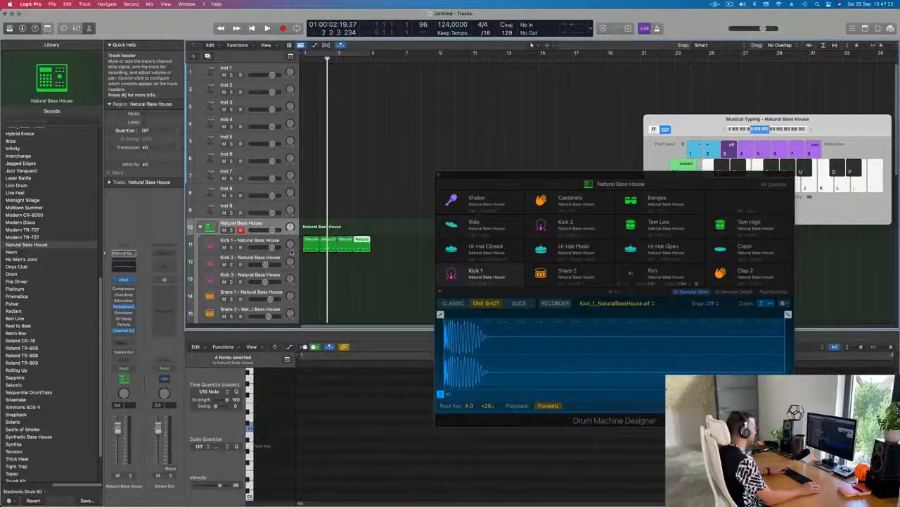
Undo the last change and start looped playback over the cycle range from bar 1 to bar 5.
{"action": "key", "text": "super+z"}
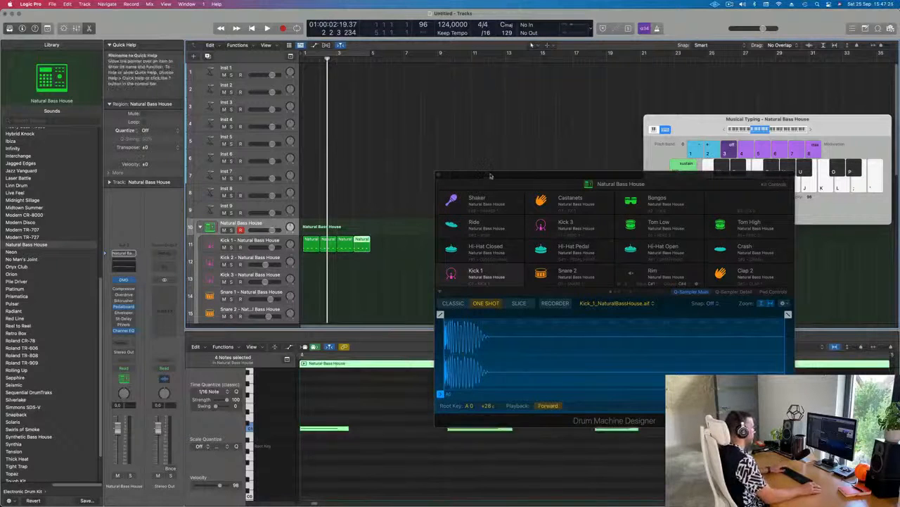
{"action": "left_click_drag", "start_coordinate": [489, 176], "coordinate": [519, 173]}
{"action": "left_click", "coordinate": [342, 54]}
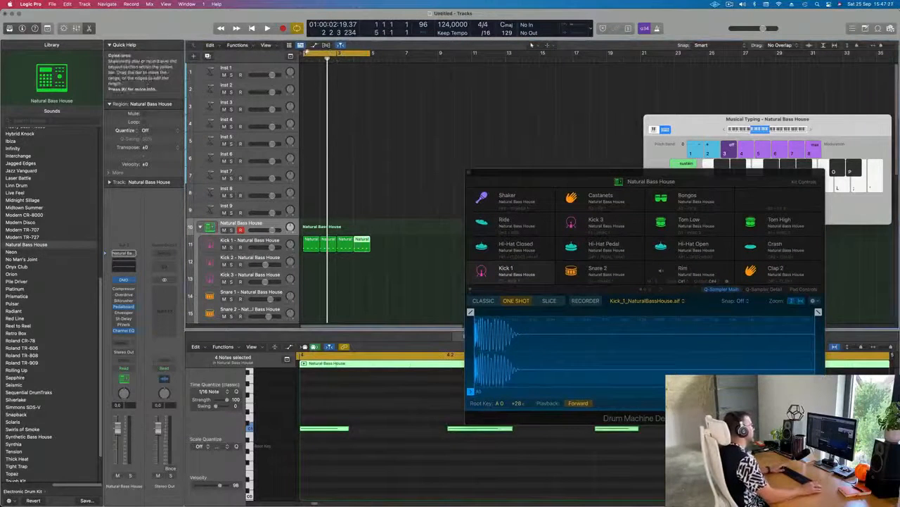
{"action": "key", "text": "space"}
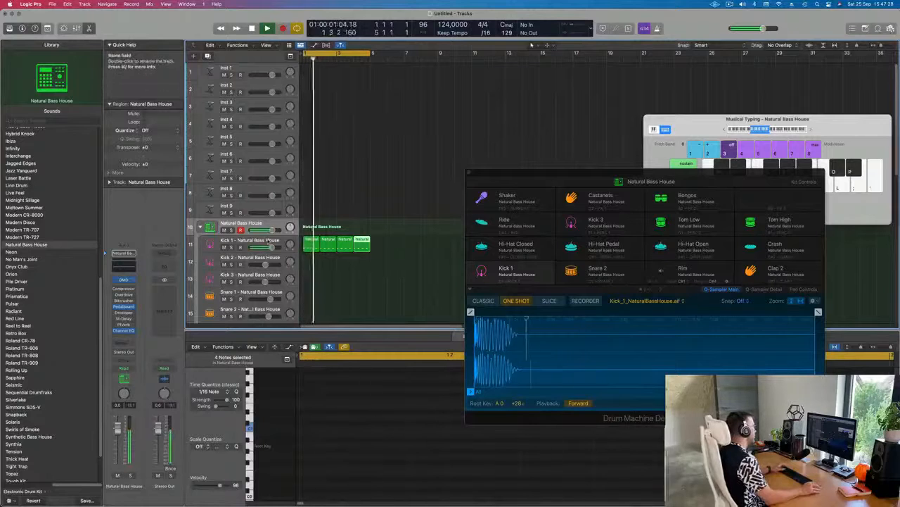
Transpose all notes in the four Kick 1 regions down three semitones.
{"action": "left_click", "coordinate": [308, 254]}
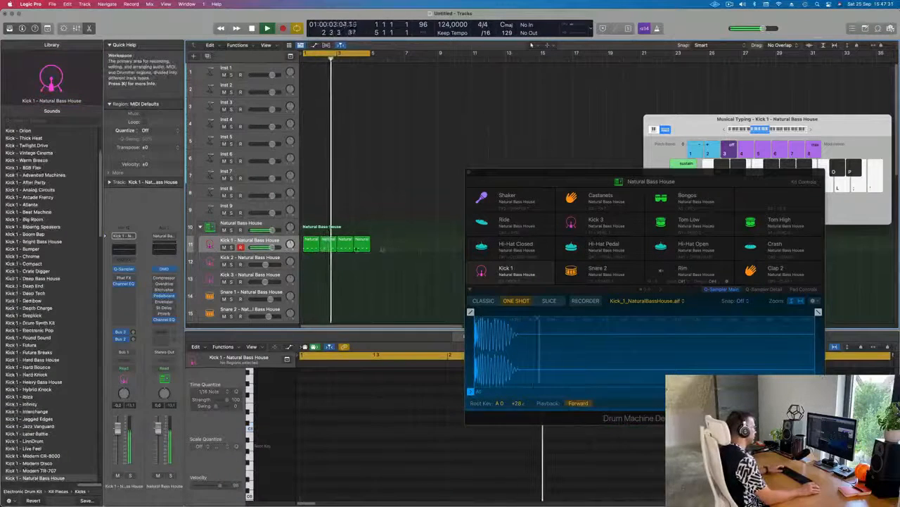
{"action": "left_click", "coordinate": [336, 439]}
{"action": "key", "text": "super+a"}
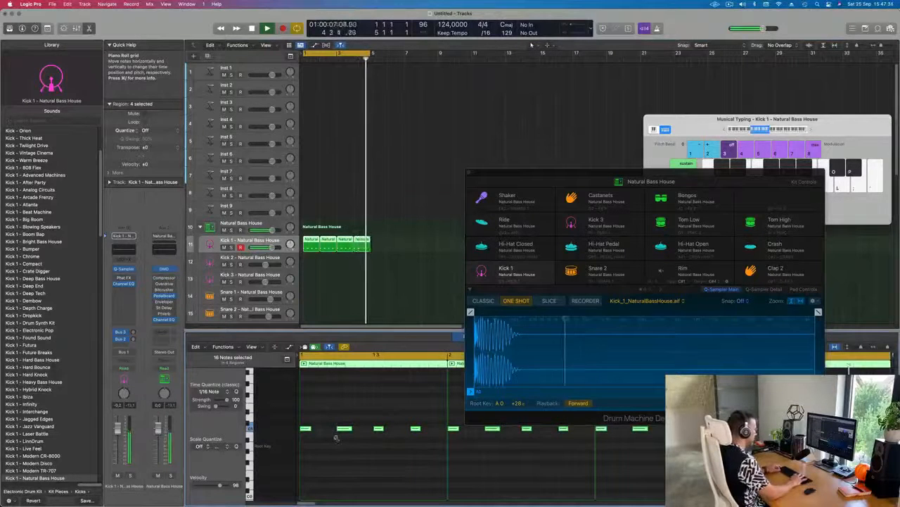
{"action": "key", "text": "alt+Down"}
{"action": "key", "text": "alt+Down"}
{"action": "key", "text": "alt+Down"}
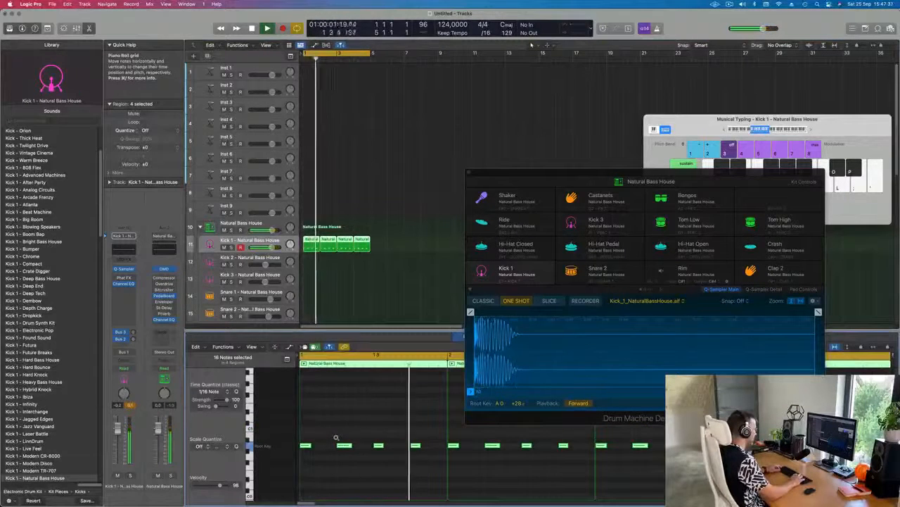
Try the Kick 1 notes another four semitones lower, and bring them back up by four semitones.
{"action": "key", "text": "alt+Down"}
{"action": "key", "text": "alt+Down"}
{"action": "key", "text": "alt+Down"}
{"action": "key", "text": "alt+Down"}
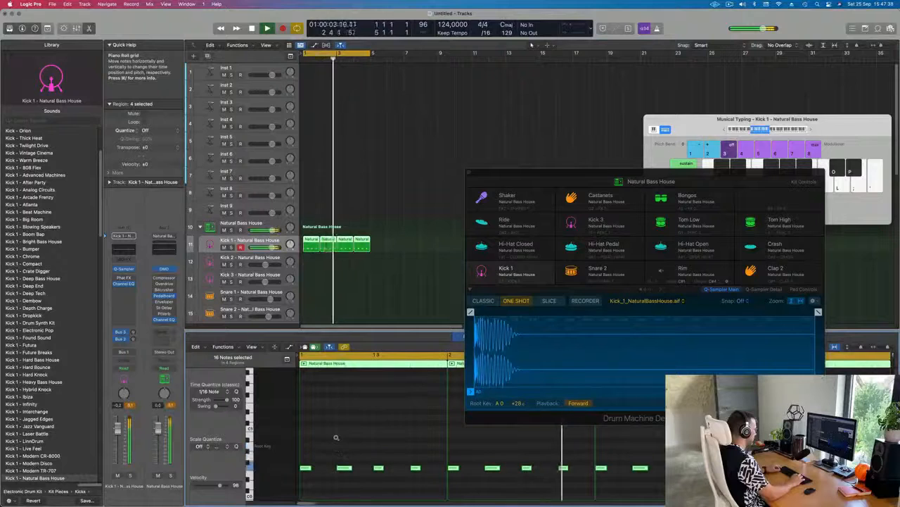
{"action": "key", "text": "alt+Up"}
{"action": "key", "text": "alt+Up"}
{"action": "key", "text": "alt+Up"}
{"action": "key", "text": "alt+Up"}
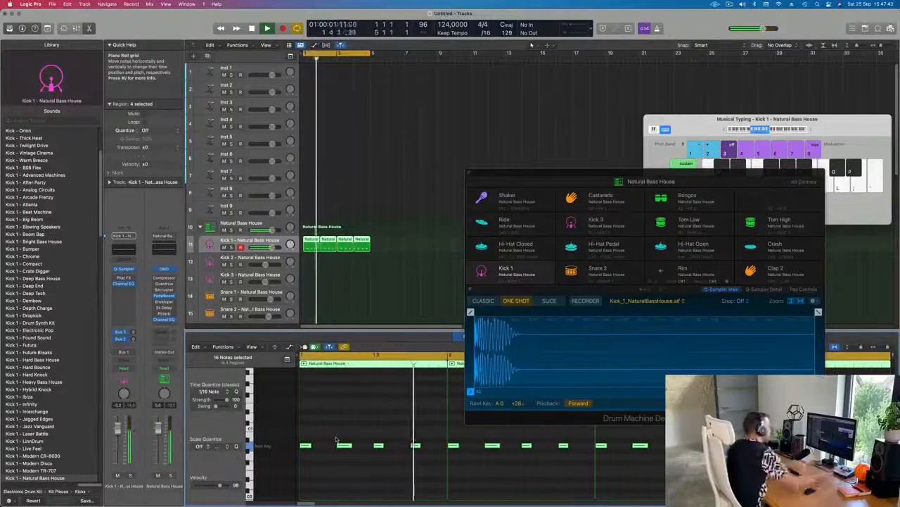
Shorten the Kick 1 sample to end at 0.252 s and give it a 0.174 s fade-out.
{"action": "left_click_drag", "start_coordinate": [819, 312], "coordinate": [500, 334]}
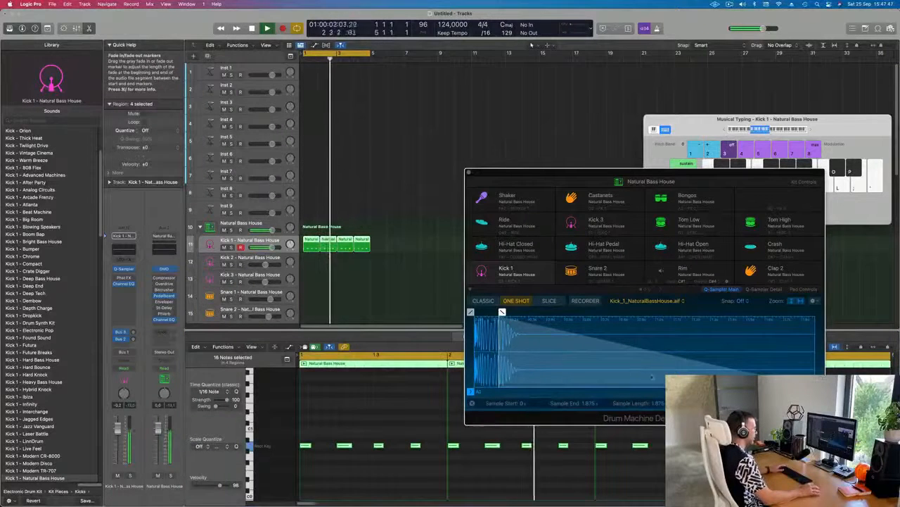
{"action": "mouse_move", "coordinate": [816, 391]}
{"action": "left_mouse_down"}
{"action": "mouse_move", "coordinate": [534, 384]}
{"action": "mouse_move", "coordinate": [524, 374]}
{"action": "left_mouse_up"}
{"action": "mouse_move", "coordinate": [478, 313]}
{"action": "left_mouse_down"}
{"action": "mouse_move", "coordinate": [671, 319]}
{"action": "mouse_move", "coordinate": [569, 311]}
{"action": "mouse_move", "coordinate": [580, 312]}
{"action": "left_mouse_up"}
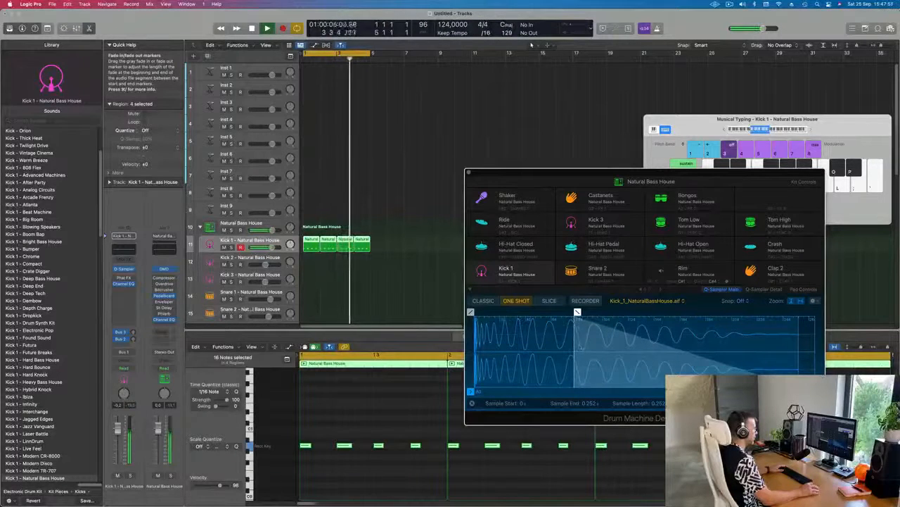
{"action": "left_click_drag", "start_coordinate": [690, 174], "coordinate": [609, 88]}
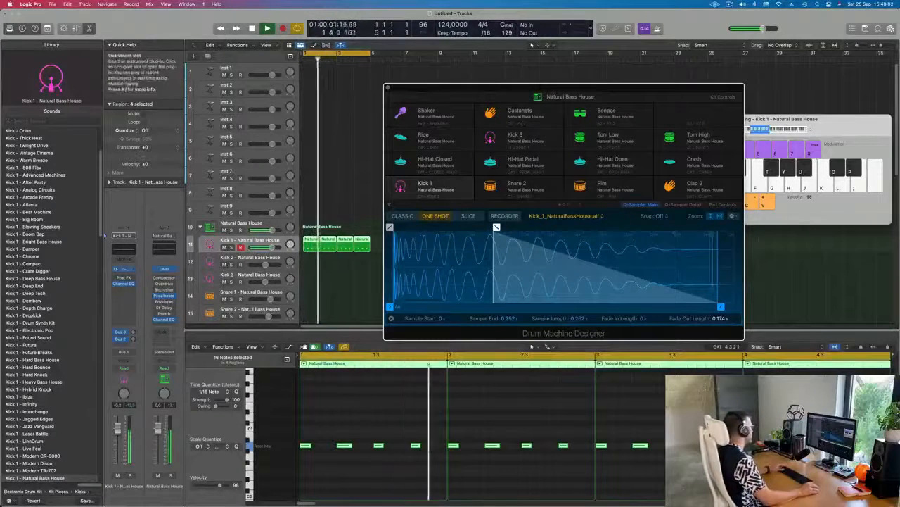
Boost the low end of Kick 1 in Channel EQ with the low shelf at 105 Hz and +5.3 dB, and close the plug-in windows.
{"action": "left_click", "coordinate": [121, 249]}
{"action": "left_click", "coordinate": [402, 230]}
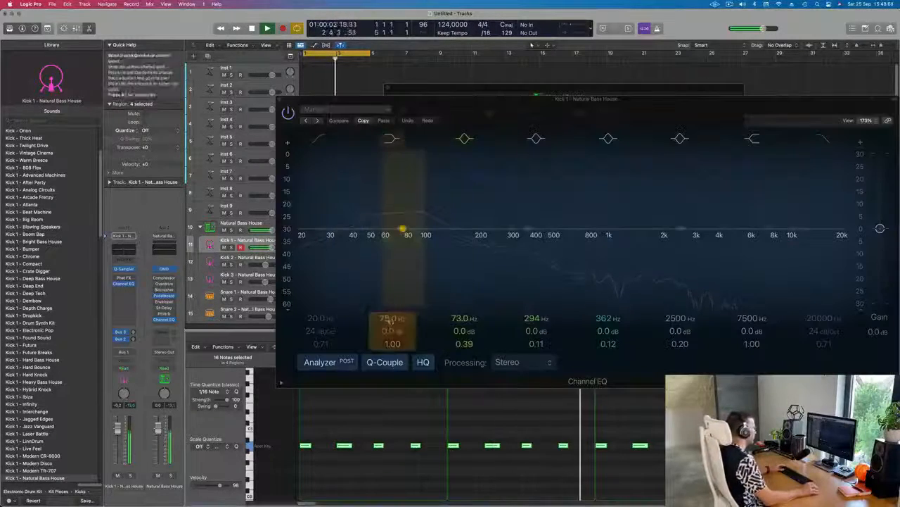
{"action": "left_click_drag", "start_coordinate": [402, 230], "coordinate": [429, 221]}
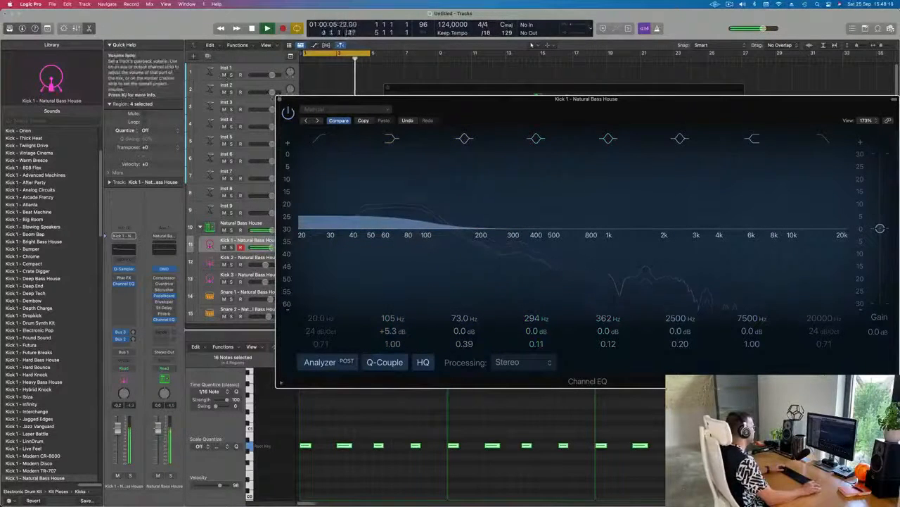
{"action": "left_click", "coordinate": [280, 101]}
{"action": "left_click_drag", "start_coordinate": [415, 92], "coordinate": [335, 92]}
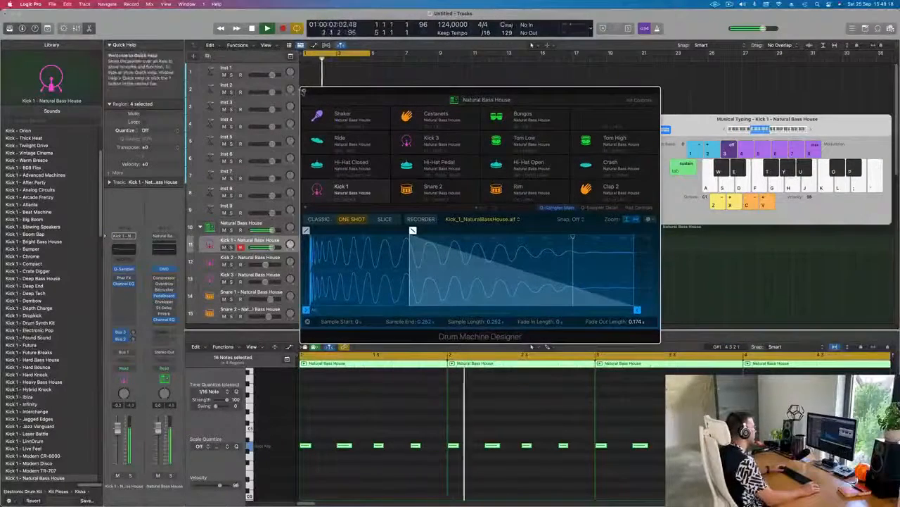
{"action": "left_click", "coordinate": [303, 92]}
Copy the first Kick 1 region to the Snare 1 track at bar 1.
{"action": "left_click", "coordinate": [380, 143]}
{"action": "scroll", "coordinate": [331, 188], "scroll_direction": "down", "scroll_amount": 3}
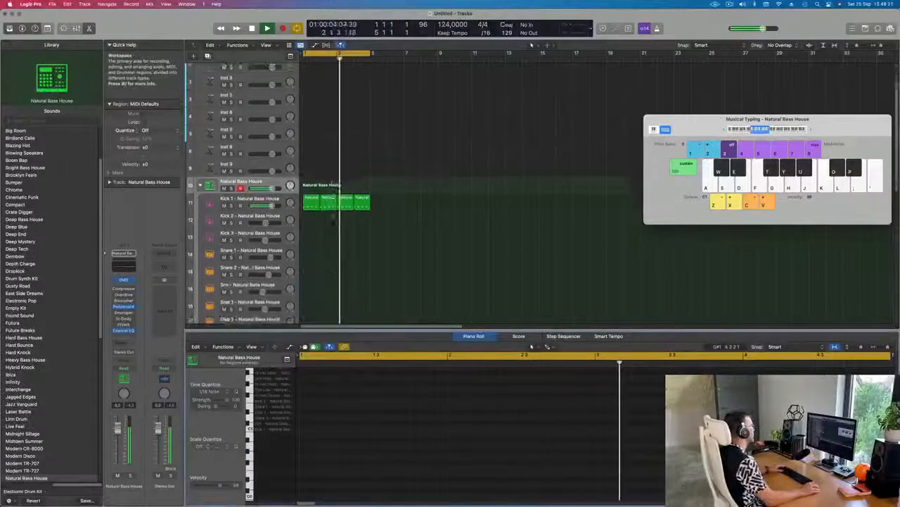
{"action": "scroll", "coordinate": [309, 111], "scroll_direction": "down", "scroll_amount": 5}
{"action": "left_click", "coordinate": [308, 111]}
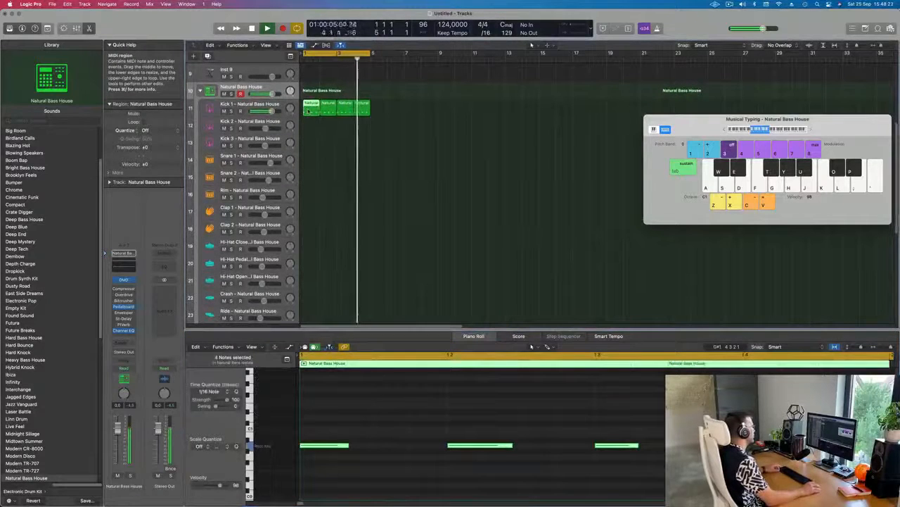
{"action": "left_click_drag", "start_coordinate": [308, 111], "coordinate": [311, 162]}
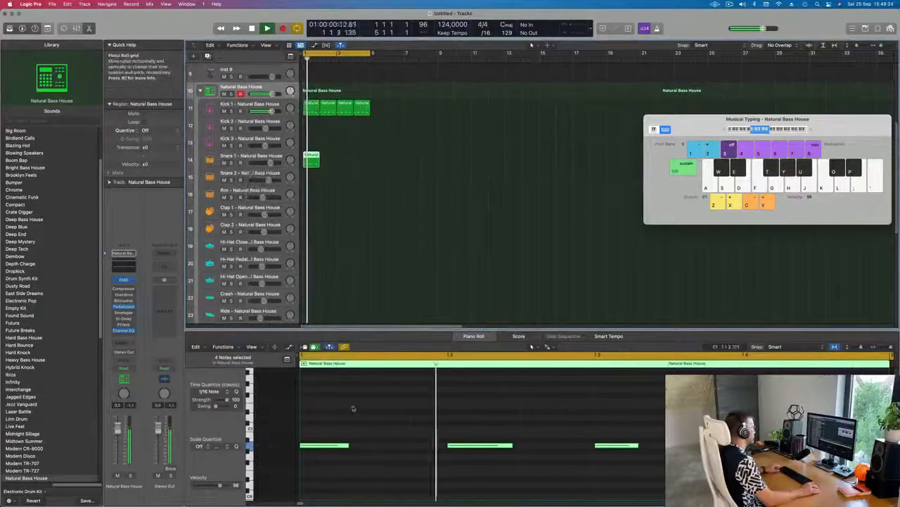
Delete the notes on beats 1 and 3 of the copied Snare 1 region and select the remaining two notes.
{"action": "scroll", "coordinate": [353, 410], "scroll_direction": "down", "scroll_amount": 3}
{"action": "key", "text": "space"}
{"action": "left_click_drag", "start_coordinate": [337, 418], "coordinate": [303, 465]}
{"action": "left_click_drag", "start_coordinate": [482, 421], "coordinate": [550, 470]}
{"action": "key", "text": "Delete"}
{"action": "left_click_drag", "start_coordinate": [423, 414], "coordinate": [674, 494]}
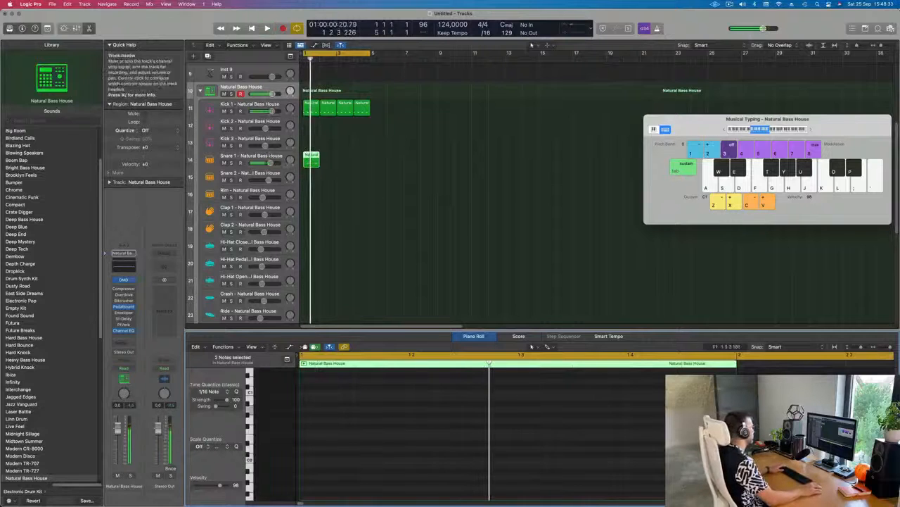
Lower the Snare 1 track's volume to -12.4 dB while checking it in playback.
{"action": "left_click", "coordinate": [253, 156]}
{"action": "key", "text": "space"}
{"action": "left_click_drag", "start_coordinate": [119, 448], "coordinate": [119, 452]}
{"action": "key", "text": "space"}
{"action": "key", "text": "space"}
Repeat the Snare 1 region three times so it fills bars 1 to 4, and clear the region selection.
{"action": "left_click", "coordinate": [311, 161]}
{"action": "key", "text": "super+r"}
{"action": "key", "text": "super+r"}
{"action": "key", "text": "super+r"}
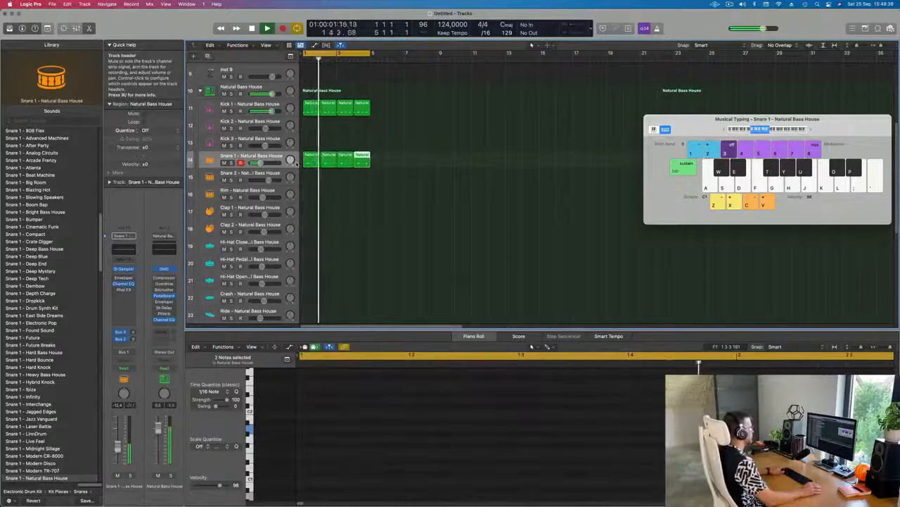
{"action": "left_click", "coordinate": [429, 148]}
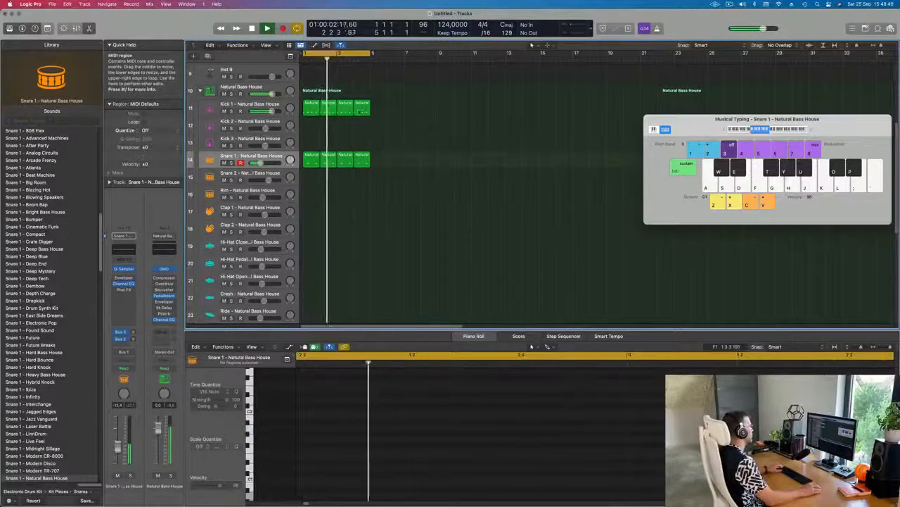
Copy the first Kick 1 region to the Hi-Hat Closed track at bar 1, repeat it three times, and resume playback.
{"action": "left_click", "coordinate": [310, 111]}
{"action": "left_click_drag", "start_coordinate": [310, 111], "coordinate": [312, 248]}
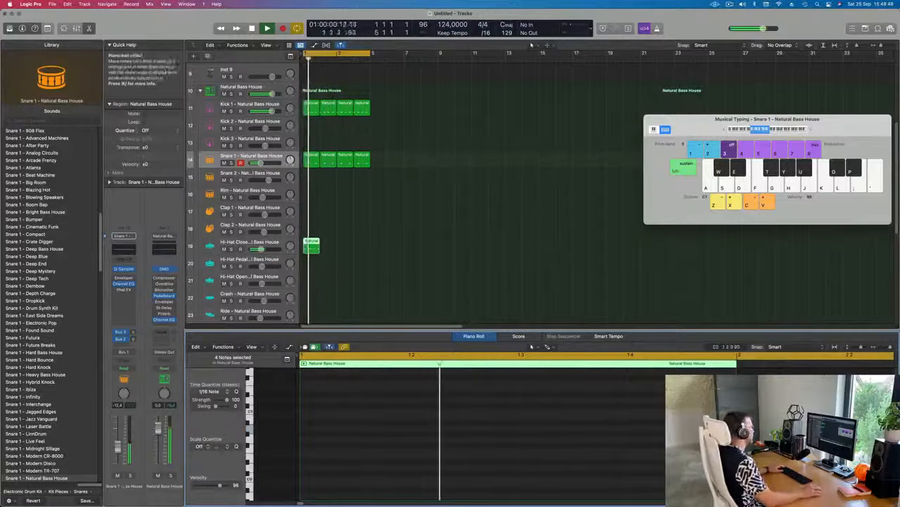
{"action": "key", "text": "space"}
{"action": "left_click_drag", "start_coordinate": [359, 266], "coordinate": [296, 253]}
{"action": "key", "text": "super+r"}
{"action": "key", "text": "super+r"}
{"action": "key", "text": "super+r"}
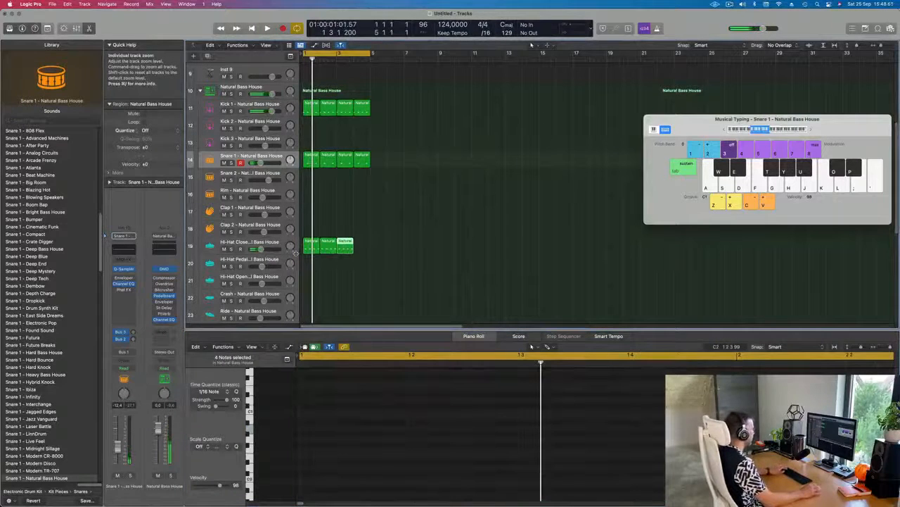
{"action": "key", "text": "space"}
Copy the first Hi-Hat Closed region to the Hi-Hat Open track at bar 1 and repeat it through bar 4.
{"action": "scroll", "coordinate": [418, 249], "scroll_direction": "down", "scroll_amount": 6}
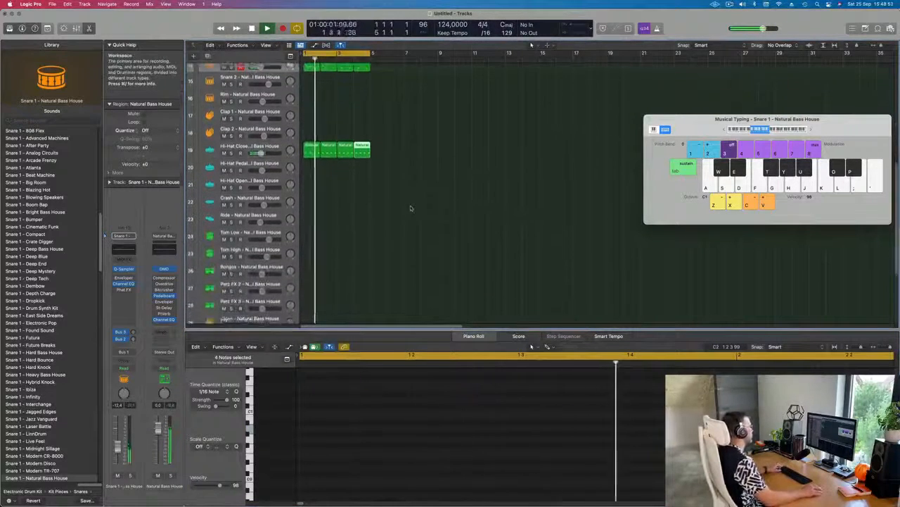
{"action": "left_click_drag", "start_coordinate": [310, 143], "coordinate": [309, 178]}
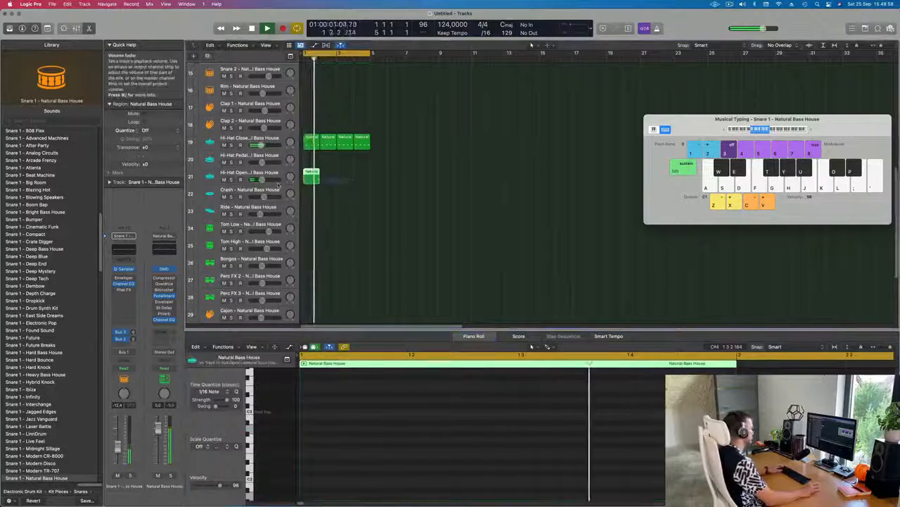
{"action": "key", "text": "super+r"}
{"action": "key", "text": "super+r"}
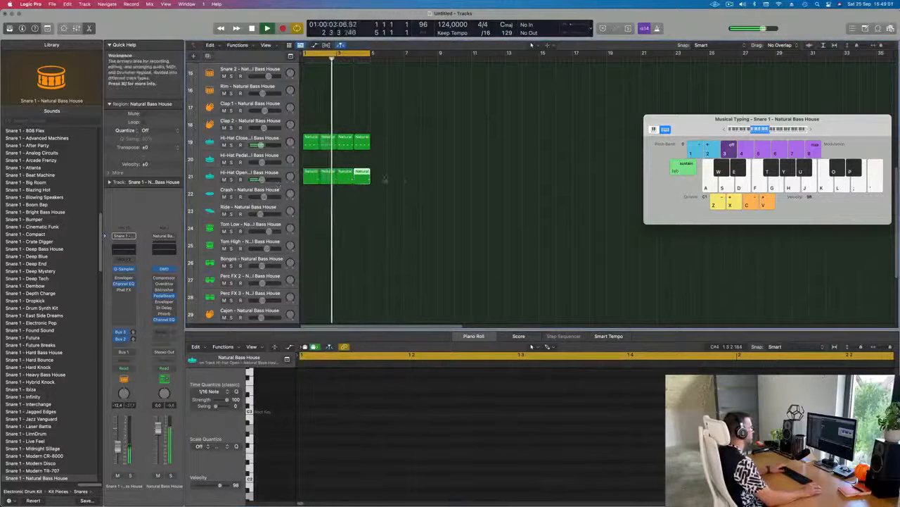
Shorten the Hi-Hat Open sample in Quick Sampler to end at 0.382 s with a 0.295 s fade-out, and close the plug-in.
{"action": "left_click", "coordinate": [271, 176]}
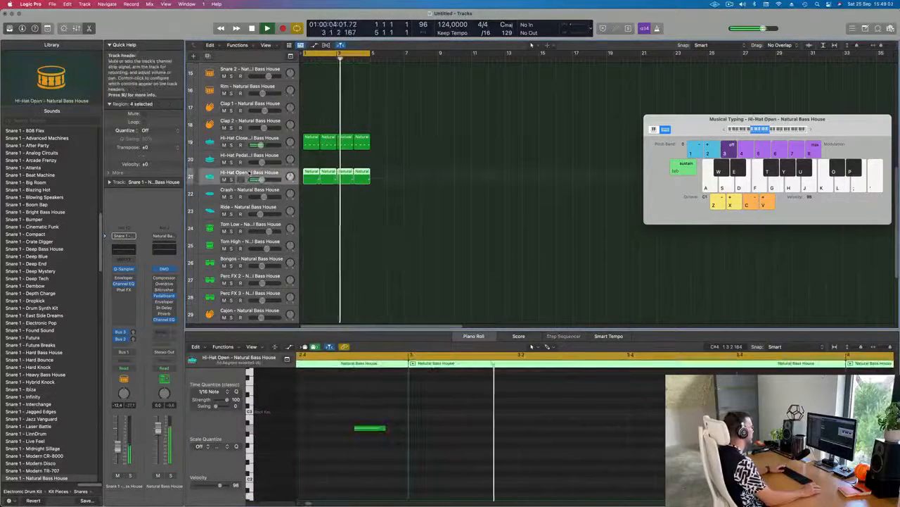
{"action": "left_click", "coordinate": [124, 270]}
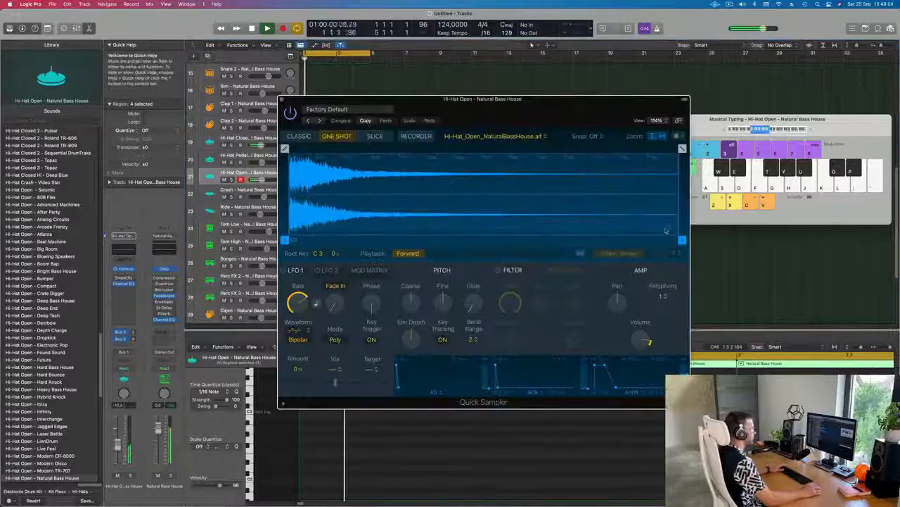
{"action": "left_click_drag", "start_coordinate": [682, 233], "coordinate": [403, 218]}
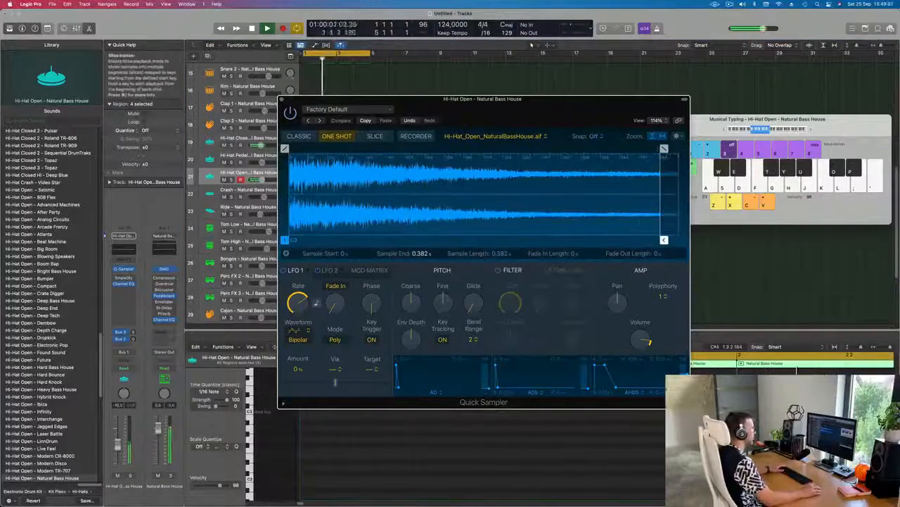
{"action": "left_click_drag", "start_coordinate": [663, 148], "coordinate": [378, 148]}
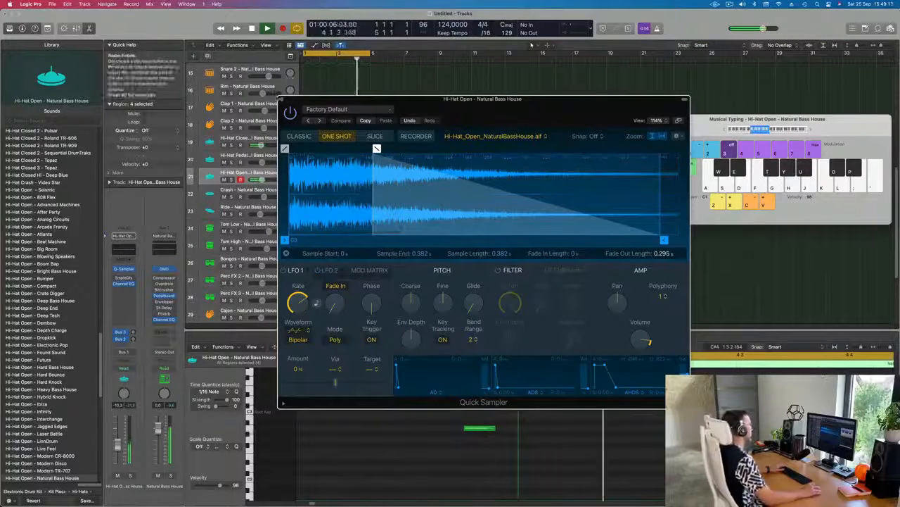
{"action": "left_click", "coordinate": [282, 99]}
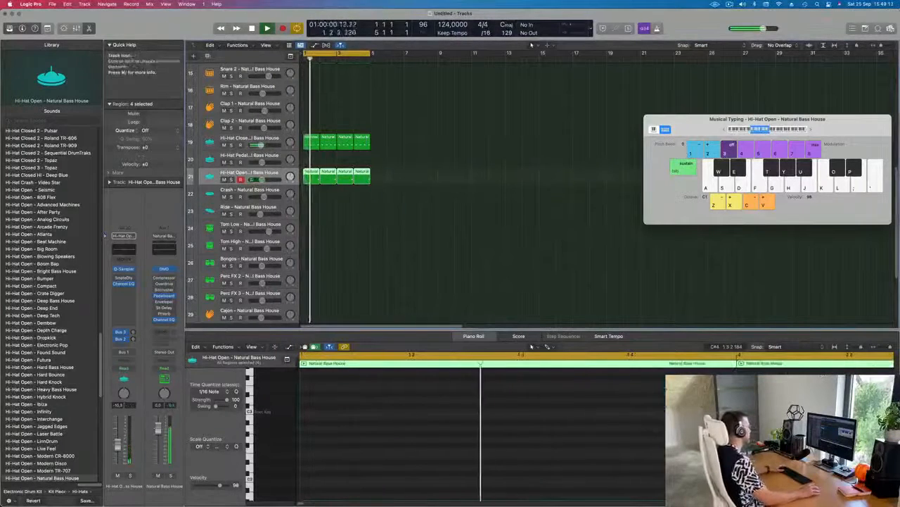
Copy the first Hi-Hat Closed region to the Shaker track and align it to the start of bar 1.
{"action": "scroll", "coordinate": [454, 211], "scroll_direction": "down", "scroll_amount": 5}
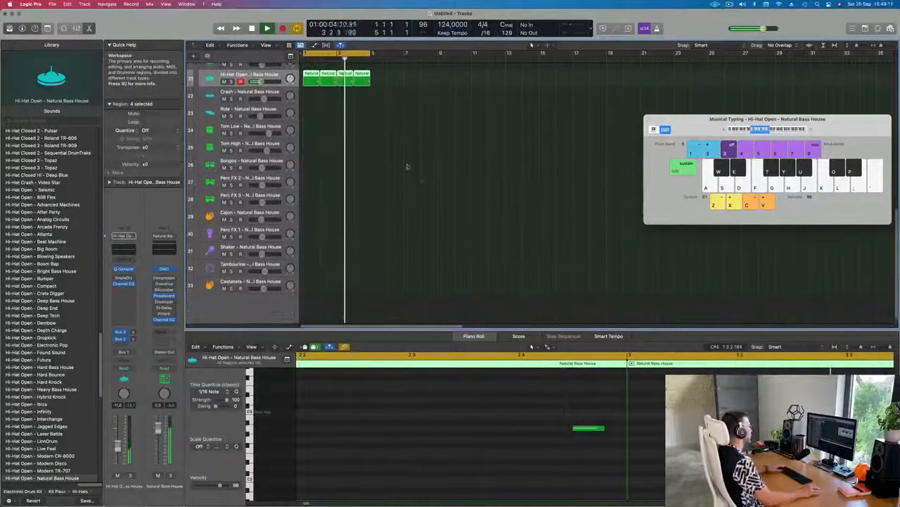
{"action": "scroll", "coordinate": [339, 109], "scroll_direction": "up", "scroll_amount": 4}
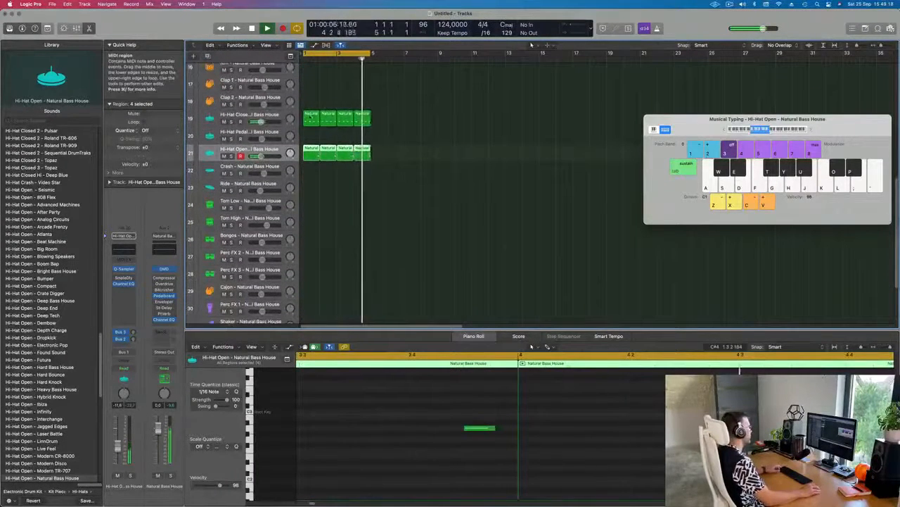
{"action": "left_click", "coordinate": [311, 114]}
{"action": "left_click_drag", "start_coordinate": [311, 114], "coordinate": [313, 245]}
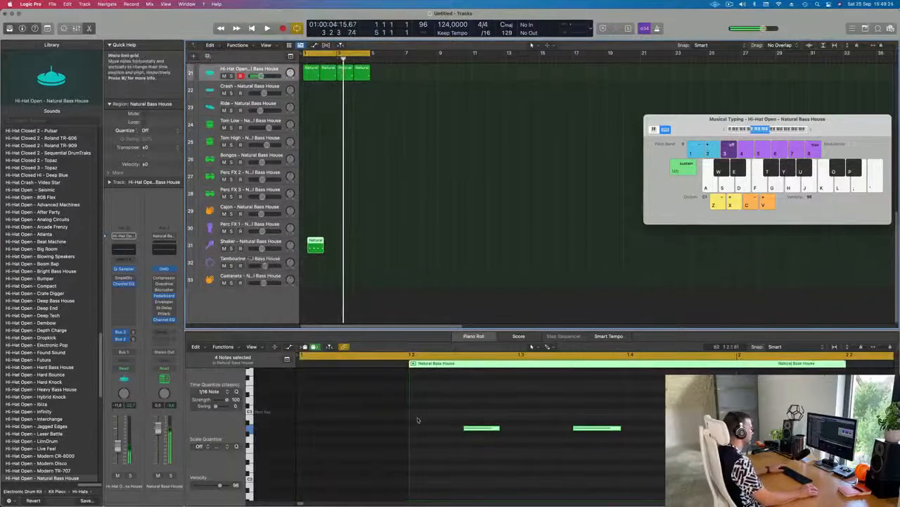
{"action": "key", "text": "space"}
{"action": "left_click_drag", "start_coordinate": [312, 241], "coordinate": [307, 243]}
Listen to the shaker pattern and copy its notes to further sixteenth-note positions within the bar.
{"action": "key", "text": "space"}
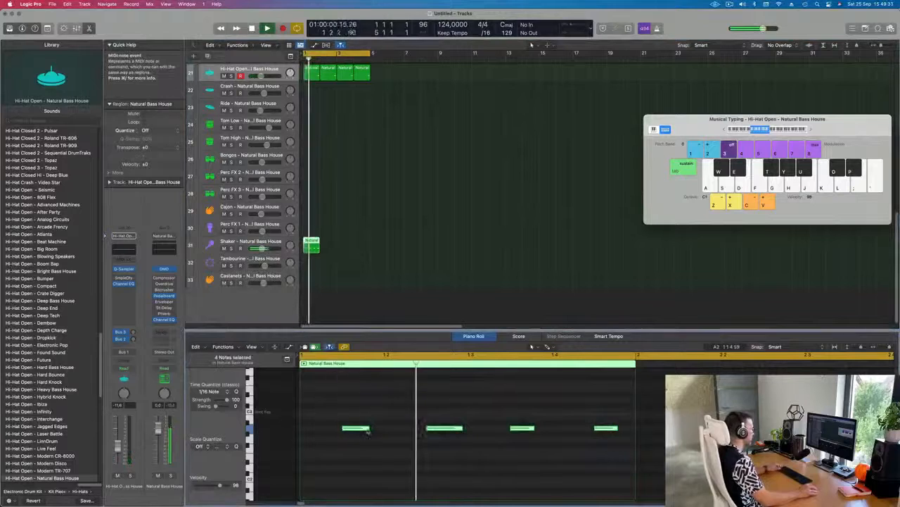
{"action": "key", "text": "space"}
{"action": "mouse_move", "coordinate": [368, 428]}
{"action": "left_mouse_down"}
{"action": "mouse_move", "coordinate": [314, 432]}
{"action": "mouse_move", "coordinate": [377, 435]}
{"action": "left_mouse_up"}
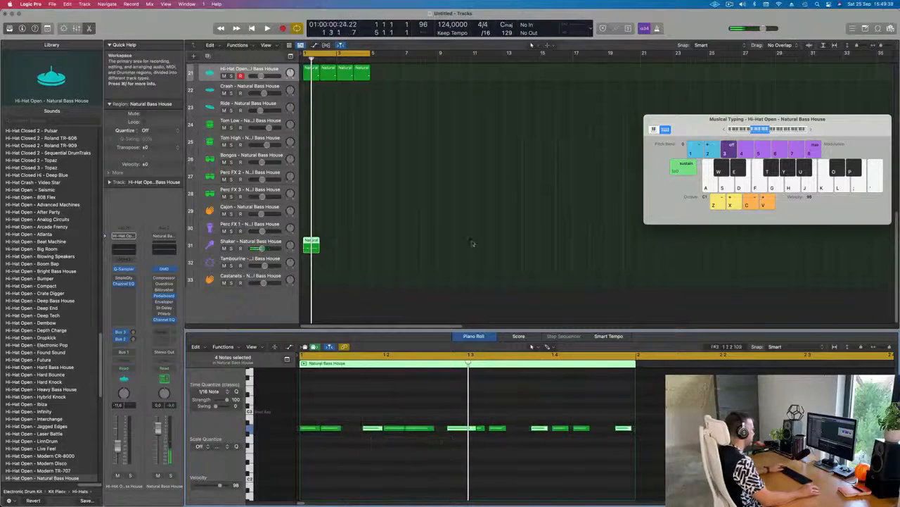
Adjust the overlapping shaker notes around beat 3, select the Shaker track and listen to the pattern.
{"action": "left_click_drag", "start_coordinate": [316, 413], "coordinate": [590, 434]}
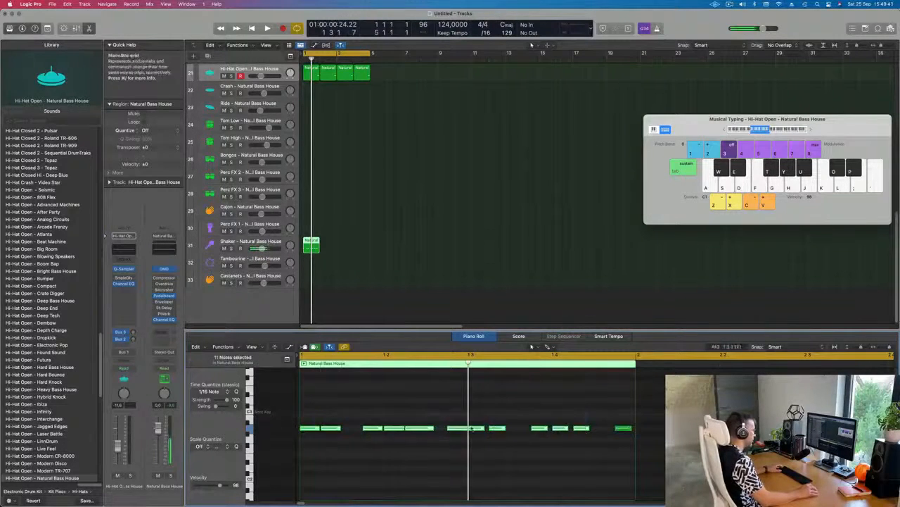
{"action": "mouse_move", "coordinate": [475, 438]}
{"action": "left_mouse_down"}
{"action": "mouse_move", "coordinate": [483, 430]}
{"action": "mouse_move", "coordinate": [472, 429]}
{"action": "left_mouse_up"}
{"action": "left_click", "coordinate": [473, 428]}
{"action": "key", "text": "space"}
{"action": "key", "text": "space"}
{"action": "left_click", "coordinate": [212, 245]}
{"action": "key", "text": "space"}
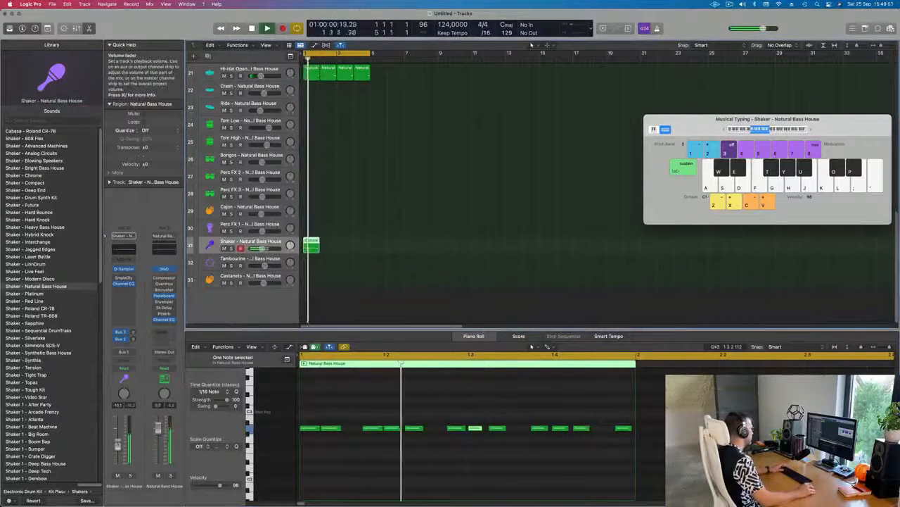
Try all twelve shaker notes an octave lower during playback, and transpose them back up.
{"action": "left_click_drag", "start_coordinate": [299, 415], "coordinate": [481, 463]}
{"action": "left_click_drag", "start_coordinate": [461, 408], "coordinate": [800, 465]}
{"action": "key", "text": "alt+shift+Down"}
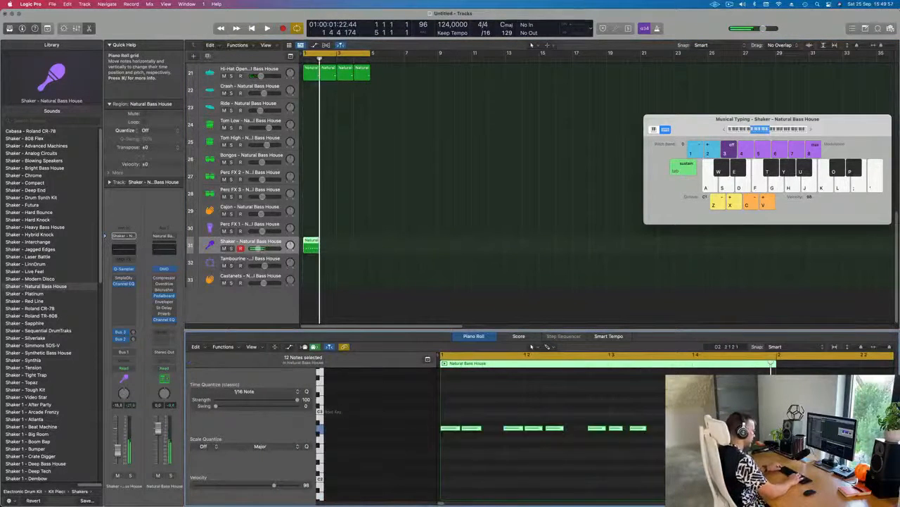
{"action": "key", "text": "space"}
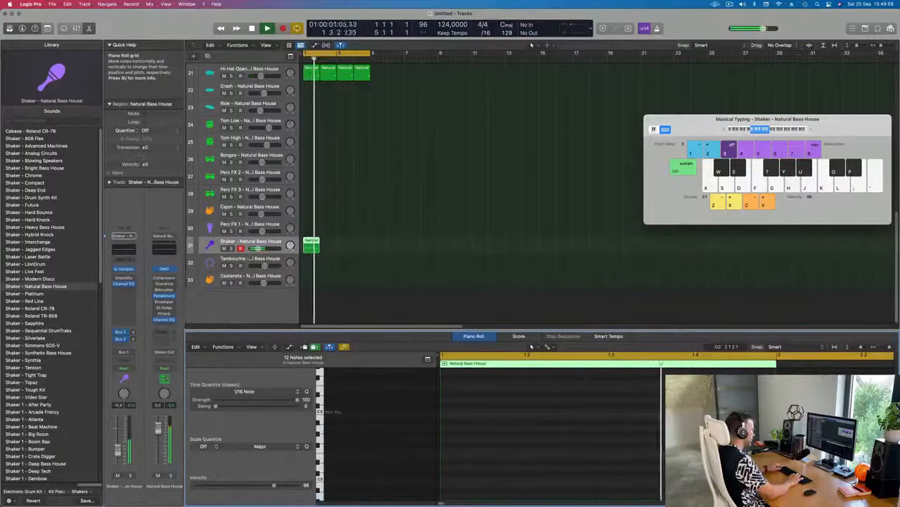
{"action": "key", "text": "alt+shift+Up"}
{"action": "key", "text": "alt+shift+Up"}
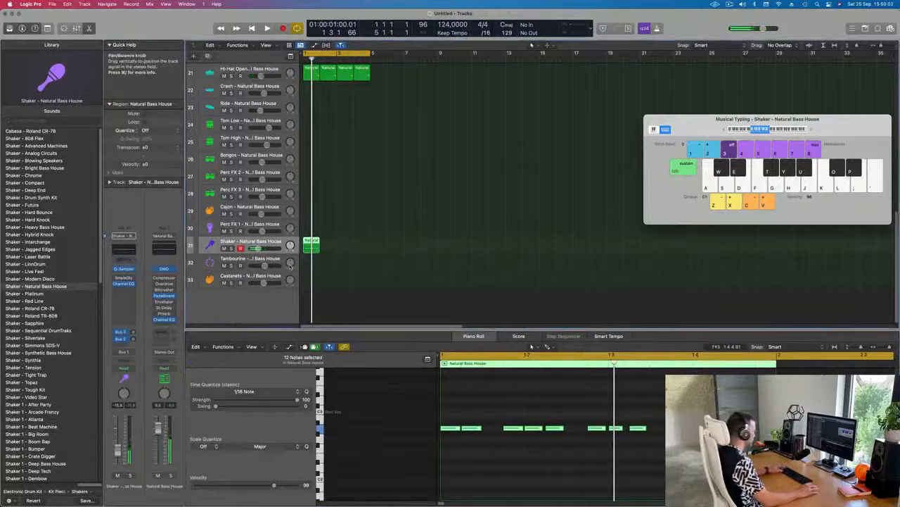
Repeat the shaker region through bar 4 and adjust the Shaker track's Bus 2 delay send while listening.
{"action": "key", "text": "super+r"}
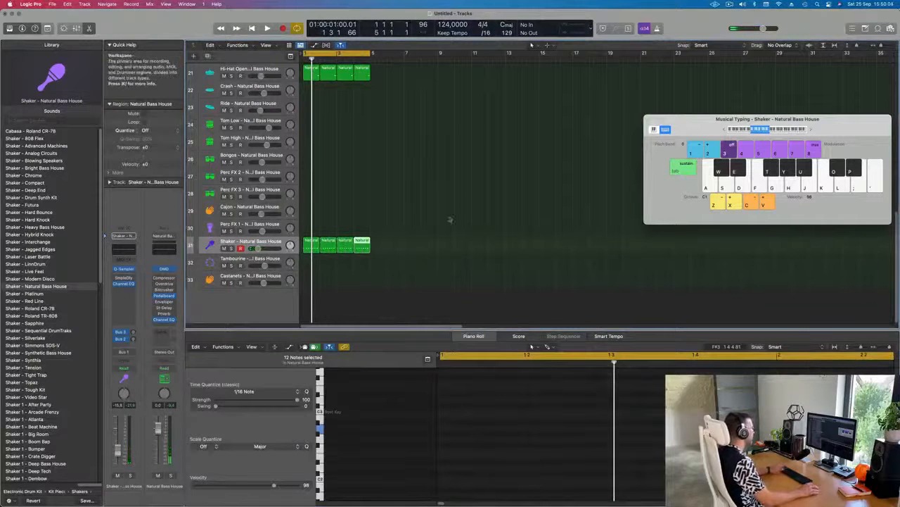
{"action": "key", "text": "space"}
{"action": "left_click", "coordinate": [421, 228]}
{"action": "left_click", "coordinate": [261, 244]}
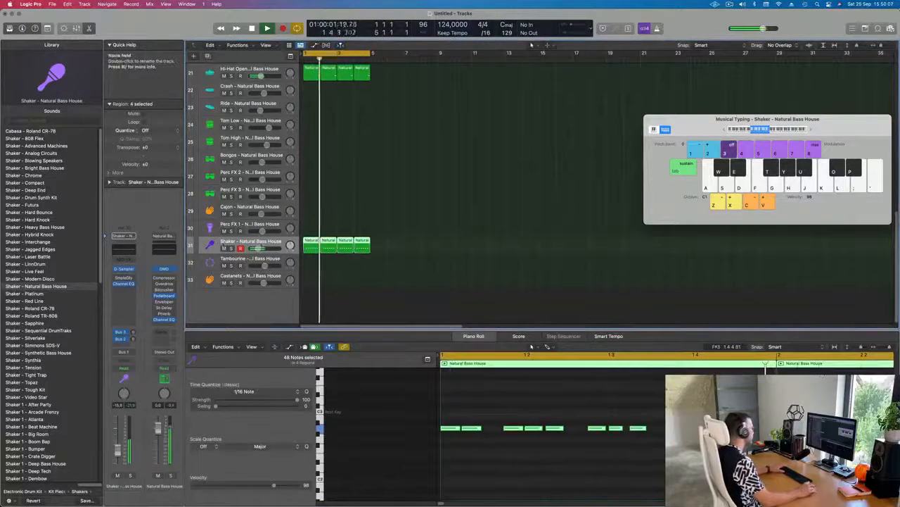
{"action": "left_click_drag", "start_coordinate": [133, 339], "coordinate": [133, 336]}
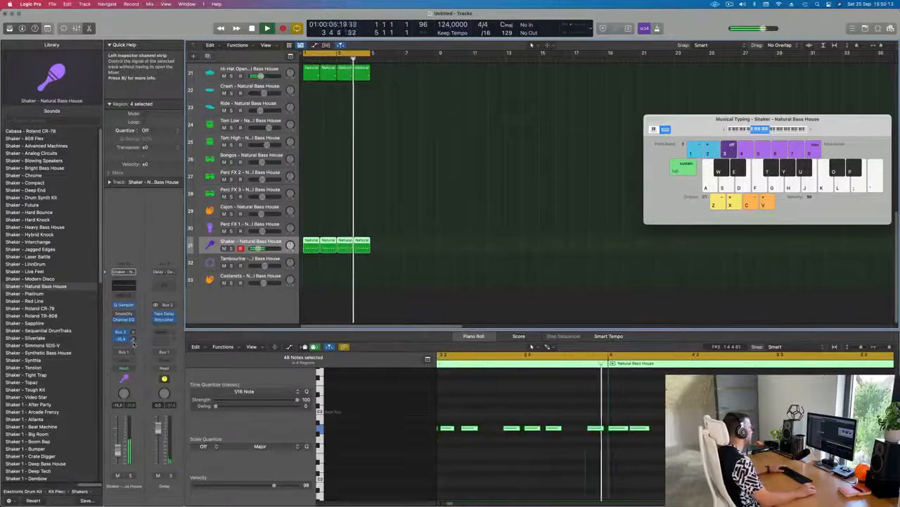
{"action": "left_click", "coordinate": [377, 251]}
Select the Inst 1 track, open its Alchemy instrument and place the plug-in window clear of the regions.
{"action": "scroll", "coordinate": [385, 252], "scroll_direction": "up", "scroll_amount": 10}
{"action": "scroll", "coordinate": [426, 138], "scroll_direction": "down", "scroll_amount": 5}
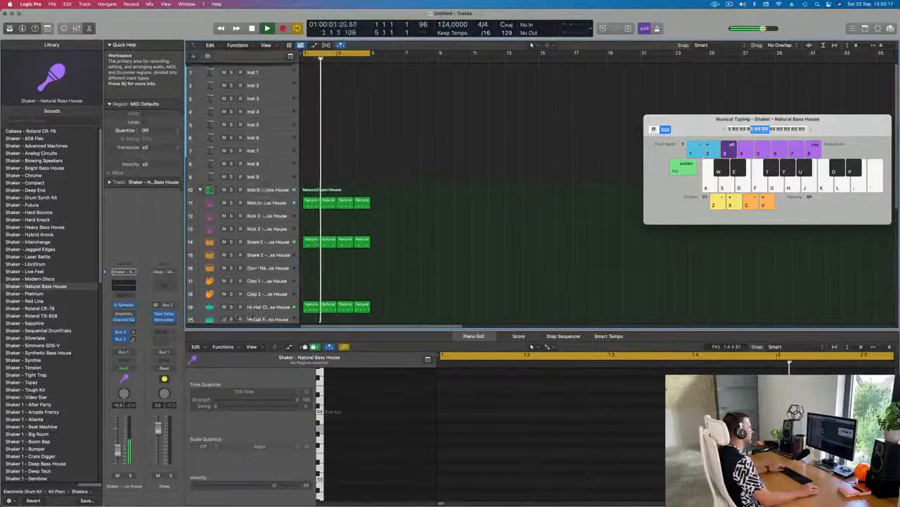
{"action": "left_click", "coordinate": [274, 71]}
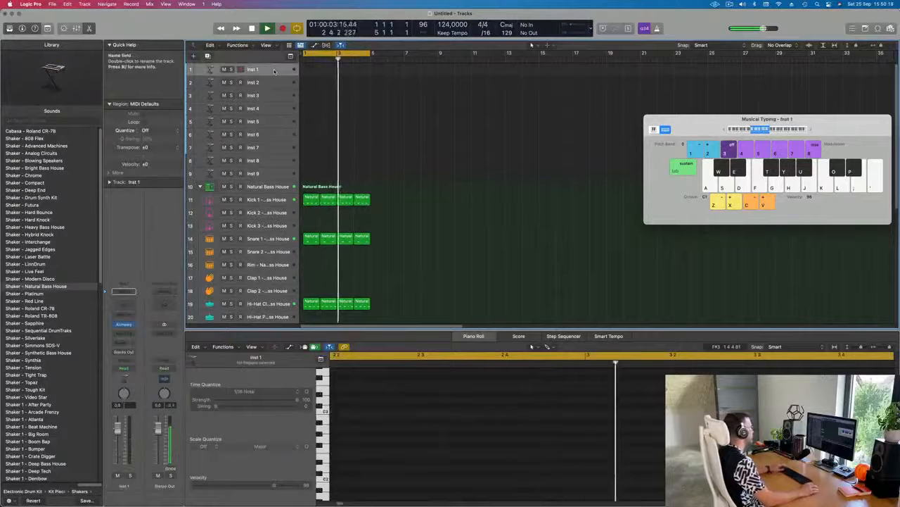
{"action": "key", "text": "space"}
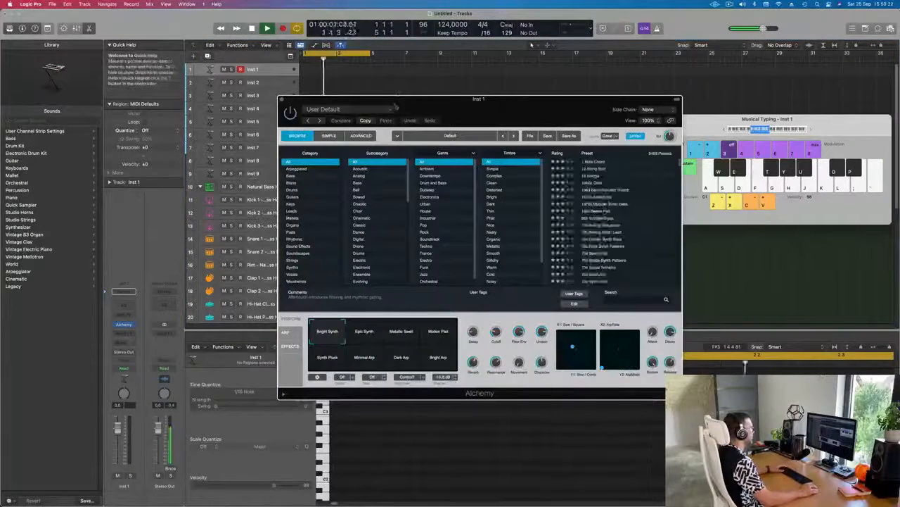
{"action": "left_click_drag", "start_coordinate": [416, 100], "coordinate": [760, 107]}
{"action": "key", "text": "space"}
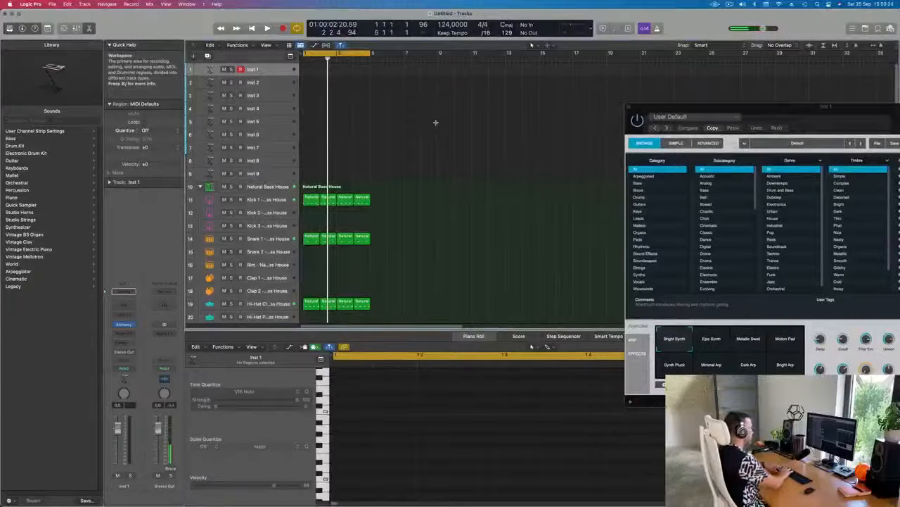
Repeat all drum regions through bar 16, play from the start and extend the cycle range to bar 17.
{"action": "key", "text": "super+a"}
{"action": "key", "text": "super+r"}
{"action": "key", "text": "super+r"}
{"action": "key", "text": "super+r"}
{"action": "key", "text": "Return"}
{"action": "key", "text": "space"}
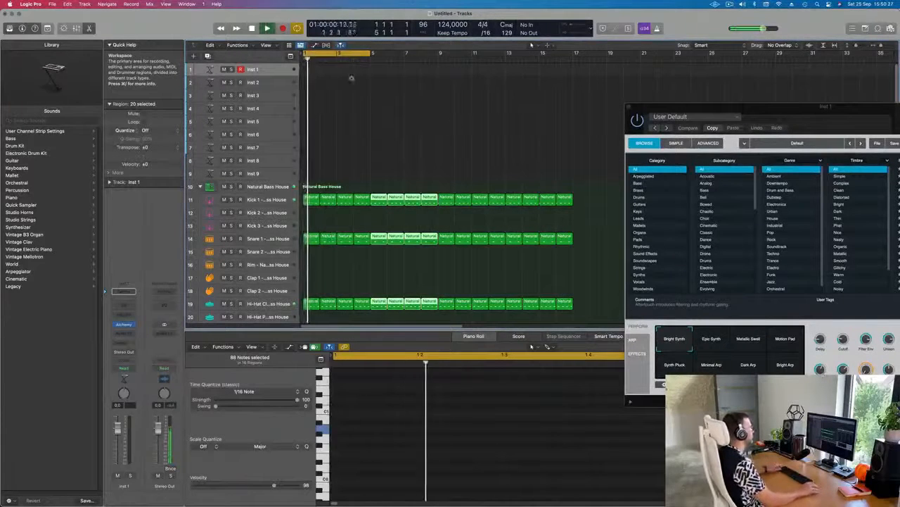
{"action": "scroll", "coordinate": [354, 79], "scroll_direction": "down", "scroll_amount": 5}
{"action": "left_click_drag", "start_coordinate": [327, 54], "coordinate": [401, 54]}
Filter the Alchemy presets to the Bass category, load Bamboo Slurp and arrange the plug-in and Musical Typing windows.
{"action": "left_click_drag", "start_coordinate": [759, 111], "coordinate": [424, 98]}
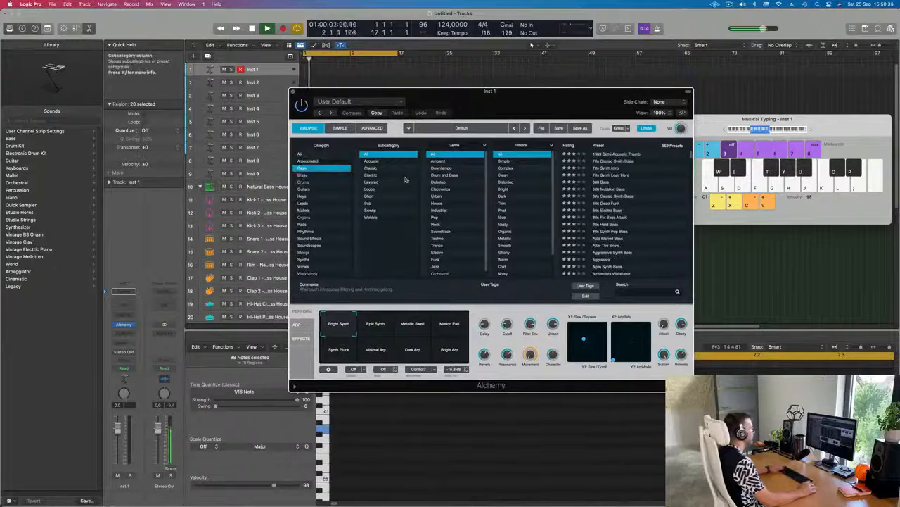
{"action": "scroll", "coordinate": [630, 205], "scroll_direction": "down", "scroll_amount": 6}
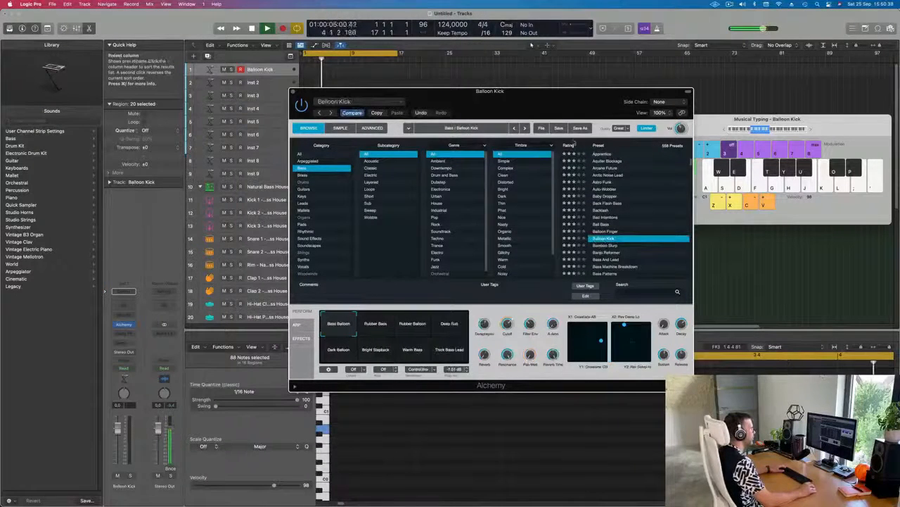
{"action": "left_click", "coordinate": [609, 245]}
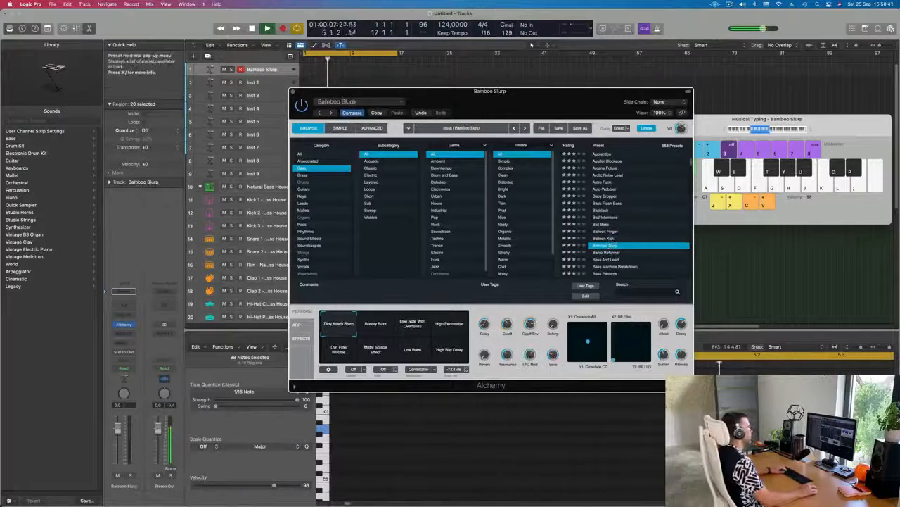
{"action": "left_click_drag", "start_coordinate": [528, 135], "coordinate": [526, 159]}
{"action": "left_click_drag", "start_coordinate": [693, 132], "coordinate": [671, 65]}
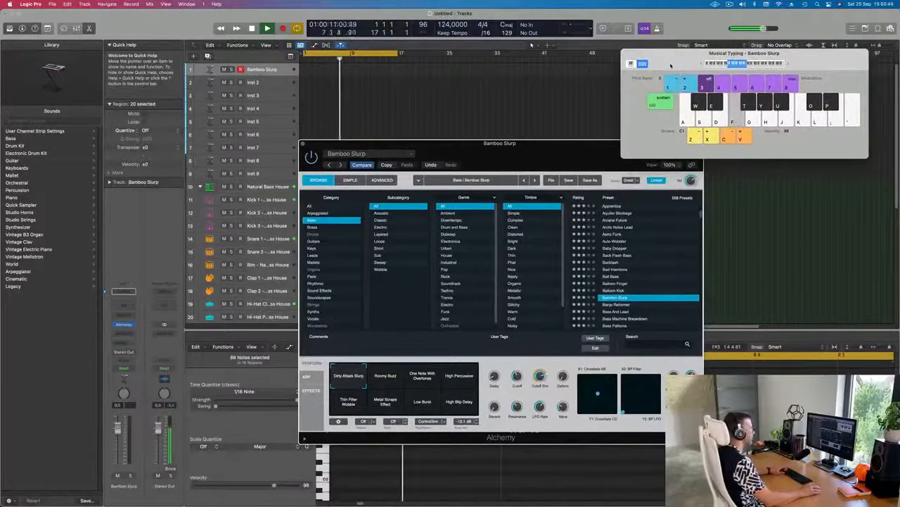
{"action": "left_click_drag", "start_coordinate": [528, 146], "coordinate": [514, 145]}
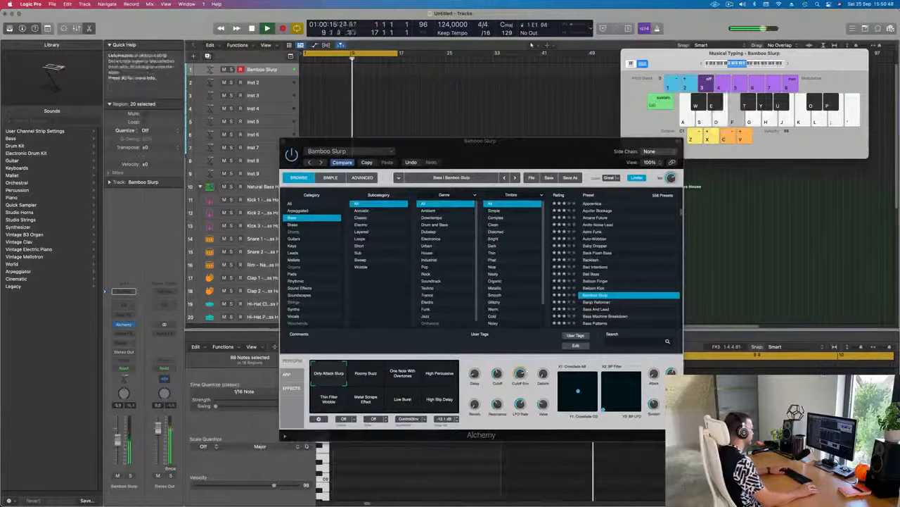
Audition Bamboo Slurp's Roomy Buzz, One Note With Overtones, High Percussive and Thin Filter Wobble snapshots, lowering the typing octave to C0.
{"action": "left_click", "coordinate": [368, 376]}
{"action": "left_click", "coordinate": [402, 380]}
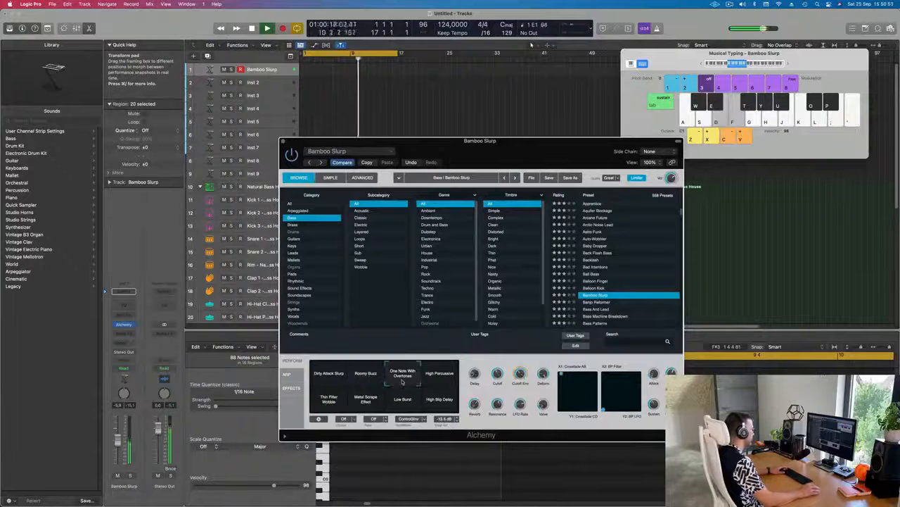
{"action": "left_click", "coordinate": [437, 380]}
{"action": "key", "text": "s"}
{"action": "left_click", "coordinate": [703, 63]}
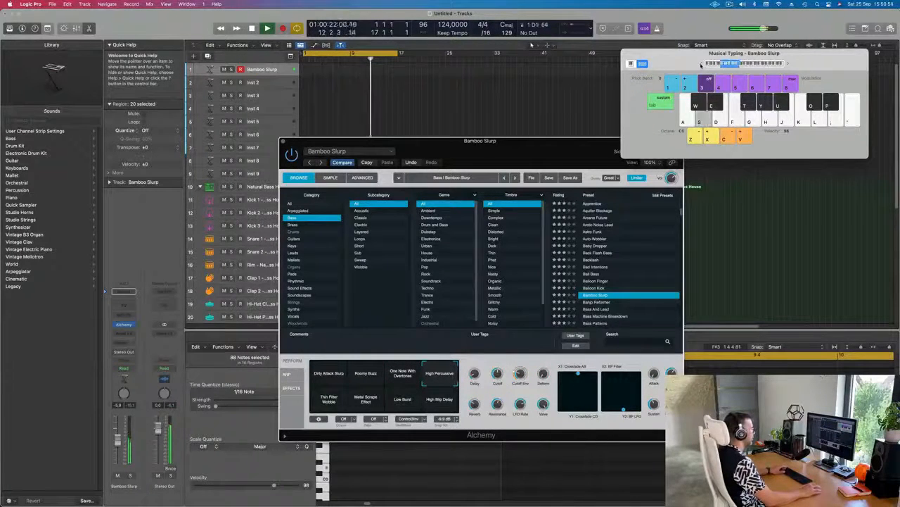
{"action": "key", "text": "d"}
{"action": "left_click", "coordinate": [326, 405]}
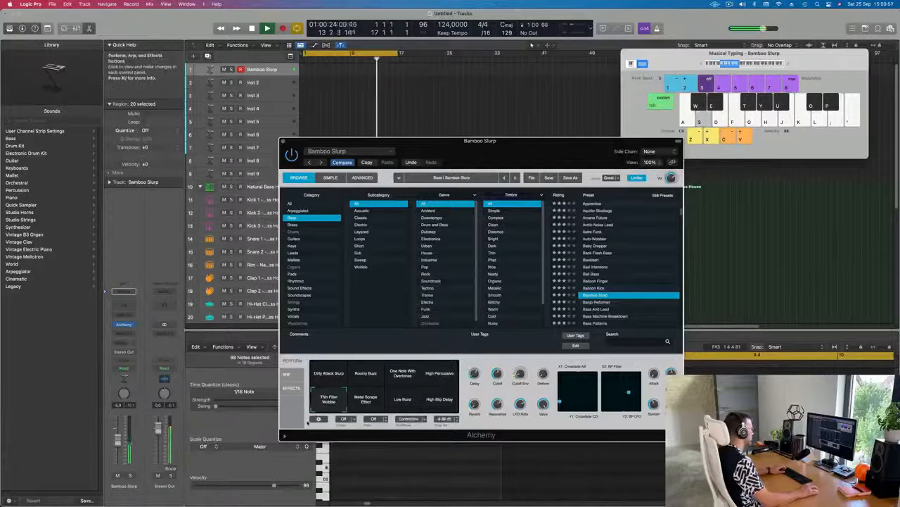
Audition the Battered Bass, Big Boss and Bottom Feeder bass presets against the drums.
{"action": "scroll", "coordinate": [606, 290], "scroll_direction": "down", "scroll_amount": 3}
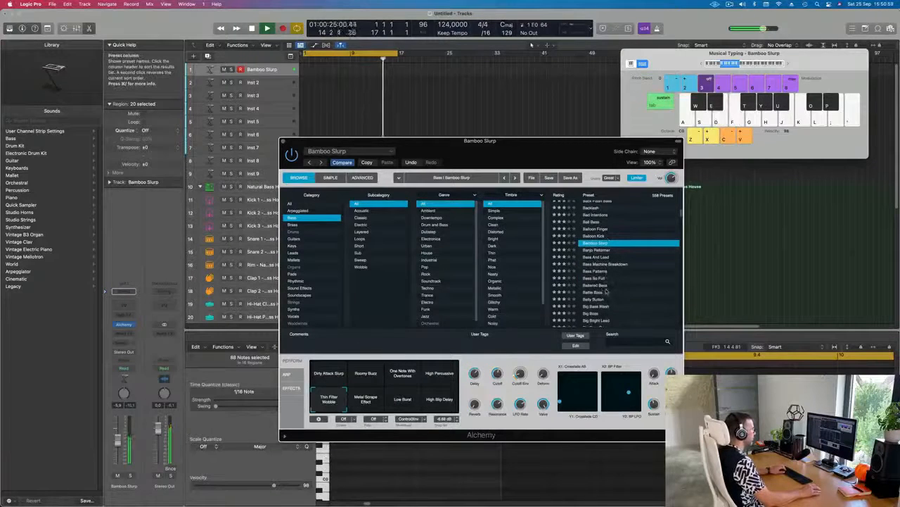
{"action": "left_click", "coordinate": [597, 285]}
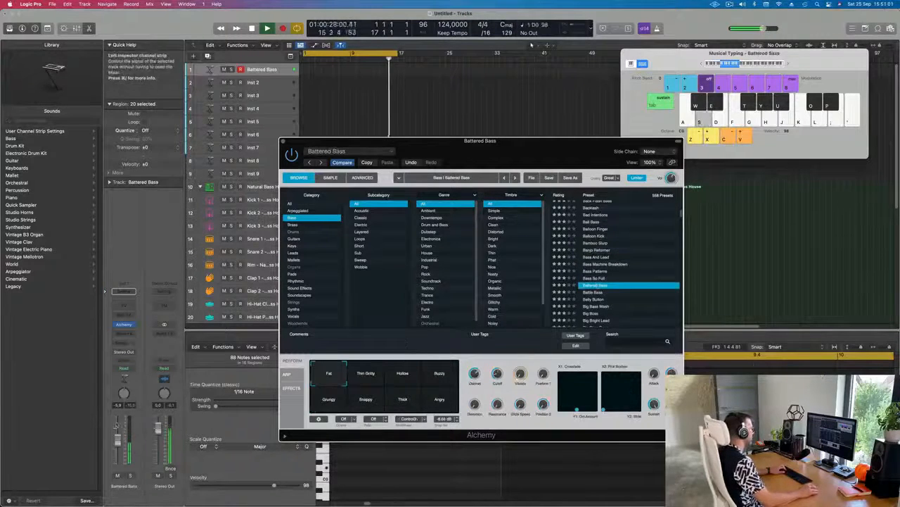
{"action": "scroll", "coordinate": [618, 259], "scroll_direction": "down", "scroll_amount": 1}
{"action": "left_click", "coordinate": [600, 290]}
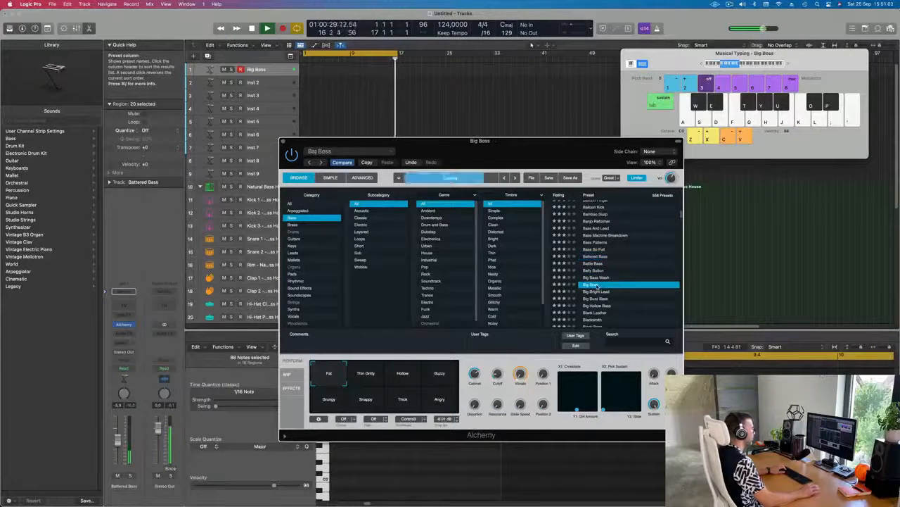
{"action": "scroll", "coordinate": [636, 275], "scroll_direction": "down", "scroll_amount": 3}
{"action": "scroll", "coordinate": [636, 284], "scroll_direction": "down", "scroll_amount": 3}
{"action": "left_click", "coordinate": [591, 267]}
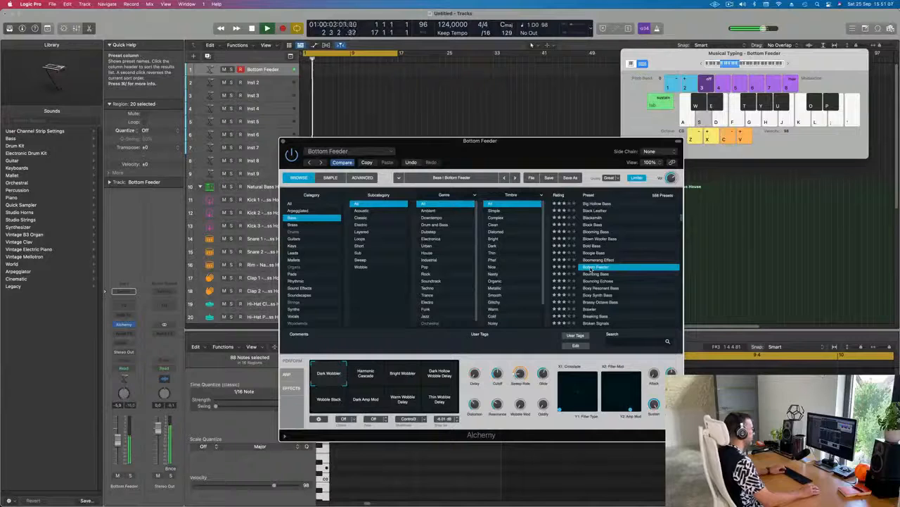
Audition Bouncing Bass, raising the typing octave to C2 and trying its Slow Dark Bass Grains and Faster Grains snapshots.
{"action": "left_click", "coordinate": [595, 273]}
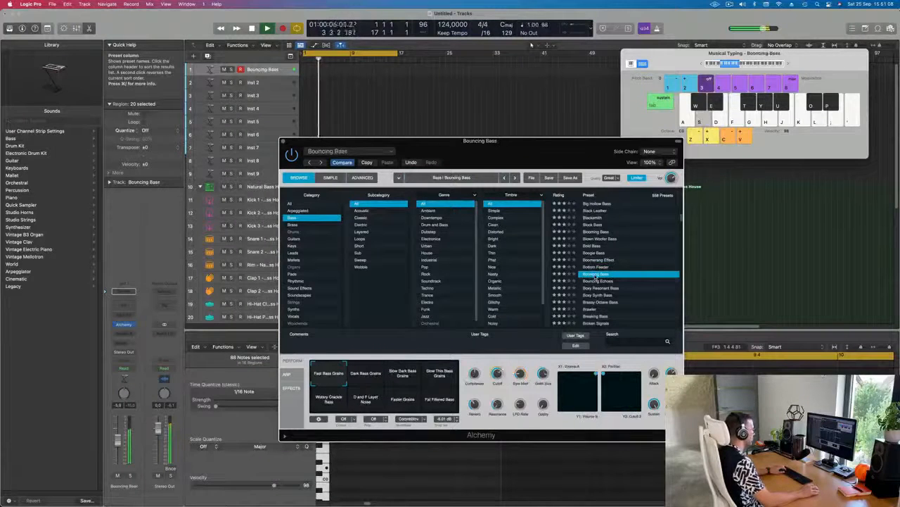
{"action": "key", "text": "d"}
{"action": "key", "text": "f"}
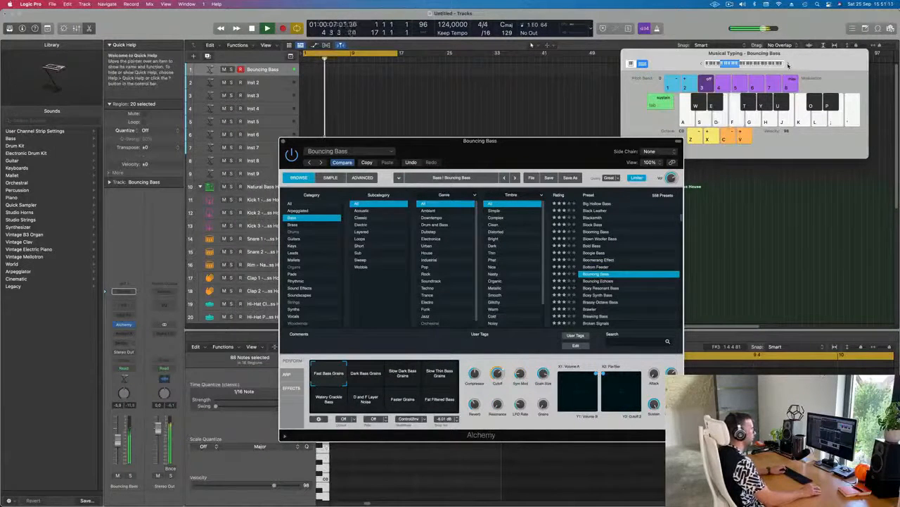
{"action": "left_click", "coordinate": [789, 64]}
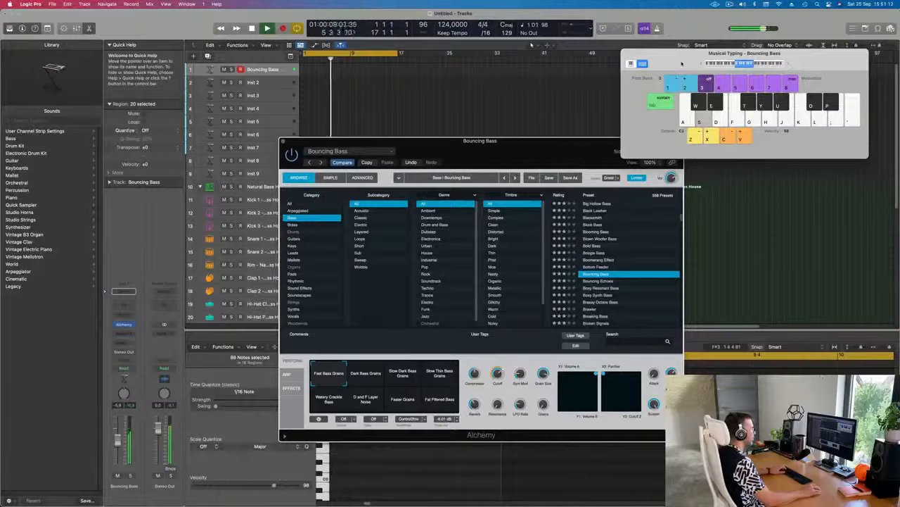
{"action": "left_click", "coordinate": [405, 375]}
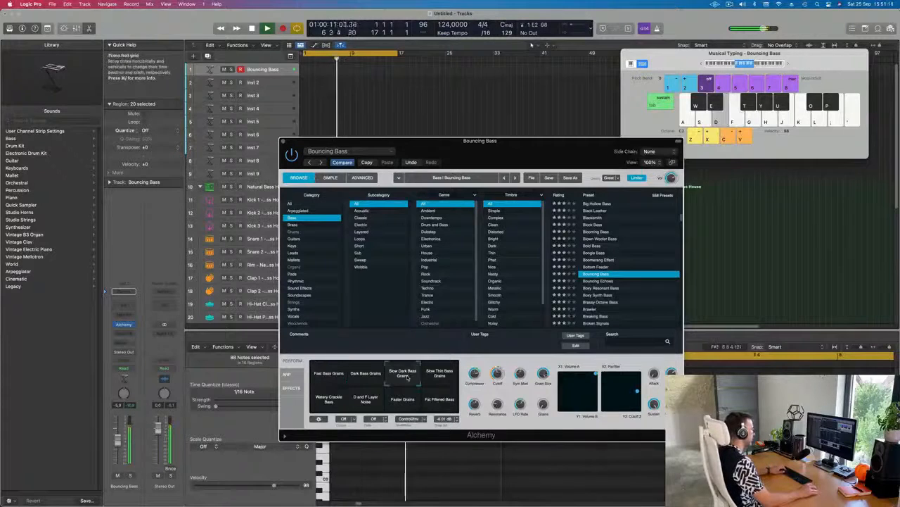
{"action": "left_click", "coordinate": [400, 399]}
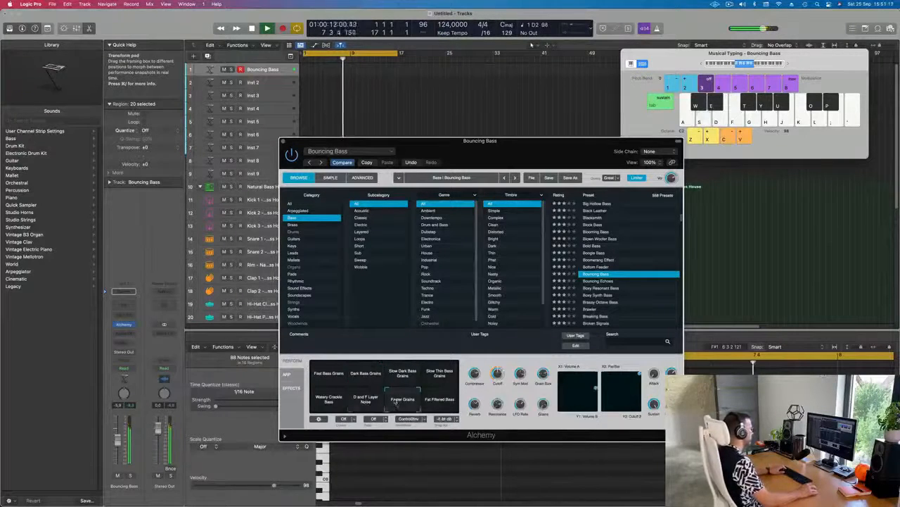
Audition the Boxy Resonant Bass and Brassy Octave Bass presets, lowering the typing octave to C0.
{"action": "scroll", "coordinate": [596, 254], "scroll_direction": "down", "scroll_amount": 3}
{"action": "left_click", "coordinate": [596, 250]}
{"action": "scroll", "coordinate": [600, 252], "scroll_direction": "down", "scroll_amount": 1}
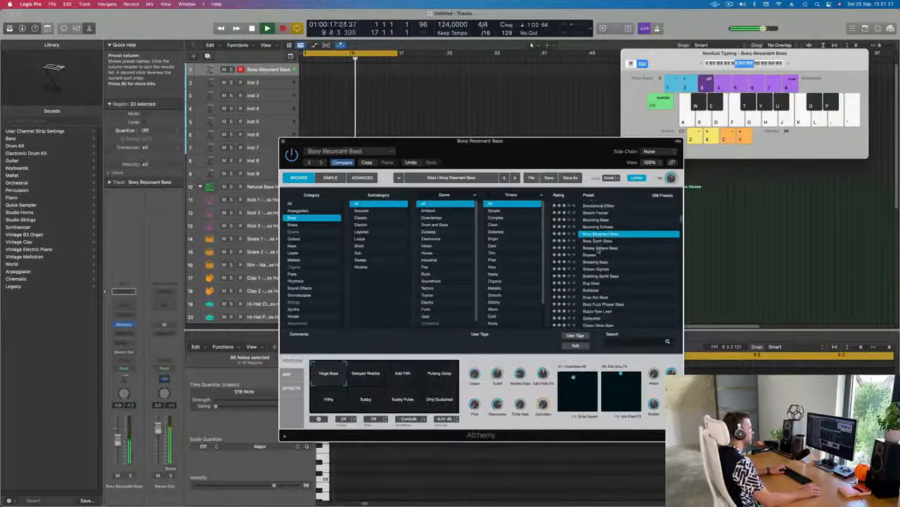
{"action": "left_click", "coordinate": [598, 248]}
{"action": "key", "text": "f"}
{"action": "key", "text": "s"}
{"action": "key", "text": "s"}
{"action": "left_click", "coordinate": [734, 63]}
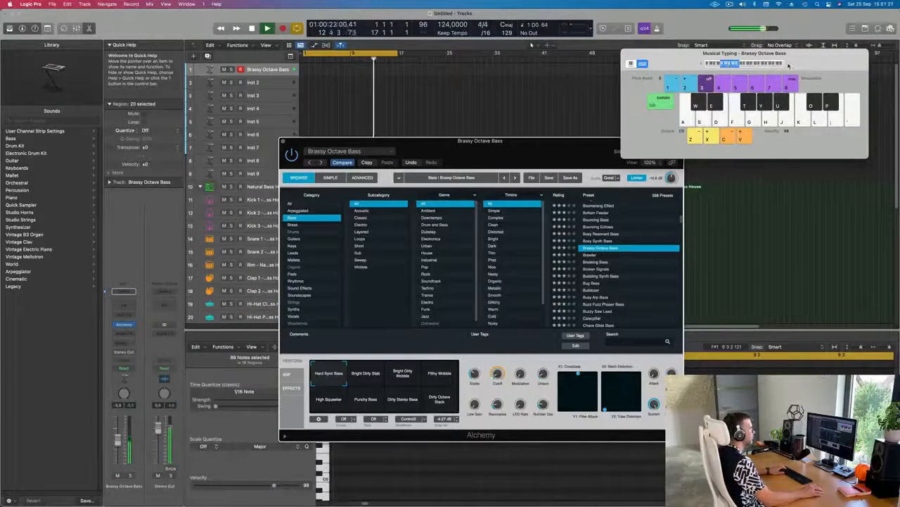
Audition the Bug Bass and Busy Arp Bass presets against the drums with the typing octave raised to C1.
{"action": "scroll", "coordinate": [597, 232], "scroll_direction": "down", "scroll_amount": 4}
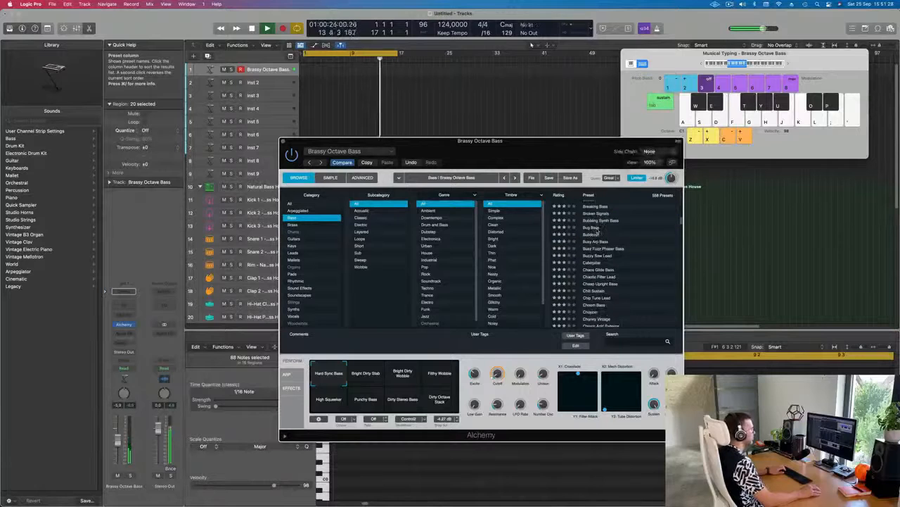
{"action": "left_click", "coordinate": [594, 227]}
{"action": "left_click", "coordinate": [595, 242]}
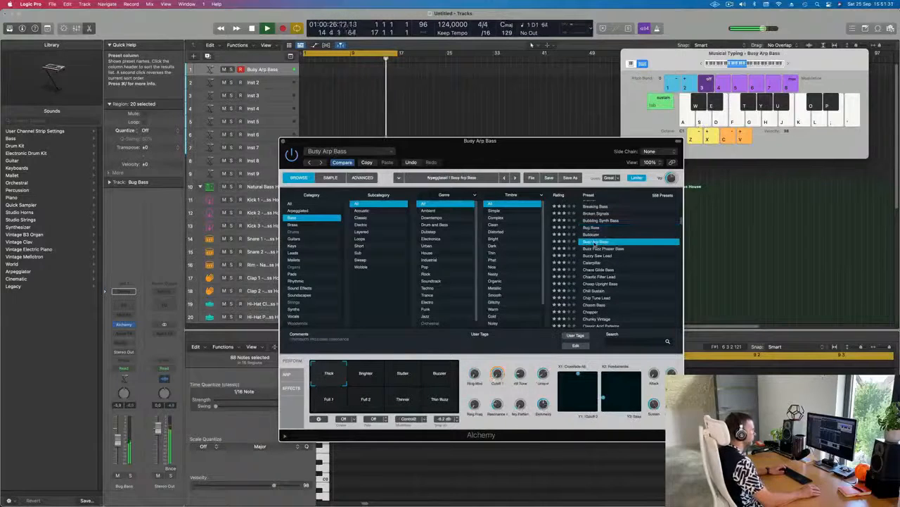
Audition the Caterpillar preset with its Thick Filter Mod, Dense Wobble and Fat Decay snapshots.
{"action": "scroll", "coordinate": [599, 255], "scroll_direction": "down", "scroll_amount": 2}
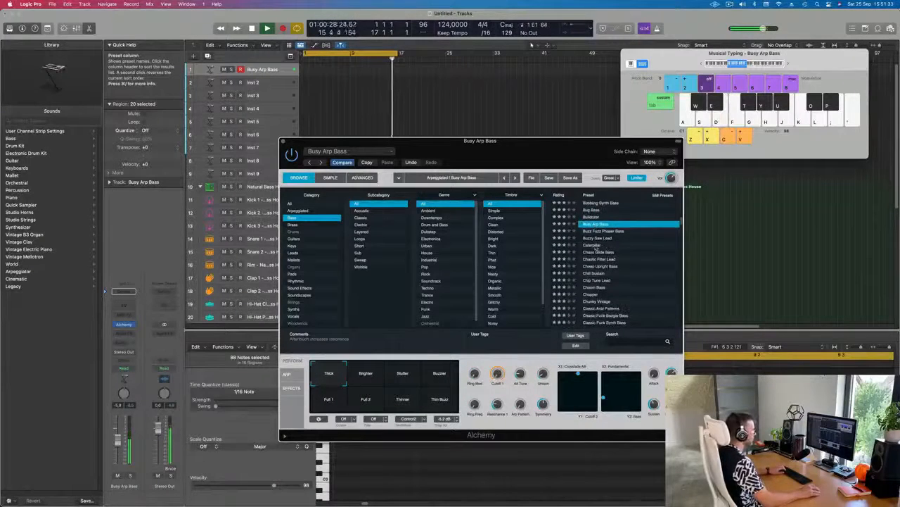
{"action": "left_click", "coordinate": [596, 245]}
{"action": "left_click", "coordinate": [364, 377]}
{"action": "left_click", "coordinate": [402, 378]}
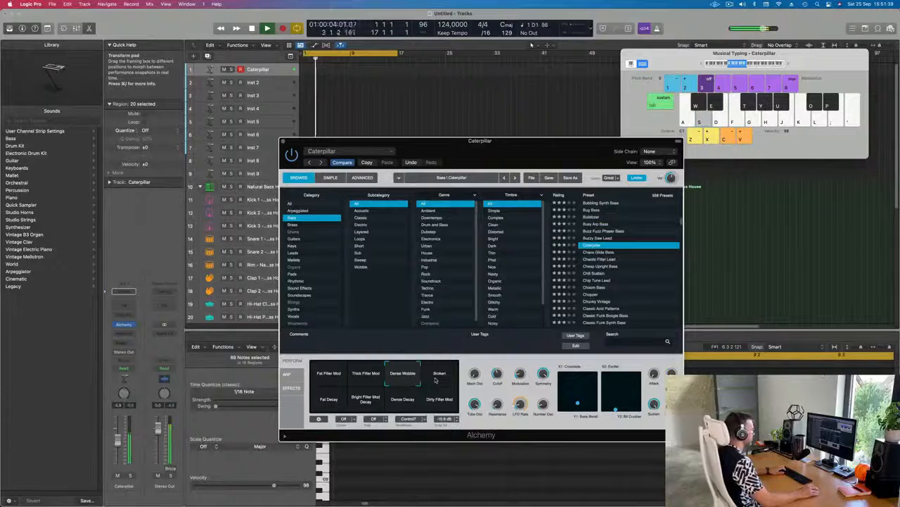
{"action": "left_click", "coordinate": [327, 401]}
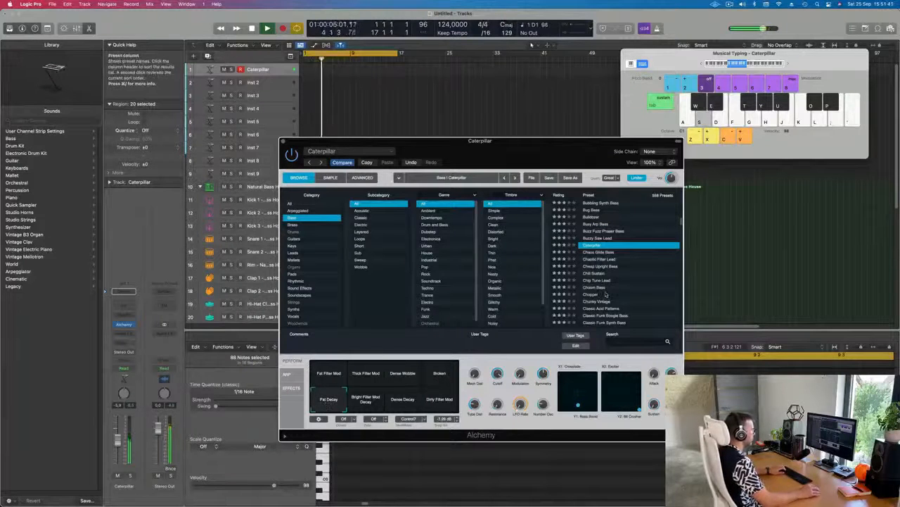
Audition the Chip Tune Lead, Clean 70s Synth Bass and Concussion Bass presets over the loop.
{"action": "scroll", "coordinate": [602, 246], "scroll_direction": "down", "scroll_amount": 2}
{"action": "left_click", "coordinate": [605, 258]}
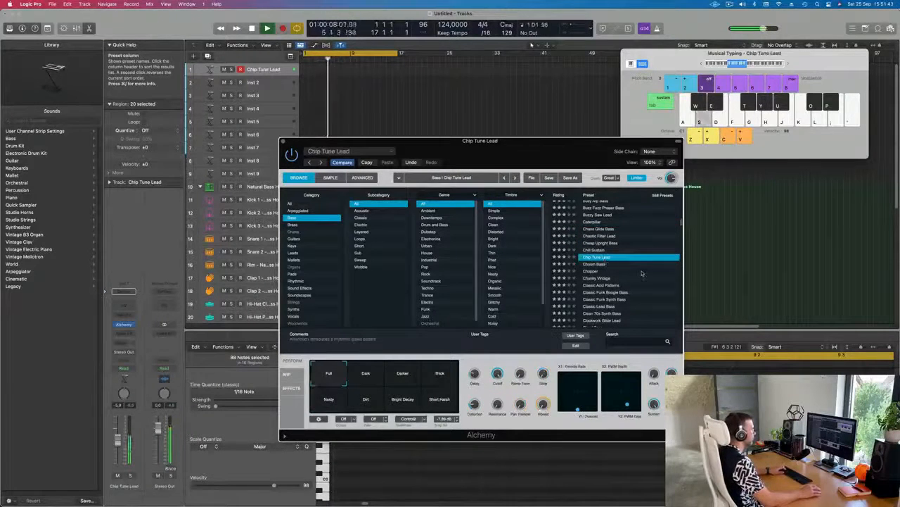
{"action": "scroll", "coordinate": [626, 276], "scroll_direction": "down", "scroll_amount": 3}
{"action": "left_click", "coordinate": [601, 274]}
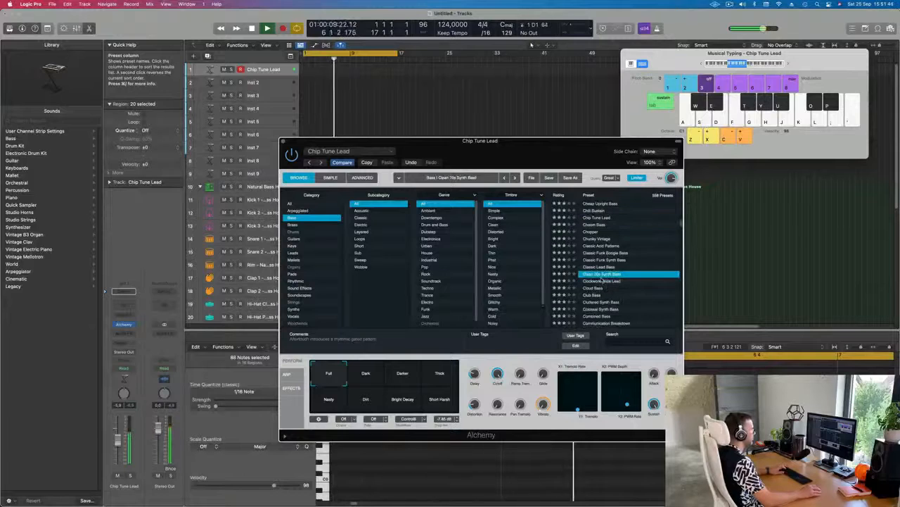
{"action": "scroll", "coordinate": [603, 278], "scroll_direction": "down", "scroll_amount": 4}
{"action": "left_click", "coordinate": [603, 262]}
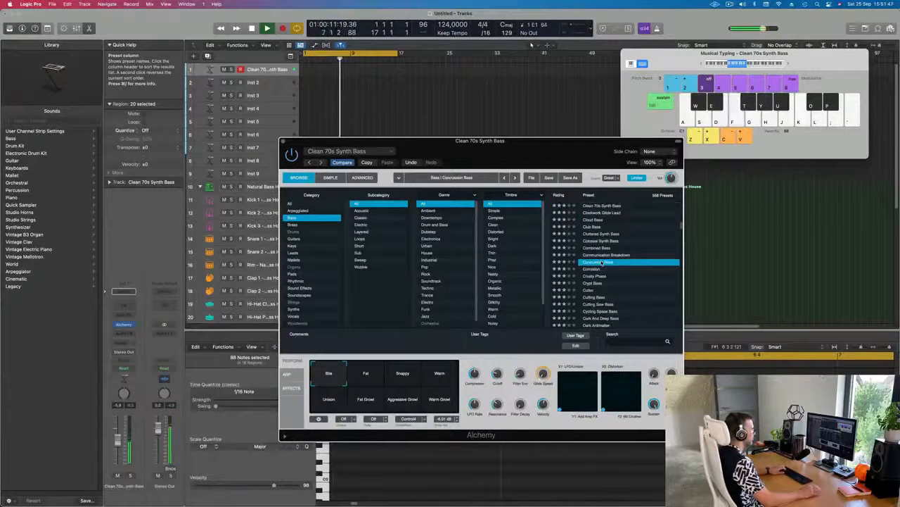
Audition Crypt Bass with its Sub snapshot, followed by the Dark Antimatter preset.
{"action": "scroll", "coordinate": [618, 268], "scroll_direction": "down", "scroll_amount": 2}
{"action": "left_click", "coordinate": [594, 260]}
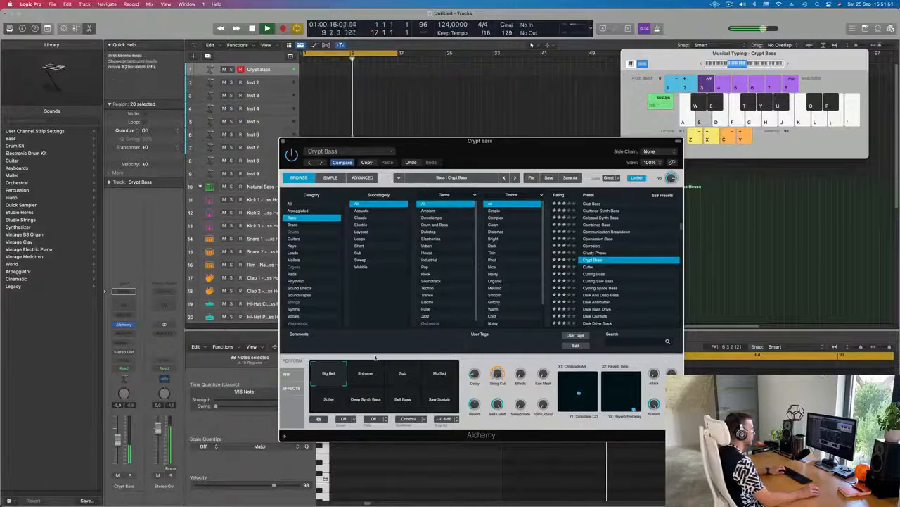
{"action": "left_click", "coordinate": [407, 375]}
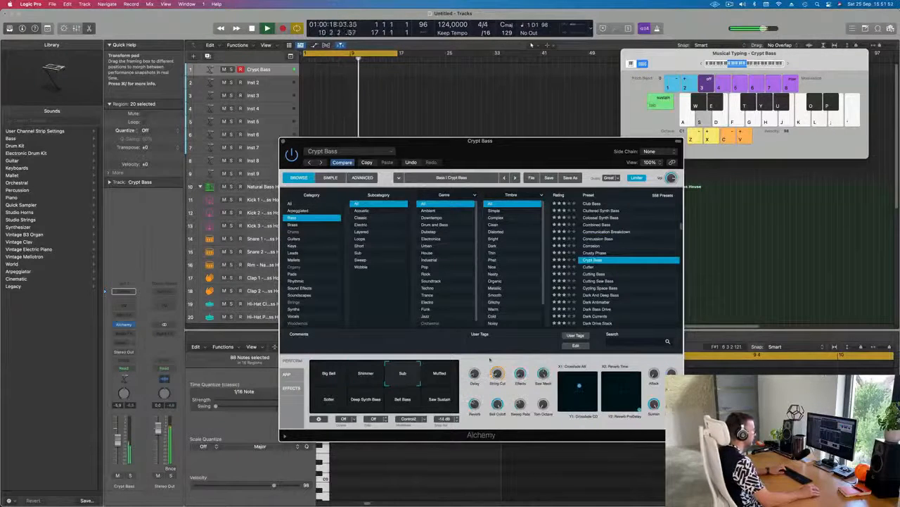
{"action": "scroll", "coordinate": [613, 288], "scroll_direction": "down", "scroll_amount": 3}
{"action": "left_click", "coordinate": [592, 274]}
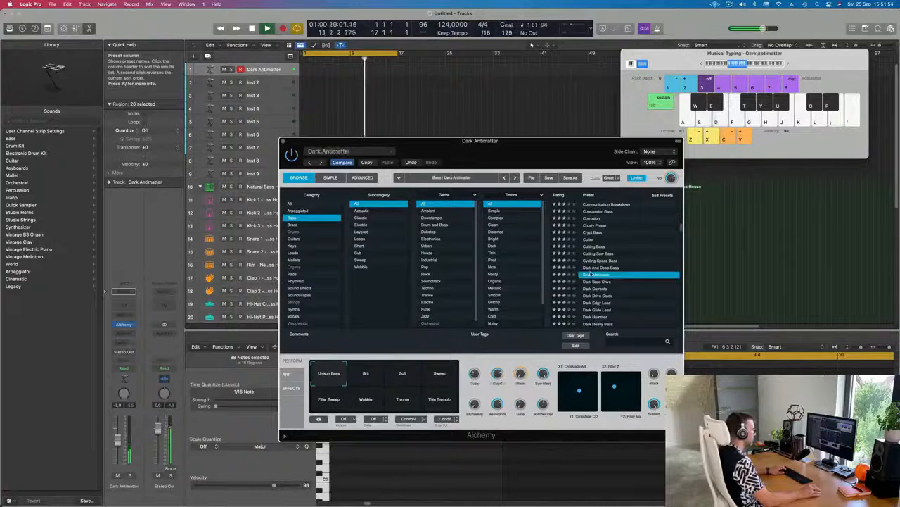
Load the Dark And Deep Bass preset, raise the typing octave to C2 and try out a riff over the drums.
{"action": "left_click", "coordinate": [597, 268]}
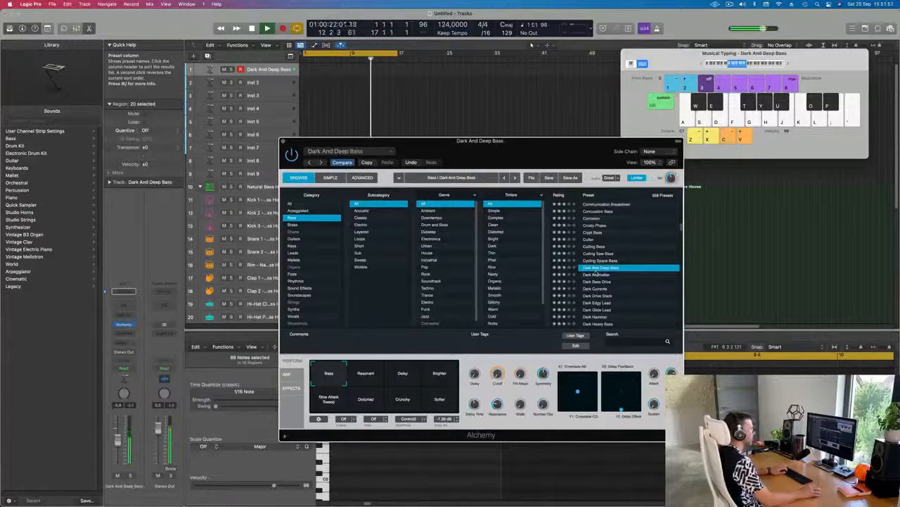
{"action": "left_click", "coordinate": [788, 63]}
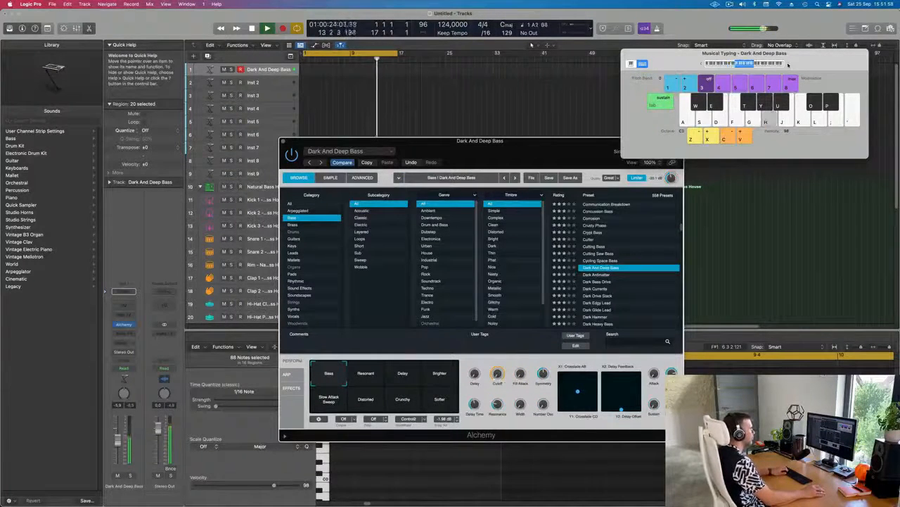
{"action": "key", "text": "f"}
{"action": "key", "text": "k"}
{"action": "key", "text": "f"}
{"action": "key", "text": "j"}
{"action": "key", "text": "g"}
{"action": "key", "text": "h"}
{"action": "key", "text": "a"}
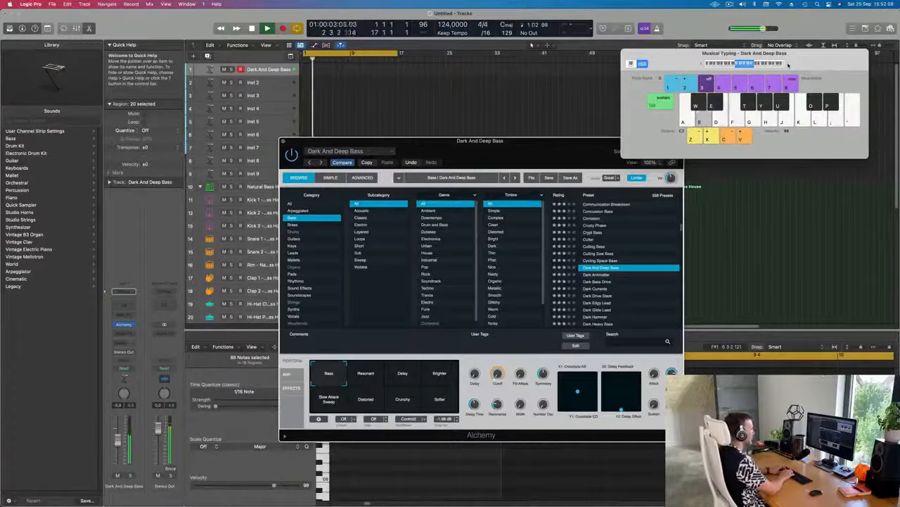
Record a Dark And Deep Bass riff on track 1 over the looping drums, stopping near bar 13.
{"action": "key", "text": "r"}
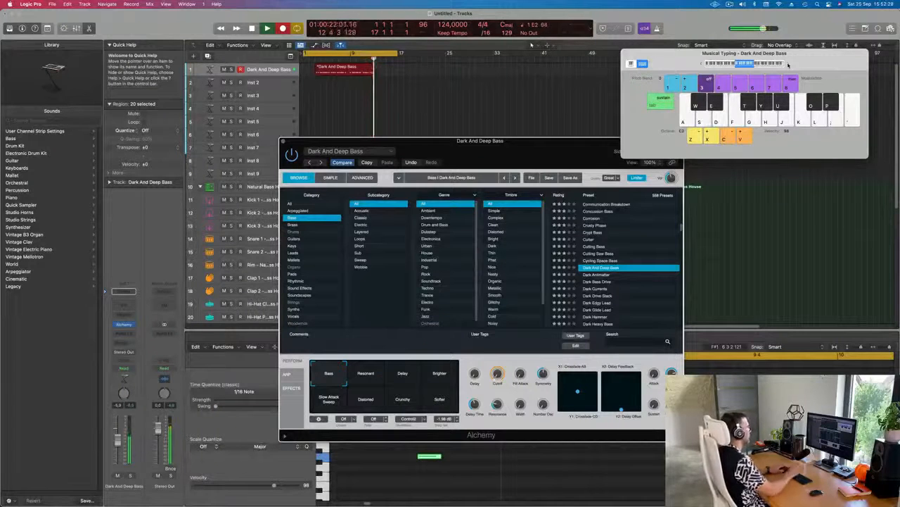
{"action": "key", "text": "space"}
Split the recorded bass region at bar 9, discard the earlier part and move the remaining four bars to bar 1.
{"action": "double_click", "coordinate": [351, 71], "text": "super"}
{"action": "left_click", "coordinate": [335, 71]}
{"action": "key", "text": "Delete"}
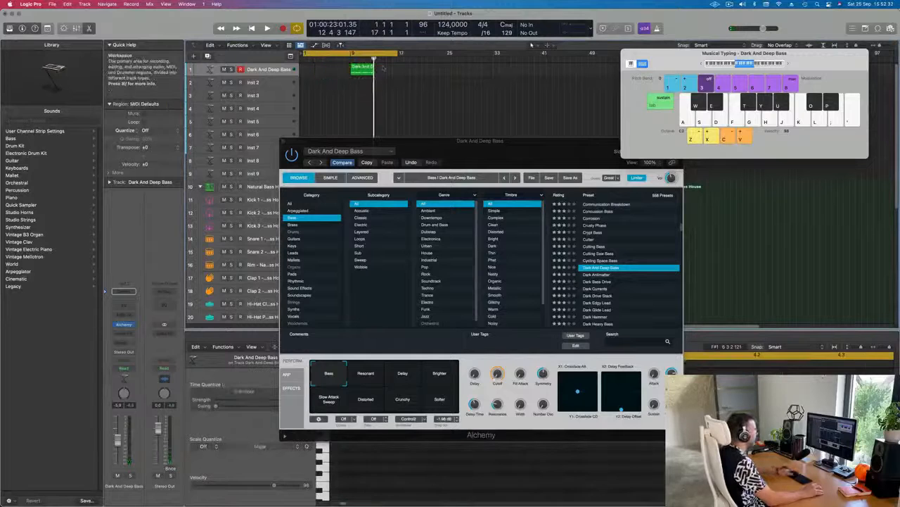
{"action": "left_click_drag", "start_coordinate": [354, 70], "coordinate": [307, 71]}
{"action": "key", "text": "super+Right"}
{"action": "key", "text": "space"}
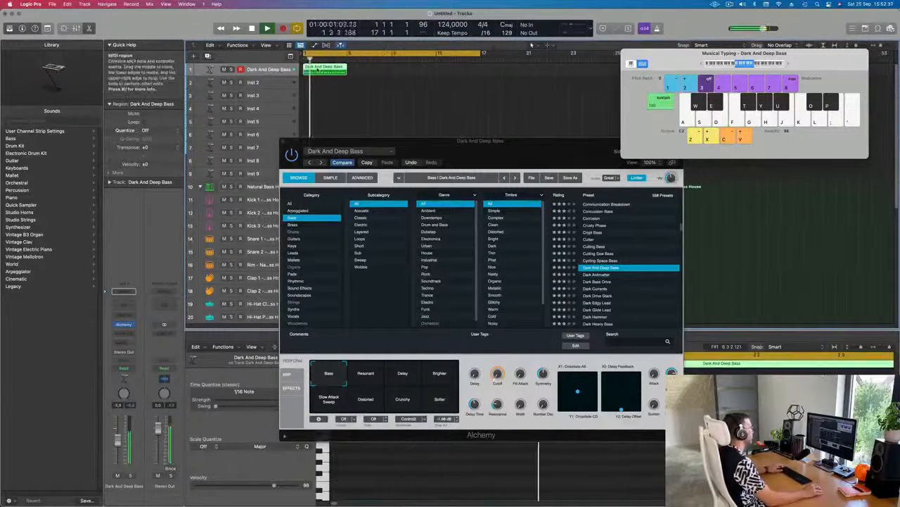
Move the Alchemy window off the note editor and quantize all notes of the bass region to 1/16 notes.
{"action": "left_click_drag", "start_coordinate": [314, 141], "coordinate": [759, 167]}
{"action": "key", "text": "space"}
{"action": "left_click", "coordinate": [413, 412]}
{"action": "key", "text": "super+a"}
{"action": "key", "text": "q"}
{"action": "key", "text": "space"}
Play back the quantized bass line and lengthen the very short upper note near the end of bar 4.
{"action": "key", "text": "super+Left"}
{"action": "key", "text": "super+Left"}
{"action": "key", "text": "super+Left"}
{"action": "key", "text": "super+Left"}
{"action": "key", "text": "super+Left"}
{"action": "key", "text": "super+Left"}
{"action": "key", "text": "super+Left"}
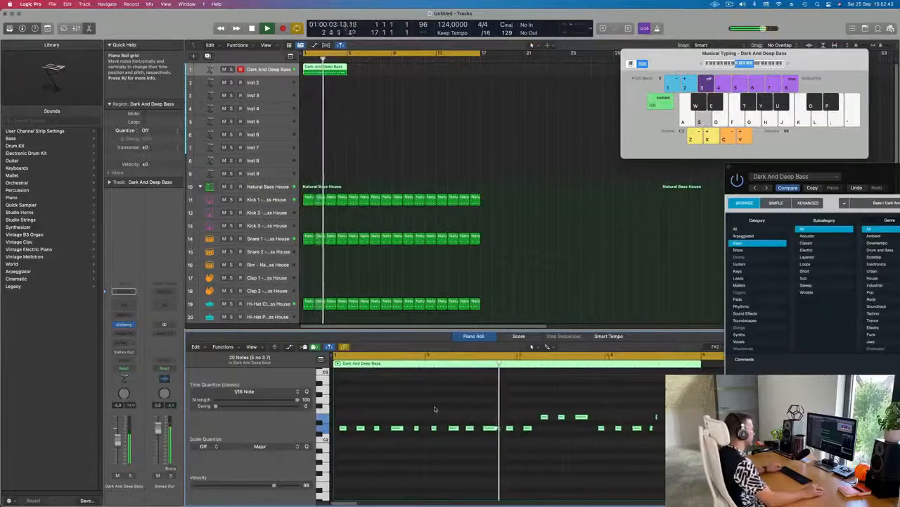
{"action": "key", "text": "super+Left"}
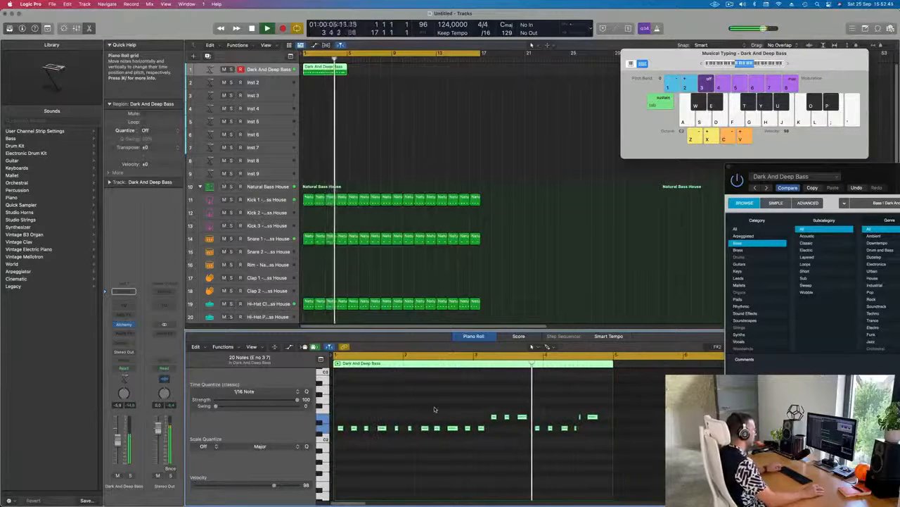
{"action": "key", "text": "super+Left"}
{"action": "key", "text": "super+Left"}
{"action": "key", "text": "super+Right"}
{"action": "key", "text": "space"}
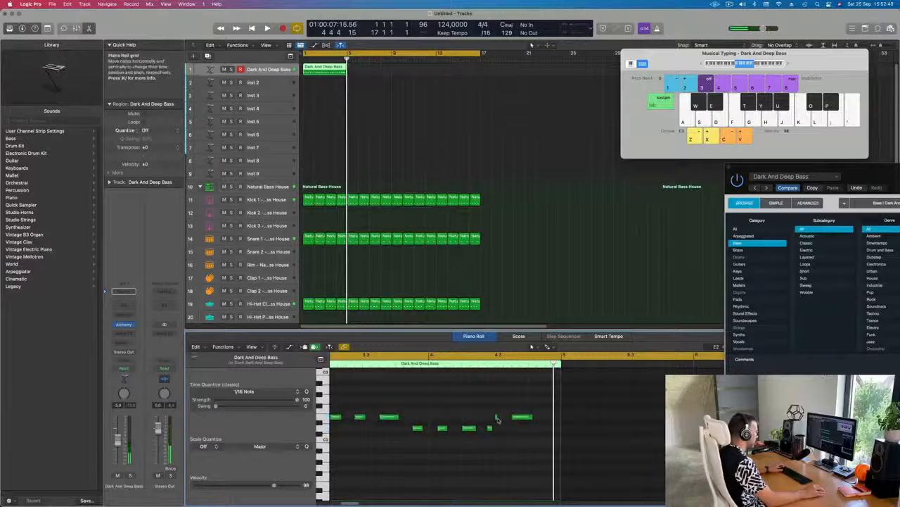
{"action": "left_click_drag", "start_coordinate": [498, 417], "coordinate": [502, 416]}
{"action": "key", "text": "space"}
Listen to the bass region again and delete its notes in bar 4.
{"action": "key", "text": "super+Left"}
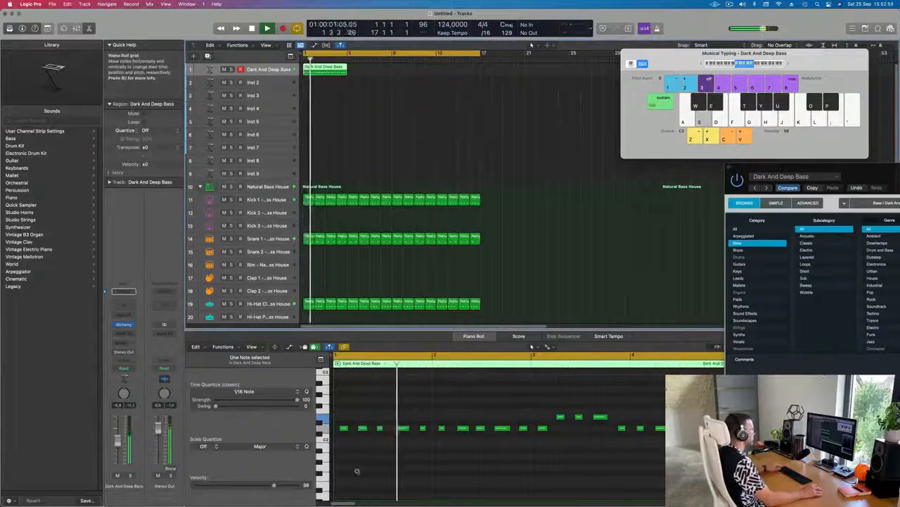
{"action": "key", "text": "super+Left"}
{"action": "key", "text": "super+Right"}
{"action": "scroll", "coordinate": [488, 472], "scroll_direction": "up", "scroll_amount": 1}
{"action": "scroll", "coordinate": [488, 472], "scroll_direction": "down", "scroll_amount": 1}
{"action": "scroll", "coordinate": [486, 472], "scroll_direction": "down", "scroll_amount": 2}
{"action": "scroll", "coordinate": [485, 473], "scroll_direction": "up", "scroll_amount": 1}
{"action": "scroll", "coordinate": [486, 472], "scroll_direction": "right", "scroll_amount": 2}
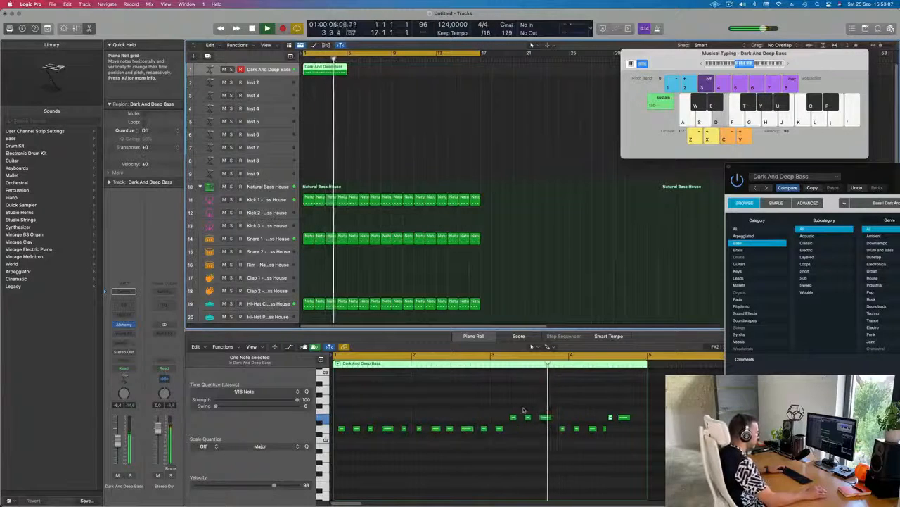
{"action": "left_click_drag", "start_coordinate": [577, 407], "coordinate": [632, 431]}
{"action": "key", "text": "Delete"}
Copy the five-note phrase of bar 3 one bar later into bar 4 and play it back.
{"action": "left_click_drag", "start_coordinate": [507, 410], "coordinate": [589, 448]}
{"action": "key", "text": "space"}
{"action": "left_click_drag", "start_coordinate": [495, 410], "coordinate": [580, 444]}
{"action": "left_click_drag", "start_coordinate": [511, 430], "coordinate": [578, 430]}
{"action": "key", "text": "space"}
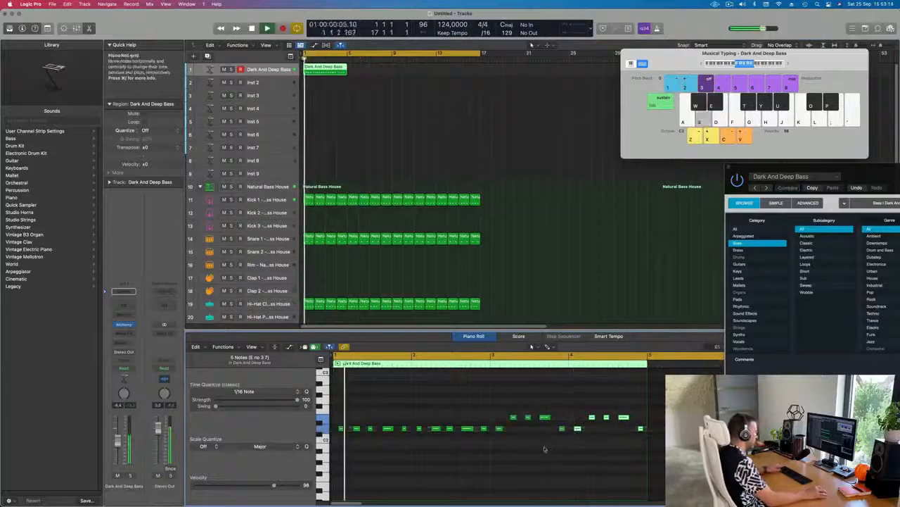
Repeat the four-bar bass region three times so the bass line fills all 16 bars.
{"action": "scroll", "coordinate": [521, 451], "scroll_direction": "down", "scroll_amount": 4}
{"action": "left_click", "coordinate": [455, 464]}
{"action": "scroll", "coordinate": [464, 462], "scroll_direction": "up", "scroll_amount": 1}
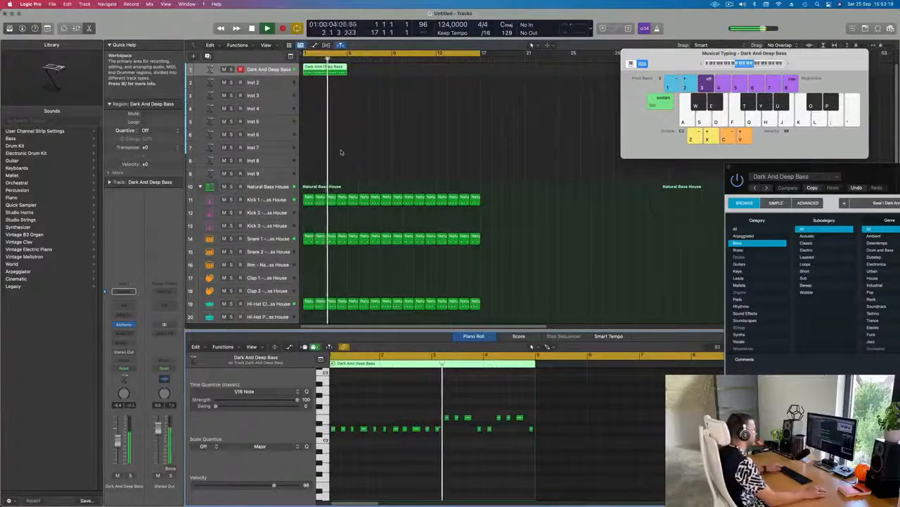
{"action": "scroll", "coordinate": [391, 163], "scroll_direction": "up", "scroll_amount": 2}
{"action": "scroll", "coordinate": [392, 163], "scroll_direction": "down", "scroll_amount": 1}
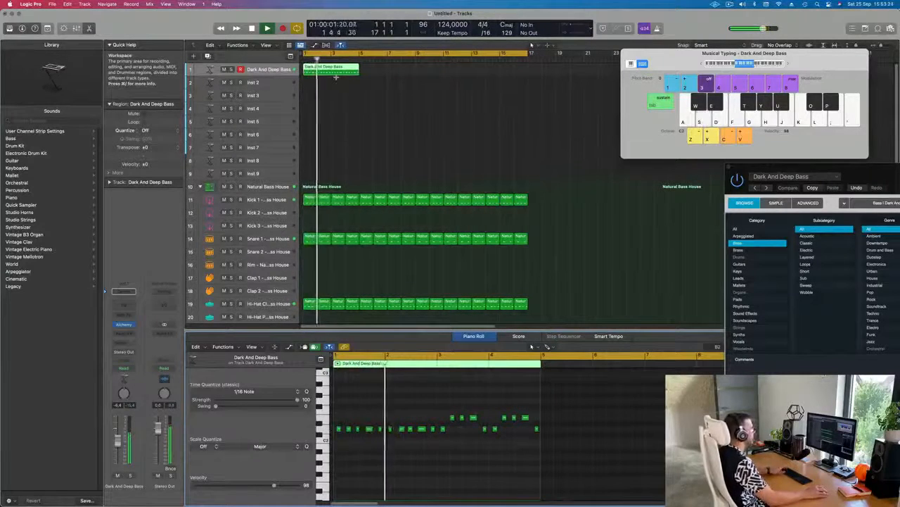
{"action": "key", "text": "super+r"}
{"action": "key", "text": "super+r"}
{"action": "key", "text": "super+r"}
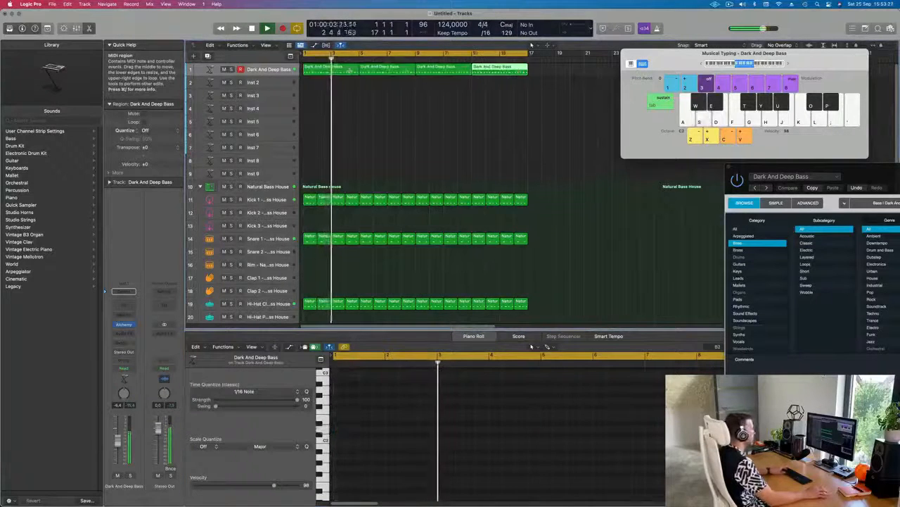
{"action": "left_click", "coordinate": [347, 101]}
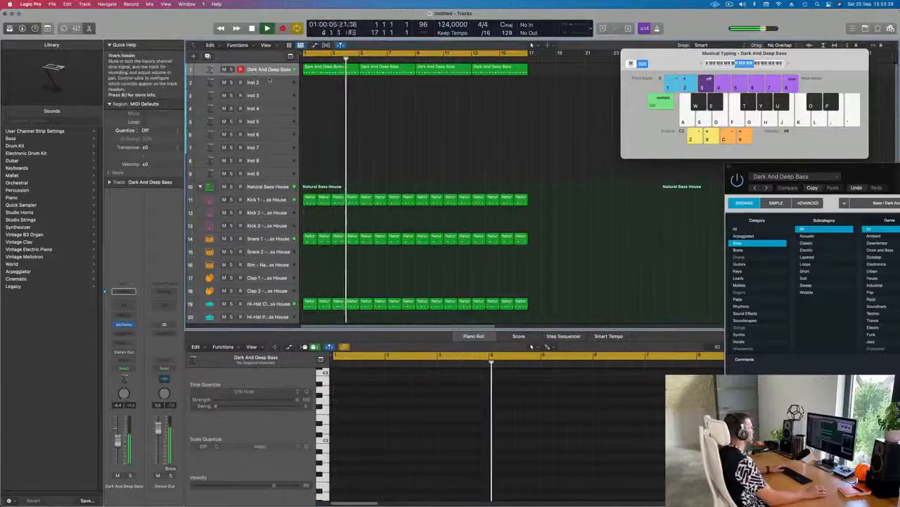
Select the bass track's regions, reopen its Alchemy instrument and move the window over the arrangement.
{"action": "left_click", "coordinate": [270, 71]}
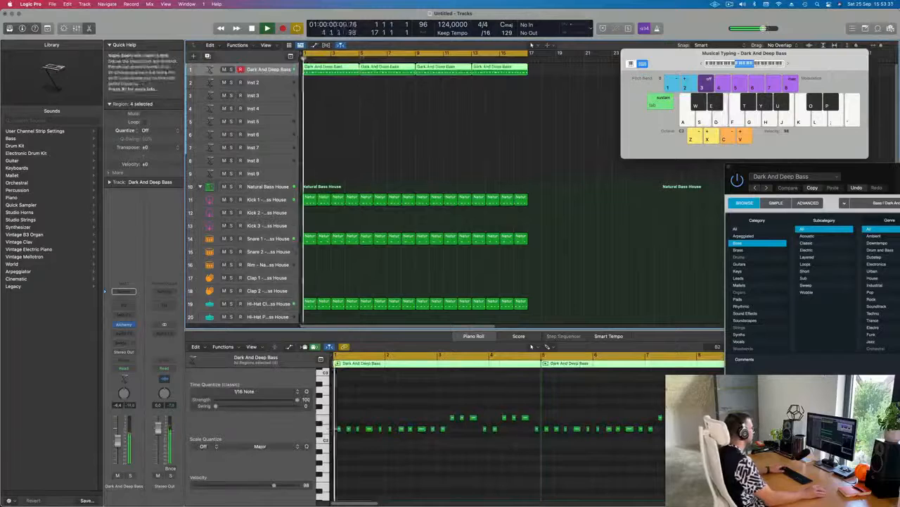
{"action": "left_click", "coordinate": [125, 325]}
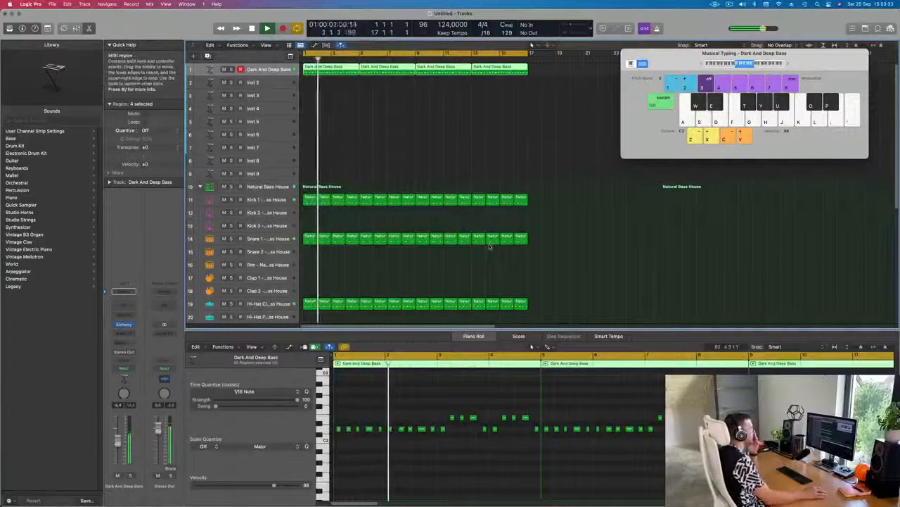
{"action": "left_click", "coordinate": [125, 325]}
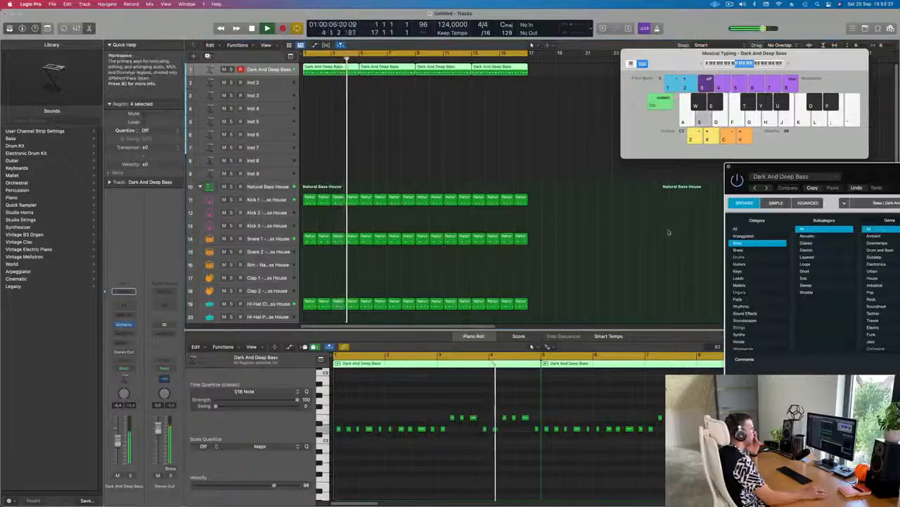
{"action": "left_click_drag", "start_coordinate": [873, 166], "coordinate": [411, 113]}
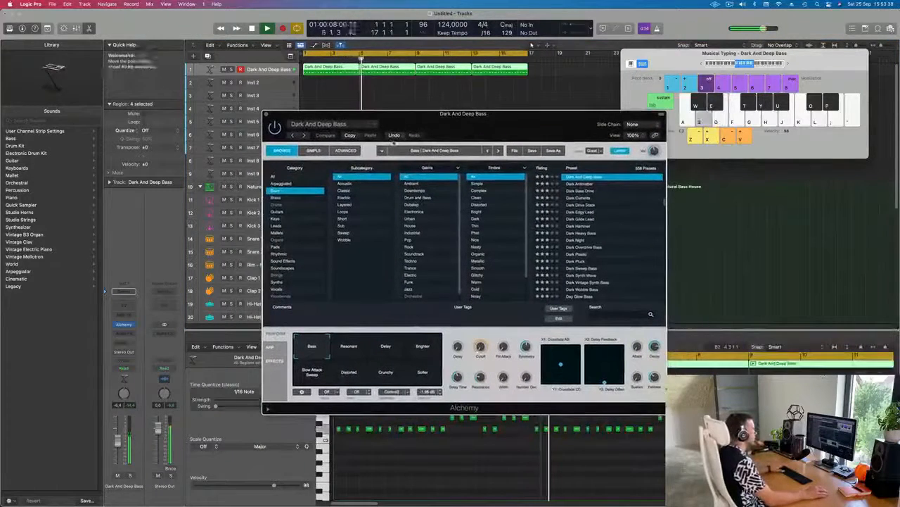
Compare the Delay, Brighter, Slow Attack Sweep, Distorted, Crunchy and Softer snapshots of Dark And Deep Bass and return to Delay.
{"action": "left_click", "coordinate": [385, 354]}
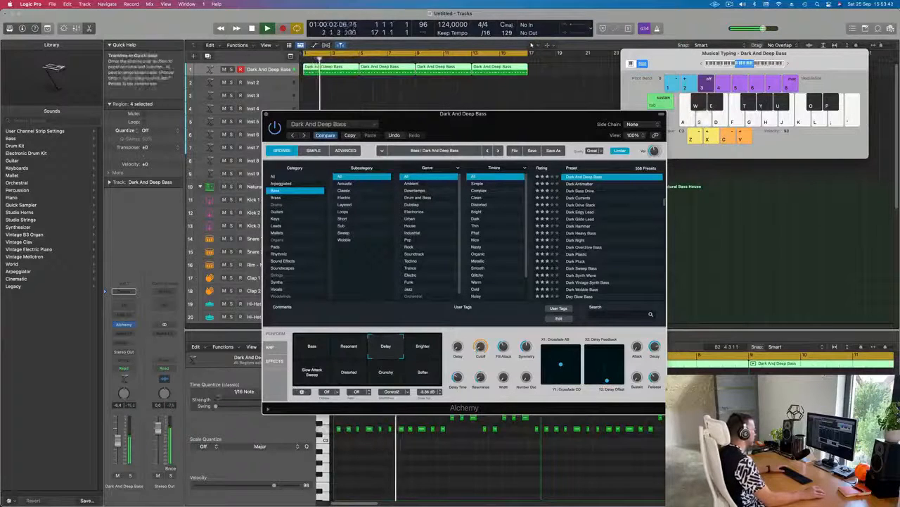
{"action": "left_click", "coordinate": [419, 352]}
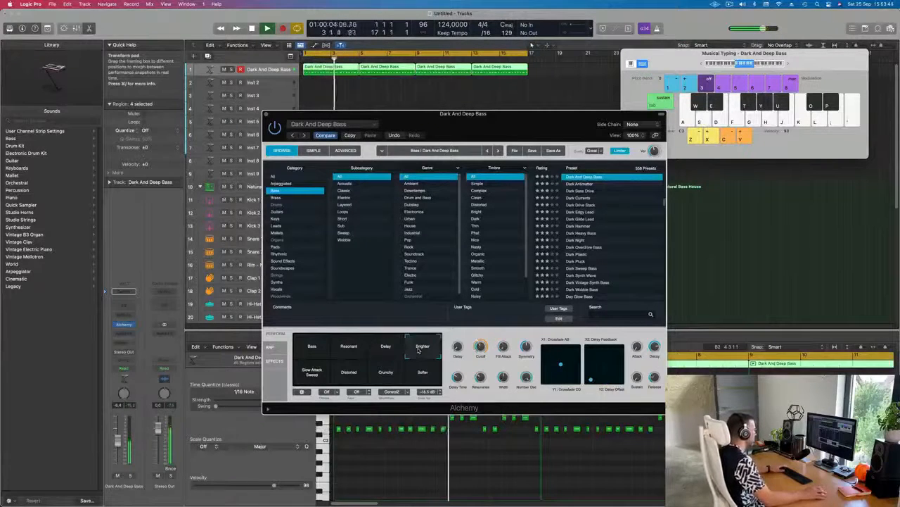
{"action": "left_click", "coordinate": [328, 378]}
{"action": "left_click", "coordinate": [359, 380]}
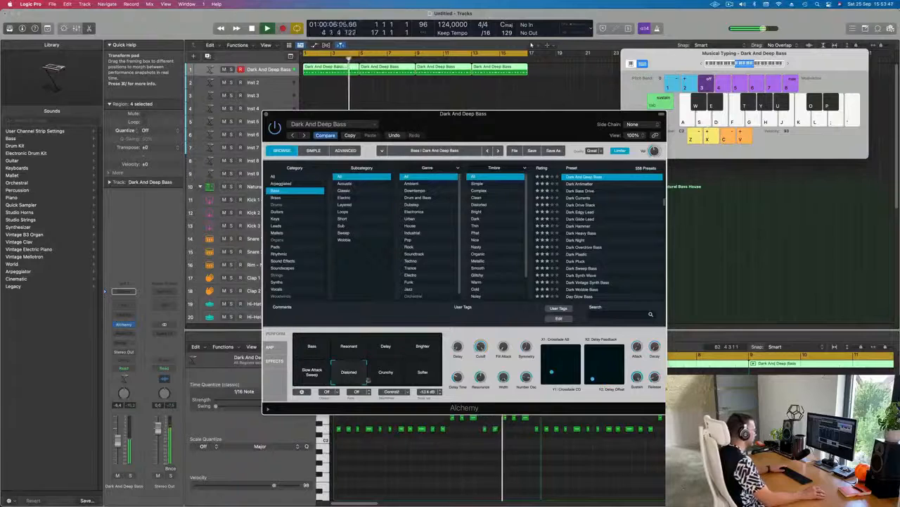
{"action": "left_click", "coordinate": [387, 377]}
{"action": "left_click", "coordinate": [423, 371]}
{"action": "left_click", "coordinate": [425, 347]}
{"action": "left_click", "coordinate": [387, 347]}
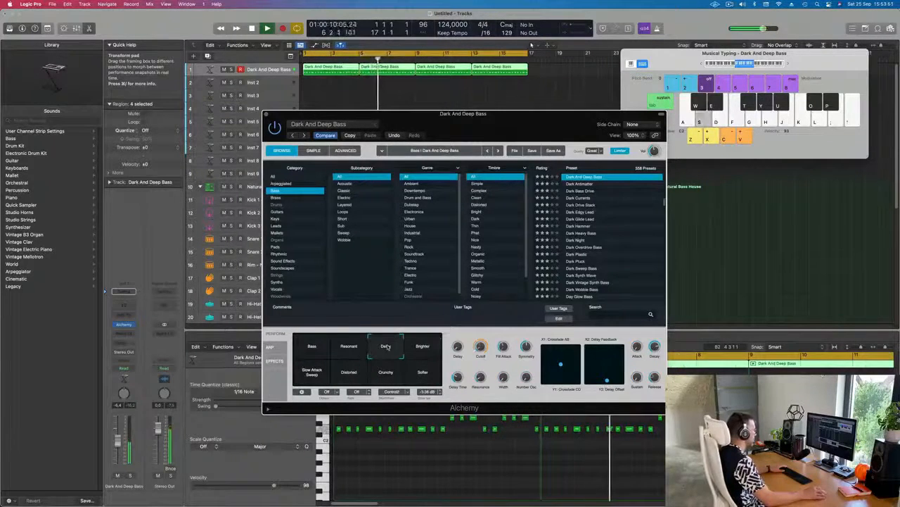
Blend the bass sound between the Delay, Brighter, Crunchy and Softer snapshots, lower its track volume slightly and move the Alchemy window aside.
{"action": "left_click_drag", "start_coordinate": [403, 348], "coordinate": [401, 357]}
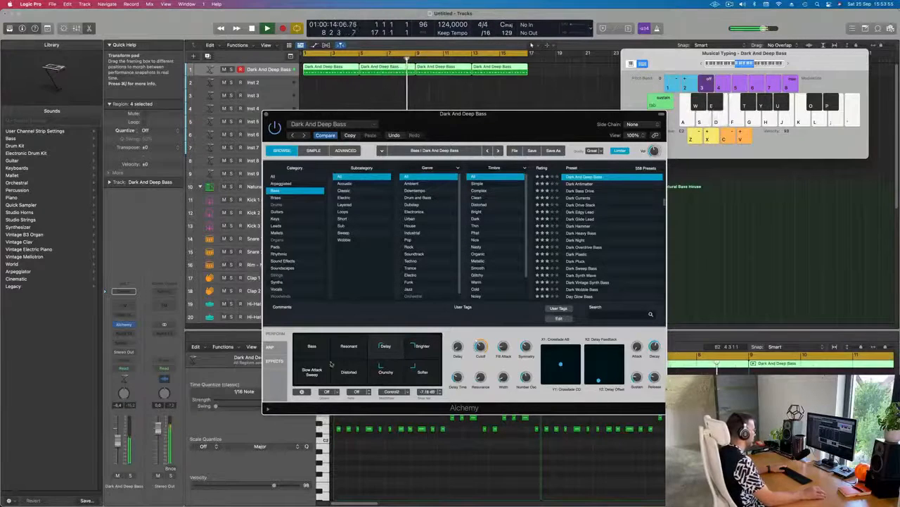
{"action": "left_click_drag", "start_coordinate": [118, 440], "coordinate": [119, 443]}
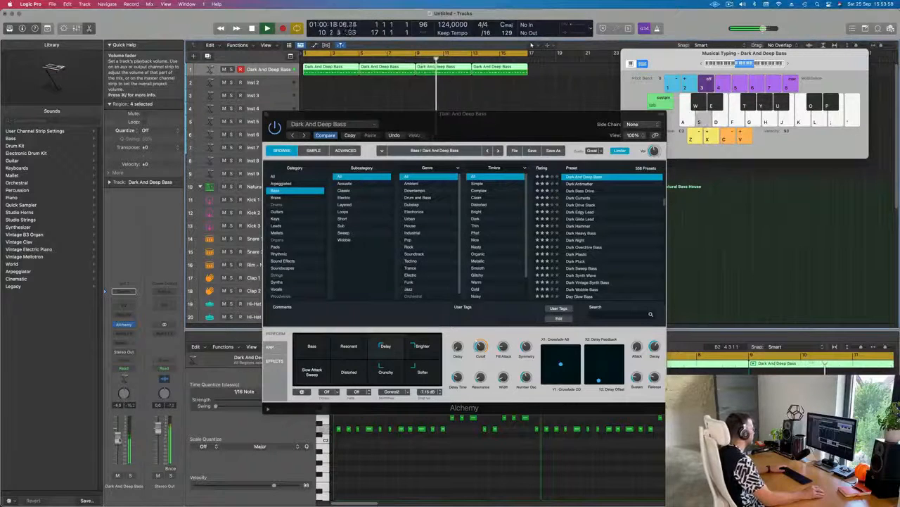
{"action": "left_click_drag", "start_coordinate": [436, 113], "coordinate": [643, 161]}
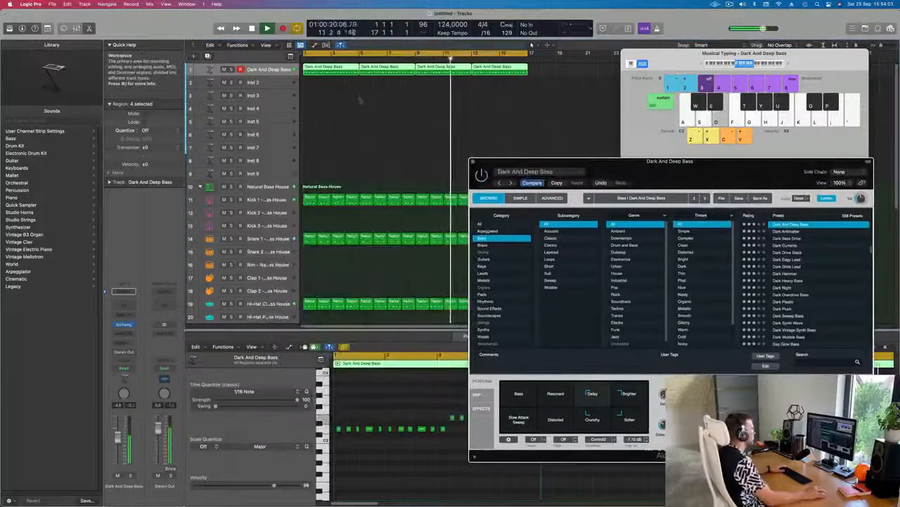
Select the Inst 2 track, start playback and open its Alchemy instrument with the presets filtered to Organs.
{"action": "left_click", "coordinate": [281, 83]}
{"action": "key", "text": "space"}
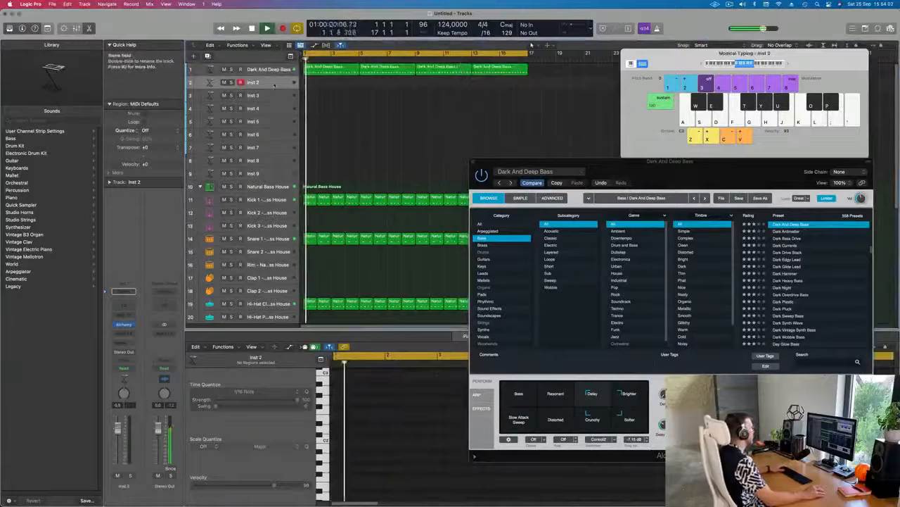
{"action": "left_click", "coordinate": [125, 325]}
{"action": "left_click_drag", "start_coordinate": [527, 111], "coordinate": [595, 144]}
{"action": "left_click", "coordinate": [261, 257]}
{"action": "left_click", "coordinate": [331, 268]}
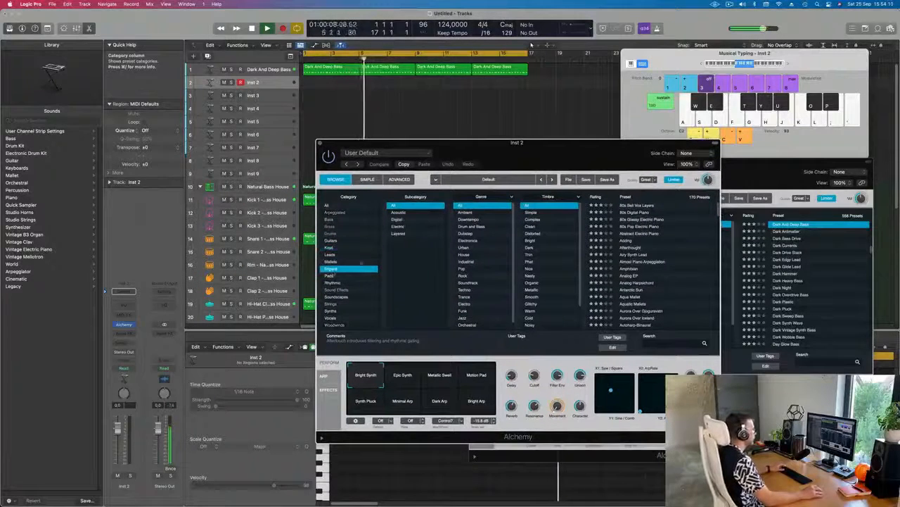
{"action": "left_click_drag", "start_coordinate": [517, 143], "coordinate": [485, 141]}
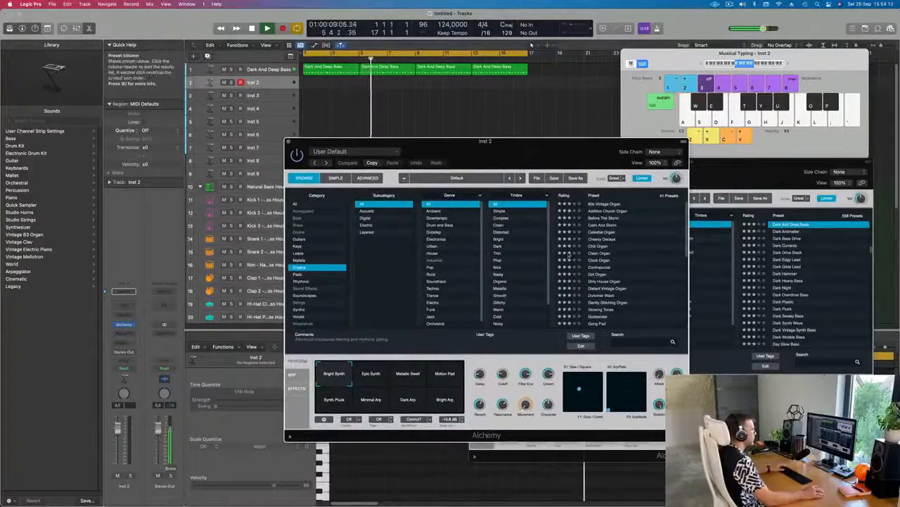
Load the 60s Vintage Organ preset, audition it with single notes and shift the musical typing range down to C1.
{"action": "left_click", "coordinate": [605, 203]}
{"action": "key", "text": "f"}
{"action": "key", "text": "f"}
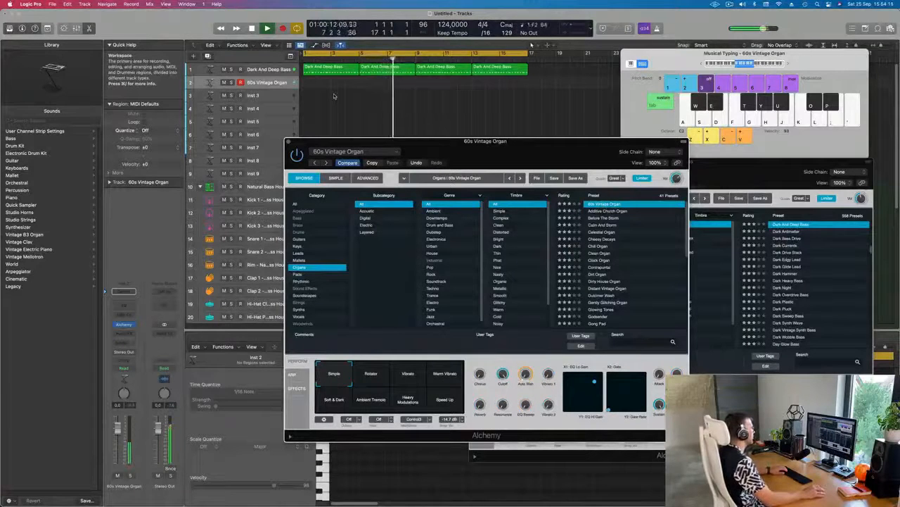
{"action": "left_click", "coordinate": [701, 64]}
{"action": "key", "text": "f"}
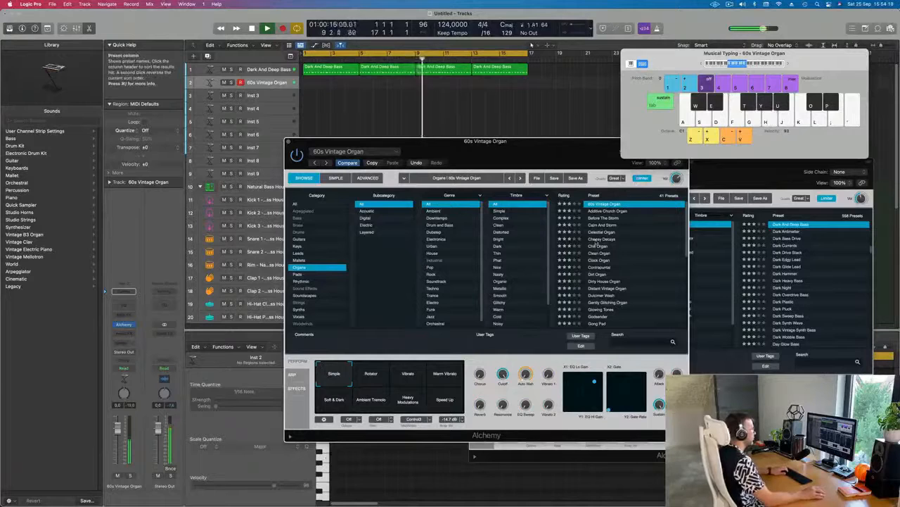
Load the Cheesy Decays preset and audition it with several notes over the playing track.
{"action": "left_click", "coordinate": [598, 239]}
{"action": "key", "text": "g"}
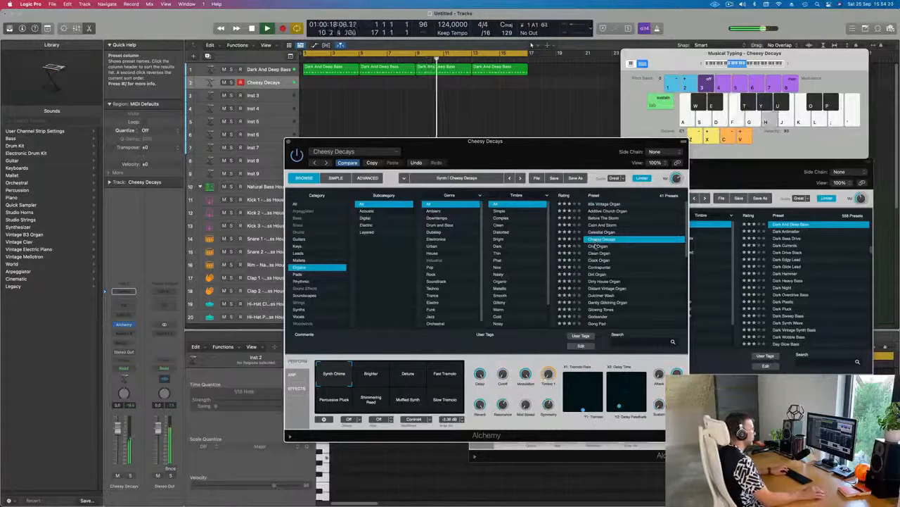
{"action": "key", "text": "f"}
{"action": "key", "text": "k"}
{"action": "key", "text": "f"}
{"action": "key", "text": "h"}
{"action": "key", "text": "j"}
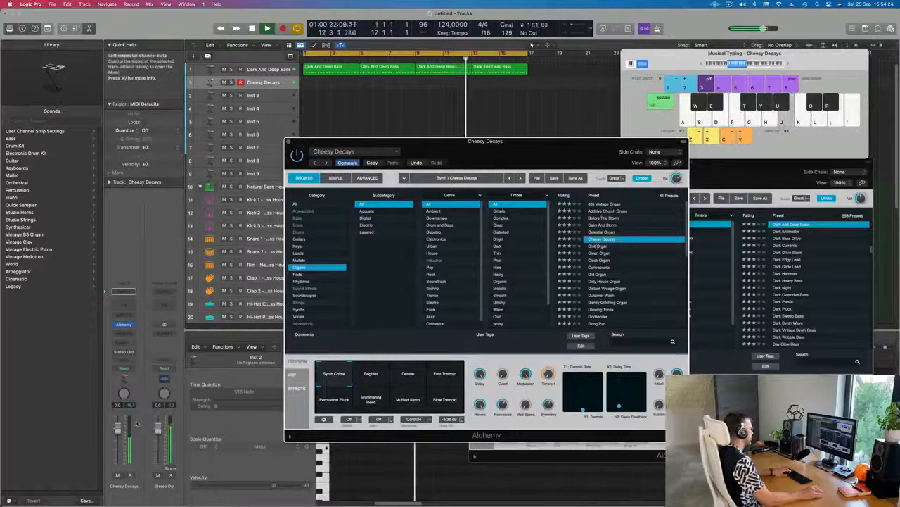
{"action": "key", "text": "j"}
{"action": "key", "text": "k"}
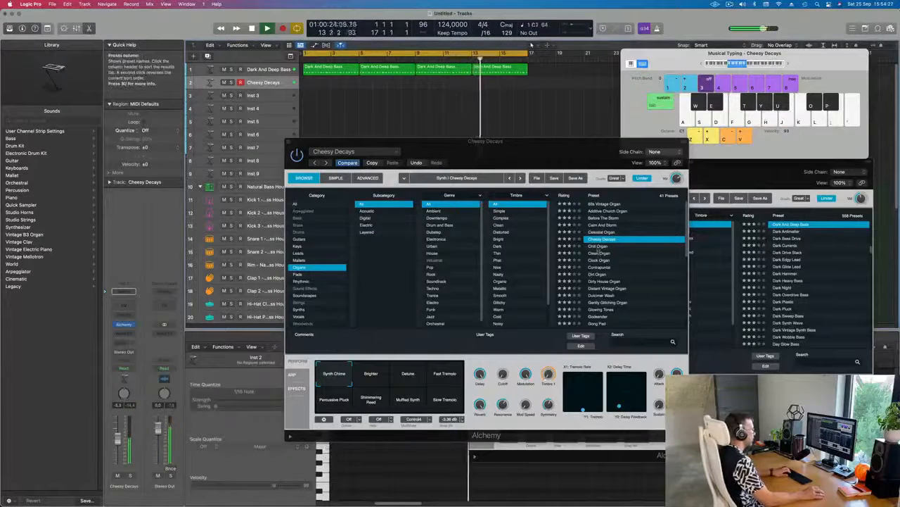
Load the Chill Organ preset and audition it with a few notes.
{"action": "left_click", "coordinate": [599, 246]}
{"action": "key", "text": "h"}
{"action": "key", "text": "j"}
{"action": "key", "text": "f"}
{"action": "key", "text": "d"}
Try the Dirt Organ, Dirty House Organ and Gently Glitching Organ presets in turn.
{"action": "left_click", "coordinate": [598, 274]}
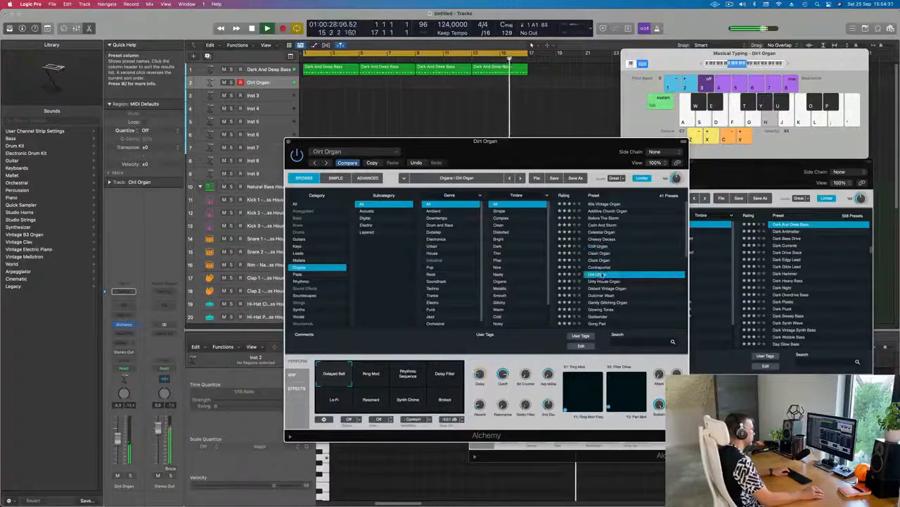
{"action": "scroll", "coordinate": [613, 270], "scroll_direction": "down", "scroll_amount": 2}
{"action": "left_click", "coordinate": [600, 254]}
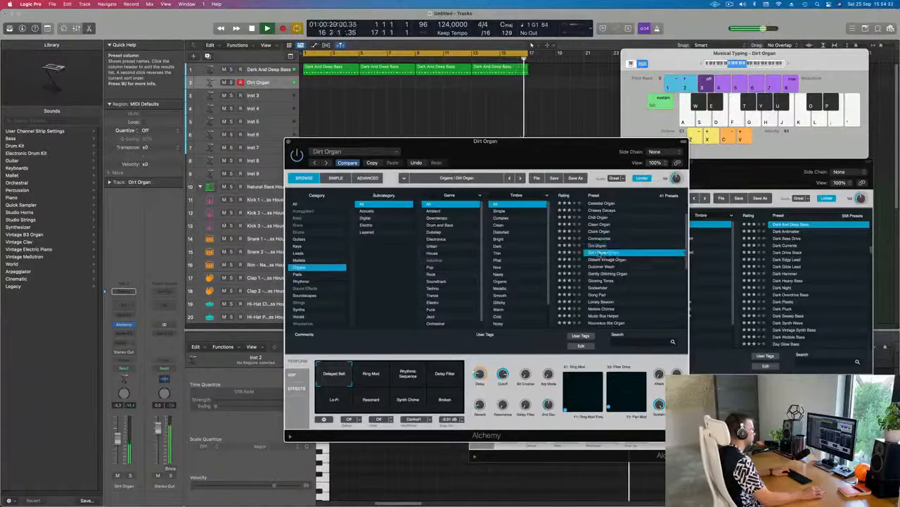
{"action": "scroll", "coordinate": [601, 255], "scroll_direction": "down", "scroll_amount": 2}
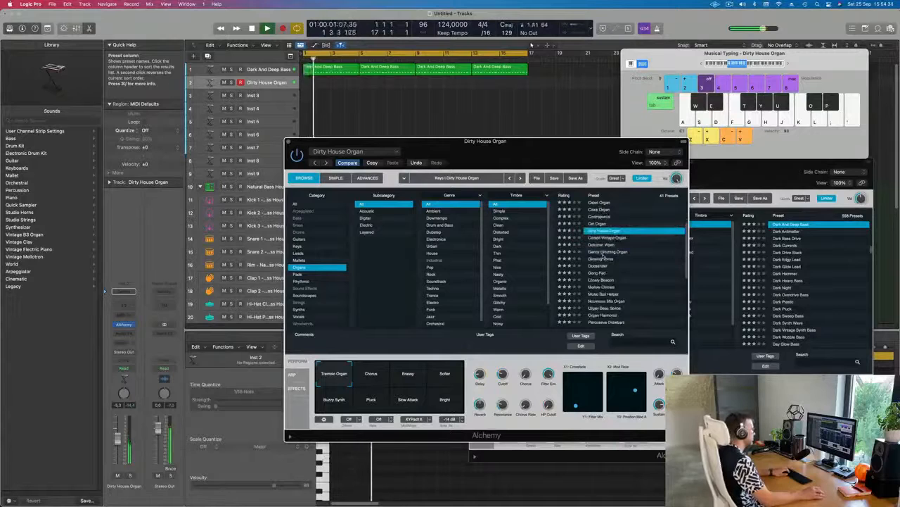
{"action": "left_click", "coordinate": [602, 251]}
{"action": "scroll", "coordinate": [637, 263], "scroll_direction": "down", "scroll_amount": 2}
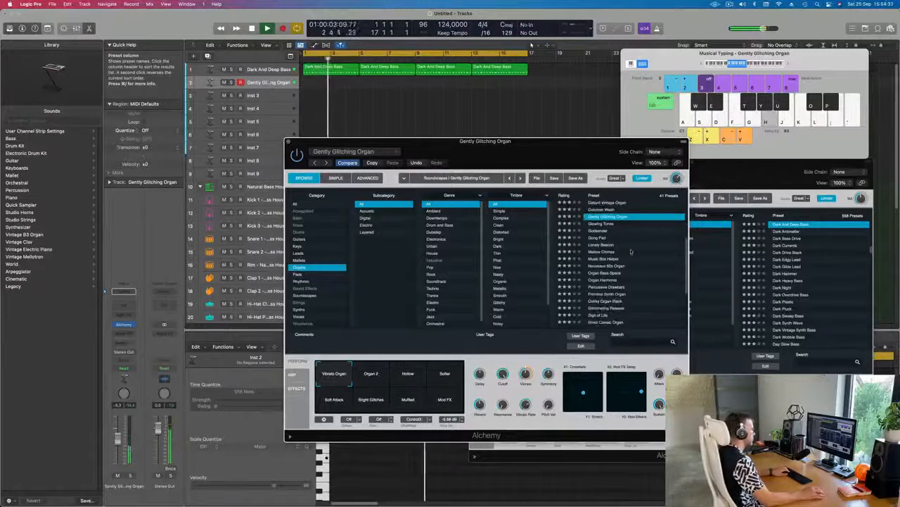
Load the Godsender organ preset, raise its track volume to about -4.1 dB and try out notes over the bass line.
{"action": "left_click", "coordinate": [598, 231]}
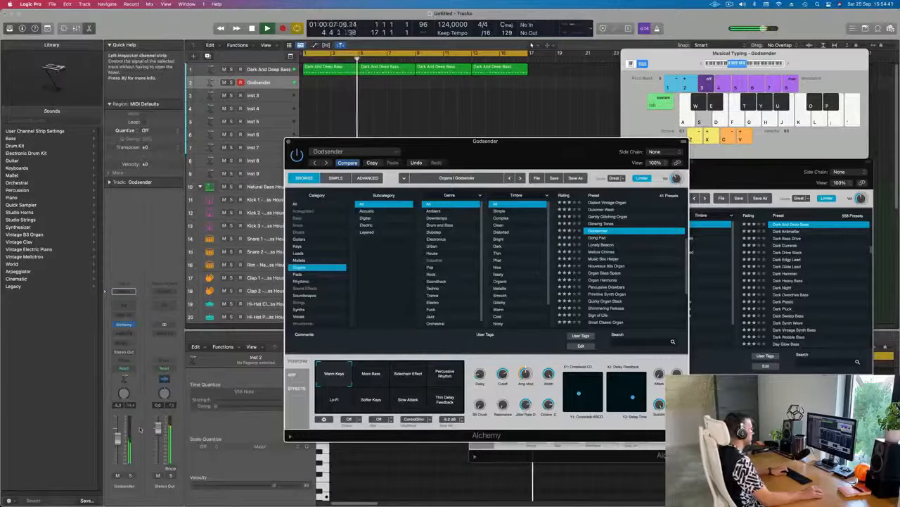
{"action": "left_click_drag", "start_coordinate": [118, 439], "coordinate": [118, 438]}
{"action": "key", "text": "s"}
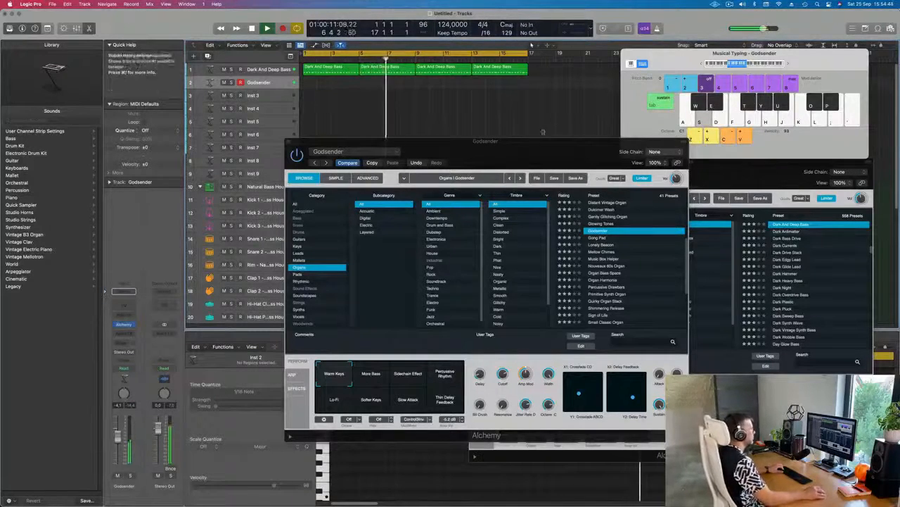
{"action": "left_click", "coordinate": [701, 64]}
{"action": "key", "text": "s"}
{"action": "left_click_drag", "start_coordinate": [787, 65], "coordinate": [787, 65]}
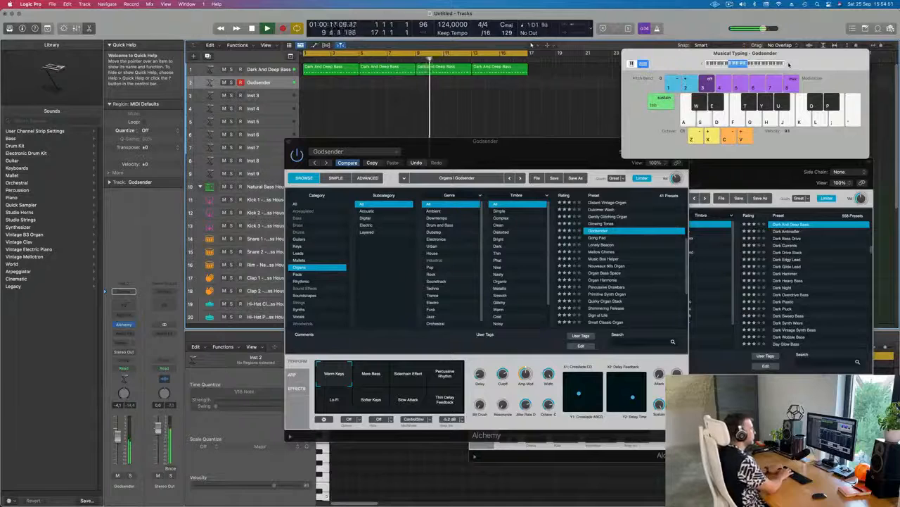
{"action": "key", "text": "s"}
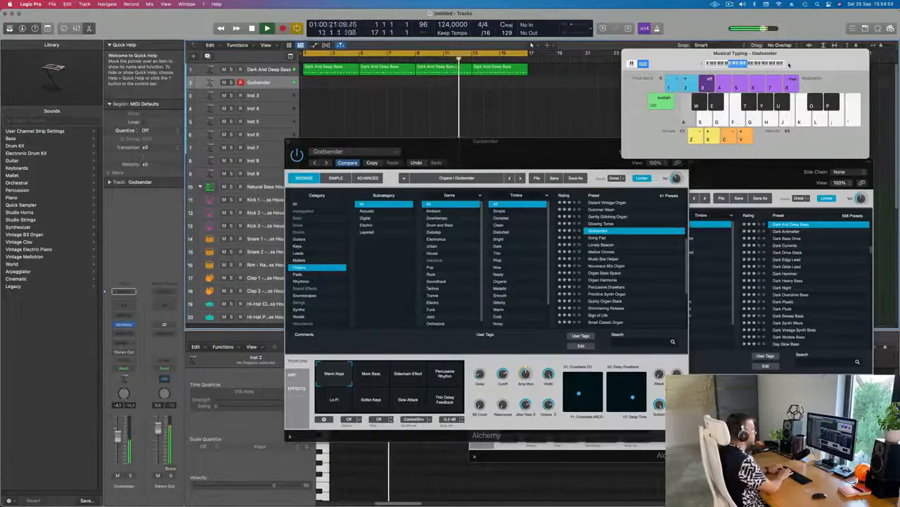
{"action": "key", "text": "s"}
{"action": "key", "text": "a"}
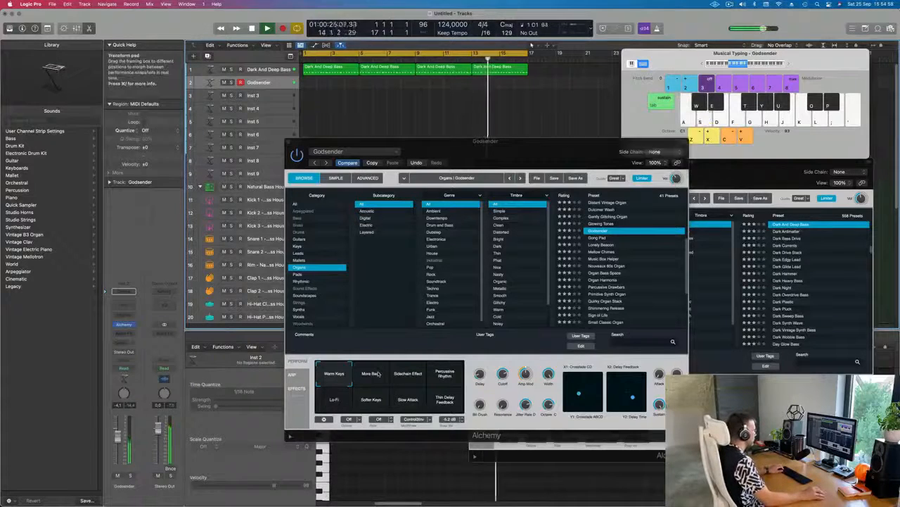
Audition Godsender's More Bass, Sidechain Effect and Percussive Rhythm snapshots with low notes.
{"action": "left_click", "coordinate": [385, 377]}
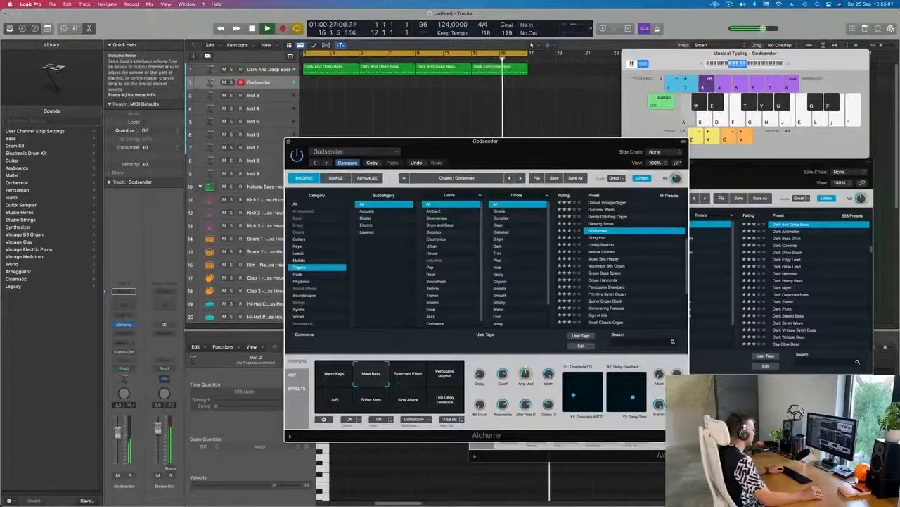
{"action": "left_click", "coordinate": [407, 378]}
{"action": "key", "text": "s"}
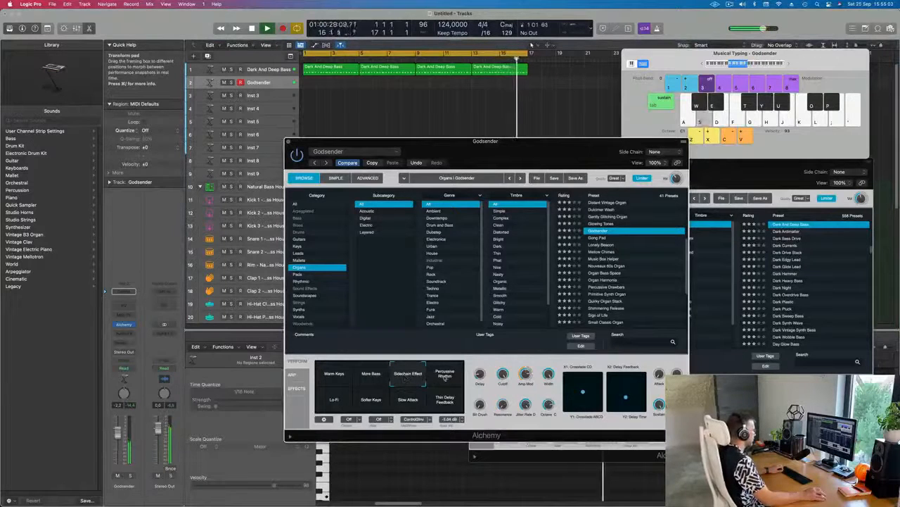
{"action": "left_click", "coordinate": [445, 376]}
{"action": "key", "text": "s"}
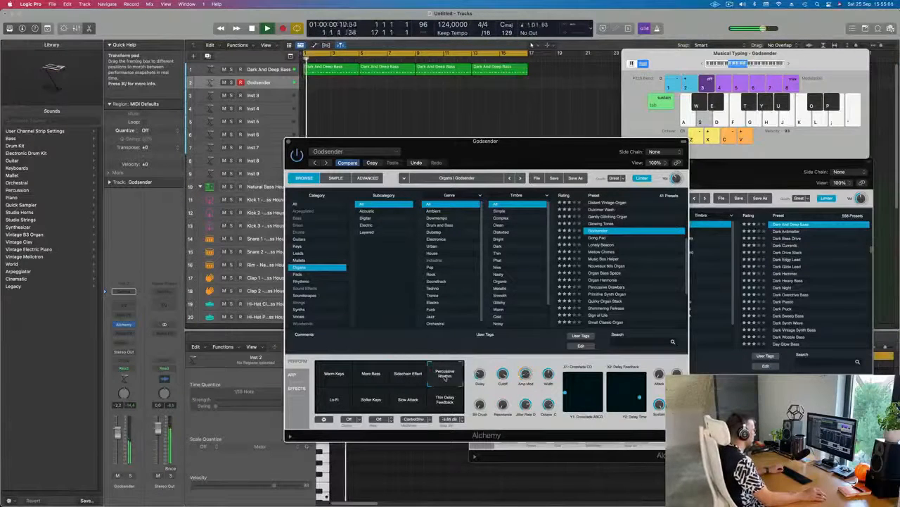
{"action": "key", "text": "a"}
{"action": "key", "text": "s"}
Compare Godsender's Lo-Fi, Softer Keys and Slow Attack snapshots and settle on Softer Keys.
{"action": "left_click", "coordinate": [335, 401]}
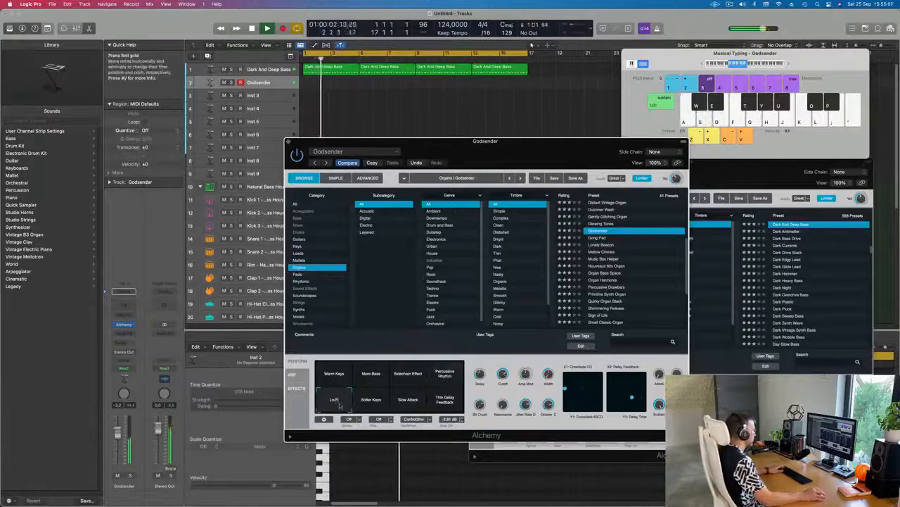
{"action": "key", "text": "a"}
{"action": "left_click", "coordinate": [371, 401]}
{"action": "key", "text": "a"}
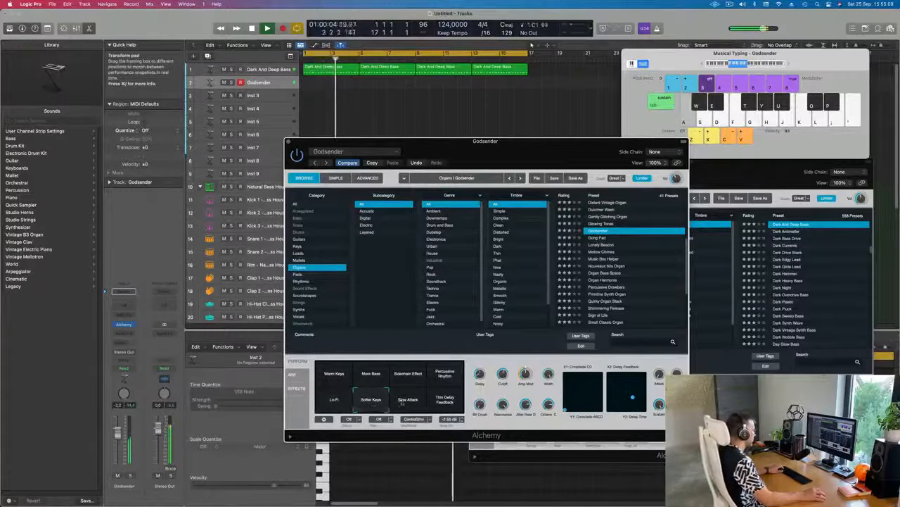
{"action": "left_click", "coordinate": [409, 401]}
{"action": "key", "text": "a"}
{"action": "left_click", "coordinate": [372, 401]}
{"action": "key", "text": "a"}
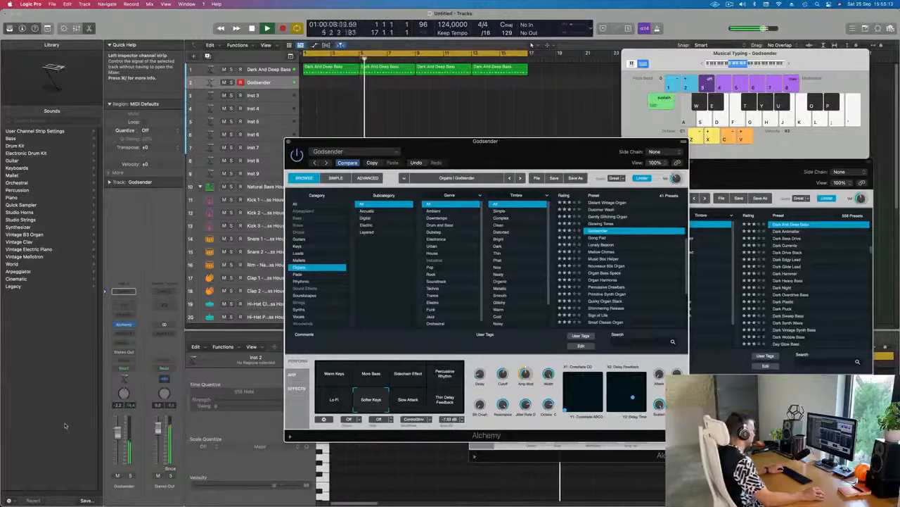
Rehearse the organ part, record its long held notes on the Godsender track from bar 9 and stop just past bar 13.
{"action": "key", "text": "s"}
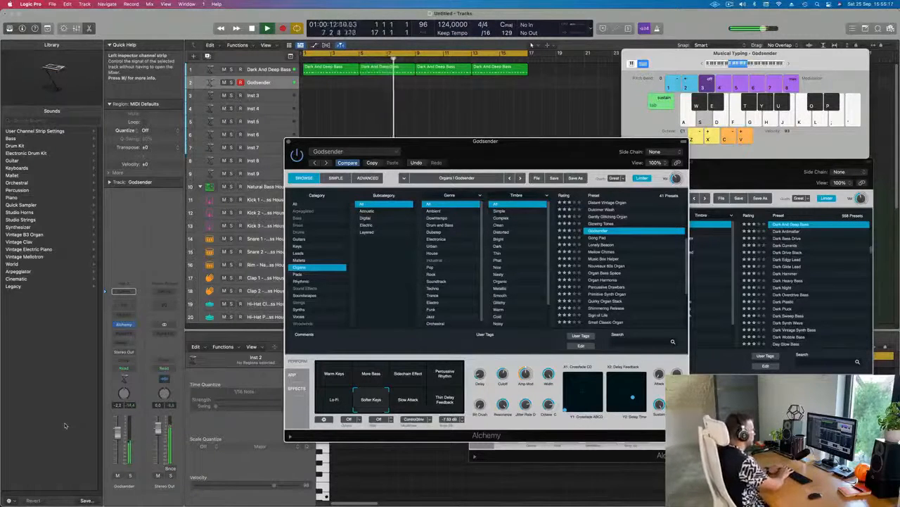
{"action": "key", "text": "s"}
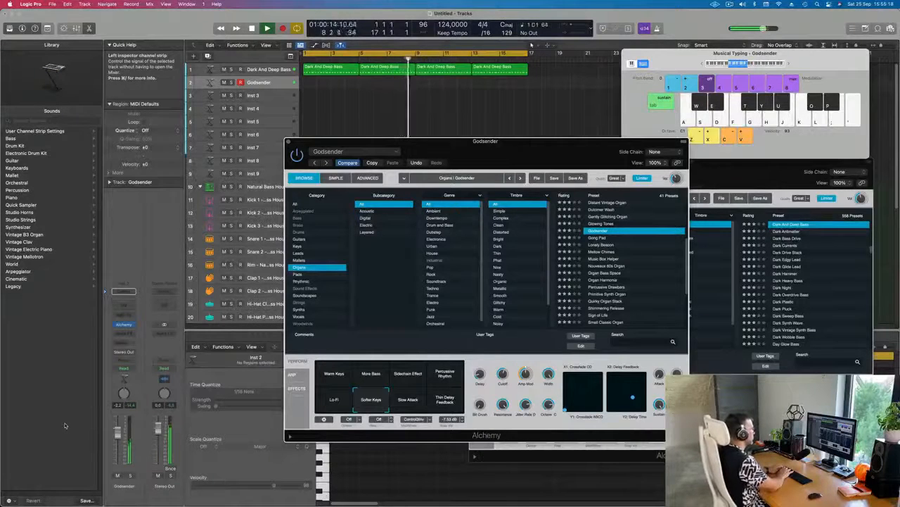
{"action": "key", "text": "r"}
{"action": "key", "text": "a"}
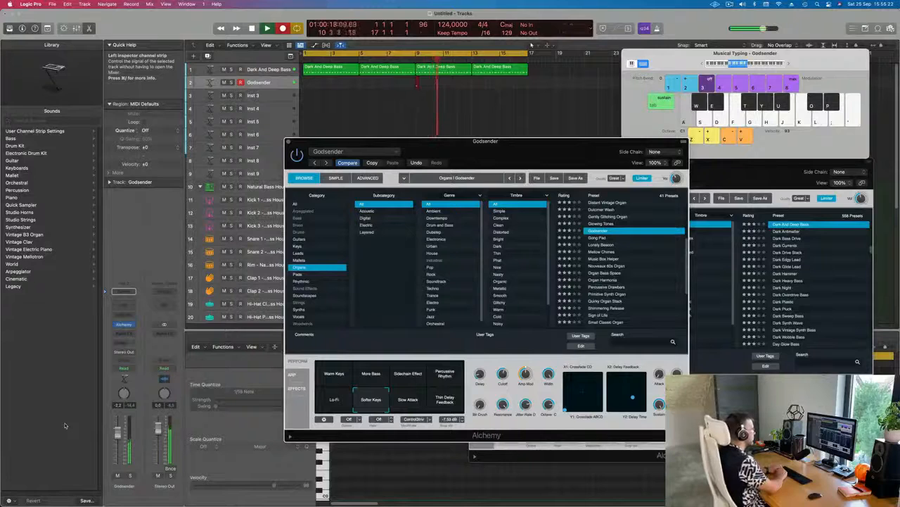
{"action": "key", "text": "s"}
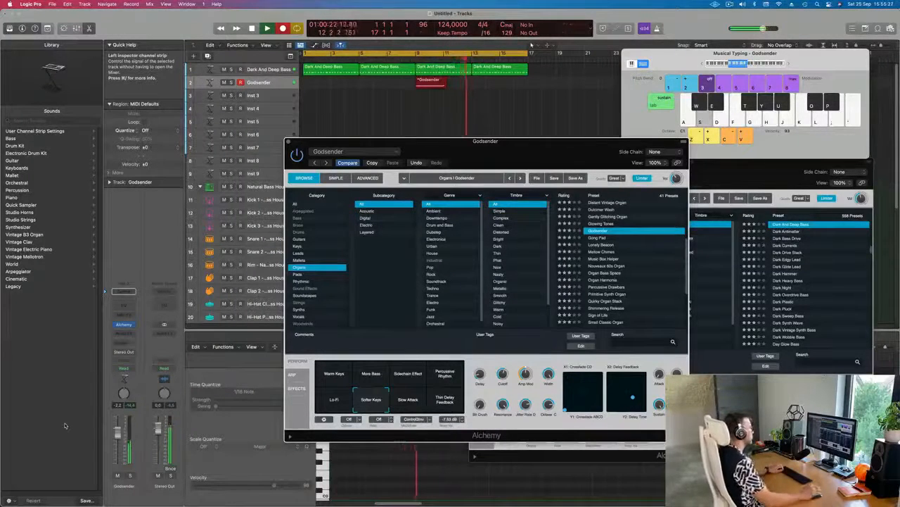
{"action": "key", "text": "space"}
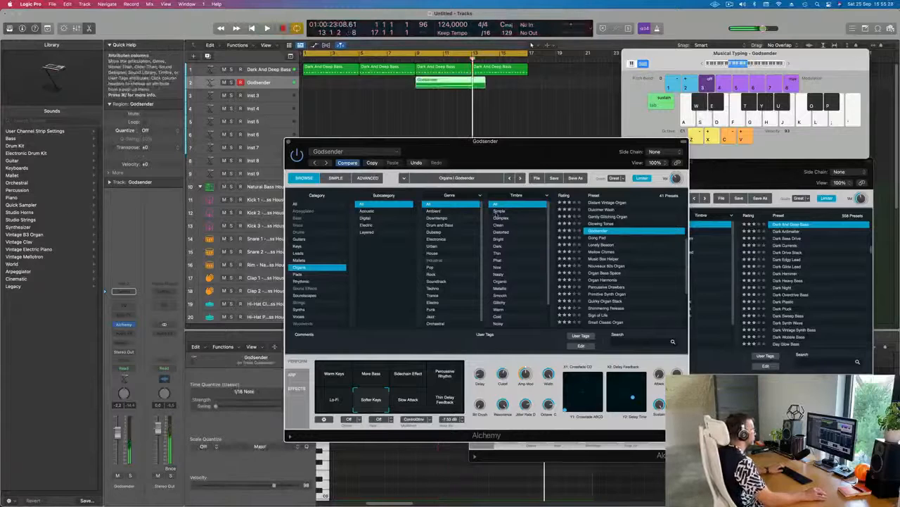
Move the recorded Godsender region to the start at bar 1 and show its notes in the Piano Roll, clear of the Alchemy window.
{"action": "left_click_drag", "start_coordinate": [442, 82], "coordinate": [331, 81]}
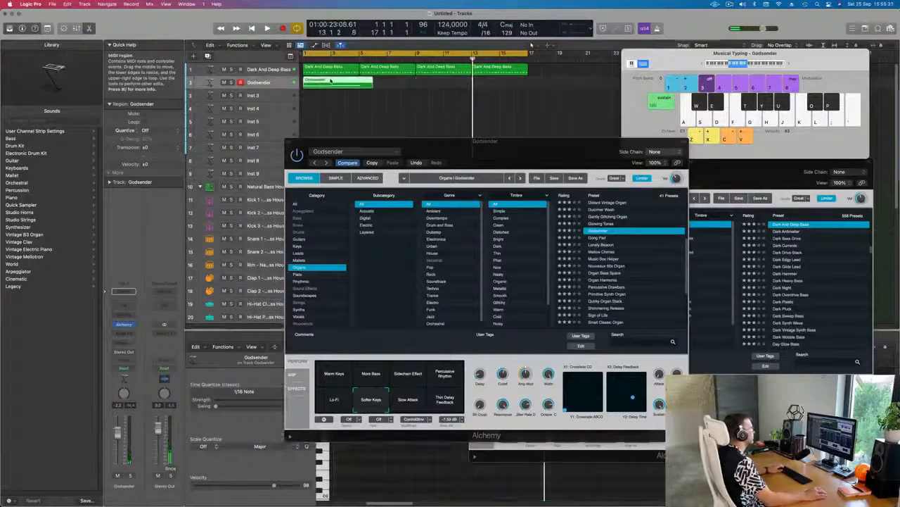
{"action": "key", "text": "e"}
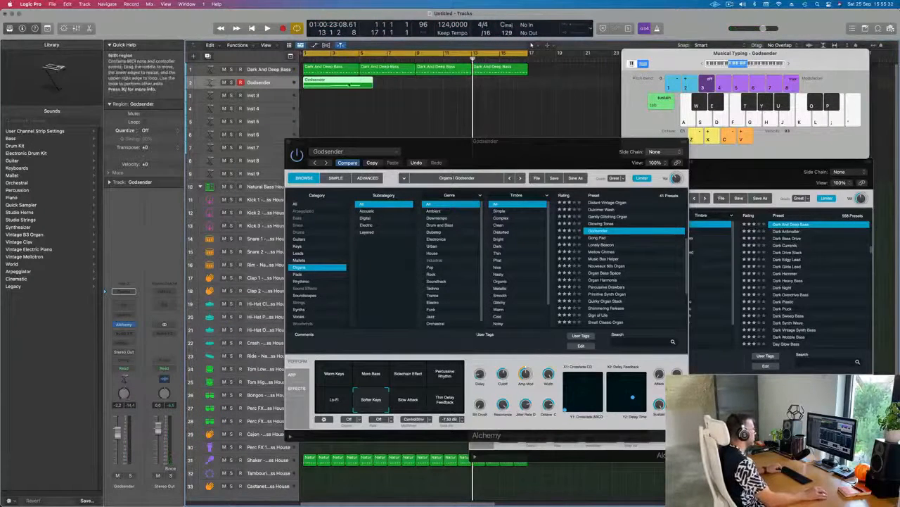
{"action": "left_click_drag", "start_coordinate": [468, 158], "coordinate": [672, 31]}
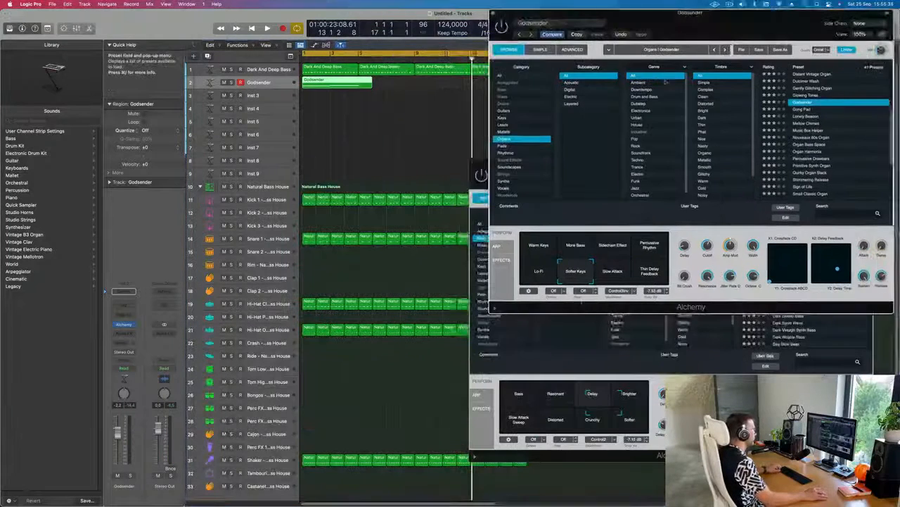
{"action": "key", "text": "e"}
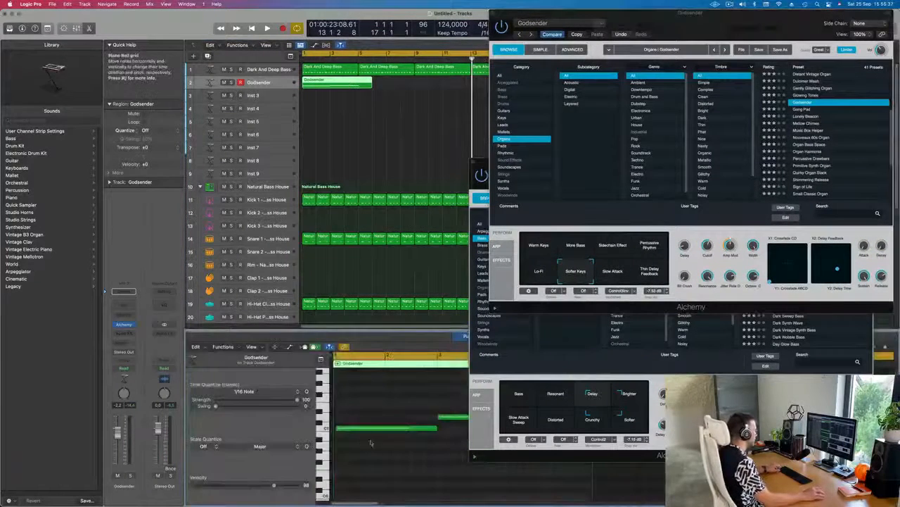
Split the Godsender region at bar 5 and delete the leftover part, keeping only its first four bars.
{"action": "key", "text": "super+a"}
{"action": "left_click", "coordinate": [381, 428]}
{"action": "scroll", "coordinate": [382, 443], "scroll_direction": "right", "scroll_amount": 5}
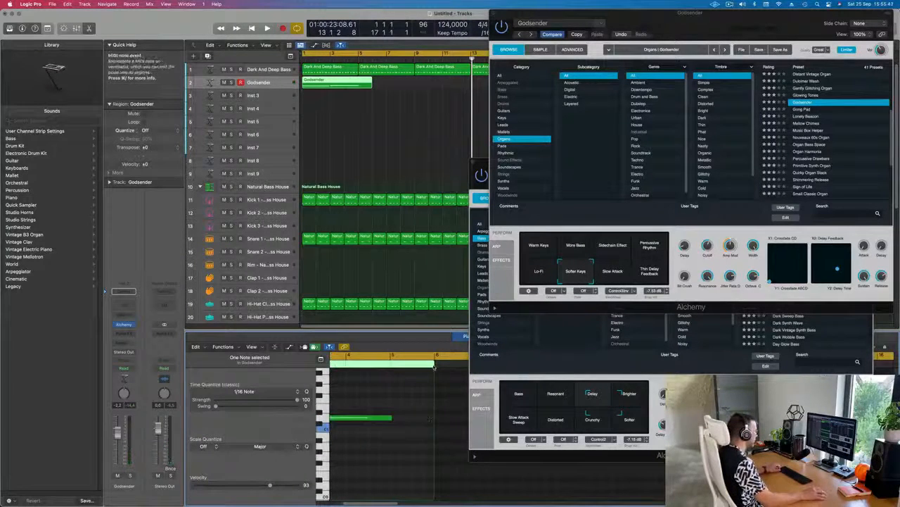
{"action": "left_click", "coordinate": [369, 83]}
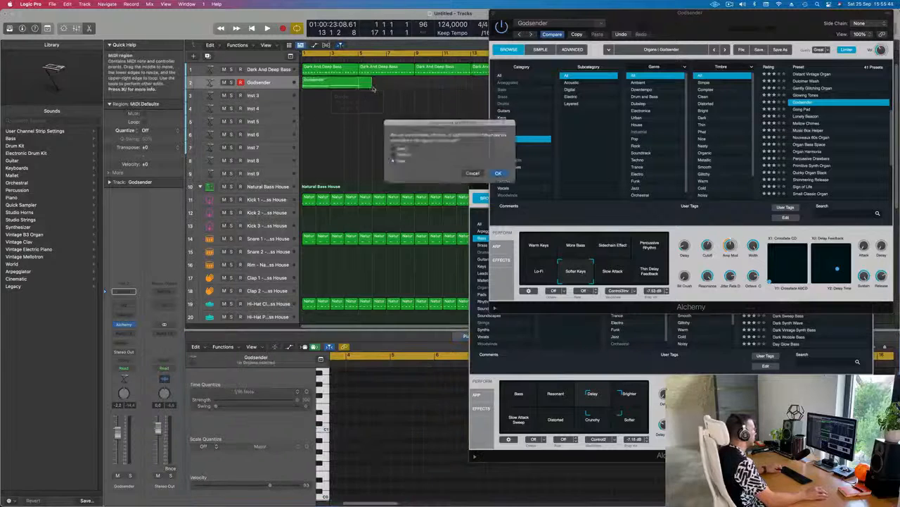
{"action": "left_click", "coordinate": [506, 176]}
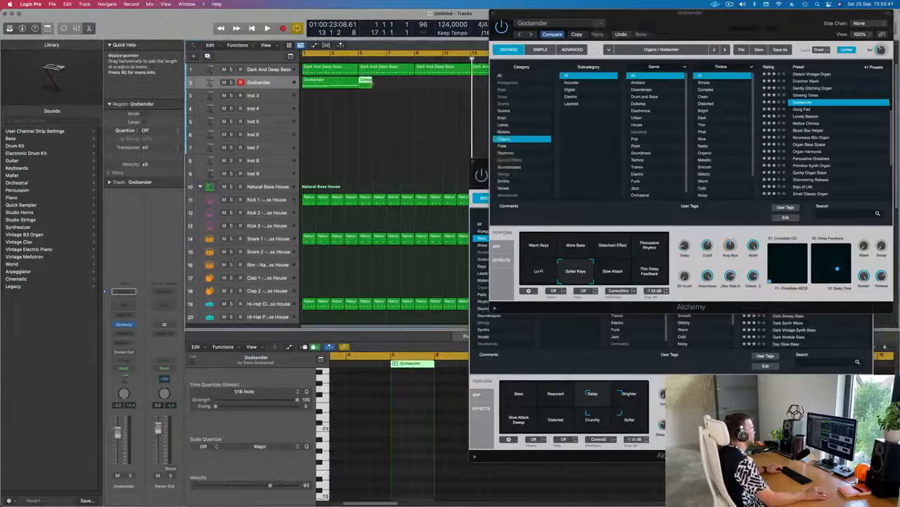
{"action": "key", "text": "Delete"}
Start playback and repeat the four-bar Godsender region three times so the organ part runs to bar 17.
{"action": "key", "text": "space"}
{"action": "key", "text": "z"}
{"action": "left_click_drag", "start_coordinate": [649, 31], "coordinate": [436, 165]}
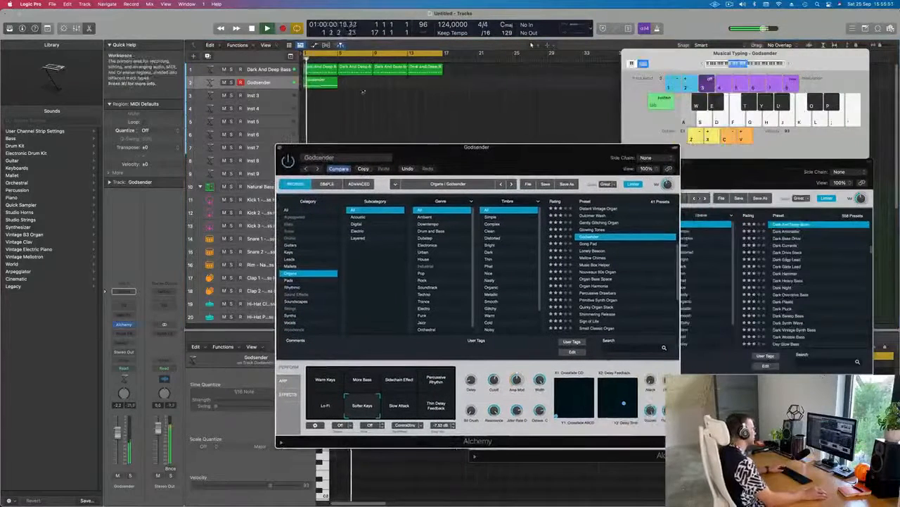
{"action": "left_click", "coordinate": [322, 86]}
{"action": "key", "text": "super+r"}
{"action": "key", "text": "super+r"}
{"action": "key", "text": "super+r"}
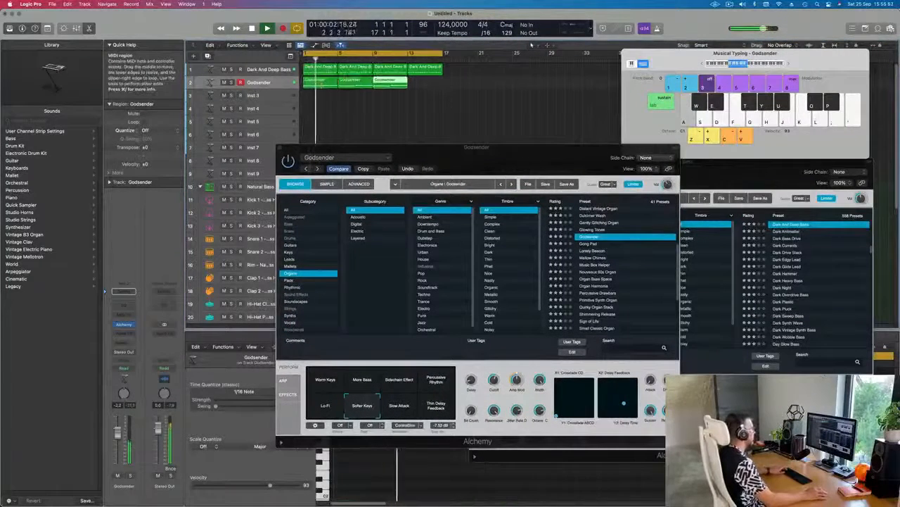
Compare Godsender's Thin Delay Feedback, Percussive Rhythm and Sidechain Effect snapshots over the full arrangement and settle on Warm Keys.
{"action": "left_click_drag", "start_coordinate": [417, 147], "coordinate": [357, 117]}
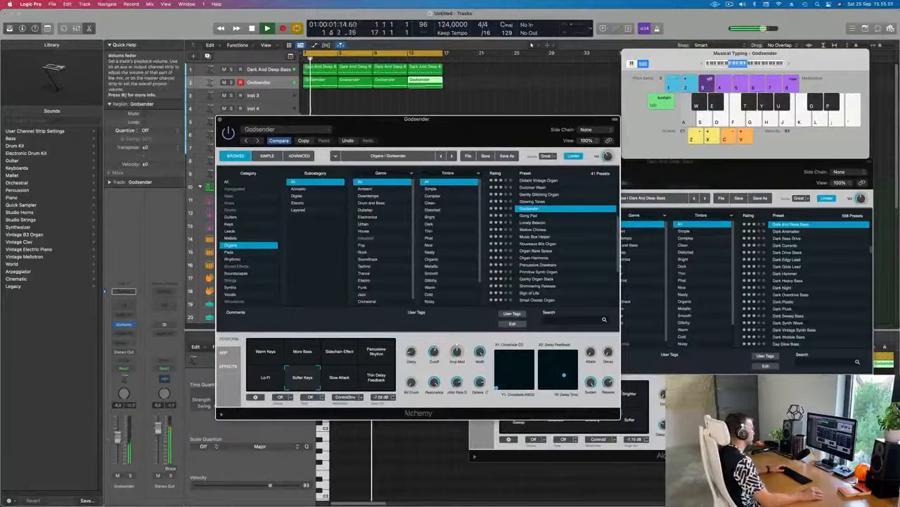
{"action": "left_click", "coordinate": [378, 379]}
{"action": "key", "text": "space"}
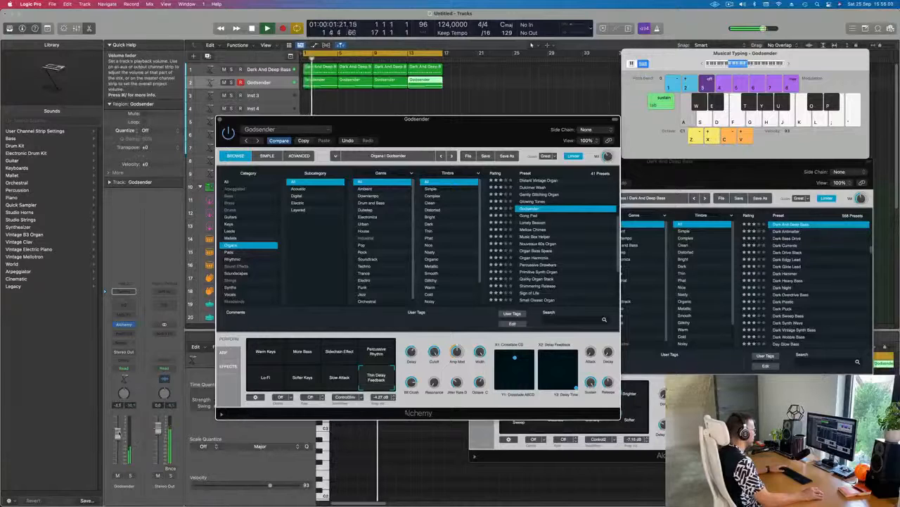
{"action": "left_click", "coordinate": [373, 353]}
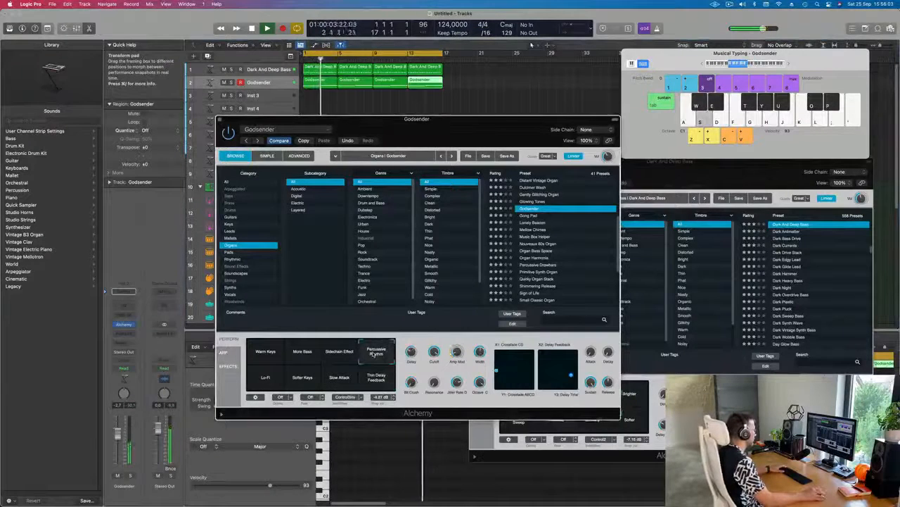
{"action": "left_click_drag", "start_coordinate": [118, 435], "coordinate": [118, 432]}
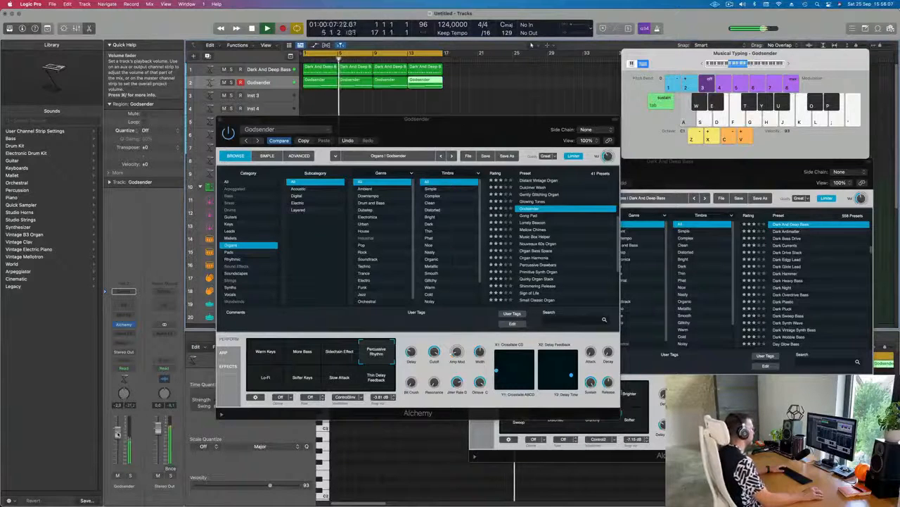
{"action": "left_click", "coordinate": [328, 363]}
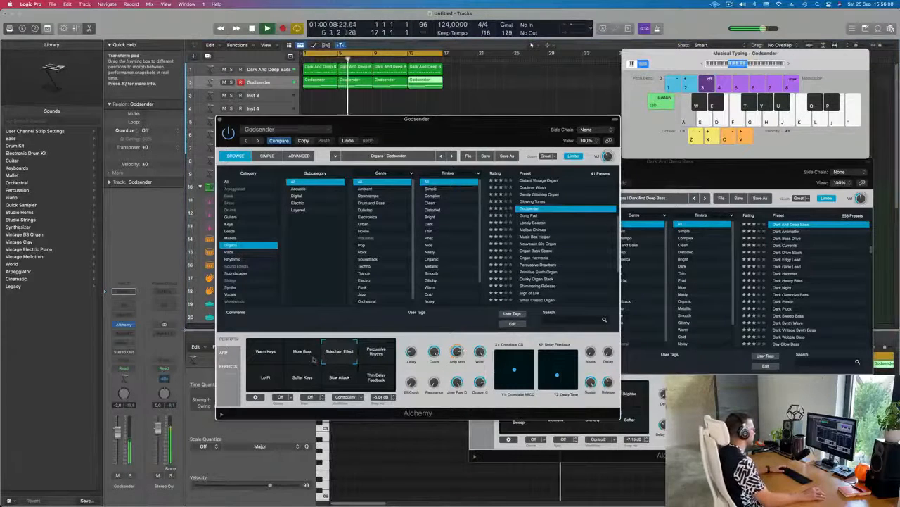
{"action": "left_click", "coordinate": [265, 356]}
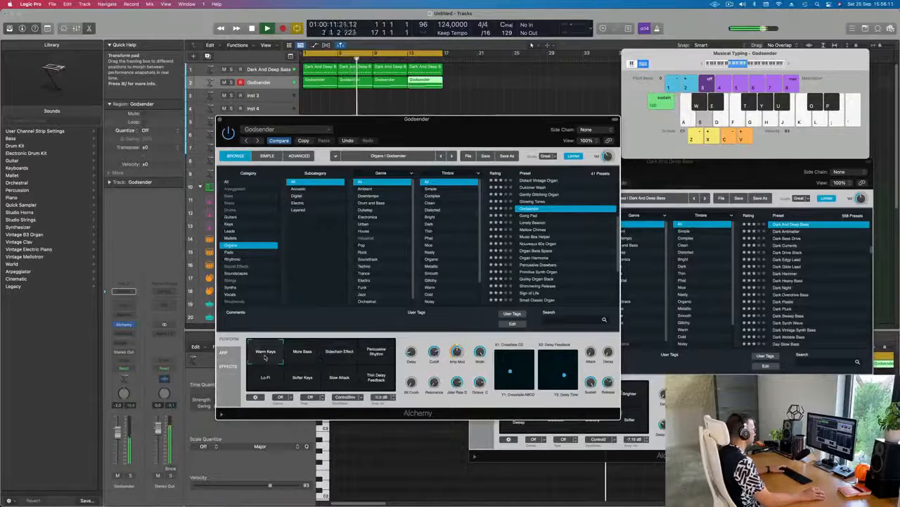
Restart the cycle from bar 1, lower the Godsender track's volume in the mix and try out its Amp Mod control.
{"action": "key", "text": "Return"}
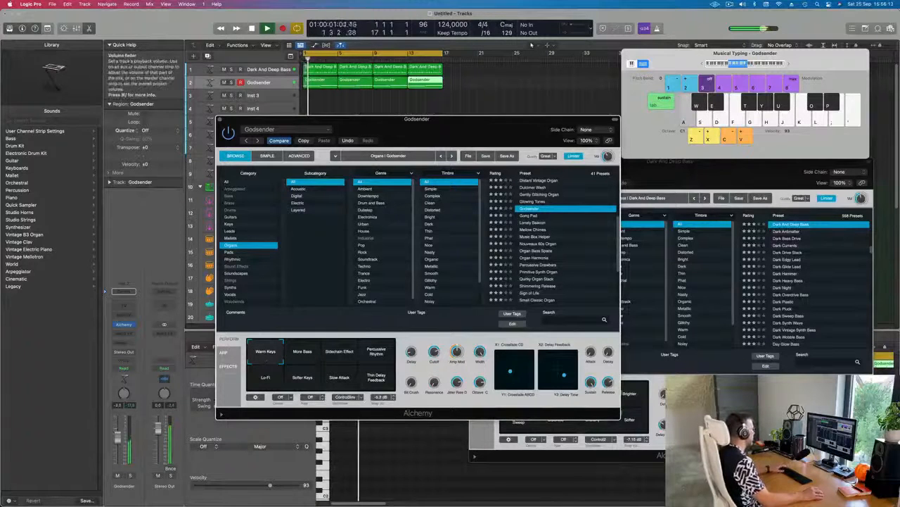
{"action": "left_click_drag", "start_coordinate": [118, 433], "coordinate": [118, 440]}
{"action": "left_click", "coordinate": [433, 340]}
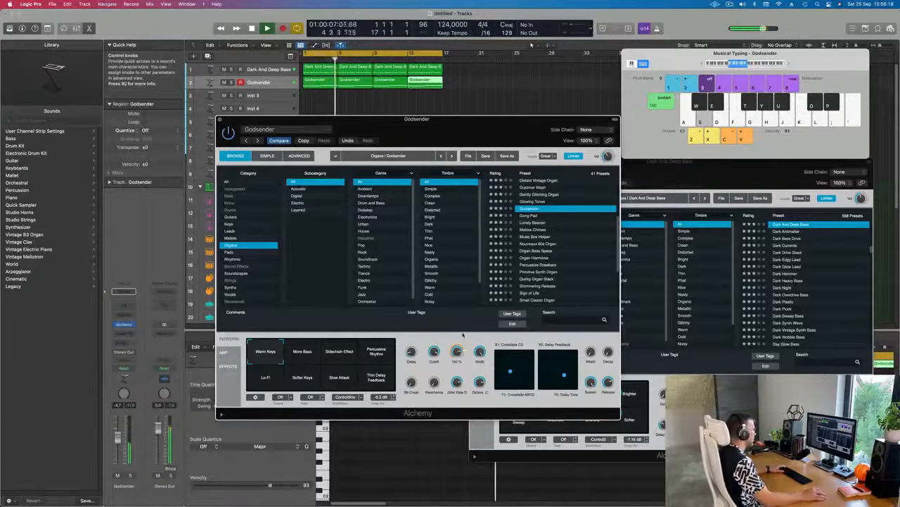
{"action": "left_click_drag", "start_coordinate": [461, 364], "coordinate": [464, 342]}
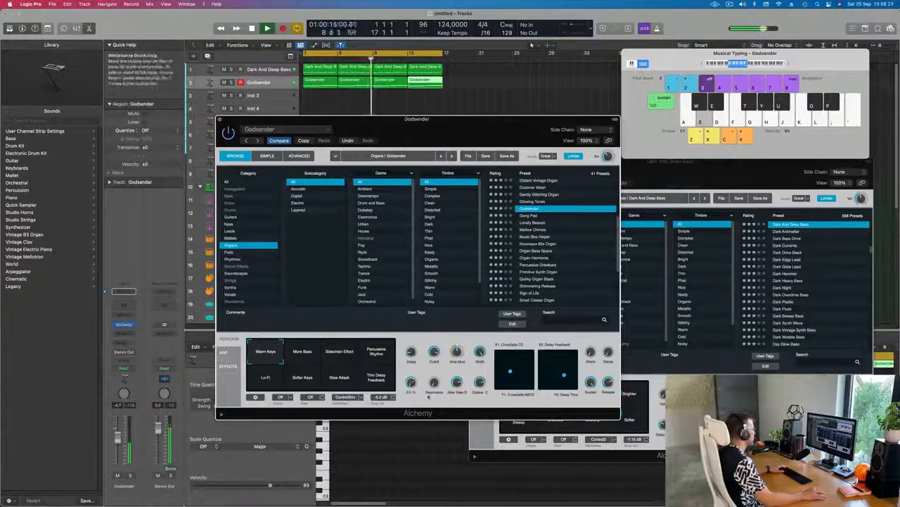
{"action": "left_click_drag", "start_coordinate": [119, 440], "coordinate": [118, 444]}
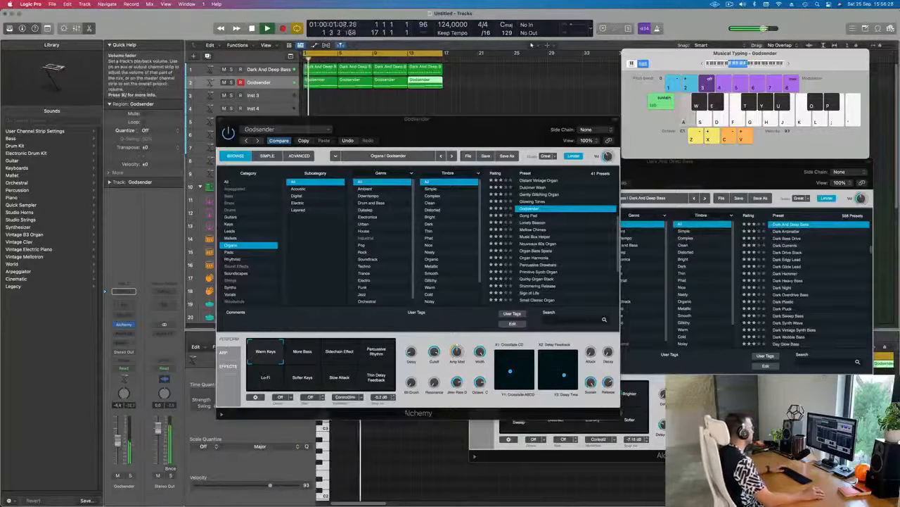
Close Godsender's Alchemy window, select the Inst 3 track and increase its track height.
{"action": "left_click_drag", "start_coordinate": [223, 127], "coordinate": [204, 161]}
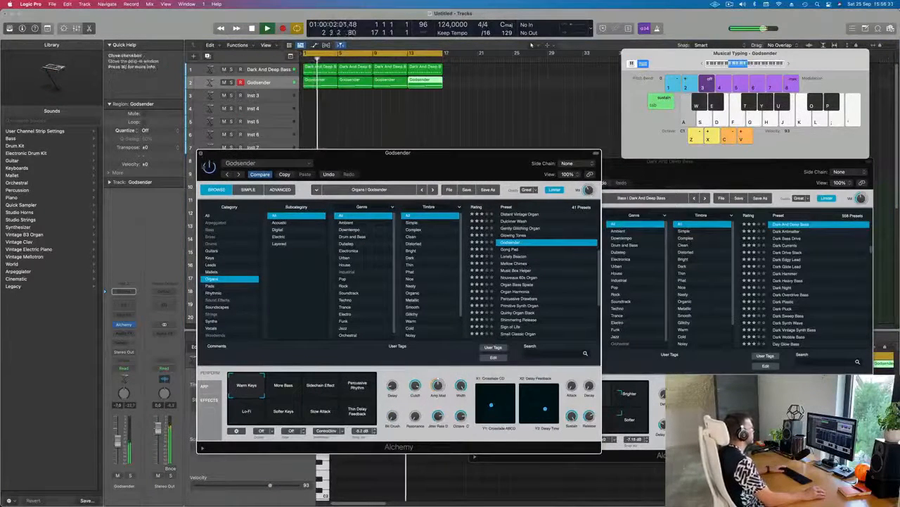
{"action": "left_click", "coordinate": [201, 153]}
{"action": "left_click", "coordinate": [273, 98]}
{"action": "left_click_drag", "start_coordinate": [237, 102], "coordinate": [238, 138]}
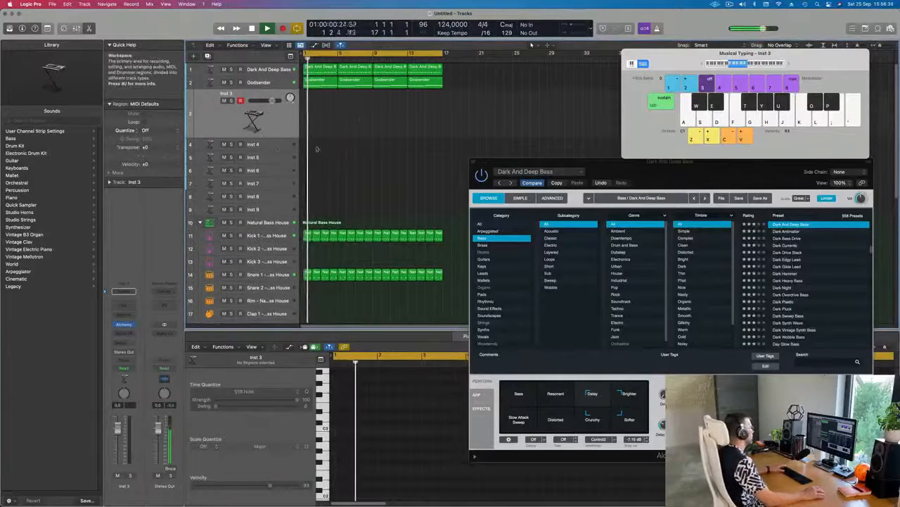
Repeat all bass, organ and drum regions once up to bar 33 and extend the cycle range to match.
{"action": "key", "text": "super+a"}
{"action": "key", "text": "super+r"}
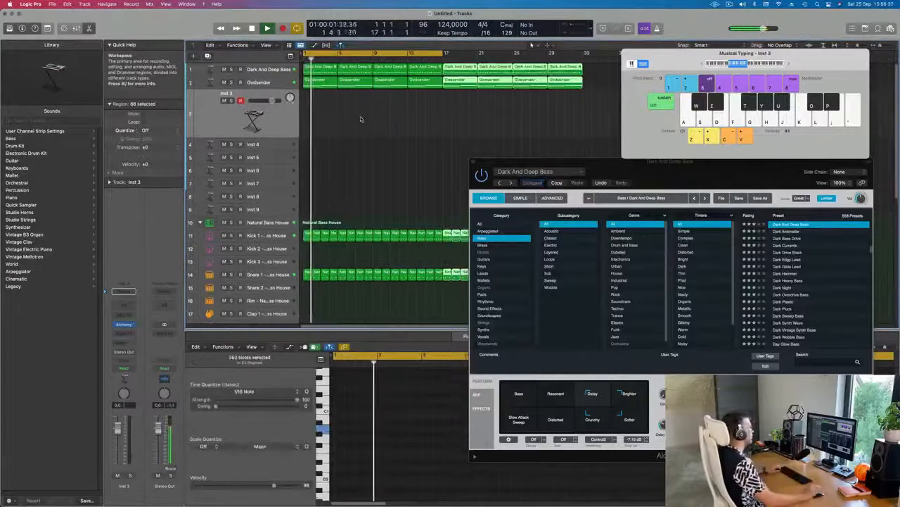
{"action": "key", "text": "super+Left"}
{"action": "left_click_drag", "start_coordinate": [429, 51], "coordinate": [562, 51]}
Clear the bass synth window aside, open Inst 3's Alchemy and add a send to Bus 4 on the Inst 3 channel.
{"action": "left_click_drag", "start_coordinate": [628, 163], "coordinate": [467, 155]}
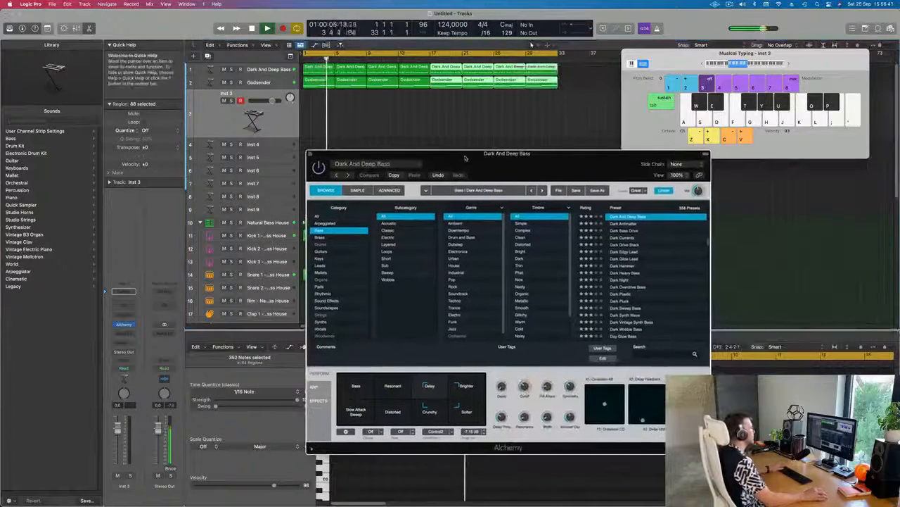
{"action": "left_click", "coordinate": [125, 325]}
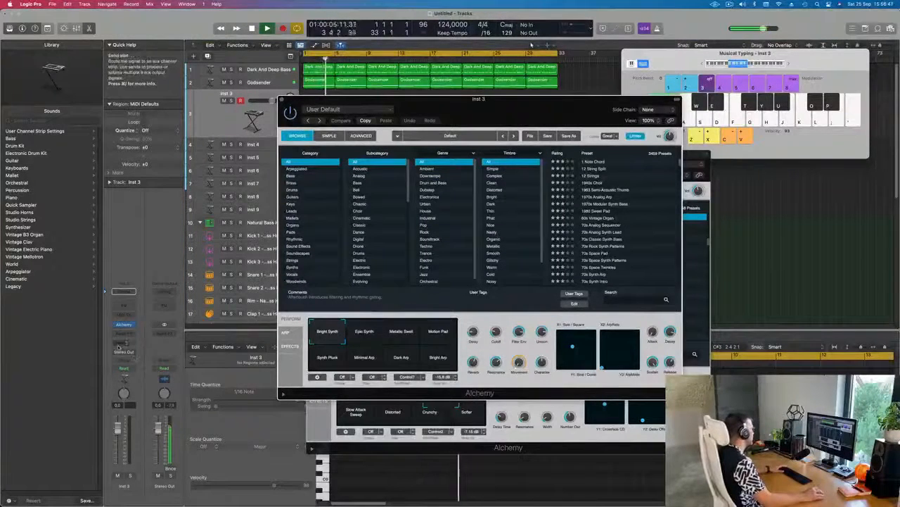
{"action": "left_click", "coordinate": [124, 341]}
{"action": "mouse_move", "coordinate": [131, 356]}
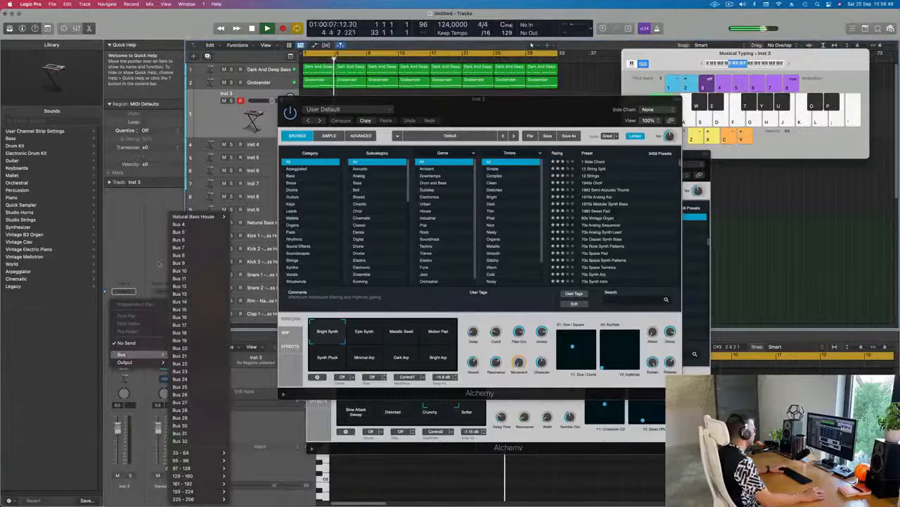
{"action": "left_click", "coordinate": [159, 264]}
{"action": "left_click", "coordinate": [121, 343]}
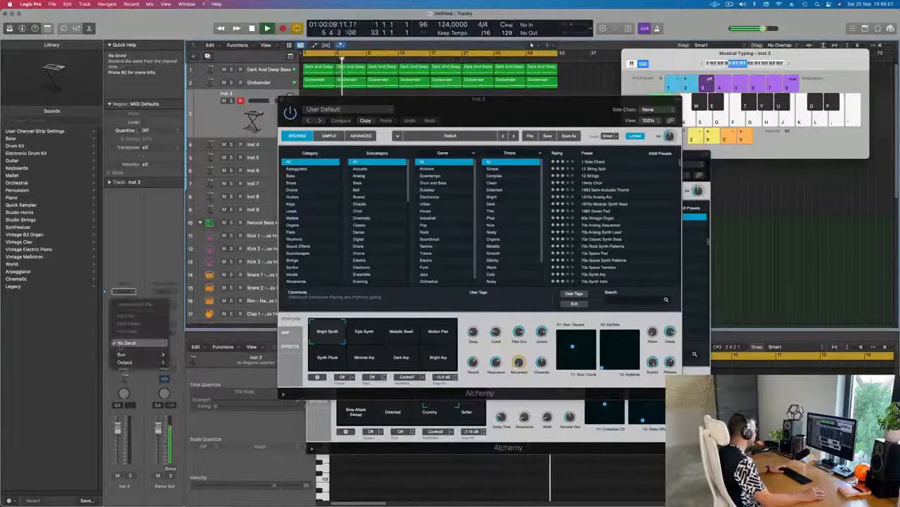
{"action": "mouse_move", "coordinate": [123, 354]}
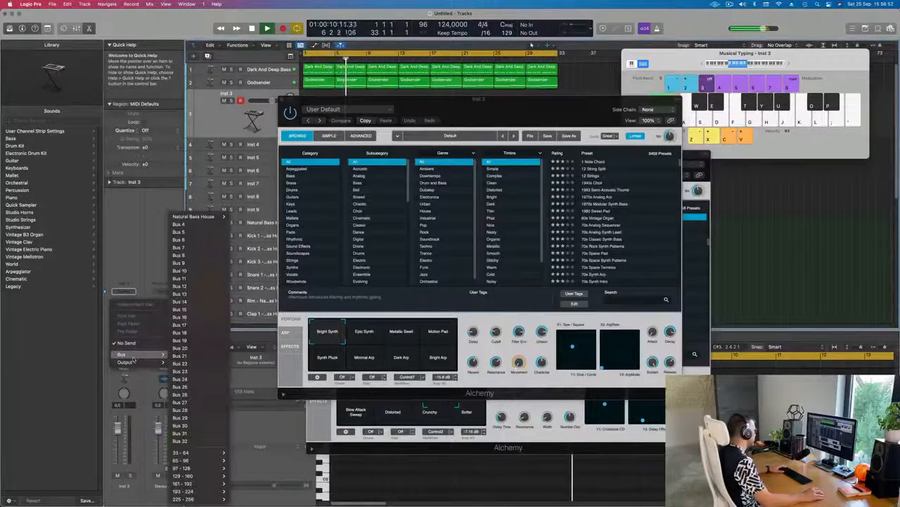
{"action": "left_click", "coordinate": [184, 224]}
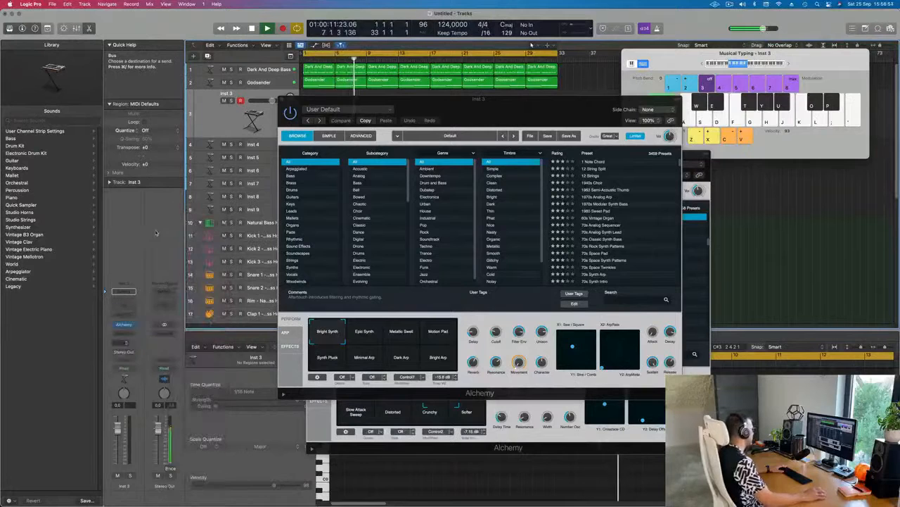
Insert a Channel EQ followed by a stereo SilverVerb on the Bus 4 aux channel.
{"action": "left_click", "coordinate": [167, 301]}
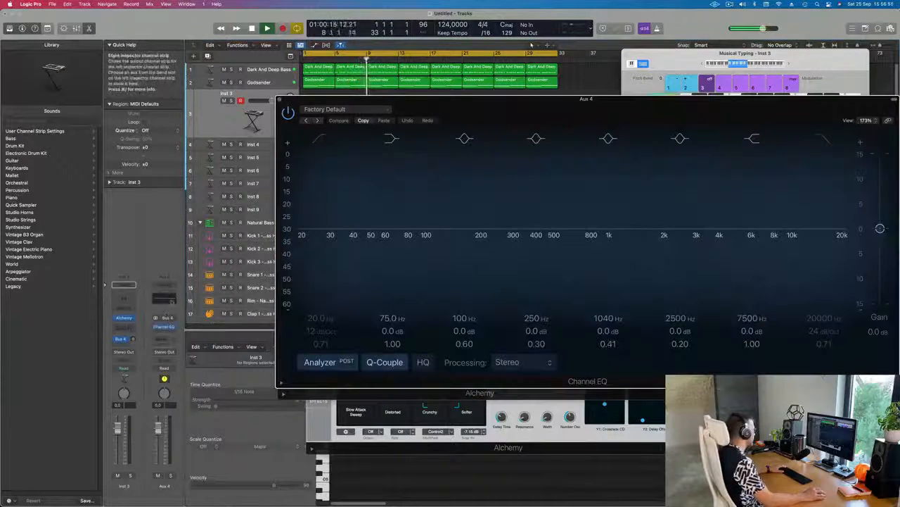
{"action": "left_click", "coordinate": [169, 331]}
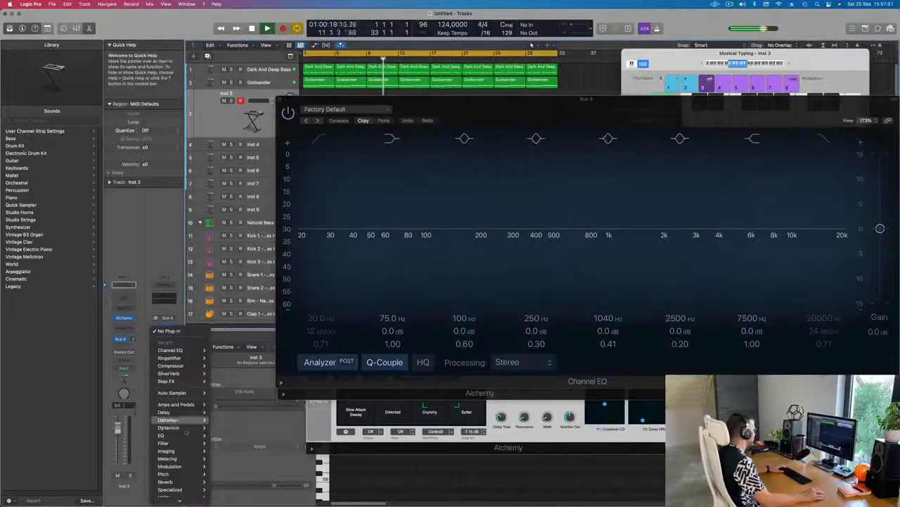
{"action": "mouse_move", "coordinate": [181, 481]}
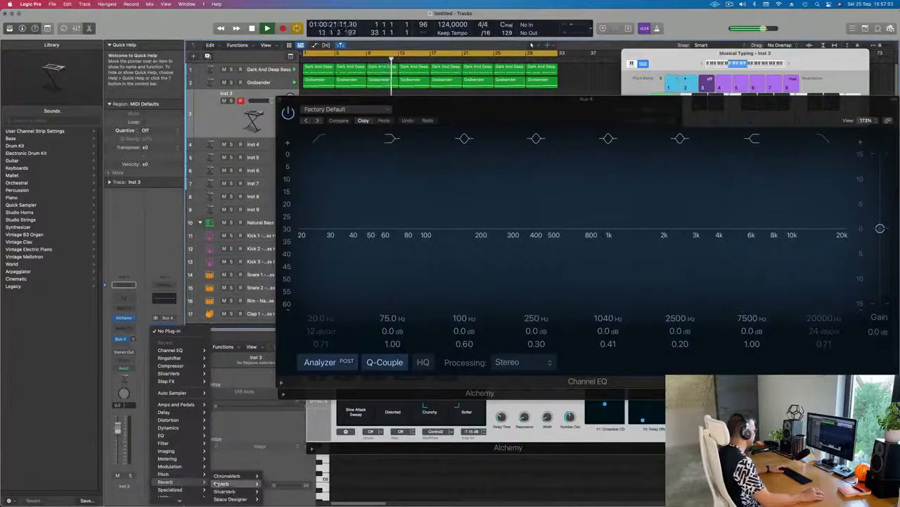
{"action": "mouse_move", "coordinate": [231, 491]}
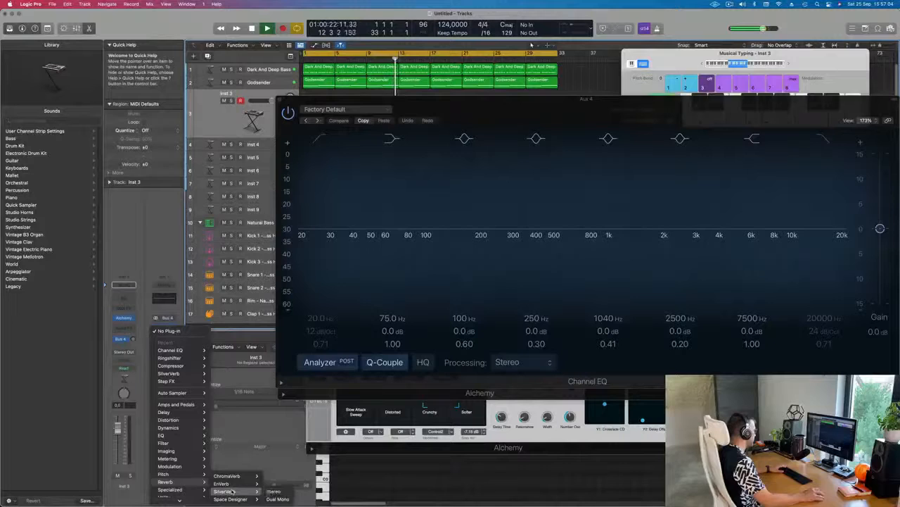
{"action": "left_click", "coordinate": [272, 491]}
Load the grandiose preset in SilverVerb and close the reverb's window.
{"action": "left_click", "coordinate": [364, 116]}
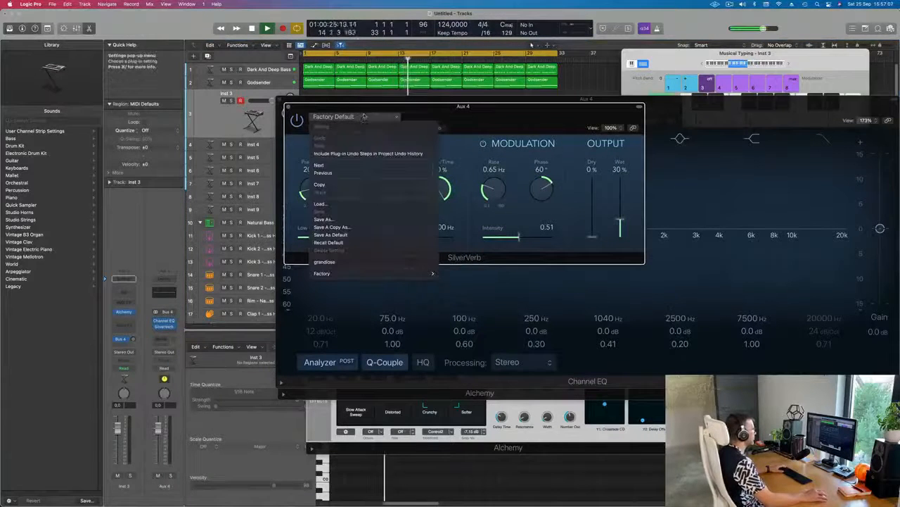
{"action": "left_click", "coordinate": [338, 261]}
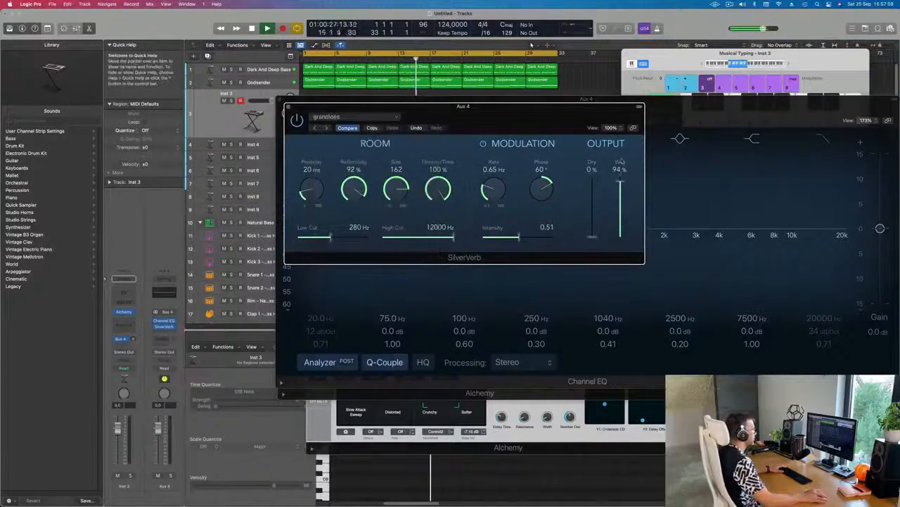
{"action": "left_click", "coordinate": [355, 104]}
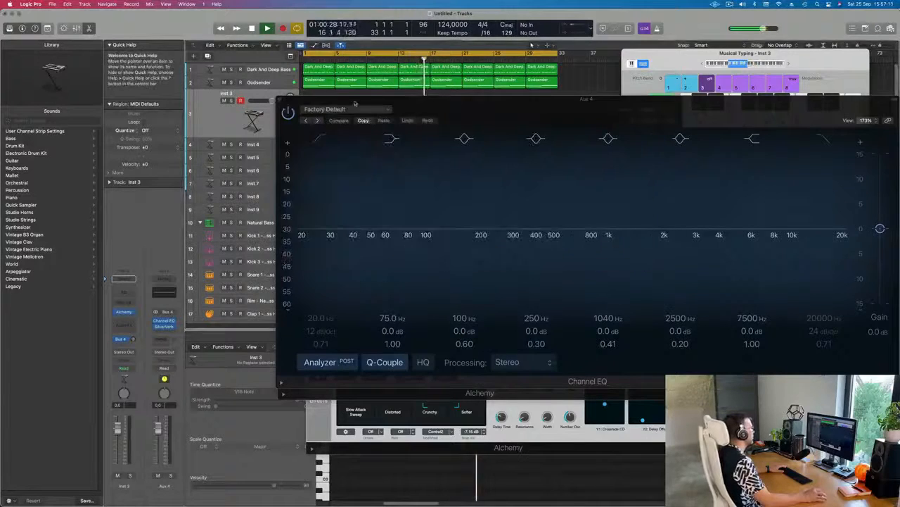
Move the Channel EQ window out of the way and place Inst 3's Alchemy window in view for browsing presets.
{"action": "left_click_drag", "start_coordinate": [355, 103], "coordinate": [470, 229]}
{"action": "left_click_drag", "start_coordinate": [416, 102], "coordinate": [384, 125]}
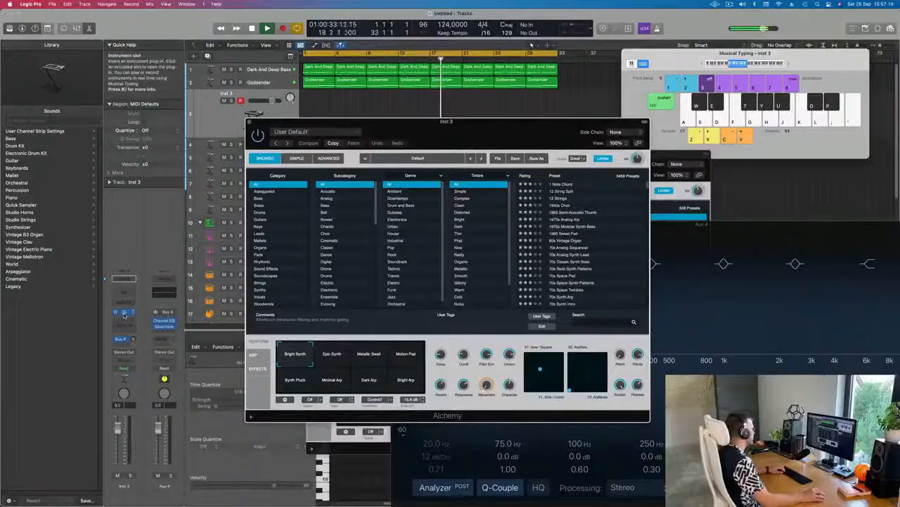
{"action": "left_click", "coordinate": [124, 313]}
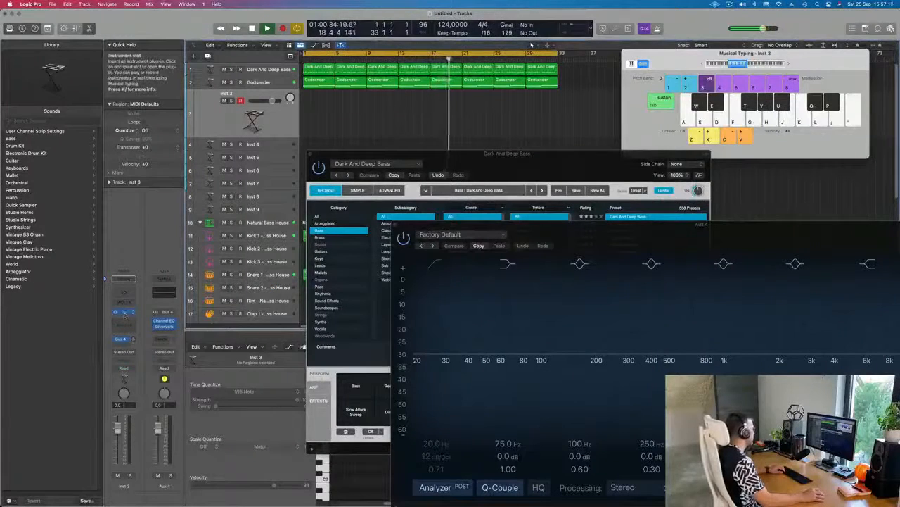
{"action": "left_click", "coordinate": [124, 313]}
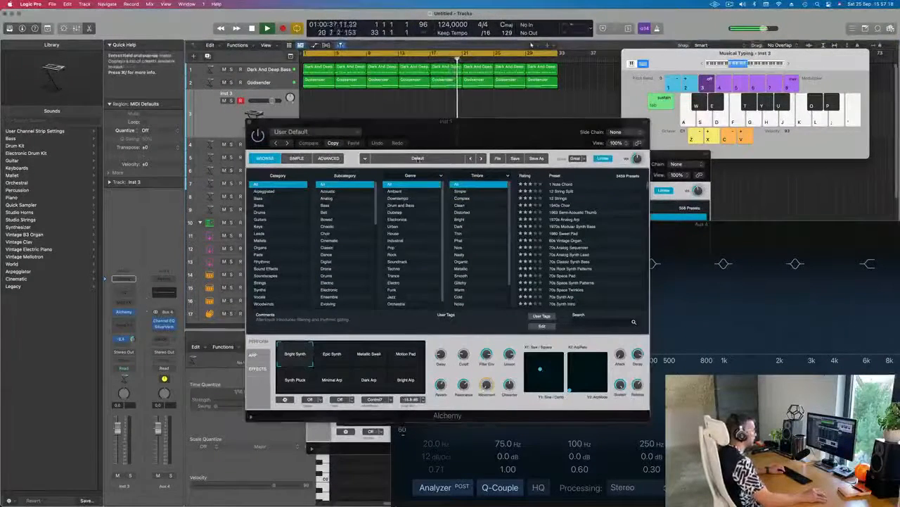
{"action": "left_click_drag", "start_coordinate": [482, 126], "coordinate": [462, 144]}
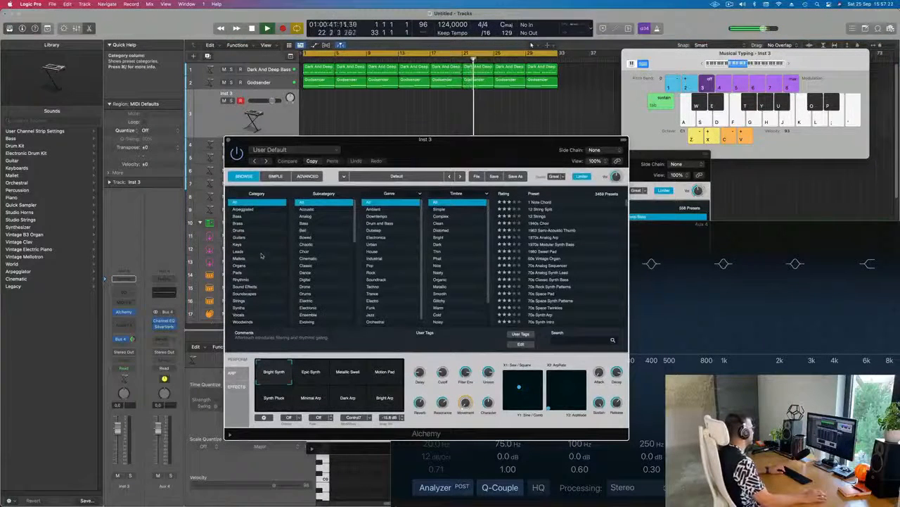
Load the 80s Slow Pop Sweep preset from Alchemy's Brass category for Inst 3 and move the synth window aside.
{"action": "left_click", "coordinate": [238, 223]}
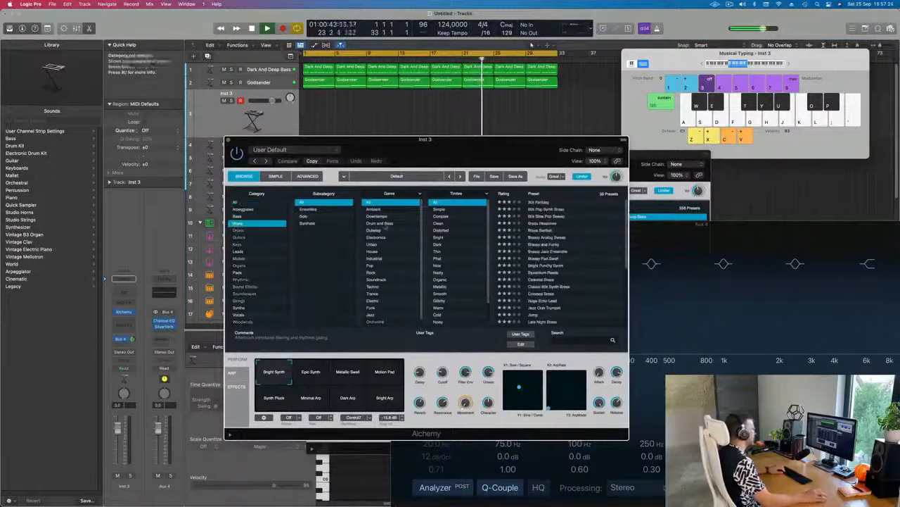
{"action": "left_click_drag", "start_coordinate": [502, 184], "coordinate": [581, 180]}
{"action": "left_click", "coordinate": [617, 213]}
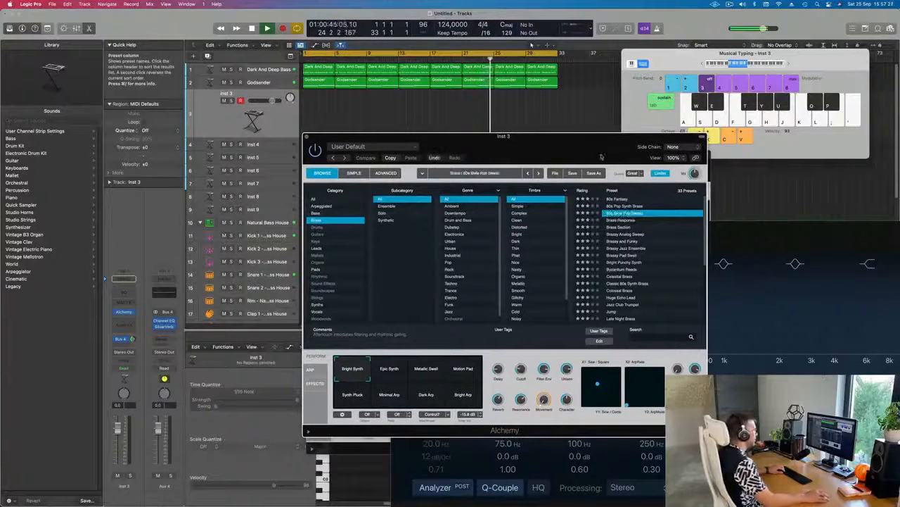
{"action": "left_click_drag", "start_coordinate": [605, 152], "coordinate": [646, 135]}
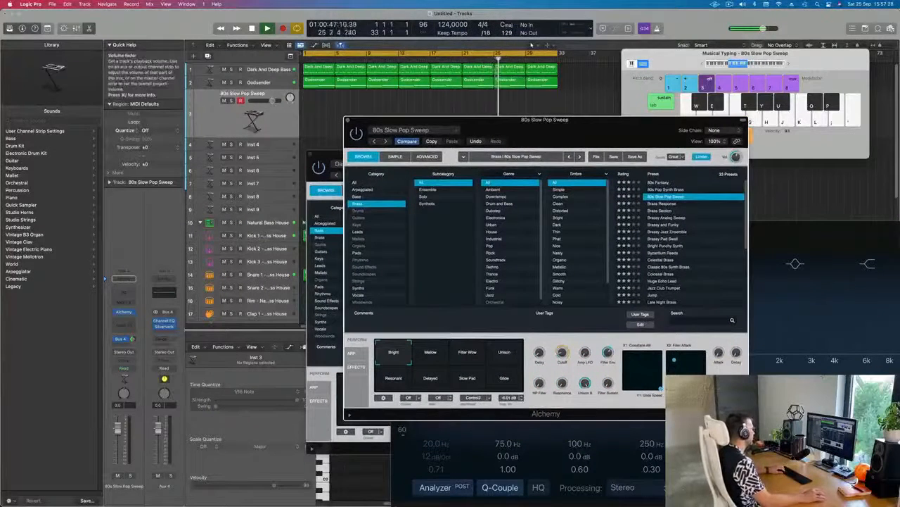
Lower the 80s Slow Pop Sweep channel's volume to about -17.4 dB and play test notes at octave C3.
{"action": "left_click_drag", "start_coordinate": [117, 441], "coordinate": [117, 444]}
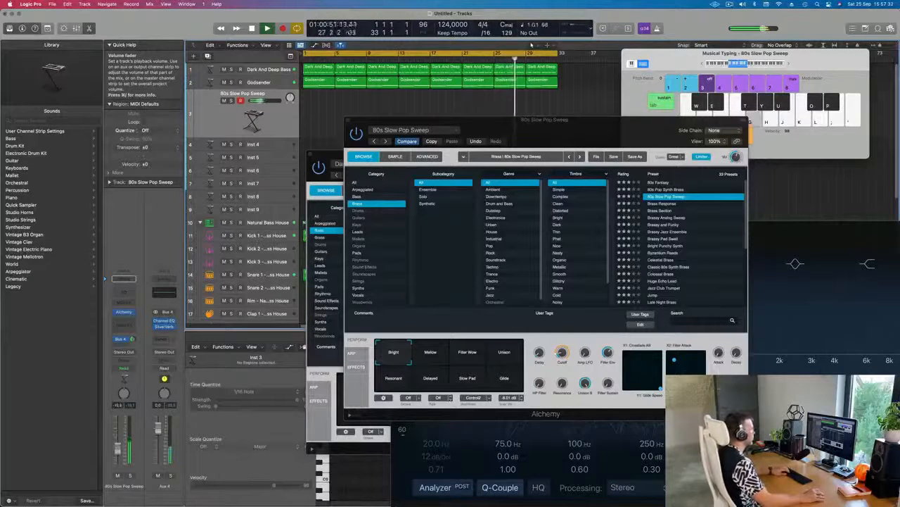
{"action": "left_click_drag", "start_coordinate": [118, 449], "coordinate": [118, 449]}
{"action": "key", "text": "j"}
{"action": "key", "text": "g"}
{"action": "left_click", "coordinate": [789, 64]}
{"action": "key", "text": "k"}
{"action": "key", "text": "h"}
{"action": "key", "text": "f"}
{"action": "key", "text": "h"}
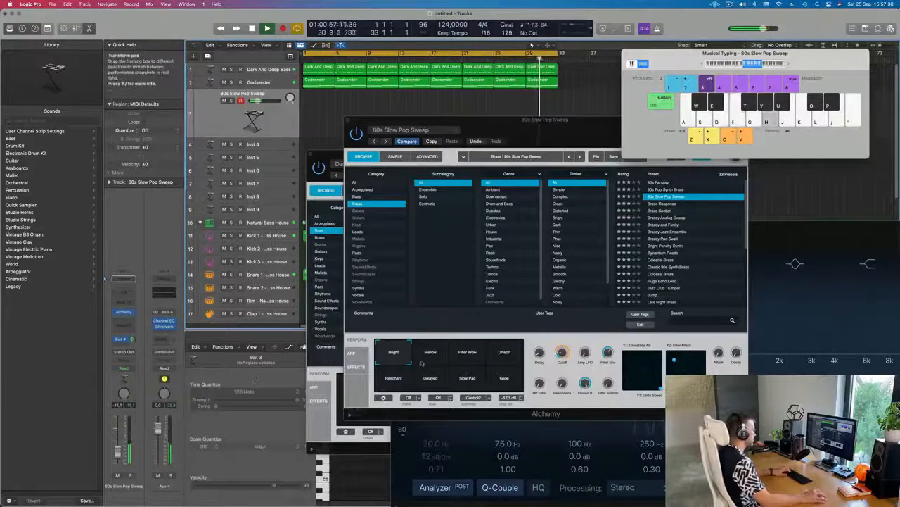
Audition Alchemy's Mellow, Filter Wow and Unison snapshots with played notes and raise the channel's volume.
{"action": "left_click", "coordinate": [431, 359]}
{"action": "key", "text": "j"}
{"action": "key", "text": "k"}
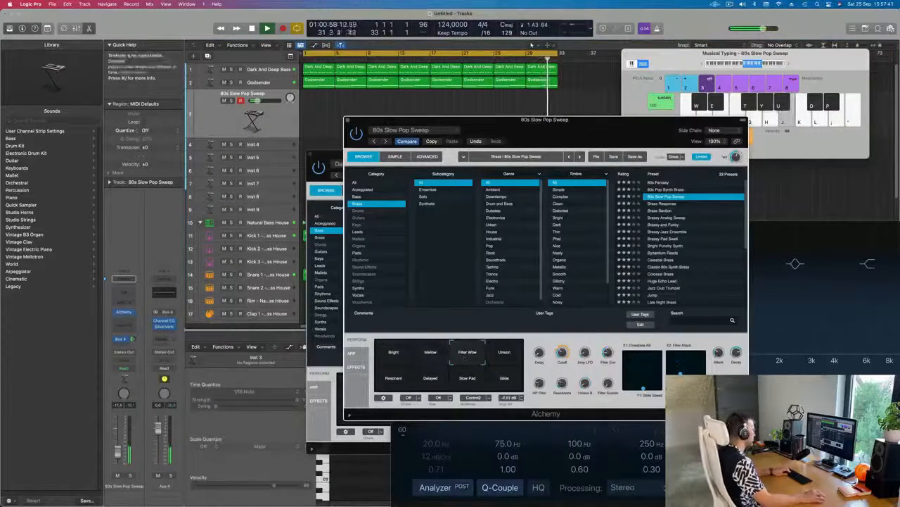
{"action": "left_click_drag", "start_coordinate": [118, 451], "coordinate": [117, 442]}
{"action": "key", "text": "h"}
{"action": "key", "text": "j"}
{"action": "left_click", "coordinate": [497, 354]}
{"action": "key", "text": "h"}
{"action": "key", "text": "f"}
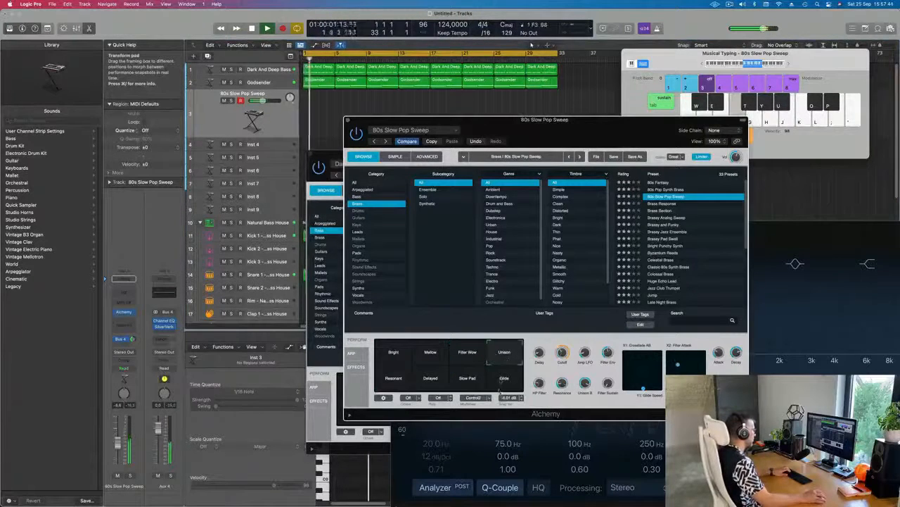
{"action": "key", "text": "h"}
Try the Slow Pad and Delayed snapshots and settle on Mellow, testing it with a few notes.
{"action": "left_click", "coordinate": [456, 380]}
{"action": "left_click", "coordinate": [430, 380]}
{"action": "left_click", "coordinate": [427, 359]}
{"action": "key", "text": "j"}
{"action": "key", "text": "k"}
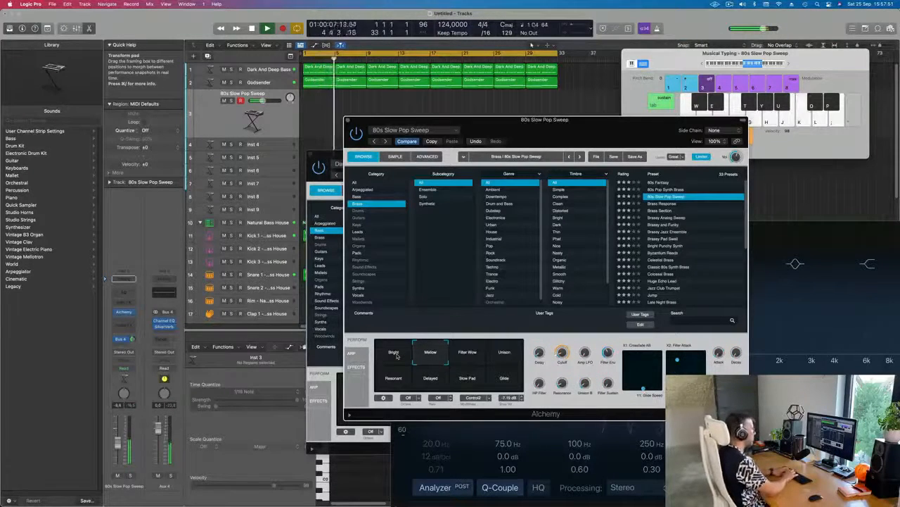
Rehearse a short melody on the Mellow sound at octave C3 over the playing track.
{"action": "key", "text": "semicolon"}
{"action": "key", "text": "k"}
{"action": "key", "text": "h"}
{"action": "key", "text": "j"}
{"action": "key", "text": "k"}
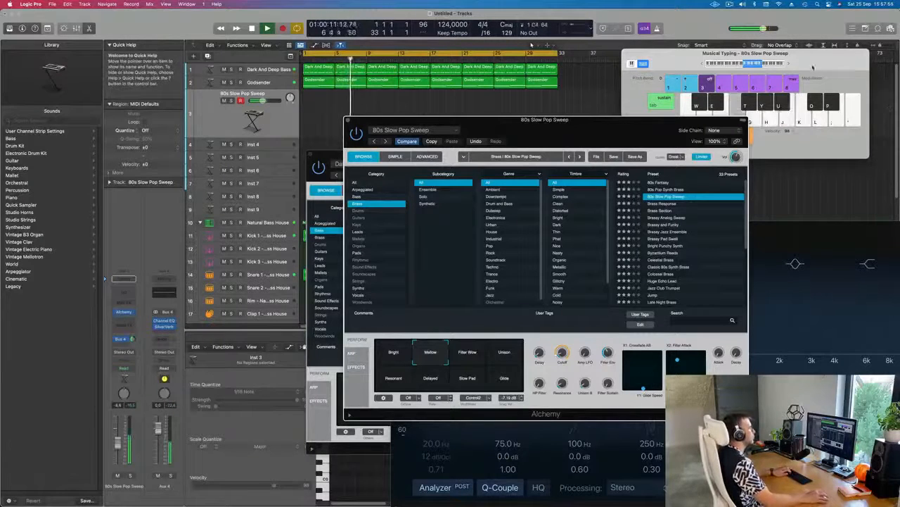
Raise the musical typing octave to C4 and rehearse the sweep melody over the looping arrangement.
{"action": "left_click", "coordinate": [787, 64]}
{"action": "key", "text": "j"}
{"action": "key", "text": "f"}
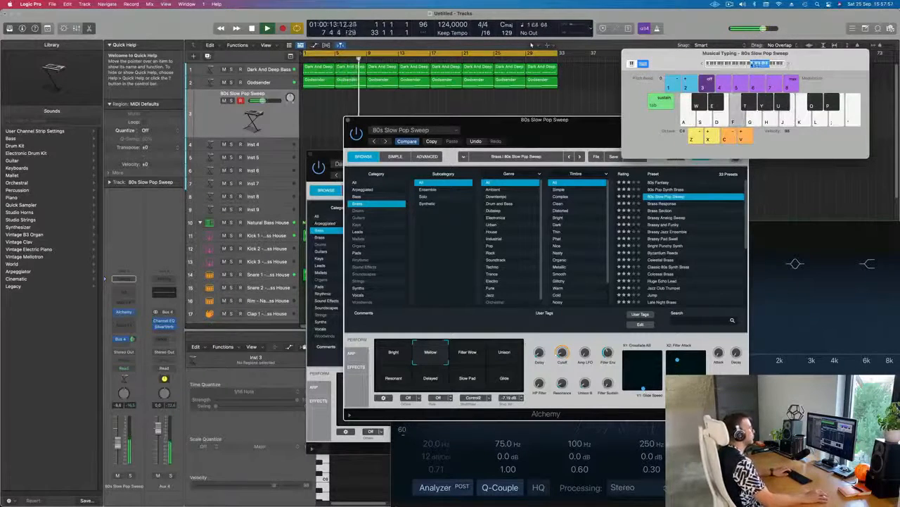
{"action": "key", "text": "h"}
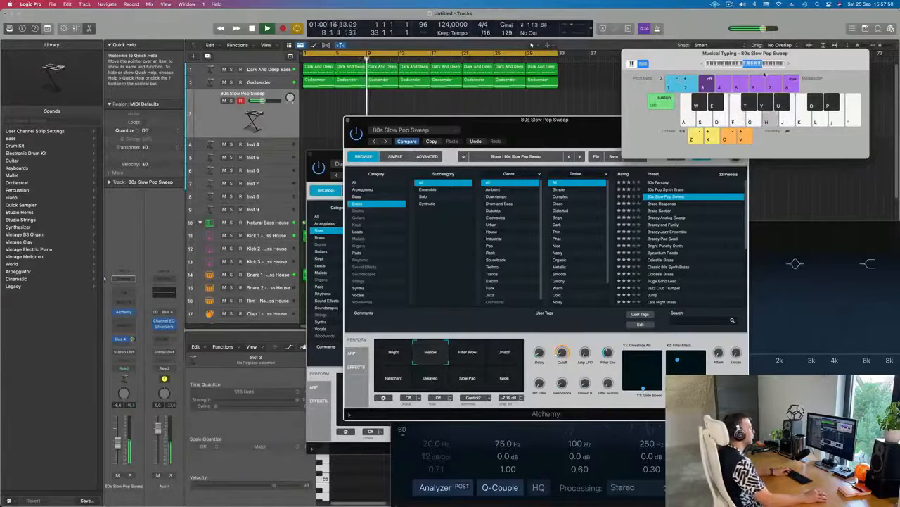
{"action": "key", "text": "f"}
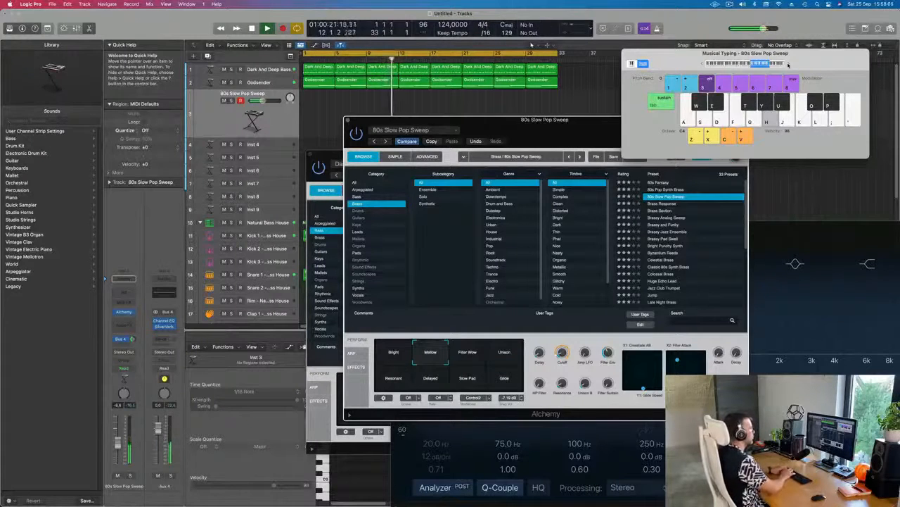
{"action": "key", "text": "d"}
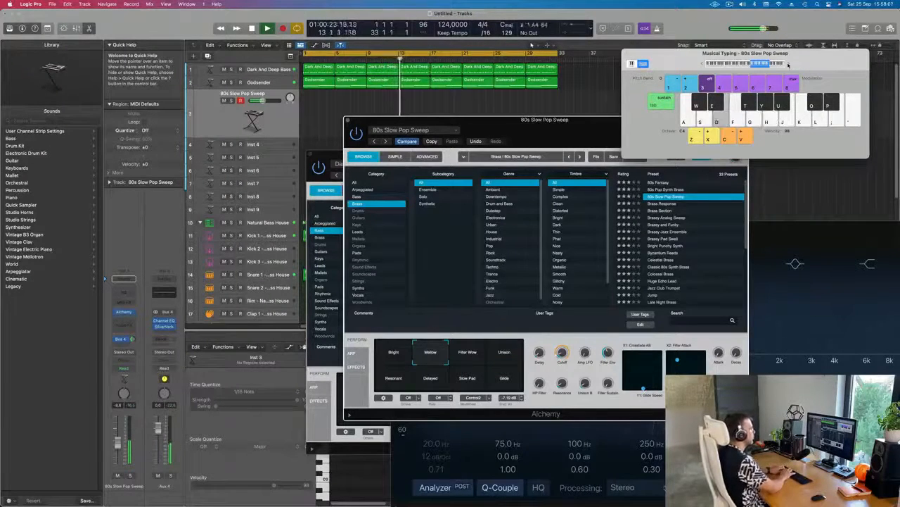
{"action": "key", "text": "f"}
{"action": "key", "text": "s"}
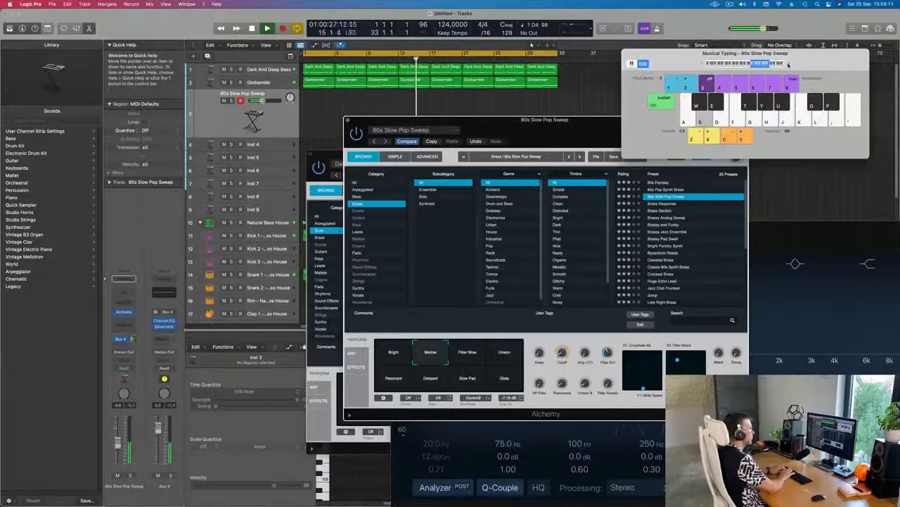
{"action": "key", "text": "k"}
{"action": "key", "text": "j"}
{"action": "key", "text": "f"}
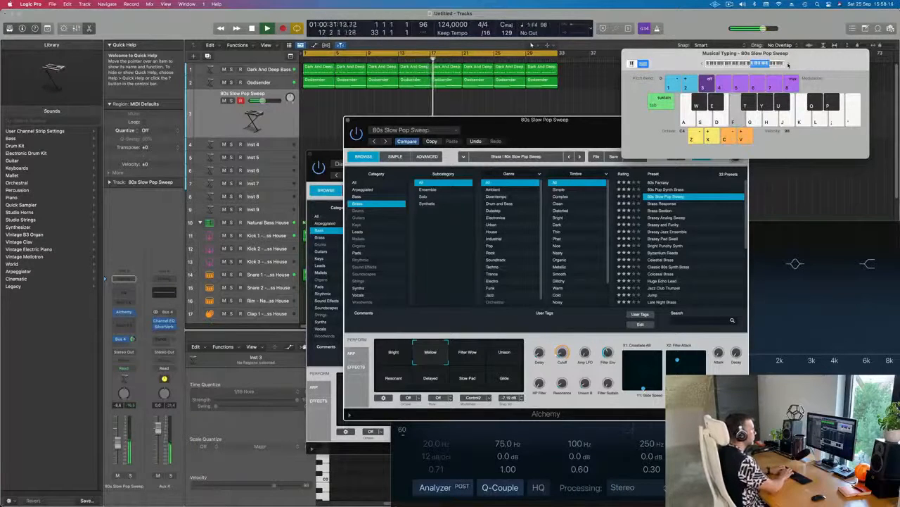
{"action": "key", "text": "s"}
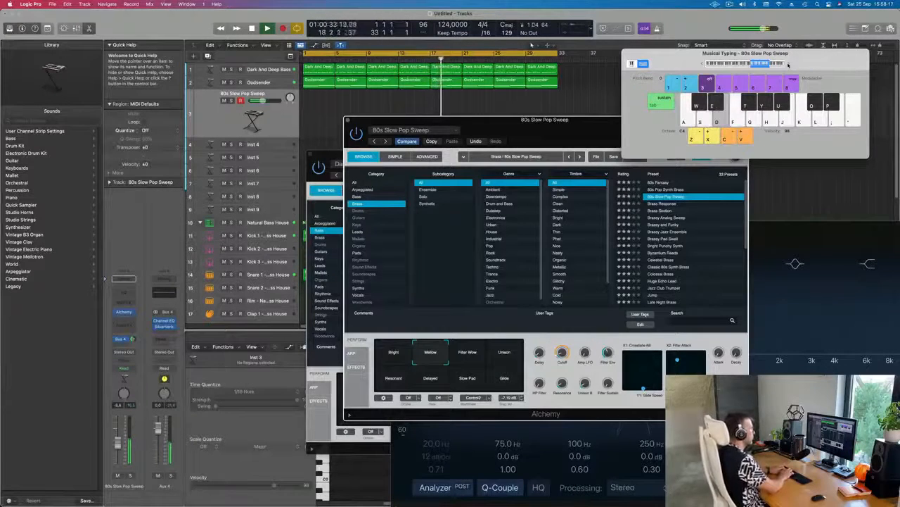
{"action": "key", "text": "d"}
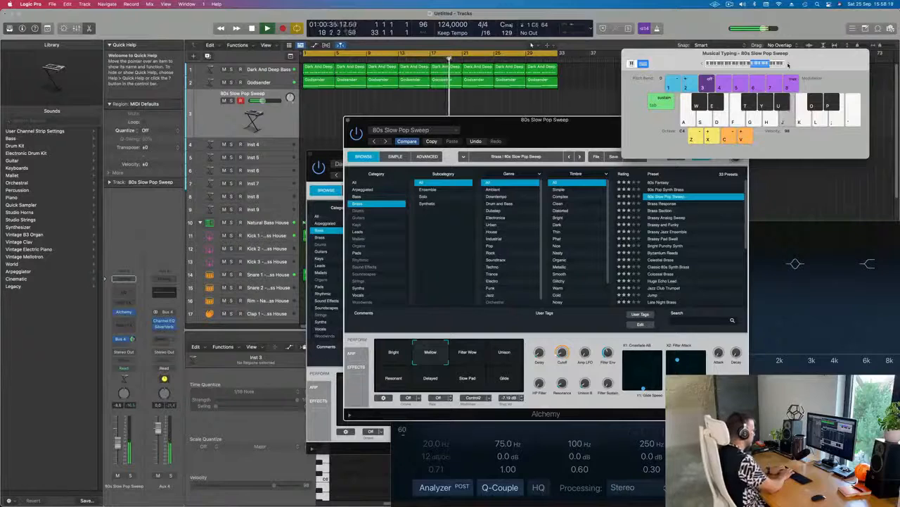
Record the sweep melody on the 80s Slow Pop Sweep track up to about bar 28 and stop the transport.
{"action": "key", "text": "r"}
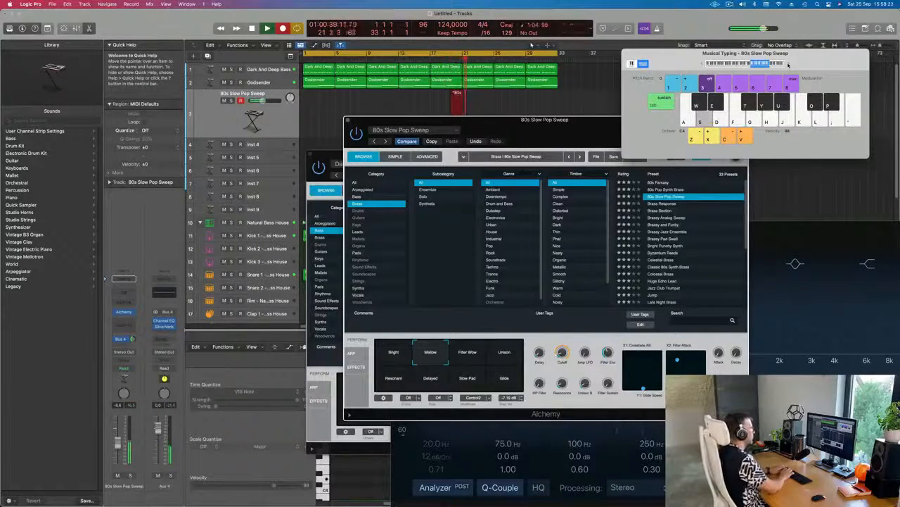
{"action": "key", "text": "f"}
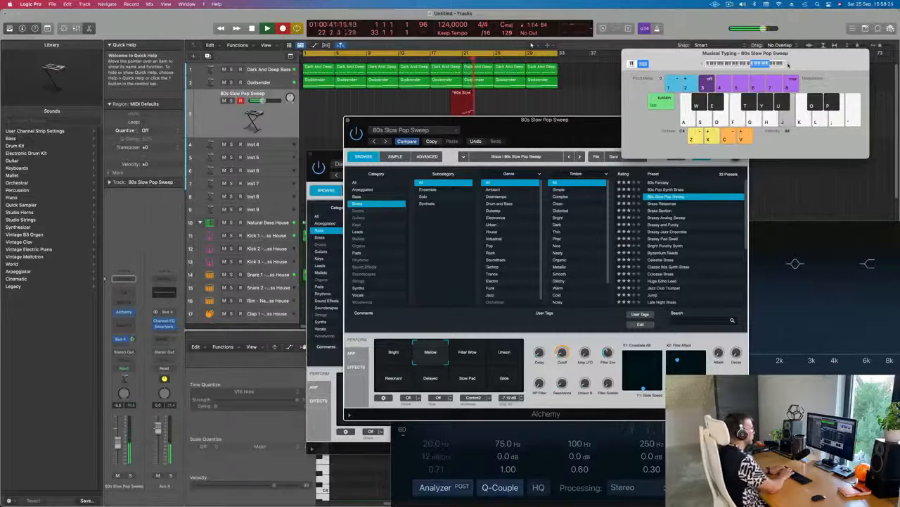
{"action": "key", "text": "j"}
{"action": "key", "text": "d"}
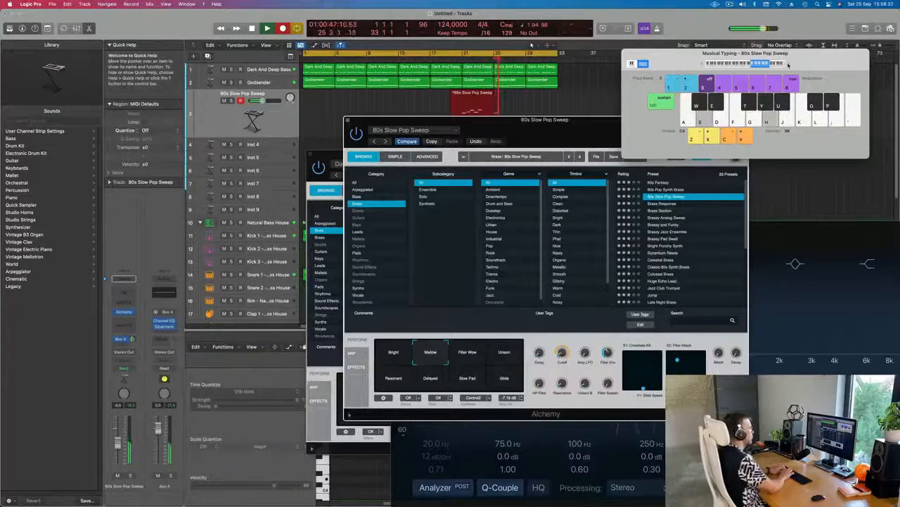
{"action": "key", "text": "h"}
{"action": "key", "text": "j"}
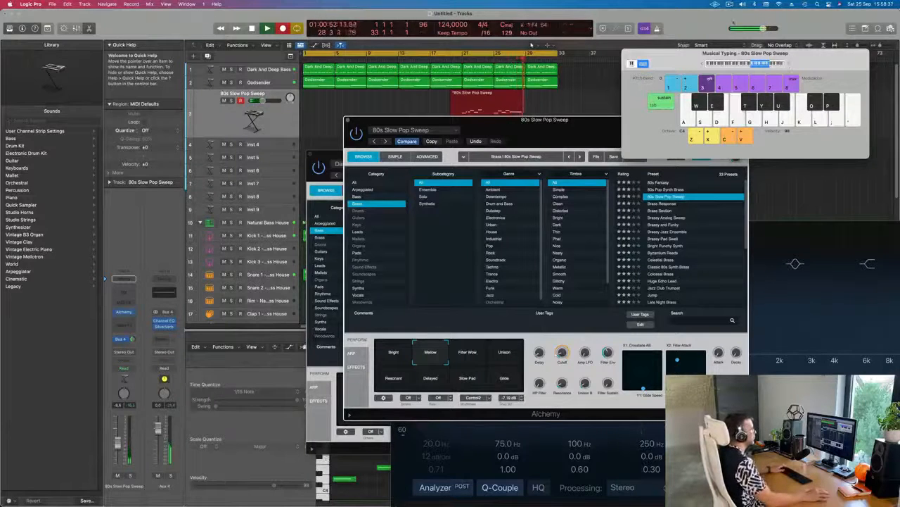
{"action": "key", "text": "space"}
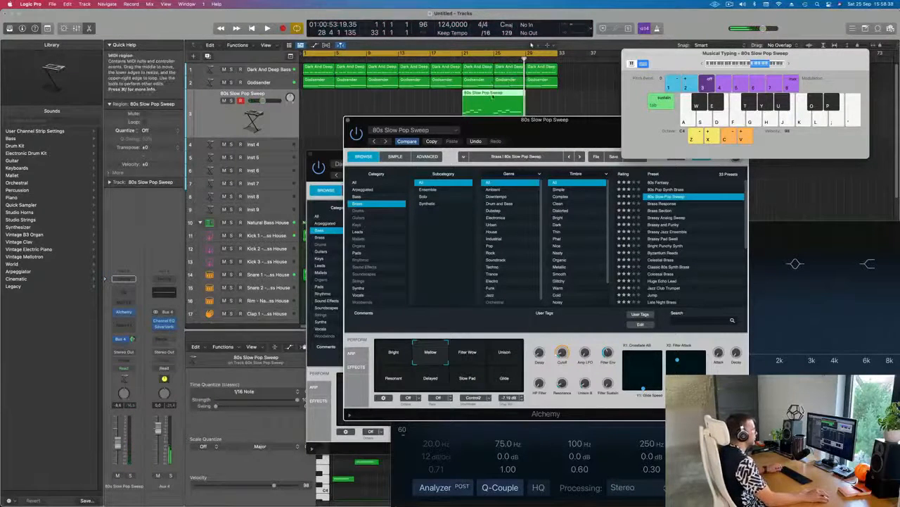
Split the recorded sweep region and its crossing notes at bar 25, delete the first half and move the remainder to bar 1.
{"action": "double_click", "coordinate": [493, 97], "text": "super"}
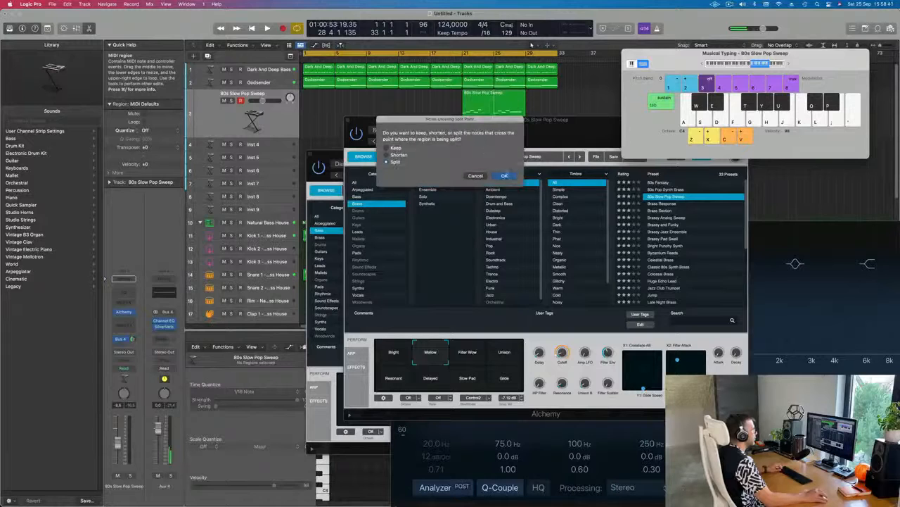
{"action": "key", "text": "Return"}
{"action": "key", "text": "Delete"}
{"action": "left_click_drag", "start_coordinate": [508, 96], "coordinate": [318, 100]}
Preview the sweep region from bar 1 and move the 80s Slow Pop Sweep synth window away from the tracks.
{"action": "key", "text": "space"}
{"action": "left_click_drag", "start_coordinate": [407, 123], "coordinate": [499, 97]}
{"action": "key", "text": "space"}
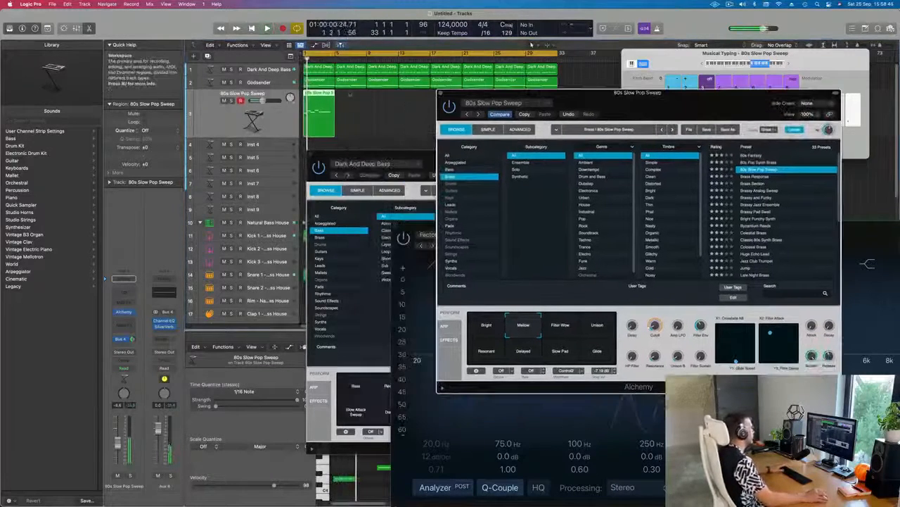
Open the sweep region in the Piano Roll, move both Alchemy windows clear of its notes and play the track.
{"action": "double_click", "coordinate": [318, 93]}
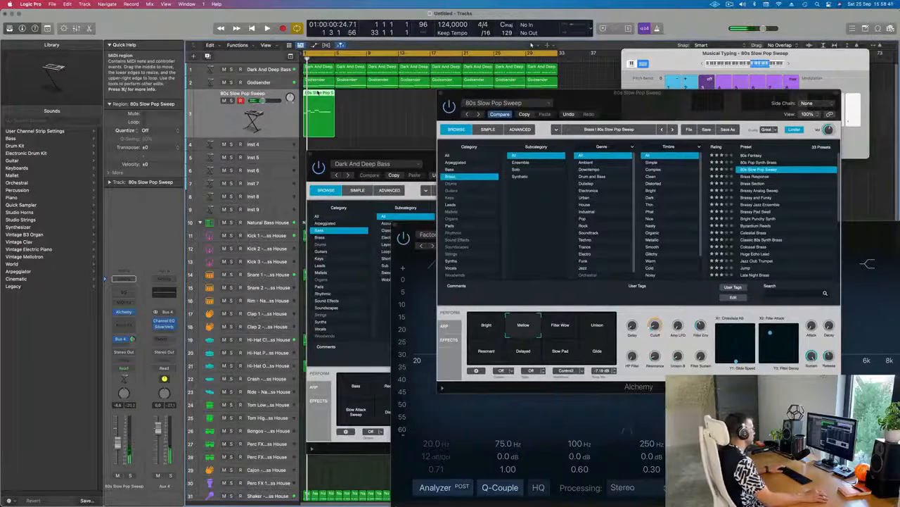
{"action": "double_click", "coordinate": [318, 93]}
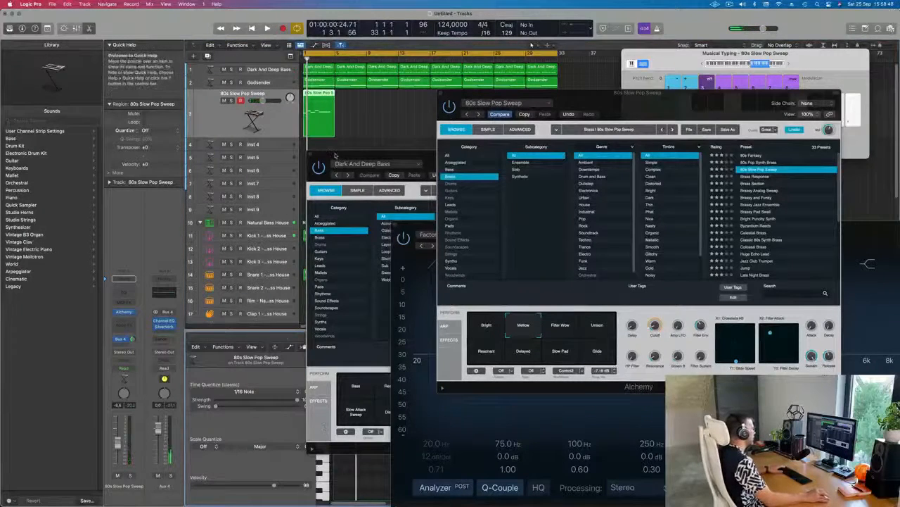
{"action": "left_click_drag", "start_coordinate": [335, 156], "coordinate": [624, 103]}
{"action": "key", "text": "space"}
{"action": "left_click_drag", "start_coordinate": [725, 110], "coordinate": [694, 220]}
{"action": "left_click_drag", "start_coordinate": [659, 104], "coordinate": [656, 151]}
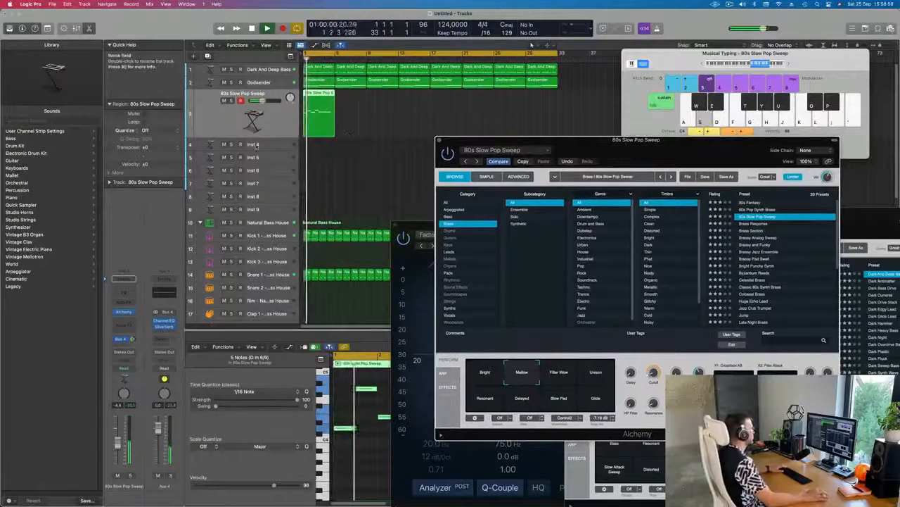
Open Inst 4's Alchemy and load the 80s Pop Electric Piano preset from the Keys category.
{"action": "left_click", "coordinate": [240, 145]}
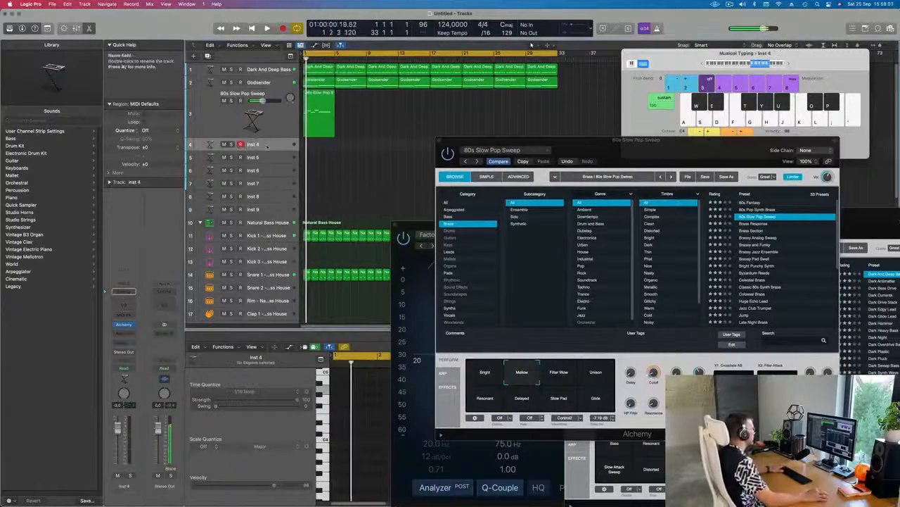
{"action": "left_click", "coordinate": [123, 325]}
{"action": "left_click_drag", "start_coordinate": [511, 121], "coordinate": [610, 141]}
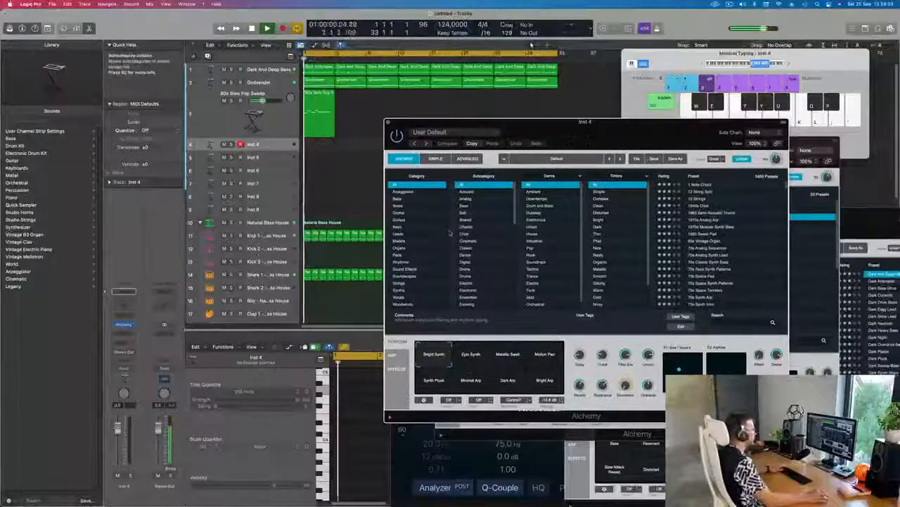
{"action": "left_click", "coordinate": [398, 227]}
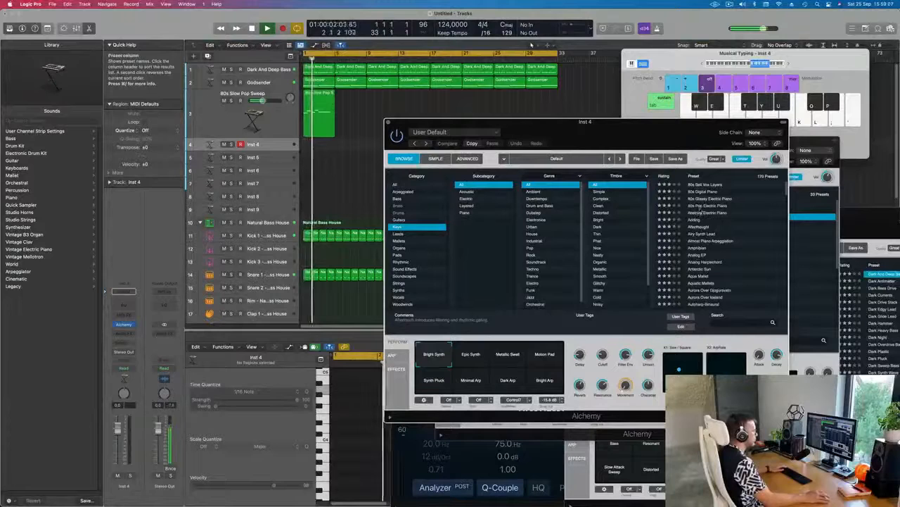
{"action": "left_click", "coordinate": [702, 206]}
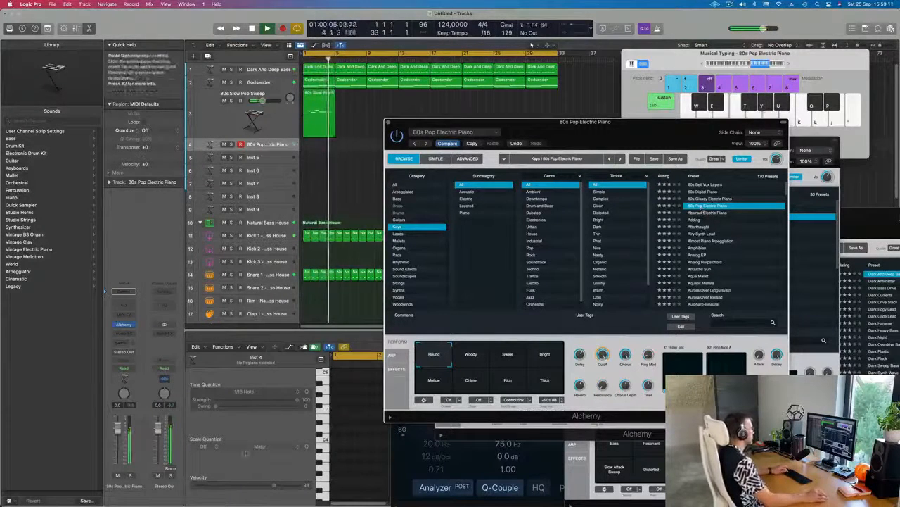
Lower the Inst 4 channel's volume to about -10.3 dB, audition 80s Glassy Electric Piano and Afterthought, and load Airy Synth Lead.
{"action": "left_click_drag", "start_coordinate": [118, 429], "coordinate": [118, 445]}
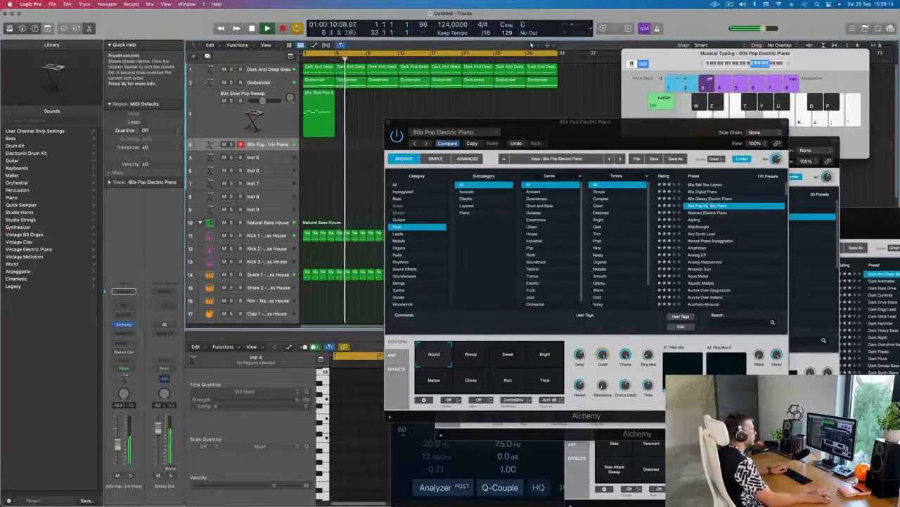
{"action": "left_click", "coordinate": [709, 200]}
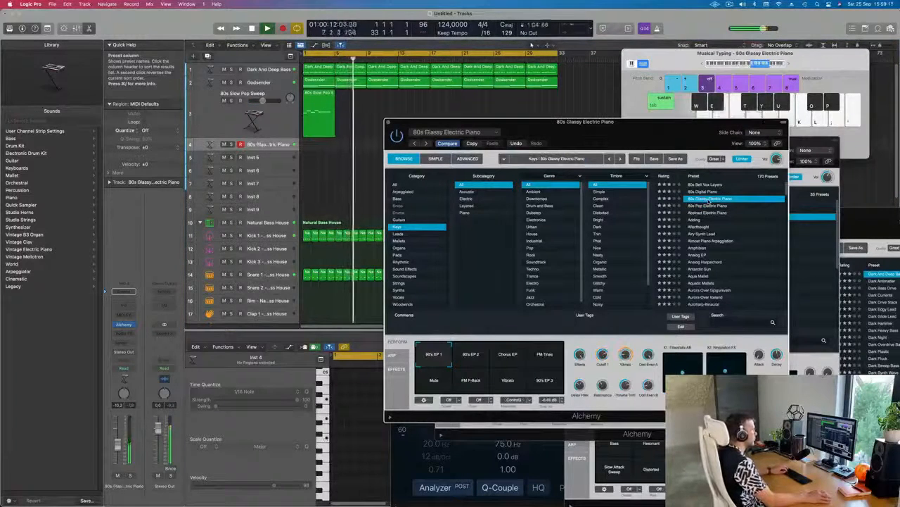
{"action": "left_click", "coordinate": [701, 226]}
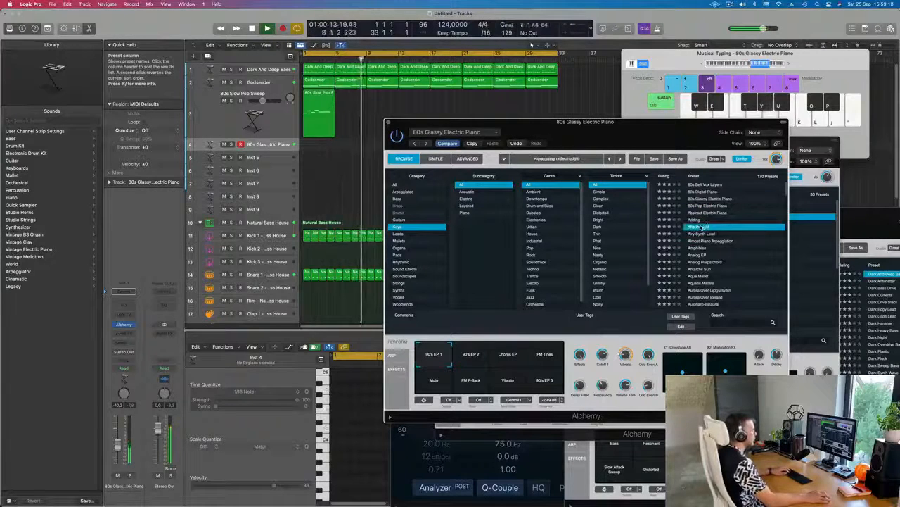
{"action": "left_click", "coordinate": [702, 234]}
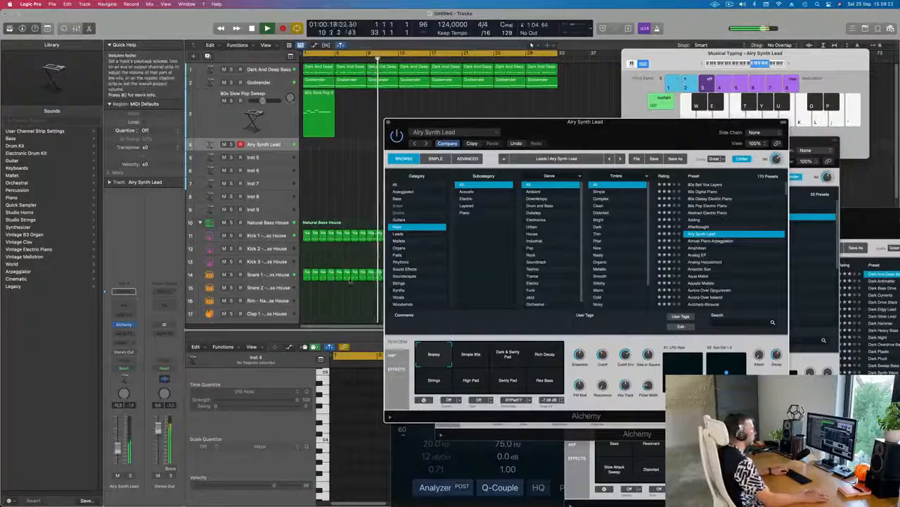
Lower the musical typing octave to C2, shift its keyboard window aside and restart playback with Airy Synth Lead.
{"action": "left_click", "coordinate": [705, 63]}
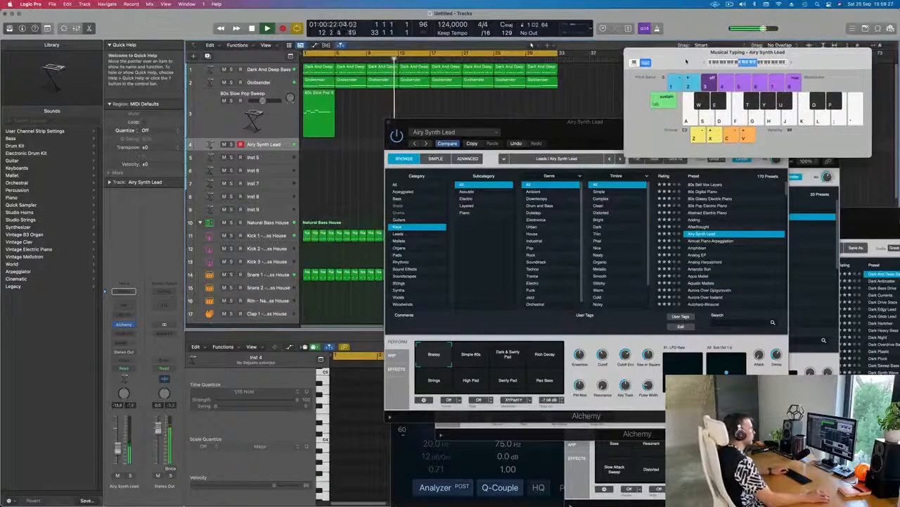
{"action": "left_click_drag", "start_coordinate": [687, 62], "coordinate": [704, 62]}
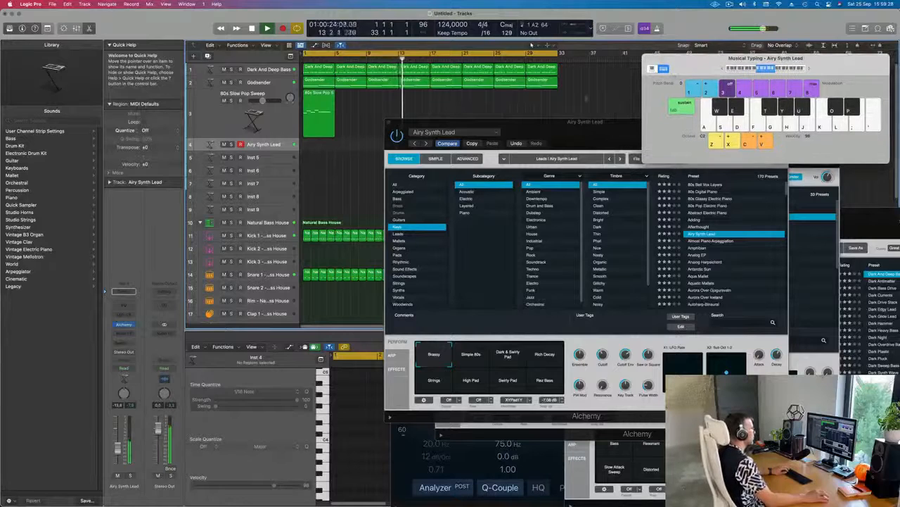
{"action": "left_click", "coordinate": [541, 131]}
{"action": "key", "text": "space"}
{"action": "key", "text": "space"}
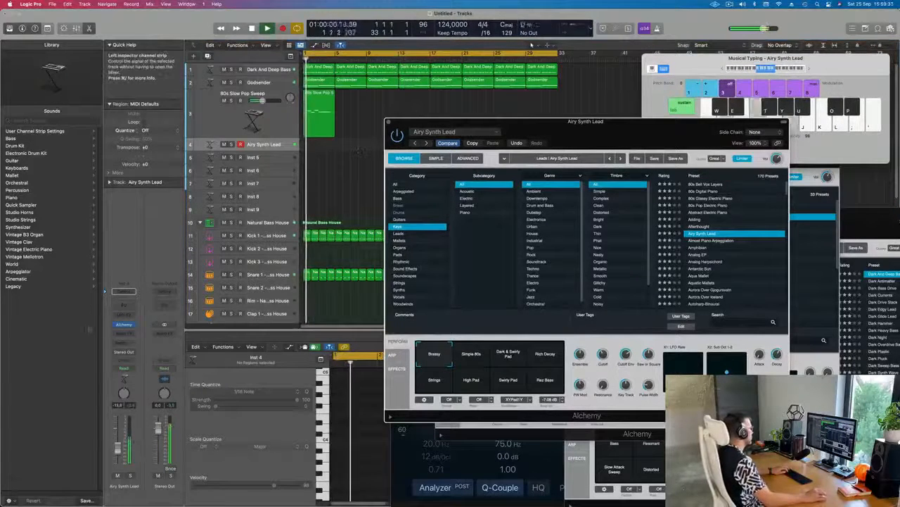
Add a send from the Airy Synth Lead channel strip to Bus 4 (Aux 4).
{"action": "left_click", "coordinate": [124, 342]}
{"action": "mouse_move", "coordinate": [124, 354]}
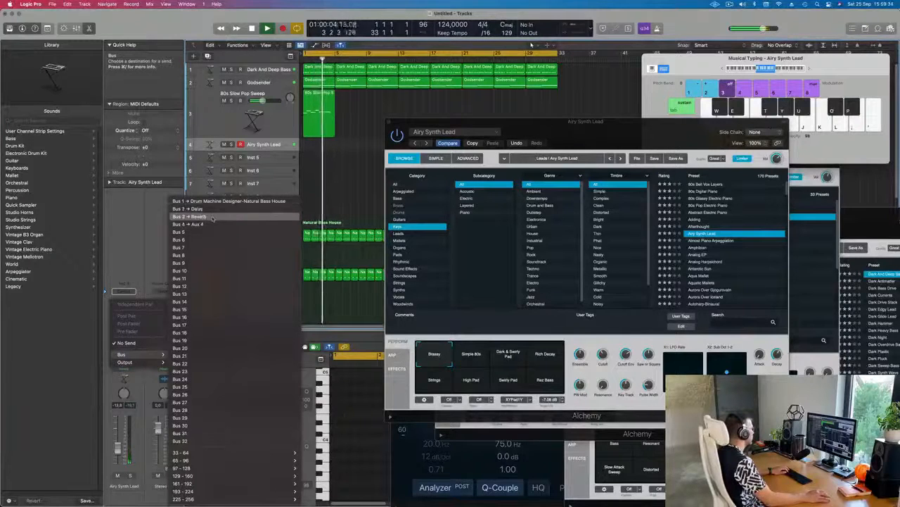
{"action": "left_click", "coordinate": [211, 217]}
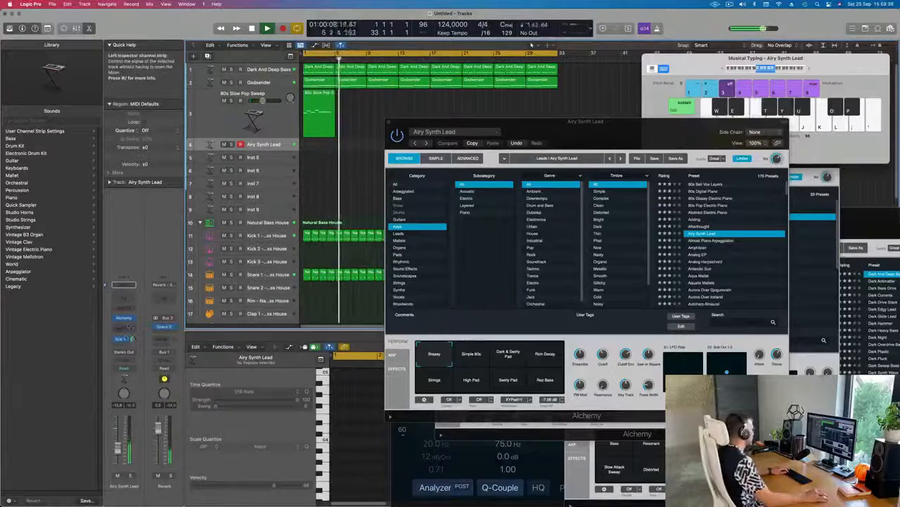
{"action": "left_click", "coordinate": [123, 338]}
{"action": "mouse_move", "coordinate": [145, 401]}
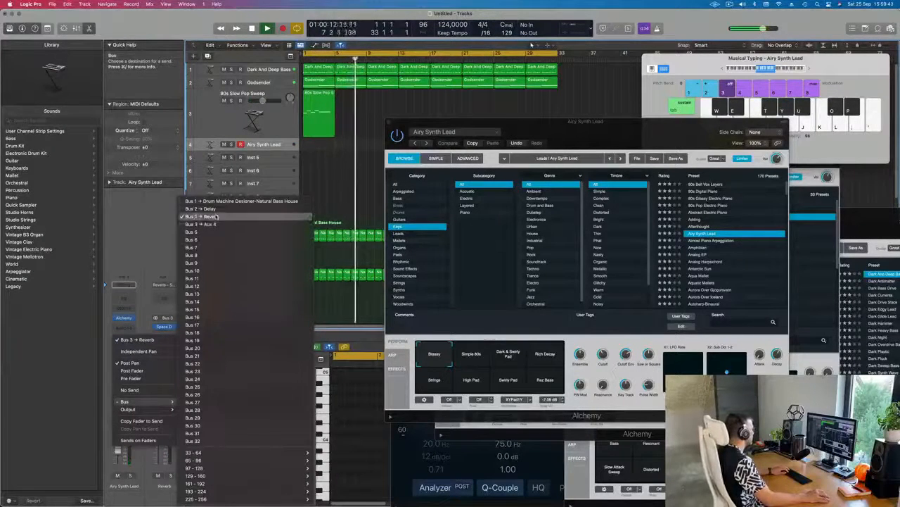
{"action": "left_click", "coordinate": [215, 224]}
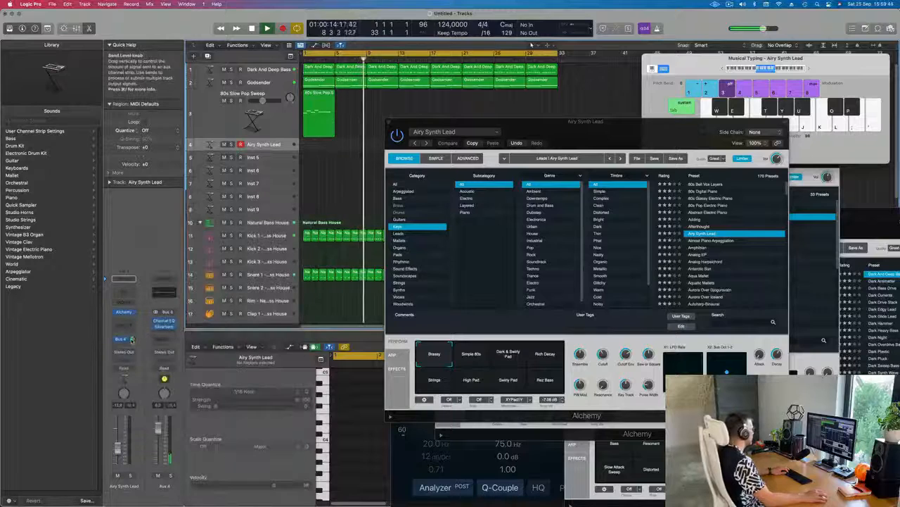
Record a short Airy Synth Lead part around bar 4 and play the project back from the start.
{"action": "left_click_drag", "start_coordinate": [588, 127], "coordinate": [627, 136]}
{"action": "key", "text": "Return"}
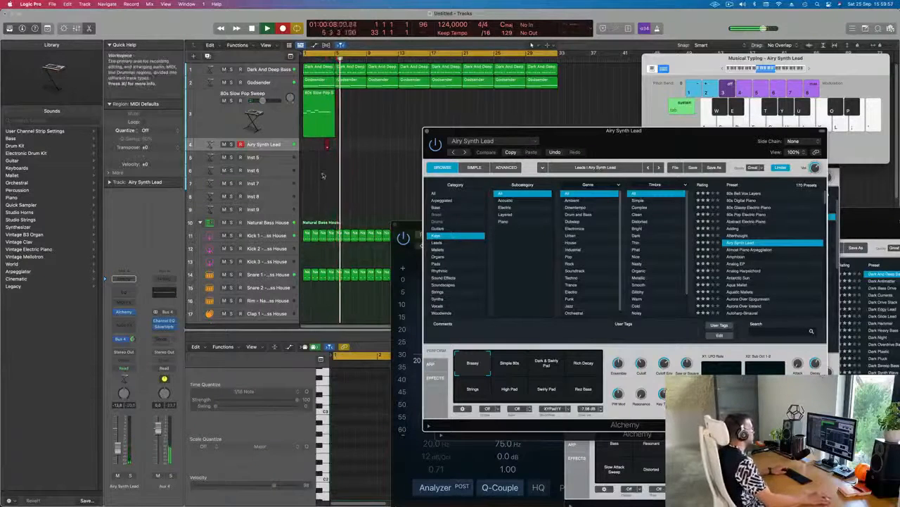
{"action": "key", "text": "space"}
{"action": "key", "text": "space"}
Open the recorded Airy Synth Lead region in the Piano Roll, move its note to a lower pitch and replay it.
{"action": "double_click", "coordinate": [330, 143]}
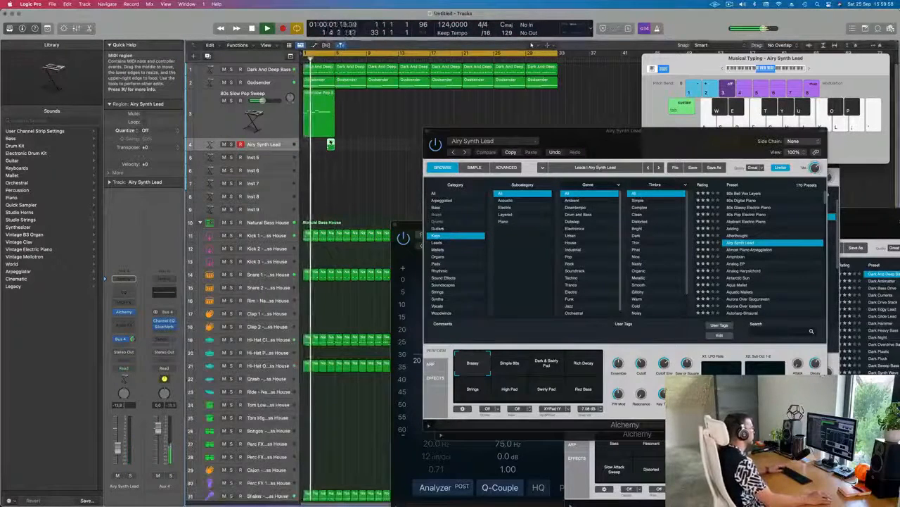
{"action": "double_click", "coordinate": [331, 143]}
{"action": "left_click_drag", "start_coordinate": [348, 400], "coordinate": [379, 463]}
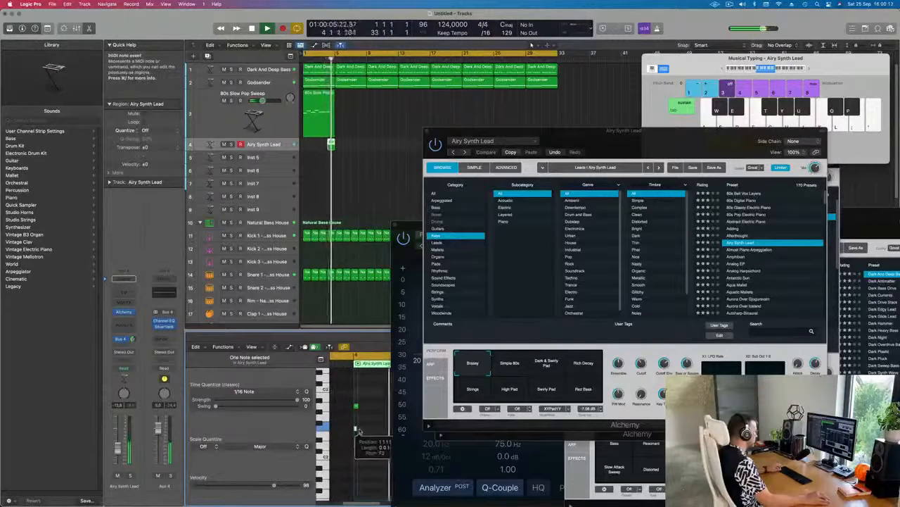
{"action": "key", "text": "space"}
{"action": "key", "text": "space"}
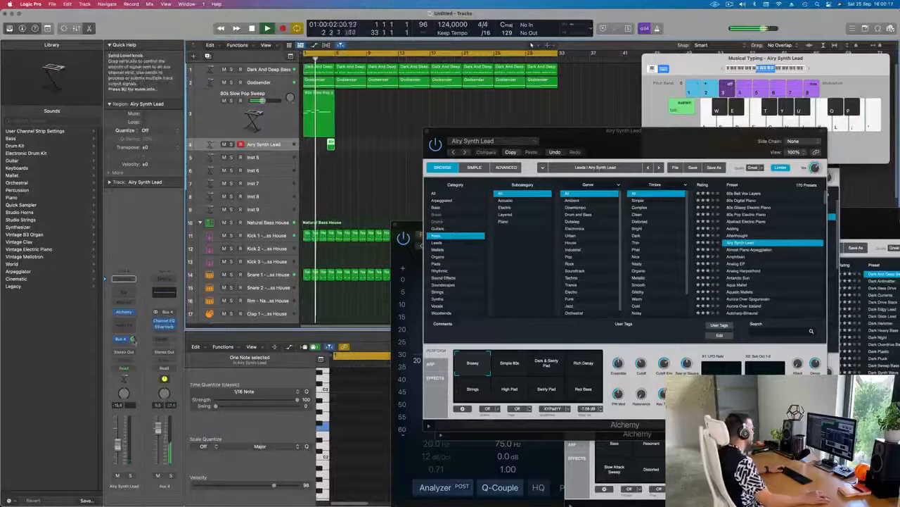
Try the Rich Decay transform pad sound on the Airy Synth Lead patch.
{"action": "left_click_drag", "start_coordinate": [675, 130], "coordinate": [660, 103]}
{"action": "left_click", "coordinate": [579, 331]}
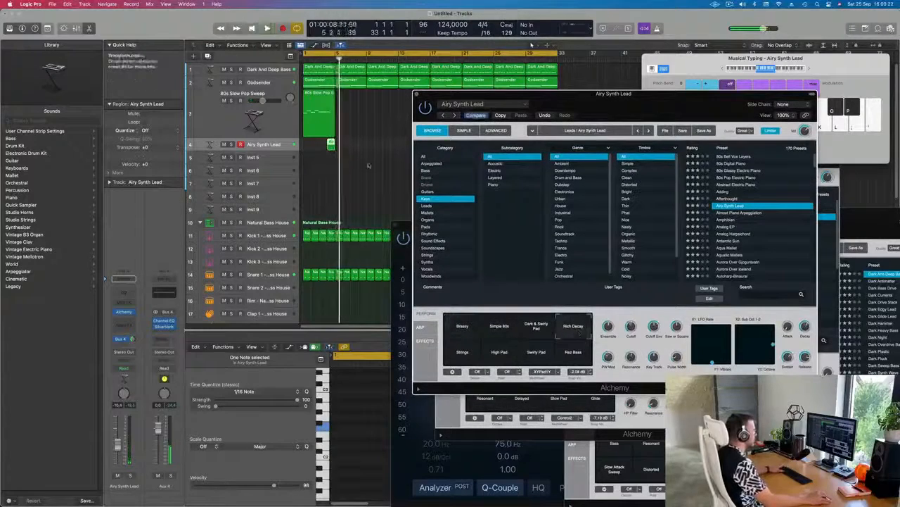
{"action": "left_click_drag", "start_coordinate": [497, 100], "coordinate": [500, 137]}
{"action": "mouse_move", "coordinate": [620, 142]}
{"action": "left_mouse_down"}
{"action": "mouse_move", "coordinate": [610, 144]}
{"action": "mouse_move", "coordinate": [624, 148]}
{"action": "left_mouse_up"}
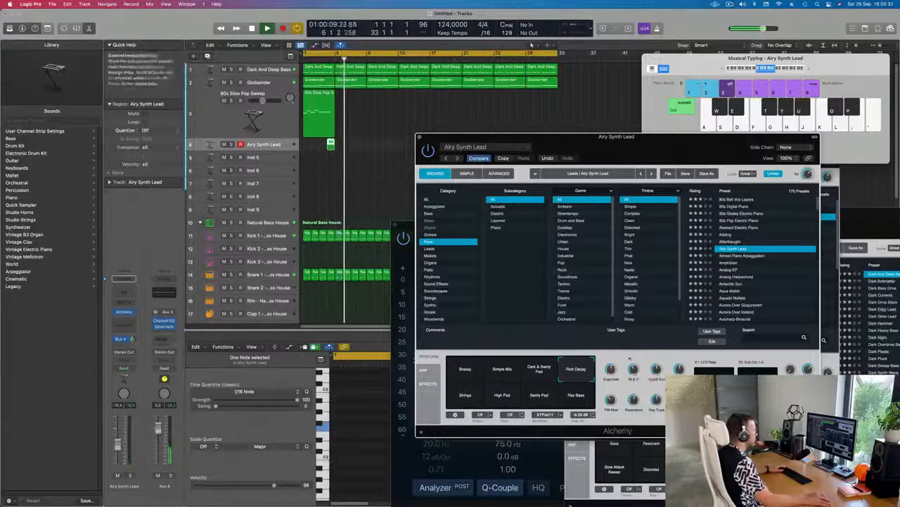
Repeat the 80s Slow Pop Sweep and Airy Synth Lead regions together seven times, filling both tracks up to bar 33.
{"action": "left_click_drag", "start_coordinate": [339, 131], "coordinate": [315, 155]}
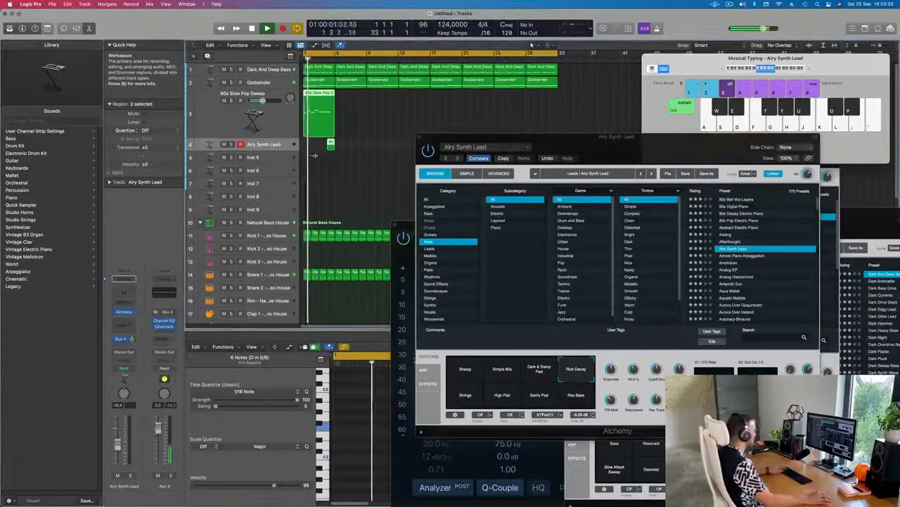
{"action": "key", "text": "super+r"}
{"action": "key", "text": "super+r"}
{"action": "key", "text": "super+r"}
{"action": "key", "text": "super+r"}
{"action": "key", "text": "super+r"}
{"action": "key", "text": "super+r"}
{"action": "key", "text": "super+r"}
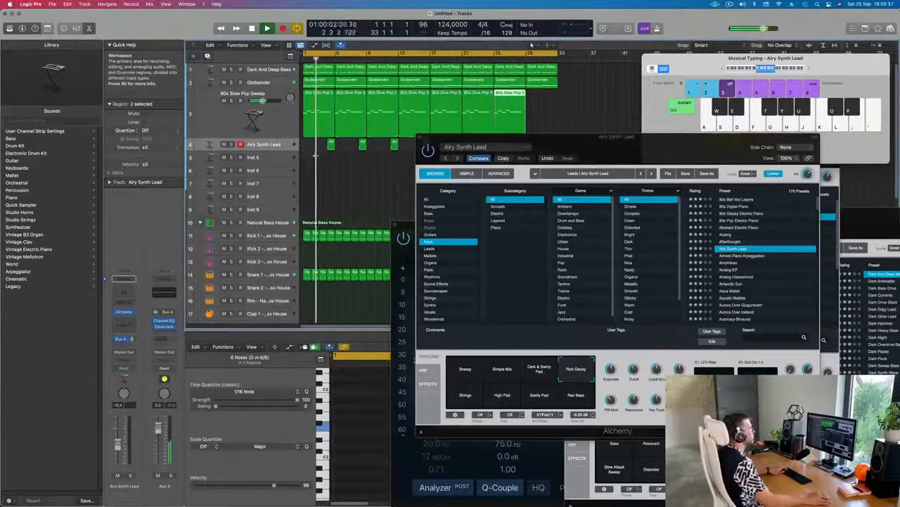
Audition the Strings transform pad sound on Airy Synth Lead and settle on Brassy, replaying from the start.
{"action": "left_click_drag", "start_coordinate": [607, 145], "coordinate": [581, 142]}
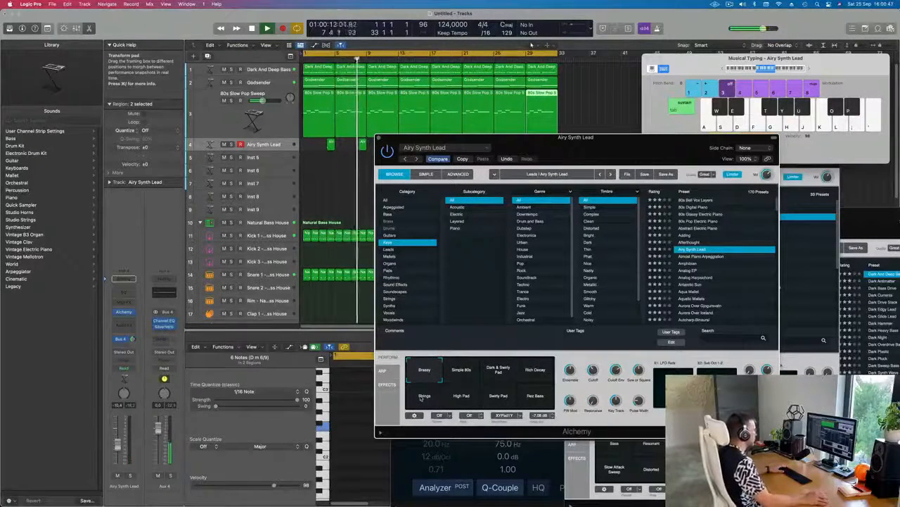
{"action": "left_click", "coordinate": [424, 397]}
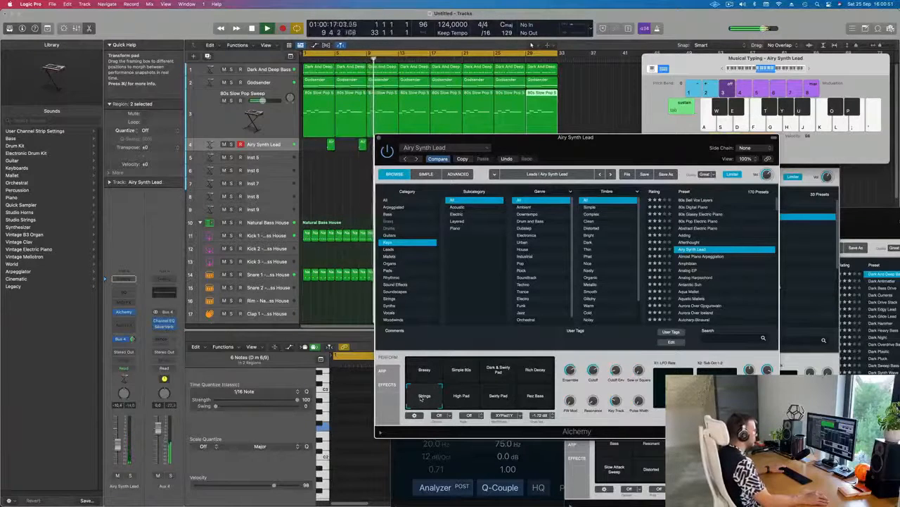
{"action": "left_click_drag", "start_coordinate": [634, 143], "coordinate": [641, 188]}
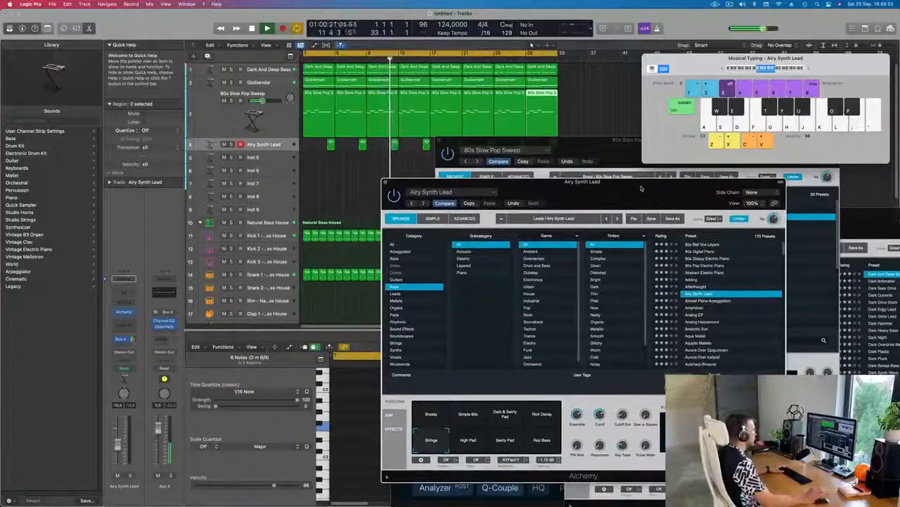
{"action": "left_click", "coordinate": [434, 413]}
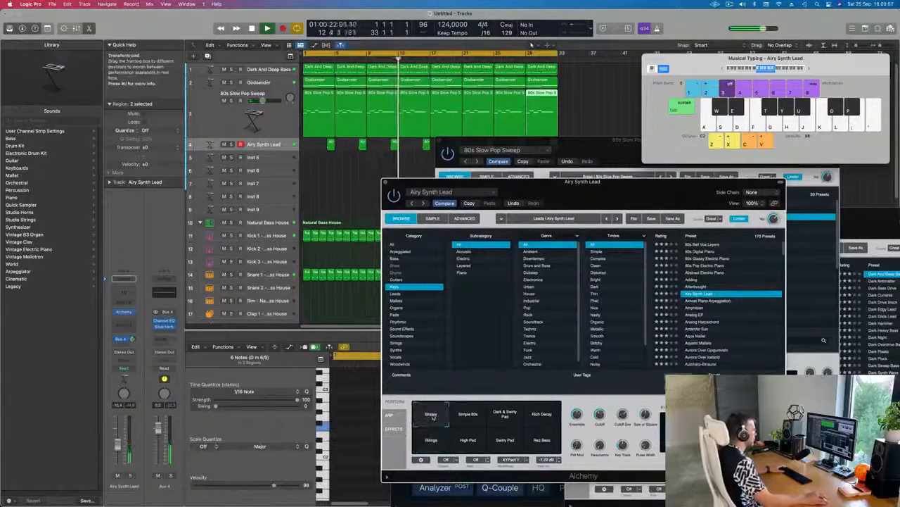
{"action": "key", "text": "Return"}
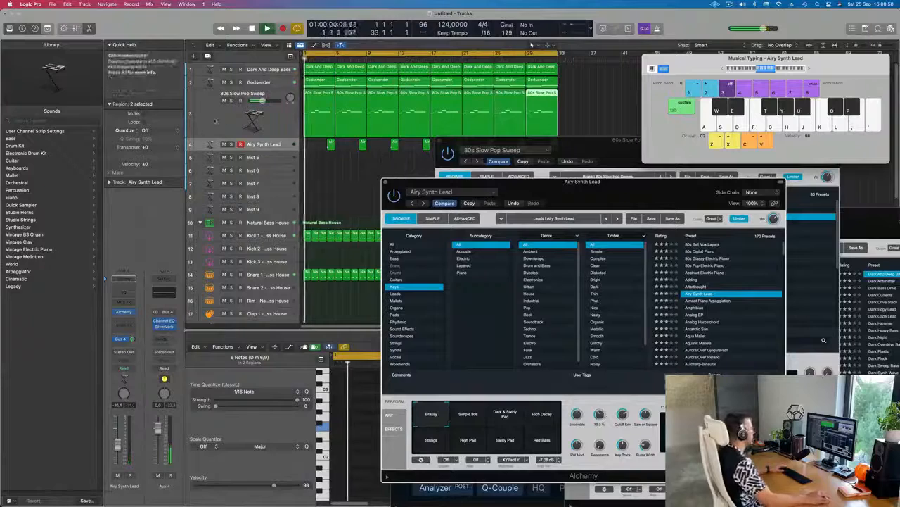
Select the 80s Slow Pop Sweep track and bring its Alchemy instrument window to the front.
{"action": "left_click", "coordinate": [243, 116]}
{"action": "key", "text": "Return"}
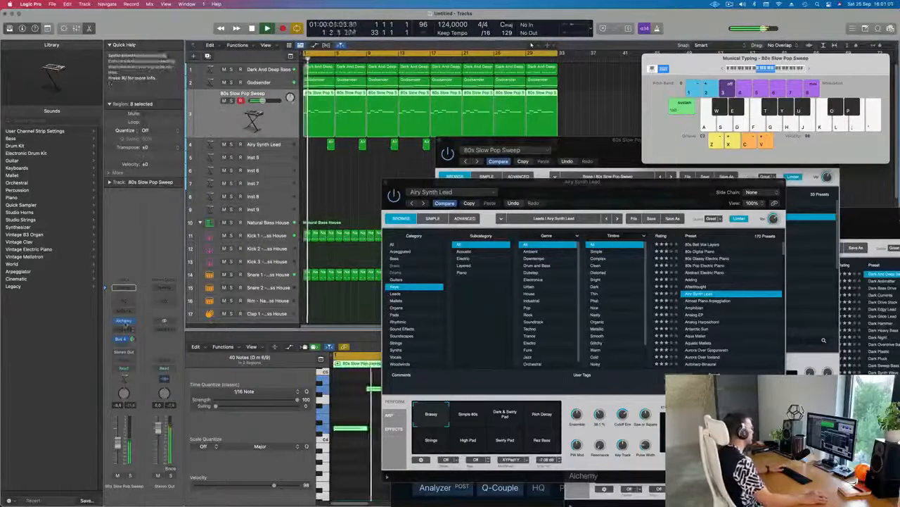
{"action": "left_click", "coordinate": [125, 322]}
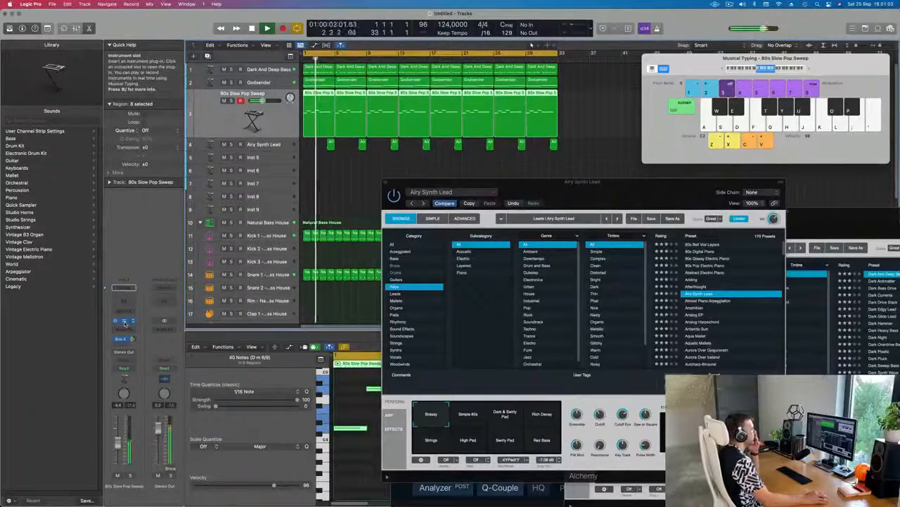
{"action": "left_click", "coordinate": [125, 321]}
{"action": "left_click_drag", "start_coordinate": [626, 156], "coordinate": [534, 156]}
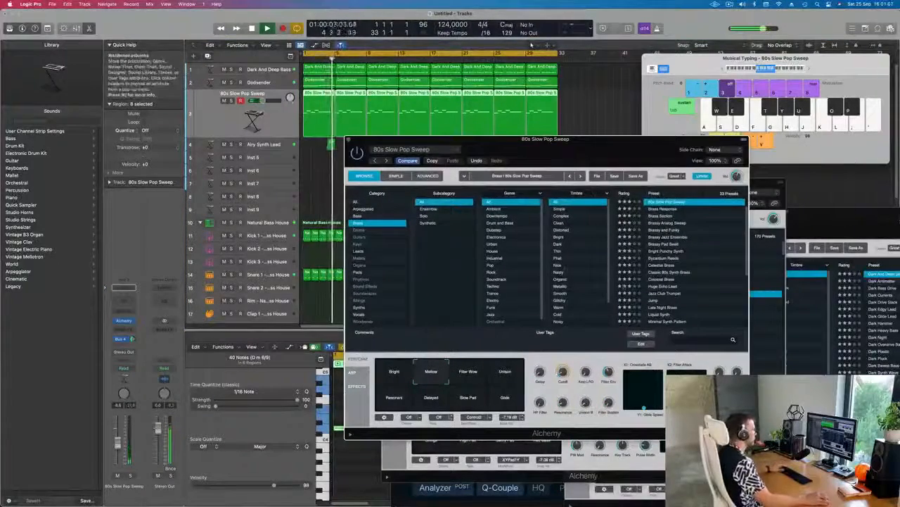
Lower the Cutoff of the 80s Slow Pop Sweep patch slightly during playback.
{"action": "key", "text": "space"}
{"action": "key", "text": "space"}
{"action": "left_click_drag", "start_coordinate": [565, 364], "coordinate": [564, 371]}
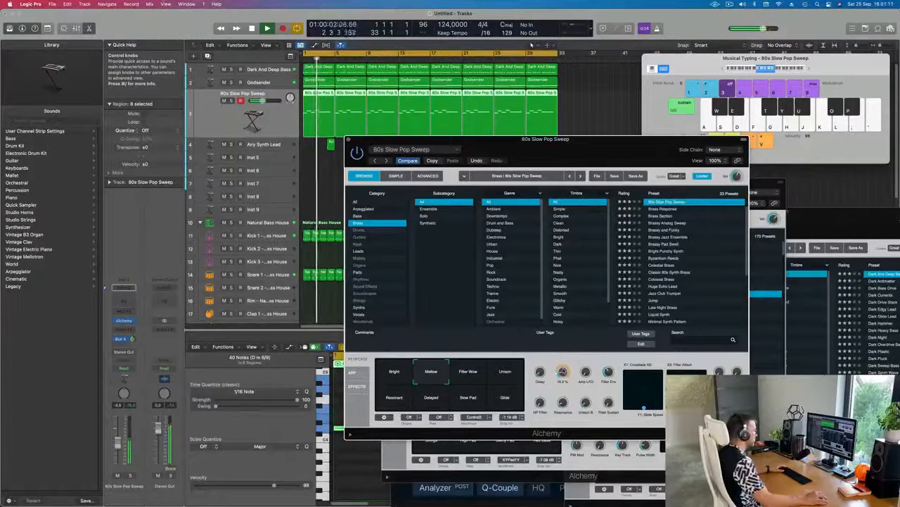
Audition the Unison, Filter Wow, Bright, Resonant, Delayed, Slow Pad and Glide sounds of 80s Slow Pop Sweep, then return to Mellow.
{"action": "left_click", "coordinate": [507, 373]}
{"action": "key", "text": "space"}
{"action": "key", "text": "space"}
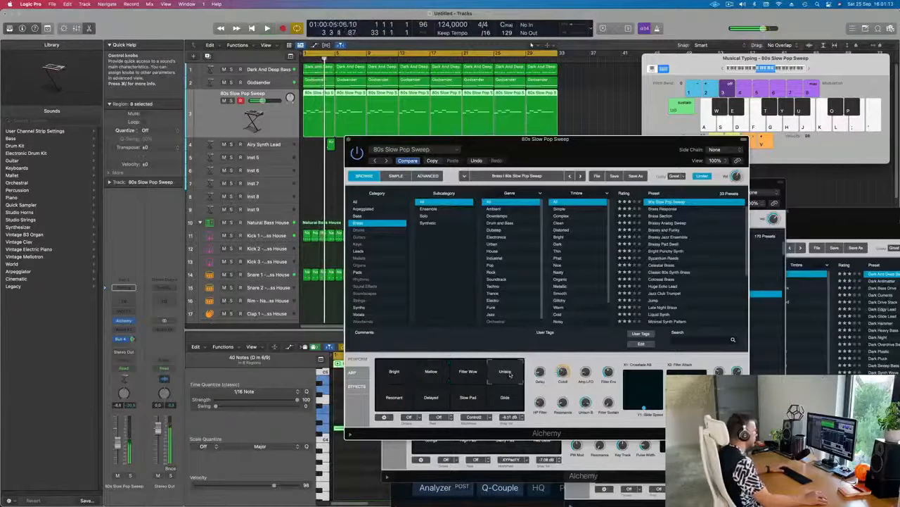
{"action": "left_click", "coordinate": [467, 373]}
{"action": "key", "text": "space"}
{"action": "left_click", "coordinate": [392, 373]}
{"action": "left_click", "coordinate": [395, 399]}
{"action": "left_click", "coordinate": [432, 400]}
{"action": "left_click", "coordinate": [471, 401]}
{"action": "left_click", "coordinate": [505, 398]}
{"action": "left_click", "coordinate": [431, 373]}
Adjust the Delay amount of the 80s Slow Pop Sweep patch during playback and raise the track's volume slightly.
{"action": "key", "text": "space"}
{"action": "key", "text": "space"}
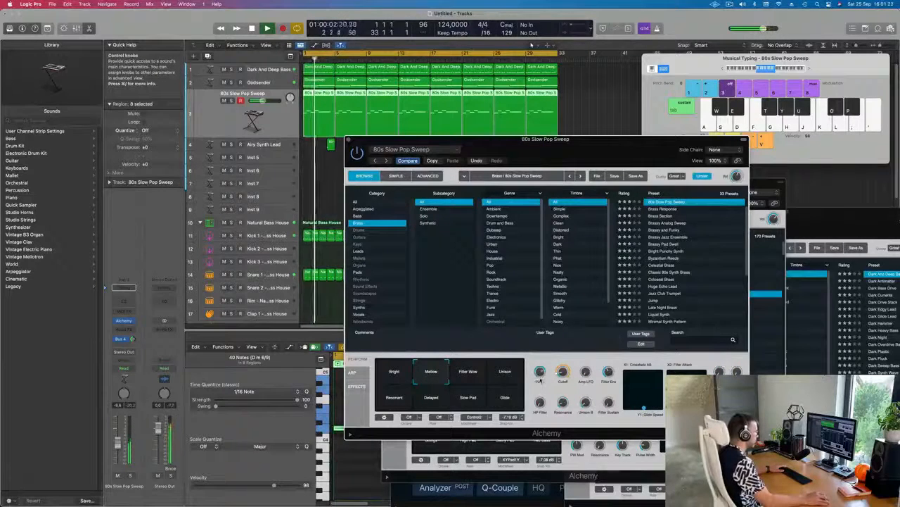
{"action": "key", "text": "space"}
{"action": "key", "text": "space"}
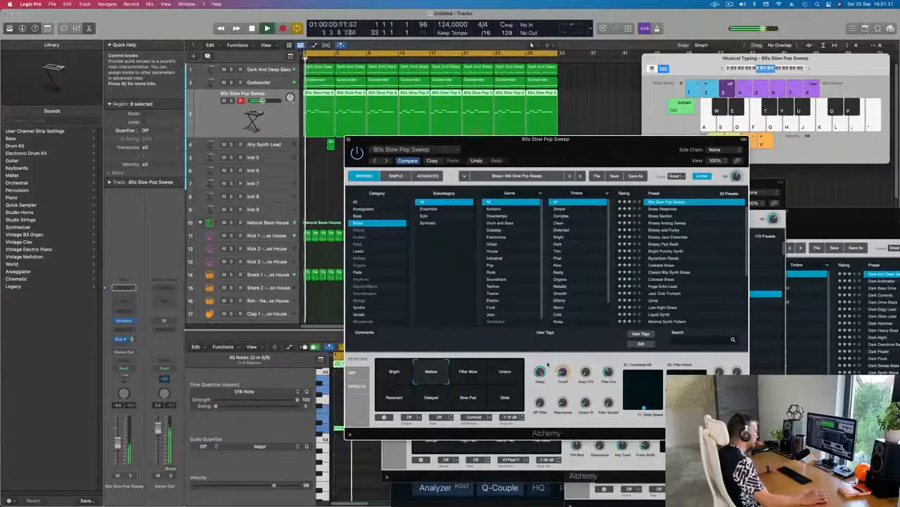
{"action": "left_click_drag", "start_coordinate": [540, 408], "coordinate": [540, 374]}
{"action": "key", "text": "Return"}
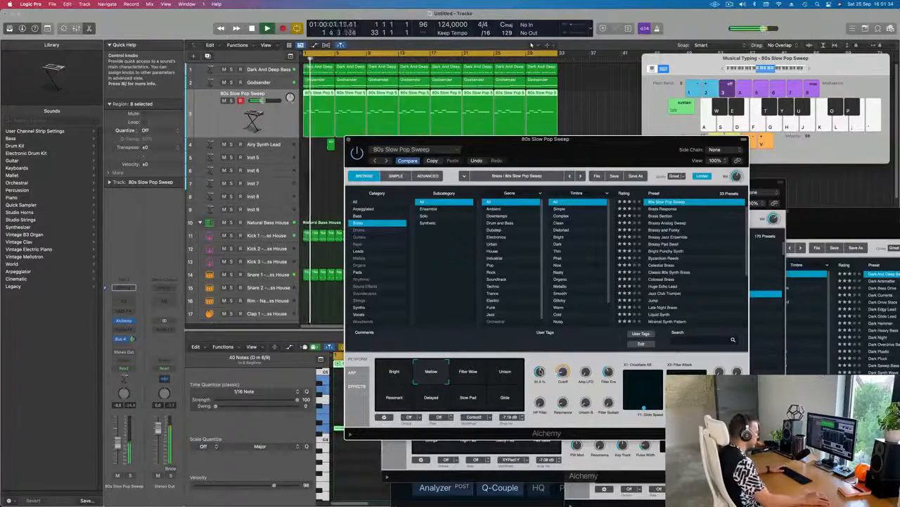
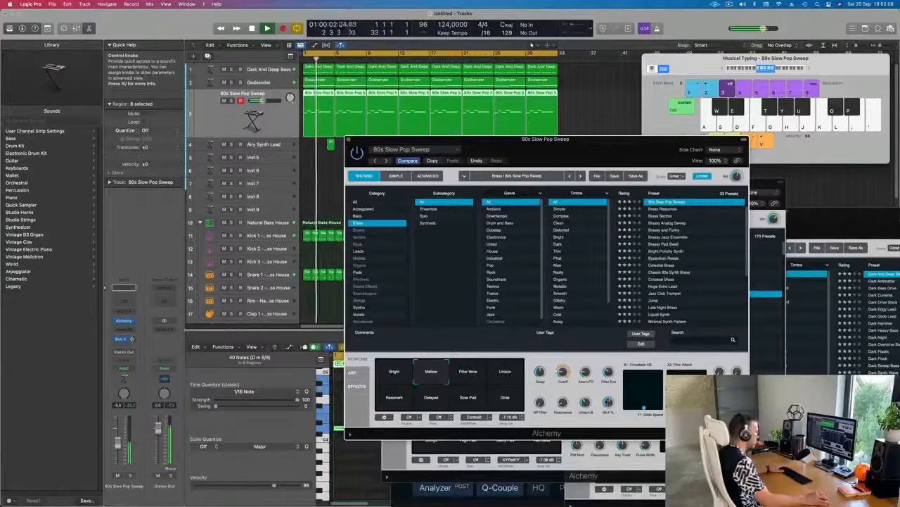
{"action": "left_click_drag", "start_coordinate": [581, 140], "coordinate": [635, 103]}
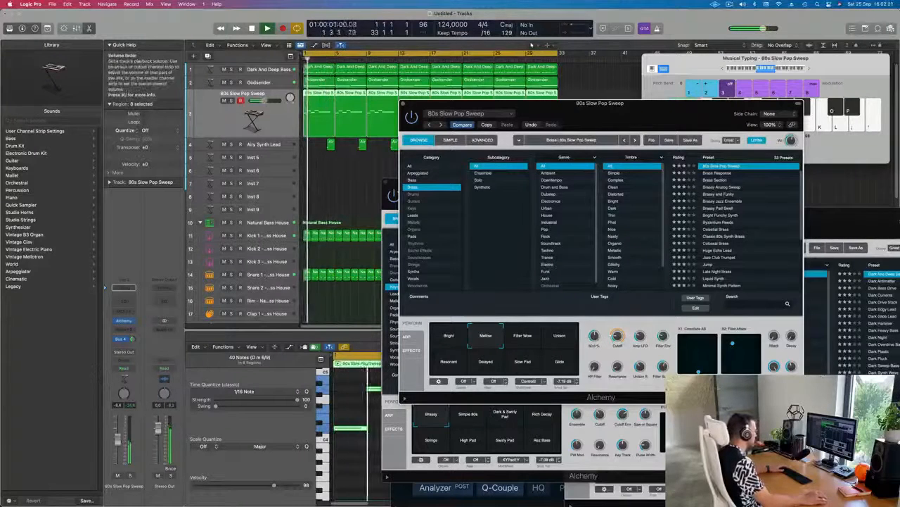
{"action": "left_click_drag", "start_coordinate": [119, 439], "coordinate": [118, 437]}
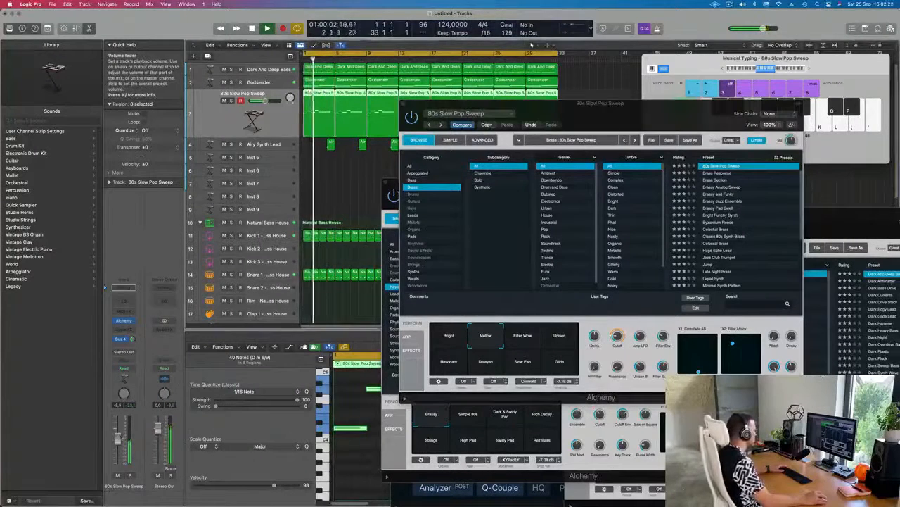
Insert a Compressor from the Dynamics effects on the 80s Slow Pop Sweep channel strip.
{"action": "left_click", "coordinate": [129, 329]}
{"action": "mouse_move", "coordinate": [140, 367]}
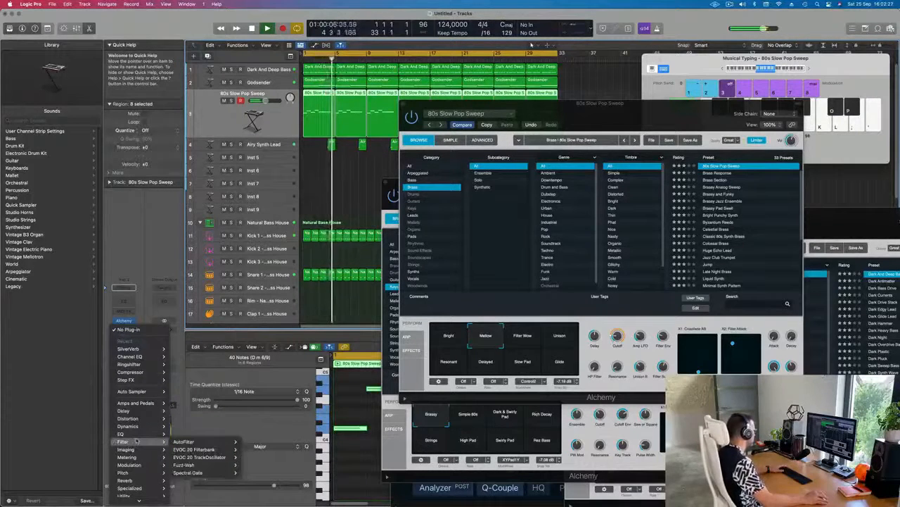
{"action": "scroll", "coordinate": [138, 441], "scroll_direction": "down", "scroll_amount": 2}
{"action": "mouse_move", "coordinate": [147, 449]}
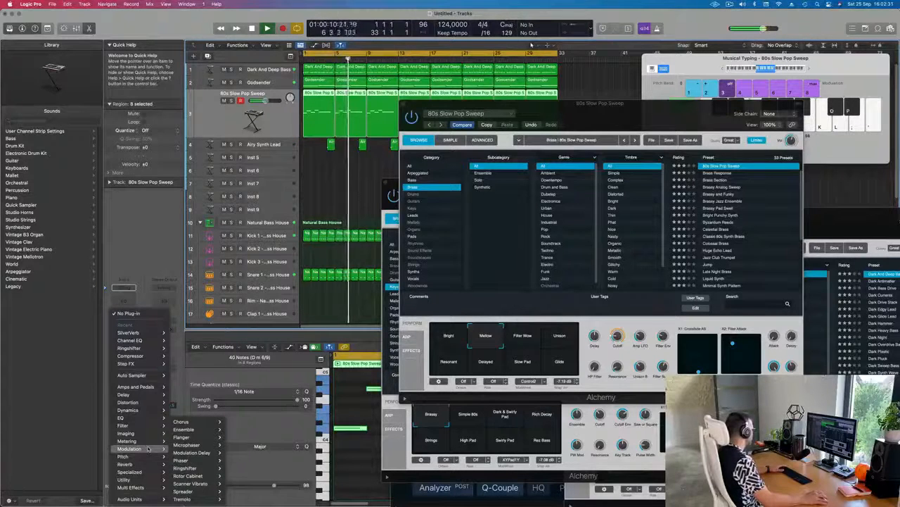
{"action": "mouse_move", "coordinate": [153, 410]}
{"action": "mouse_move", "coordinate": [186, 417]}
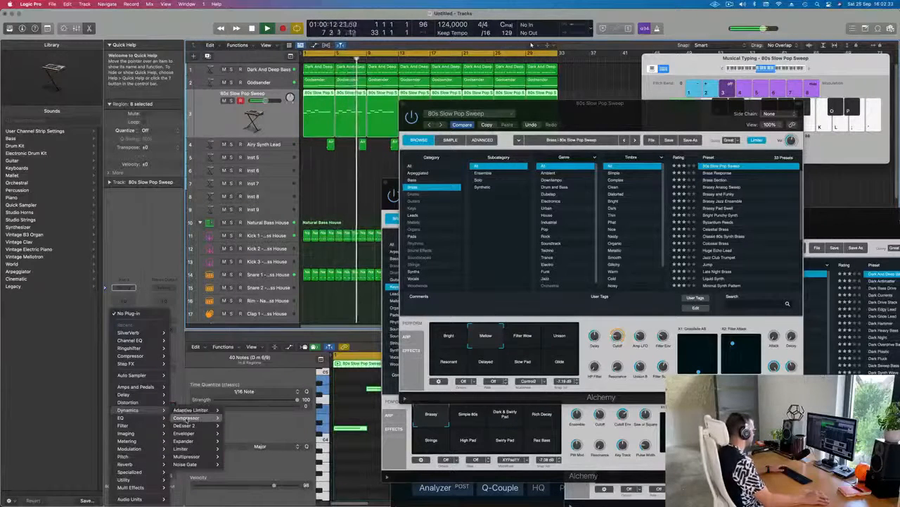
{"action": "left_click", "coordinate": [234, 418]}
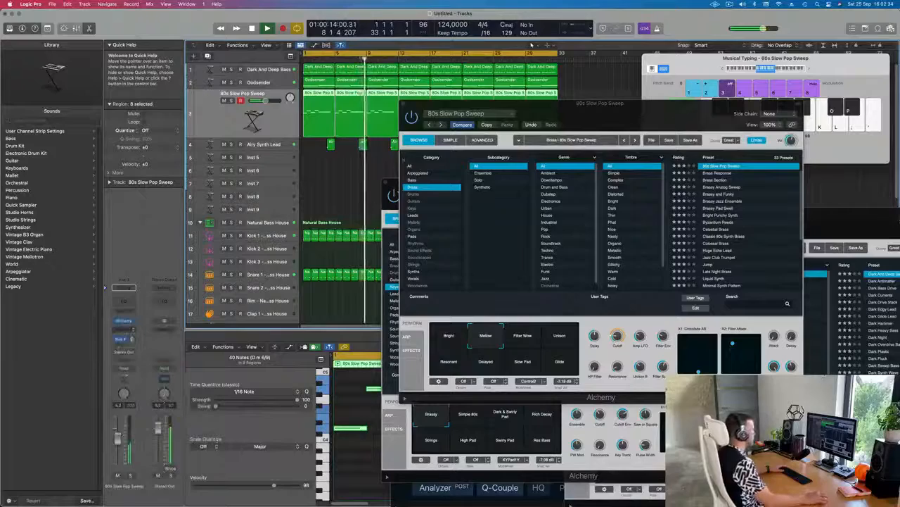
Set the Compressor's side chain source to Inst 10.
{"action": "left_click_drag", "start_coordinate": [421, 117], "coordinate": [406, 118]}
{"action": "left_click", "coordinate": [659, 111]}
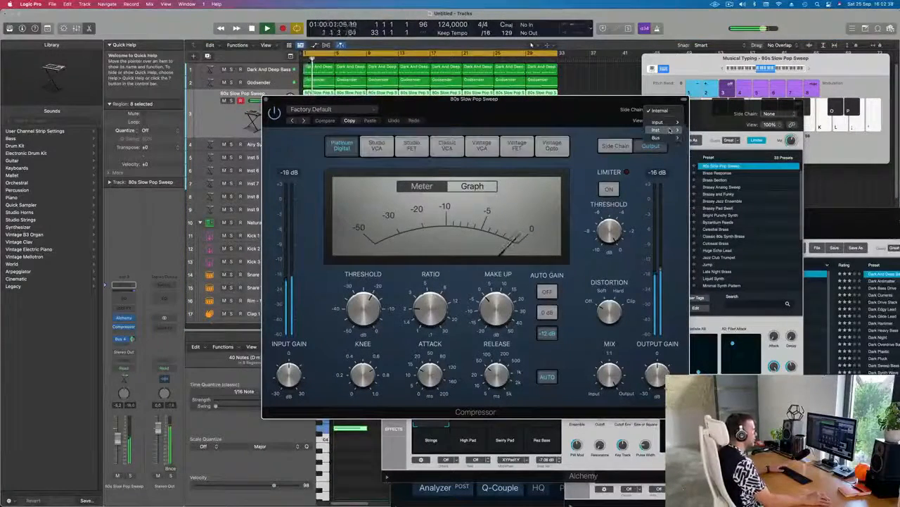
{"action": "mouse_move", "coordinate": [670, 130]}
{"action": "left_click", "coordinate": [724, 191]}
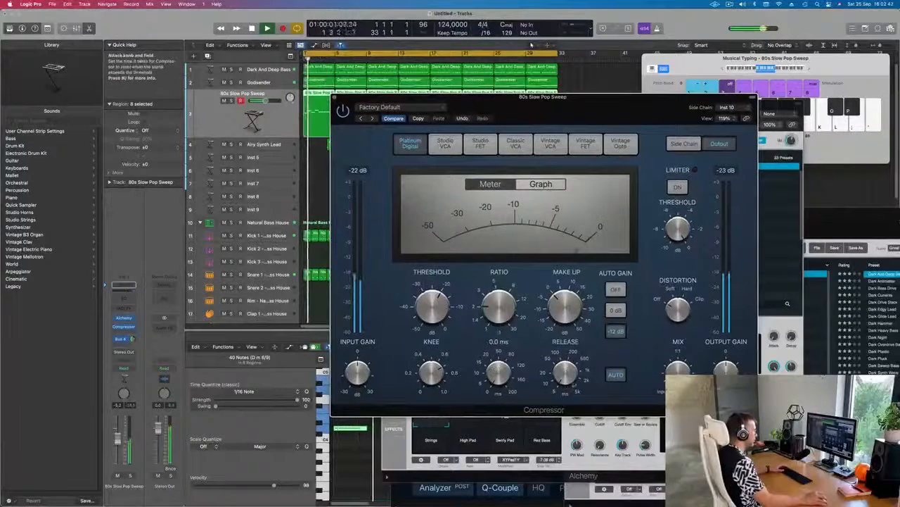
Turn off the Compressor's automatic release and raise its ratio.
{"action": "left_click", "coordinate": [612, 376]}
{"action": "left_click_drag", "start_coordinate": [496, 307], "coordinate": [496, 285]}
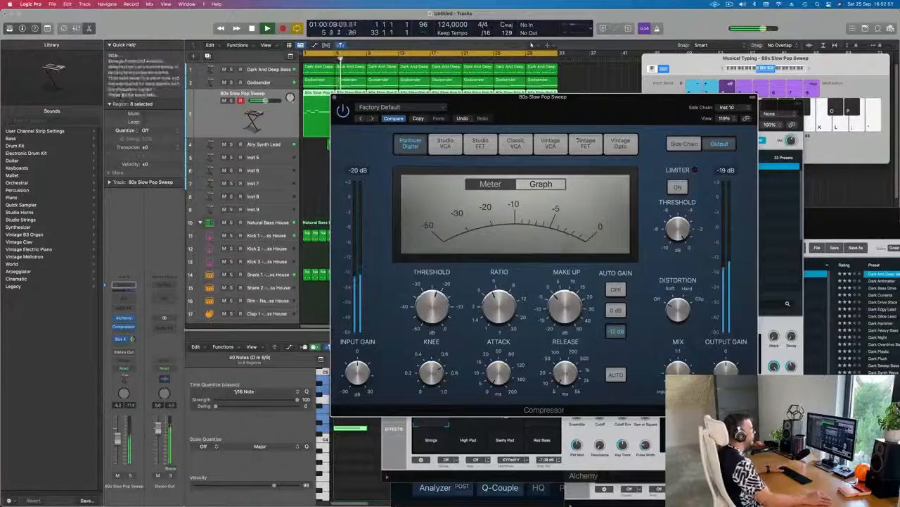
Select the Dark And Deep Bass track, clear away the floating plug-in and Musical Typing windows, and show the mixer.
{"action": "left_click_drag", "start_coordinate": [509, 105], "coordinate": [547, 93]}
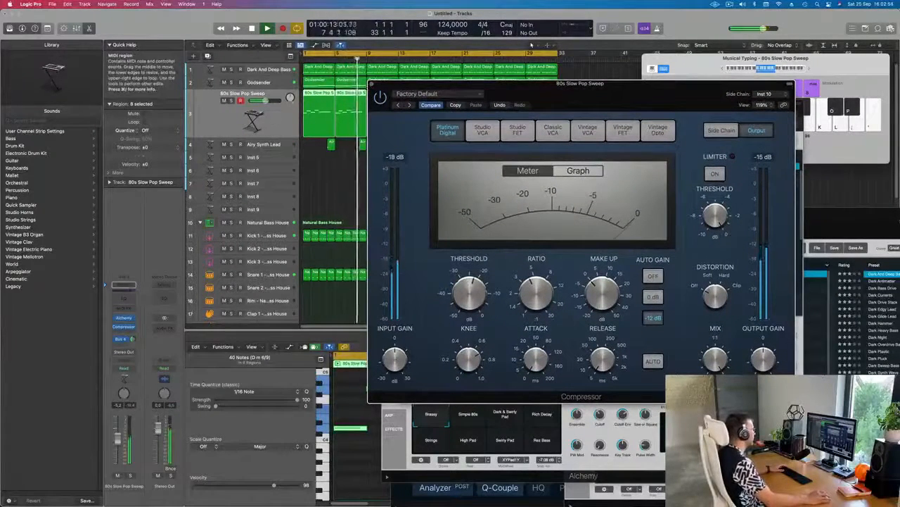
{"action": "left_click", "coordinate": [287, 71]}
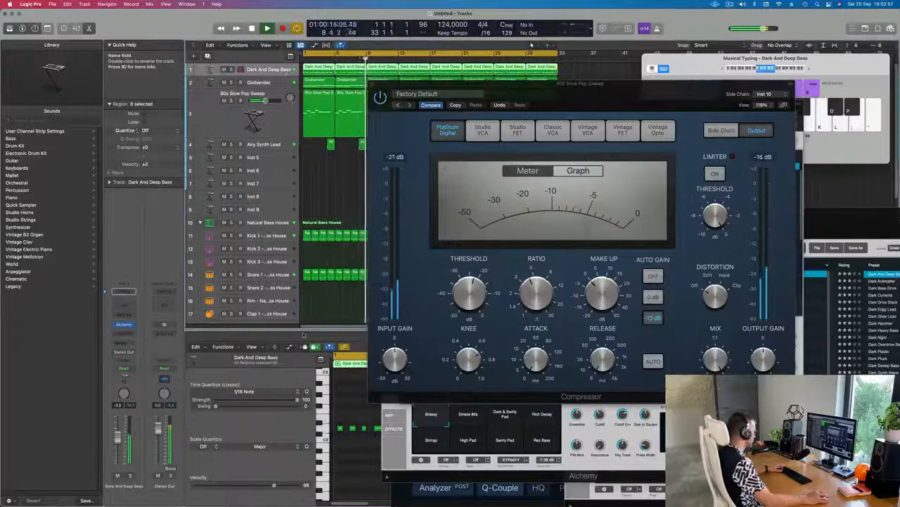
{"action": "key", "text": "super+k"}
{"action": "key", "text": "super+w"}
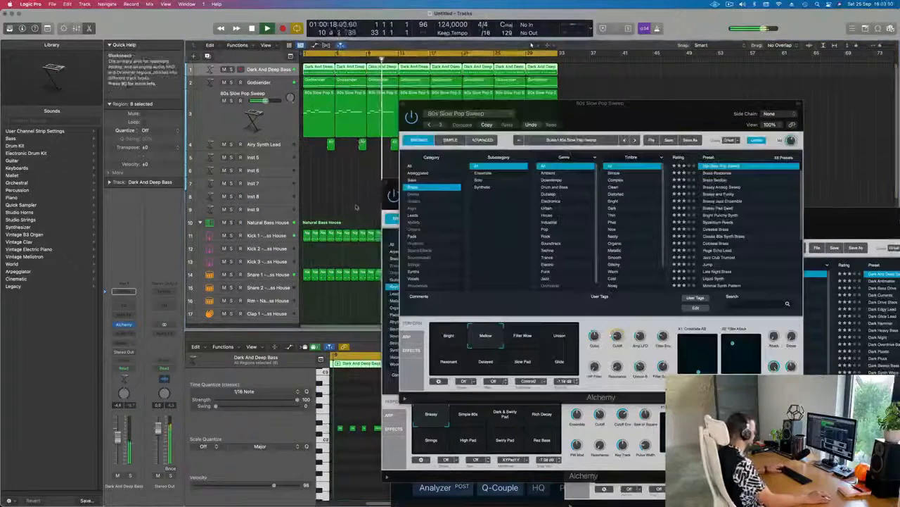
{"action": "key", "text": "x"}
{"action": "key", "text": "super+w"}
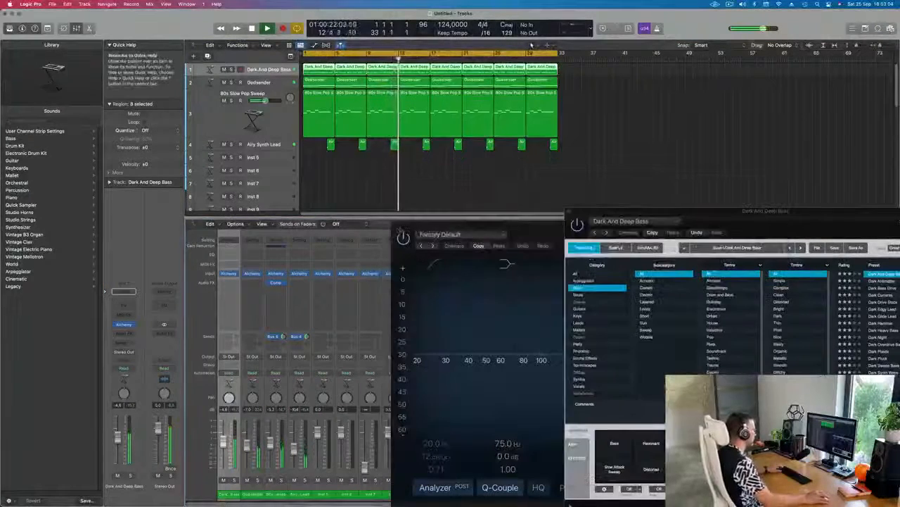
{"action": "key", "text": "super+w"}
{"action": "key", "text": "Return"}
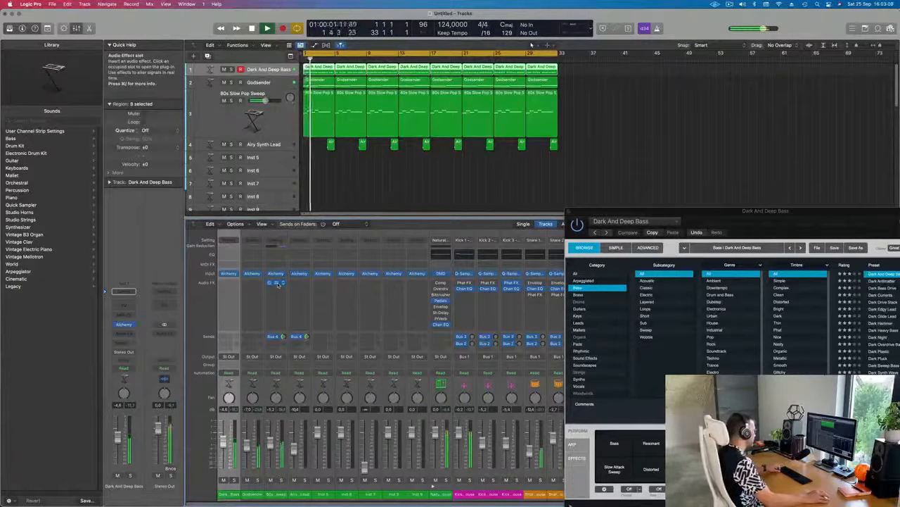
Copy the Compressor from the 80s Slow Pop Sweep channel to the Dark And Deep Bass channel and check its release setting.
{"action": "left_click_drag", "start_coordinate": [278, 285], "coordinate": [234, 285]}
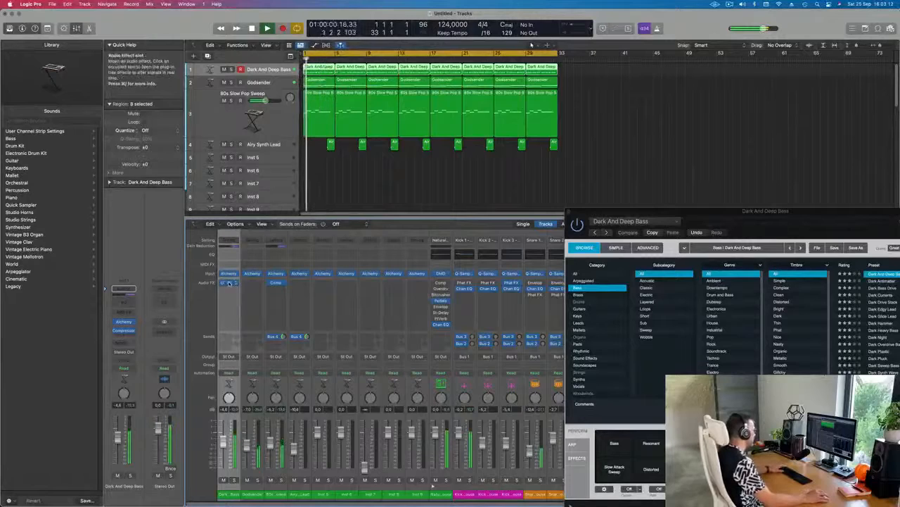
{"action": "left_click", "coordinate": [228, 283]}
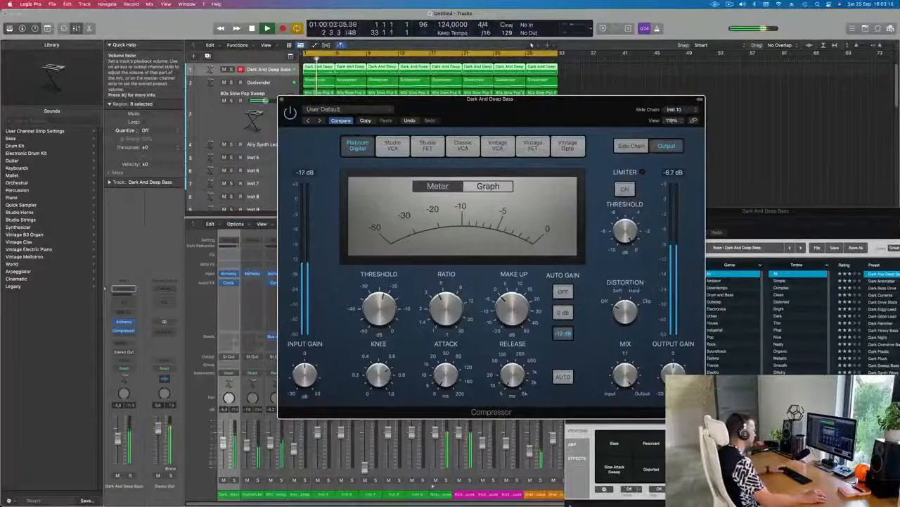
{"action": "left_click", "coordinate": [563, 377]}
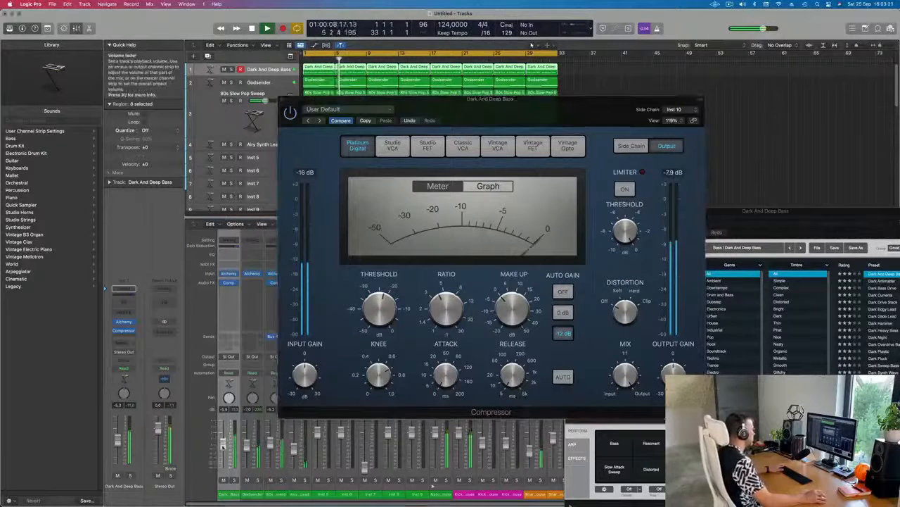
{"action": "key", "text": "super+w"}
{"action": "key", "text": "Return"}
Open Alchemy on the Dark And Deep Bass track and raise the track's volume to about -4.9 dB.
{"action": "left_click", "coordinate": [230, 273]}
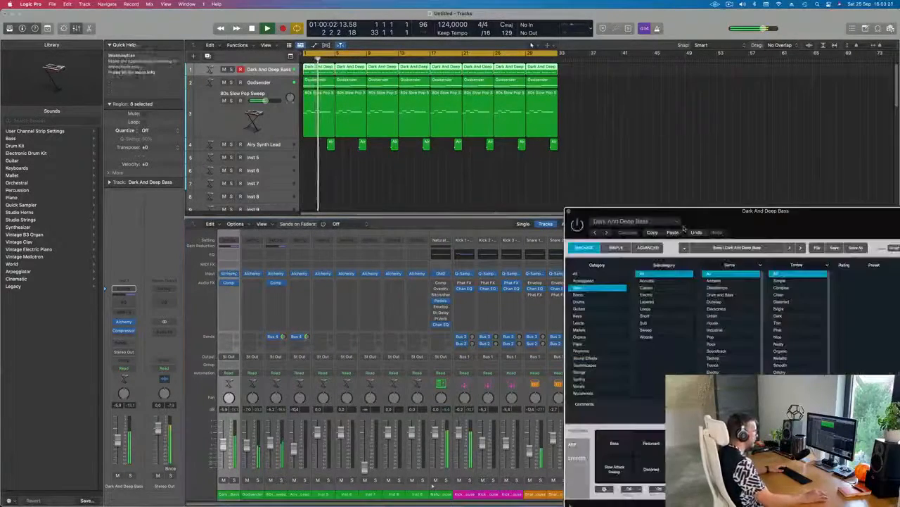
{"action": "left_click_drag", "start_coordinate": [779, 212], "coordinate": [523, 119]}
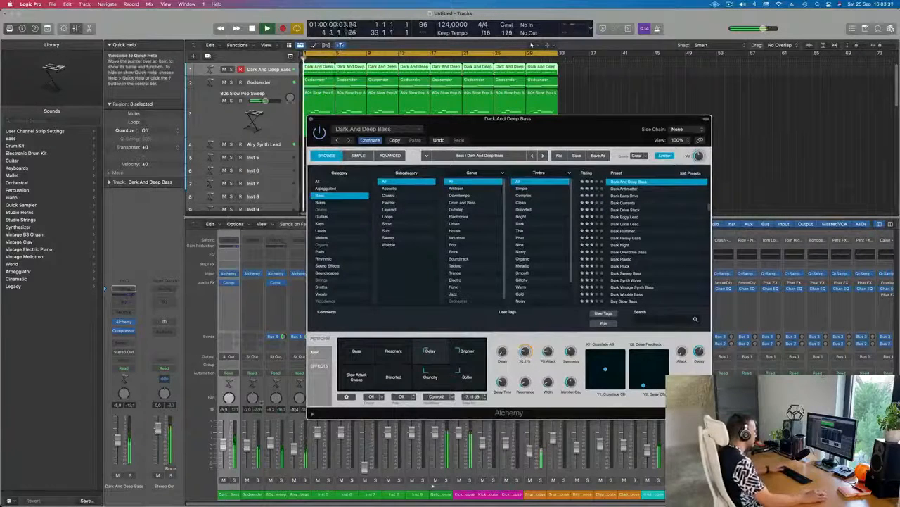
{"action": "left_click_drag", "start_coordinate": [118, 439], "coordinate": [119, 437]}
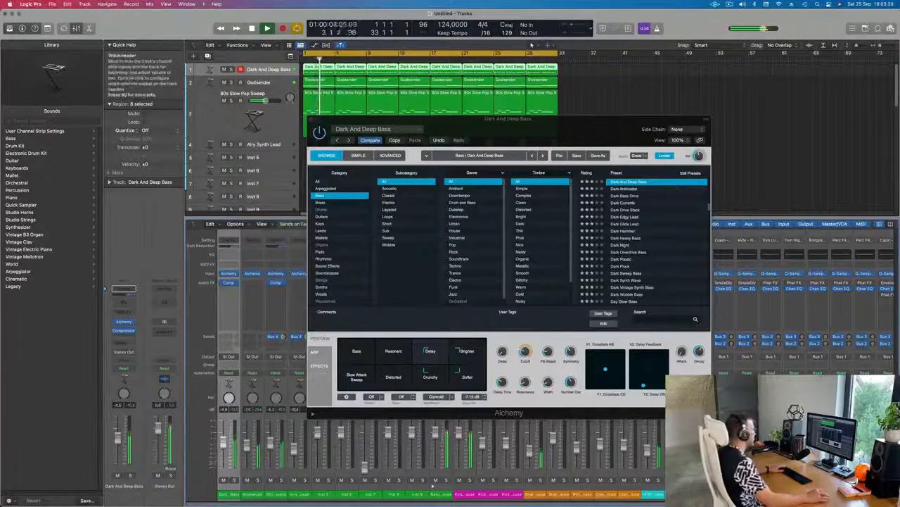
{"action": "left_click", "coordinate": [311, 120]}
{"action": "key", "text": "super+Left"}
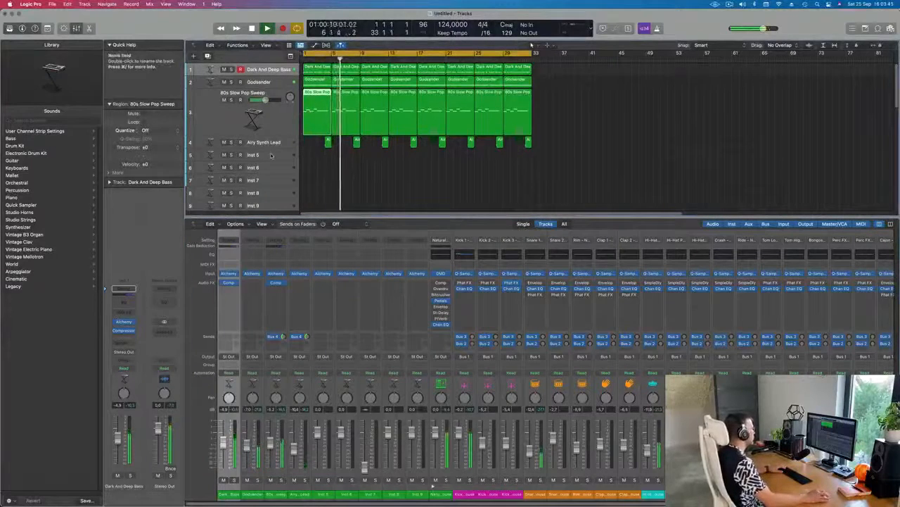
Load the 70s Space Pad preset from the Pads category in Alchemy on the Inst 5 track.
{"action": "left_click", "coordinate": [272, 158]}
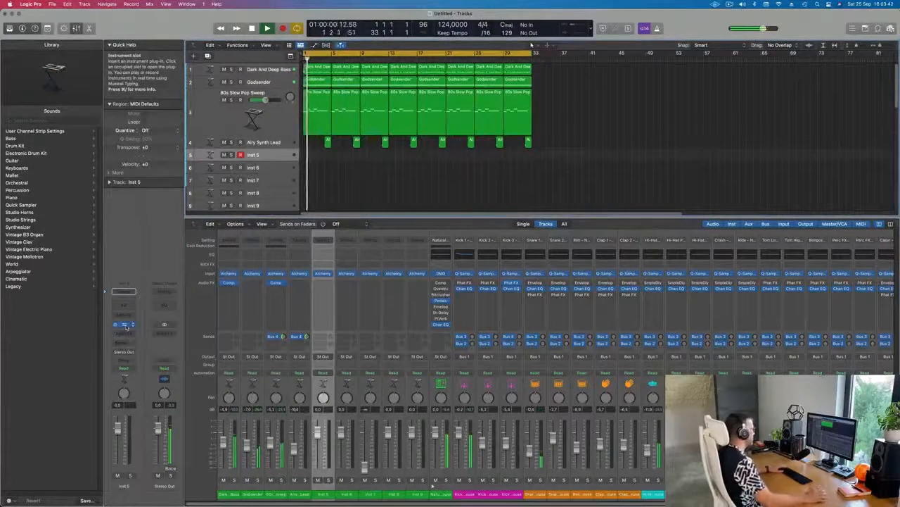
{"action": "left_click", "coordinate": [124, 325]}
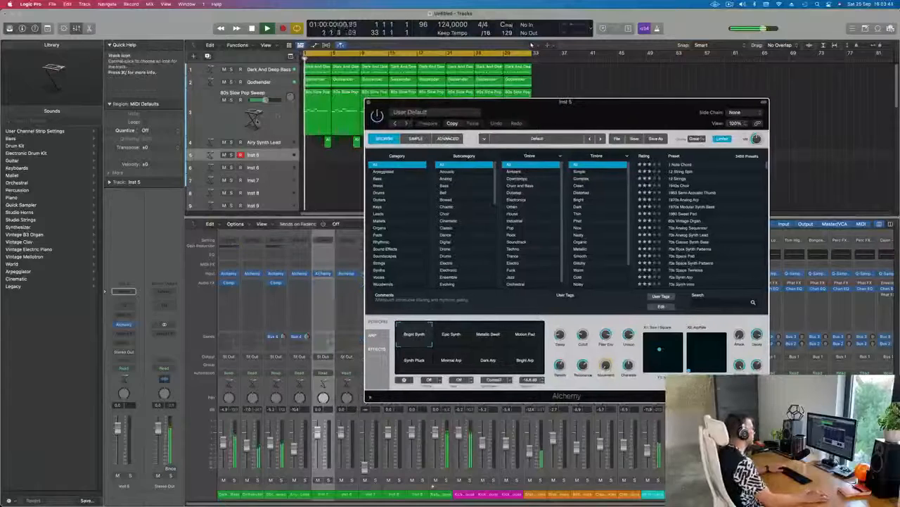
{"action": "left_click", "coordinate": [256, 123]}
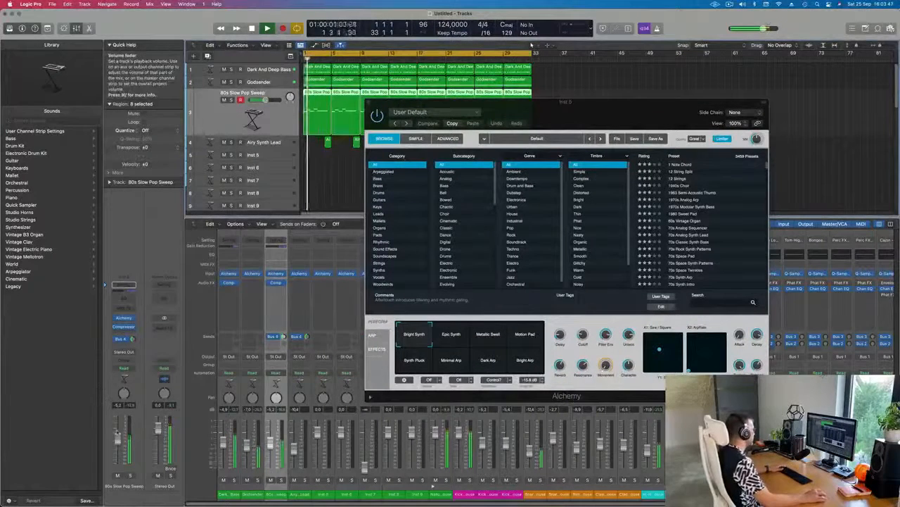
{"action": "left_click", "coordinate": [123, 318]}
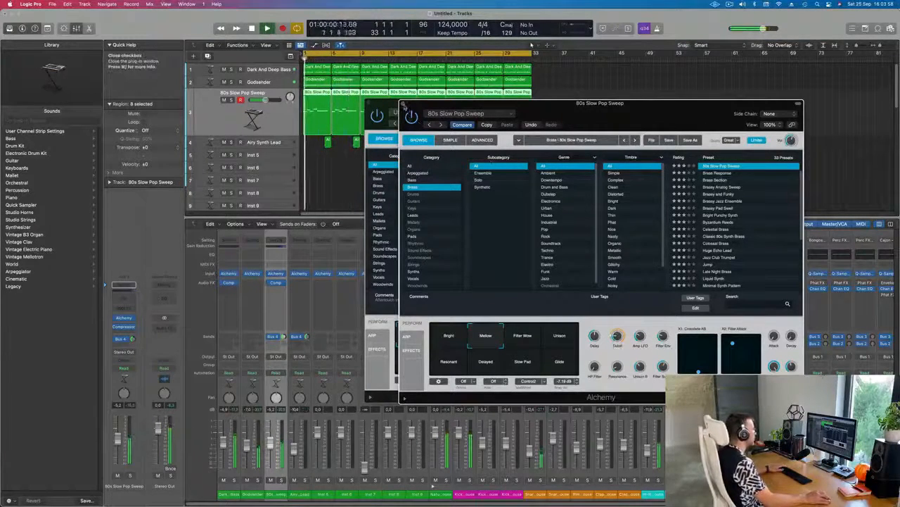
{"action": "left_click", "coordinate": [404, 104]}
{"action": "left_click_drag", "start_coordinate": [508, 108], "coordinate": [452, 108]}
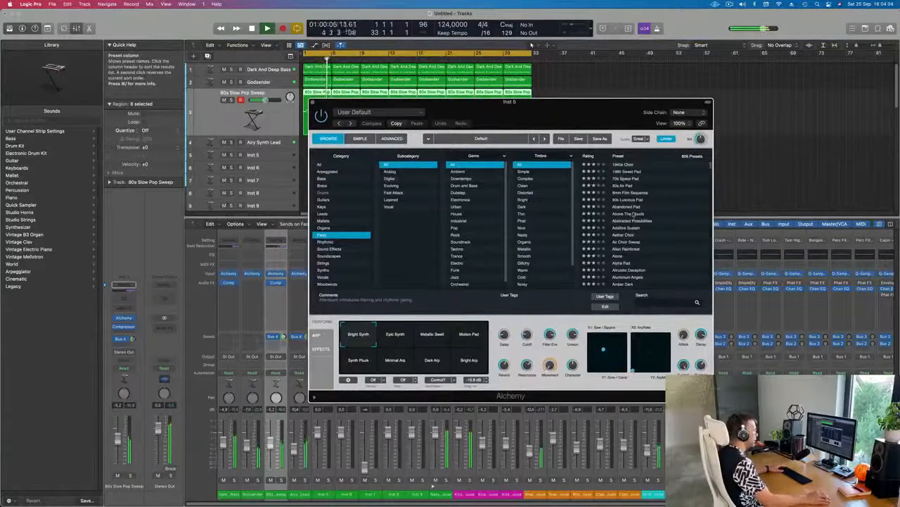
{"action": "left_click", "coordinate": [616, 181]}
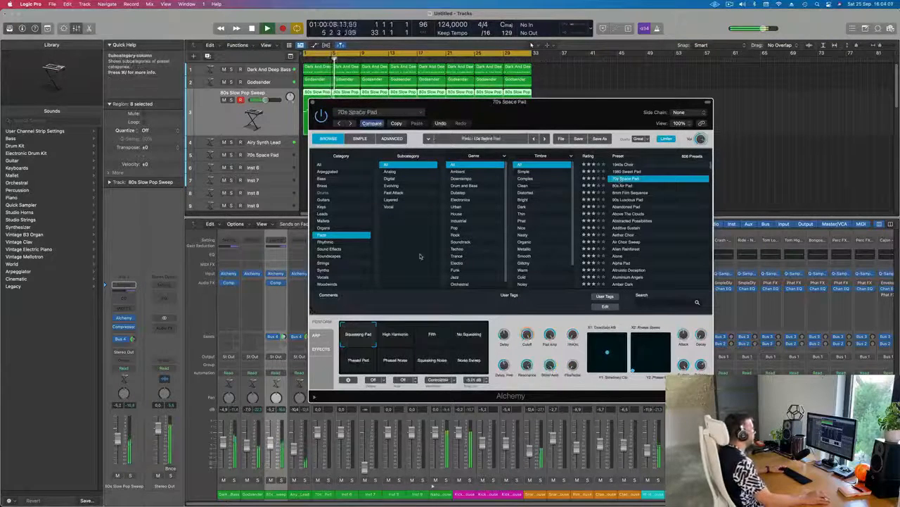
Show the Musical Typing keyboard and play test notes over the looping track.
{"action": "left_click_drag", "start_coordinate": [596, 112], "coordinate": [594, 111]}
{"action": "key", "text": "super+k"}
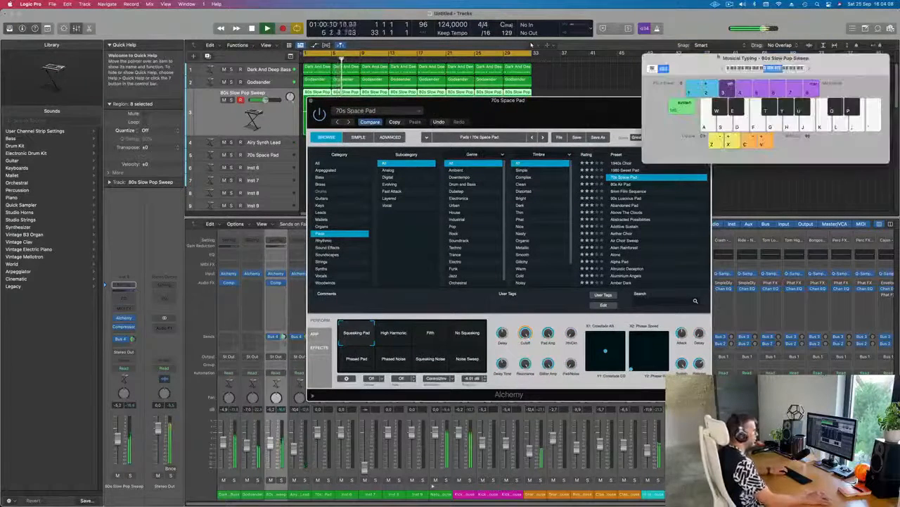
{"action": "left_click_drag", "start_coordinate": [583, 110], "coordinate": [549, 126]}
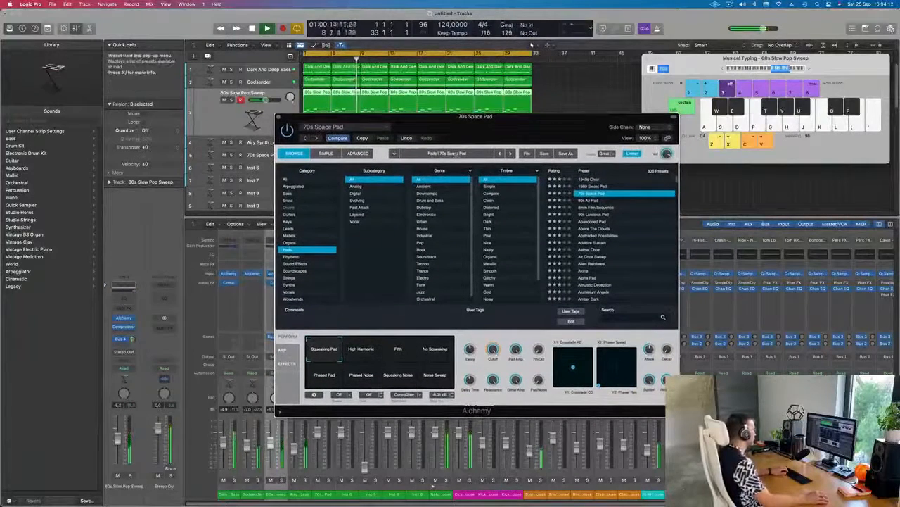
{"action": "key", "text": "s"}
{"action": "key", "text": "j"}
{"action": "key", "text": "k"}
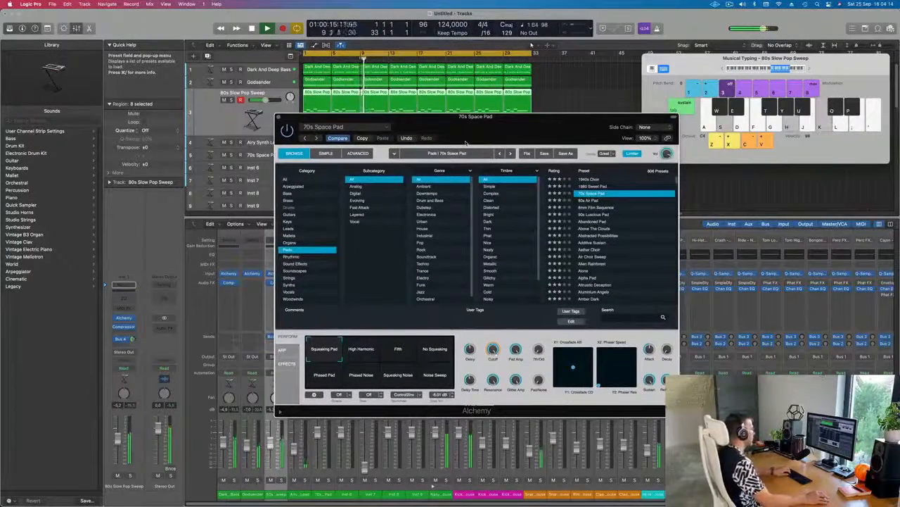
{"action": "key", "text": "d"}
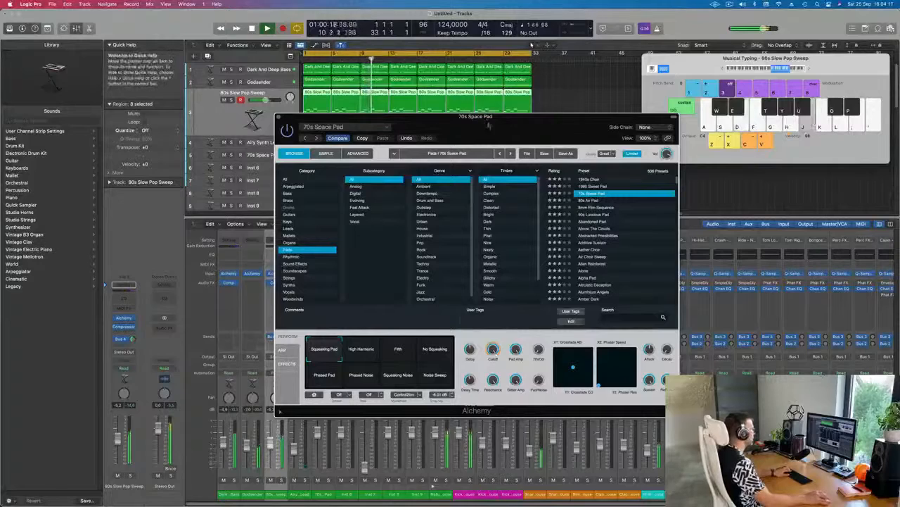
Select the 70s Space Pad track as the Musical Typing target and reposition its Alchemy window.
{"action": "left_click_drag", "start_coordinate": [439, 115], "coordinate": [571, 180]}
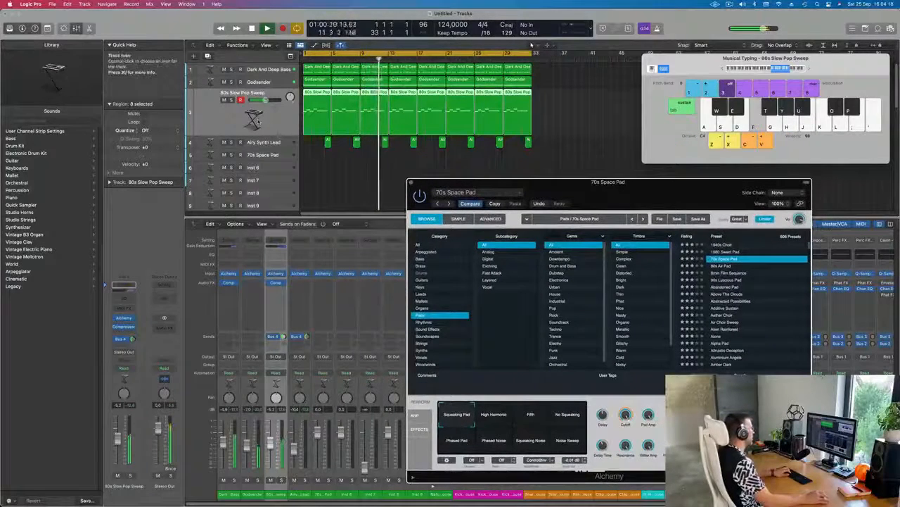
{"action": "left_click", "coordinate": [275, 157]}
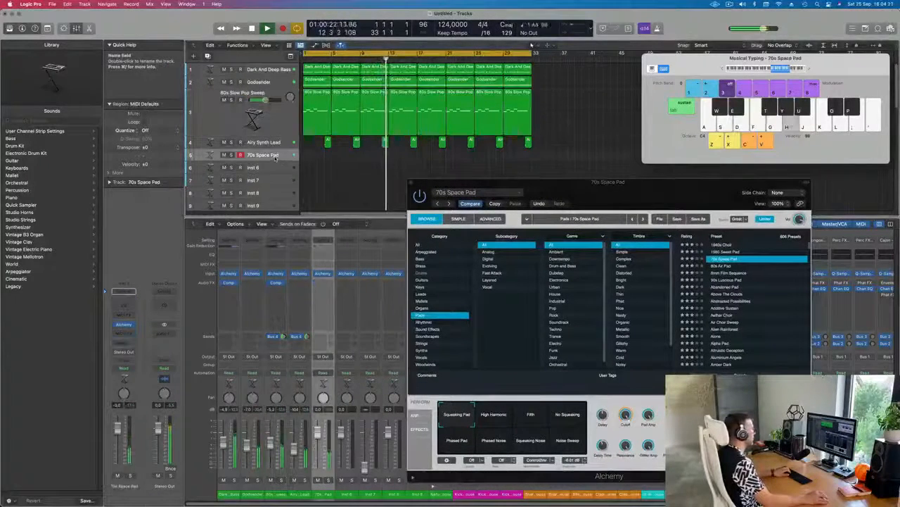
{"action": "left_click_drag", "start_coordinate": [609, 184], "coordinate": [473, 130]}
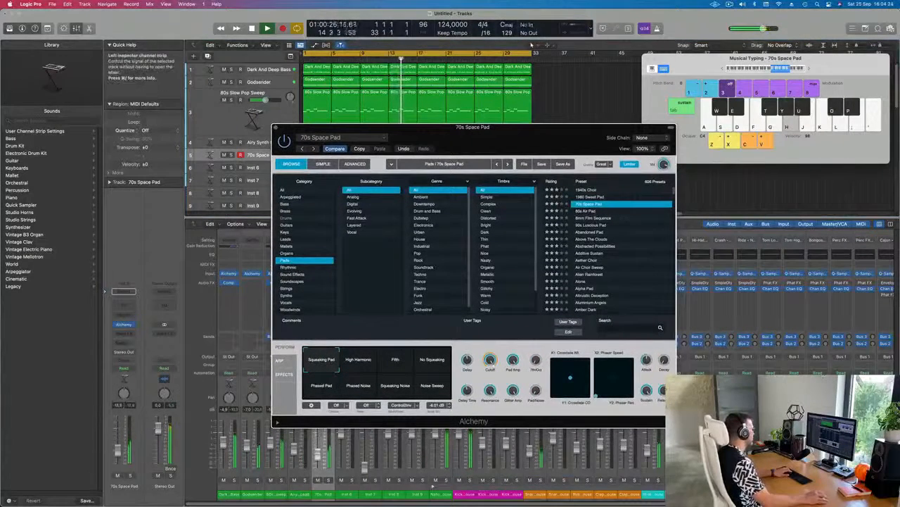
Add a Bus 3 Reverb send to the 70s Space Pad channel and reassign that send to Bus 4.
{"action": "left_click", "coordinate": [124, 341]}
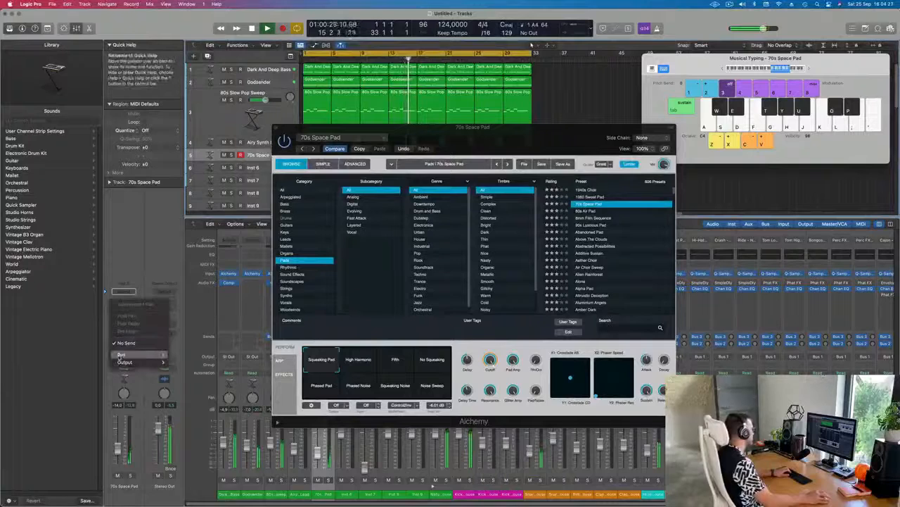
{"action": "mouse_move", "coordinate": [123, 354]}
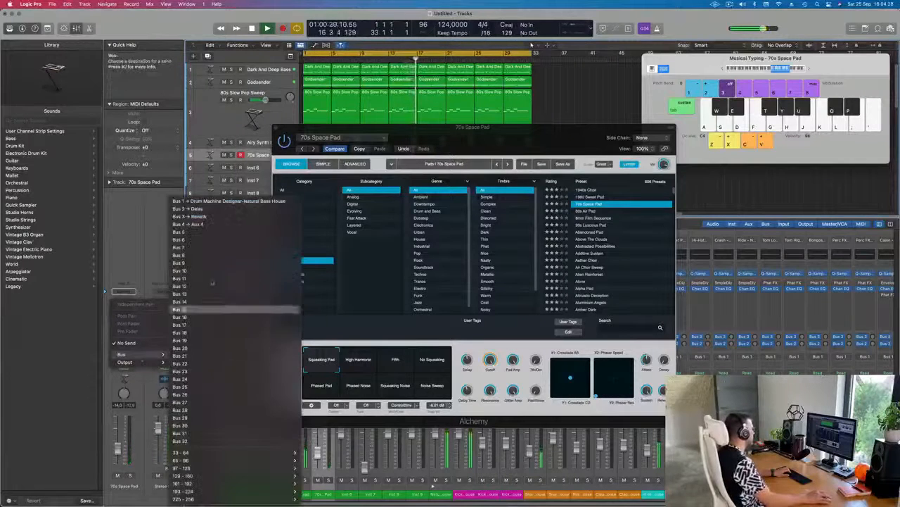
{"action": "left_click", "coordinate": [218, 218]}
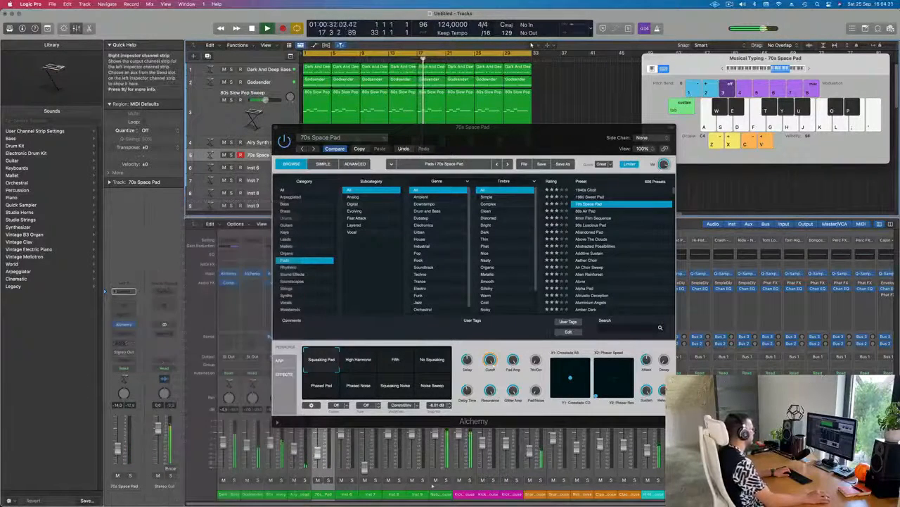
{"action": "left_click", "coordinate": [125, 340]}
{"action": "mouse_move", "coordinate": [148, 409]}
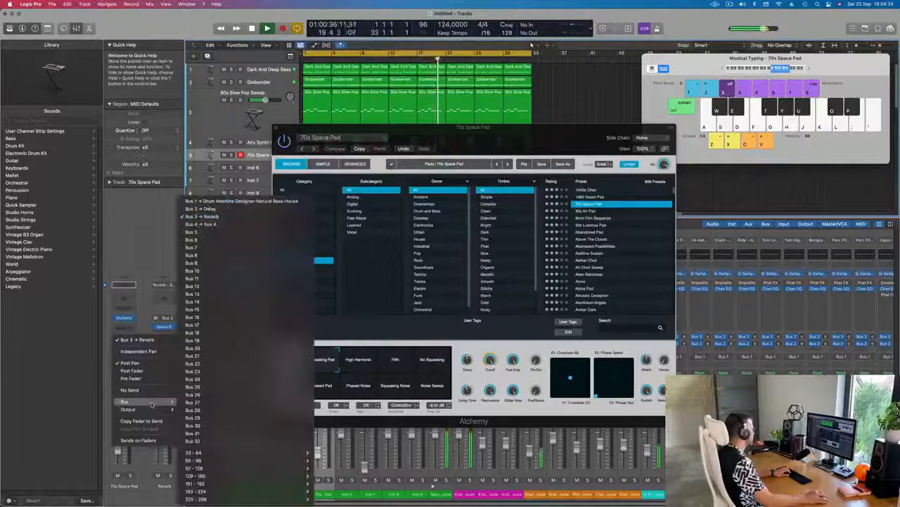
{"action": "left_click", "coordinate": [238, 223]}
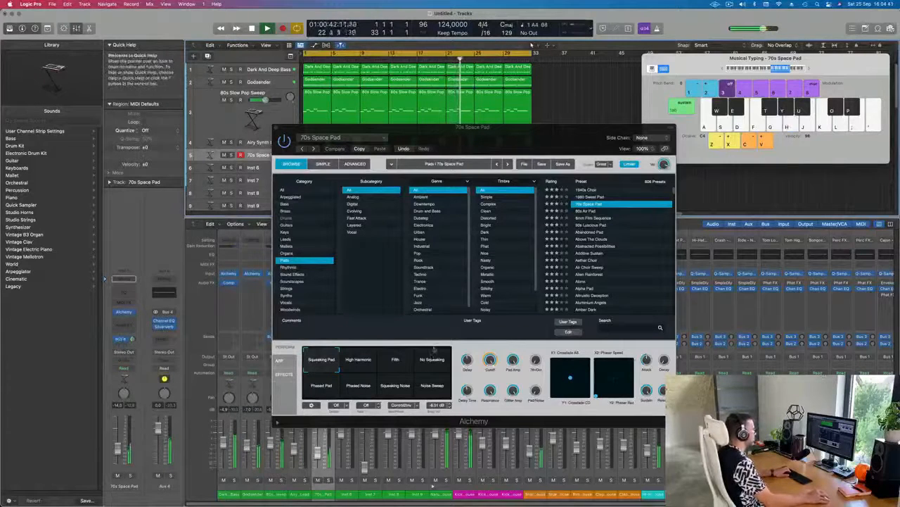
Try the No Squeaking variation, replace the pad with the 80s Air Pad preset and play test notes on it.
{"action": "left_click", "coordinate": [433, 357]}
{"action": "key", "text": "h"}
{"action": "left_click", "coordinate": [588, 211]}
{"action": "key", "text": "h"}
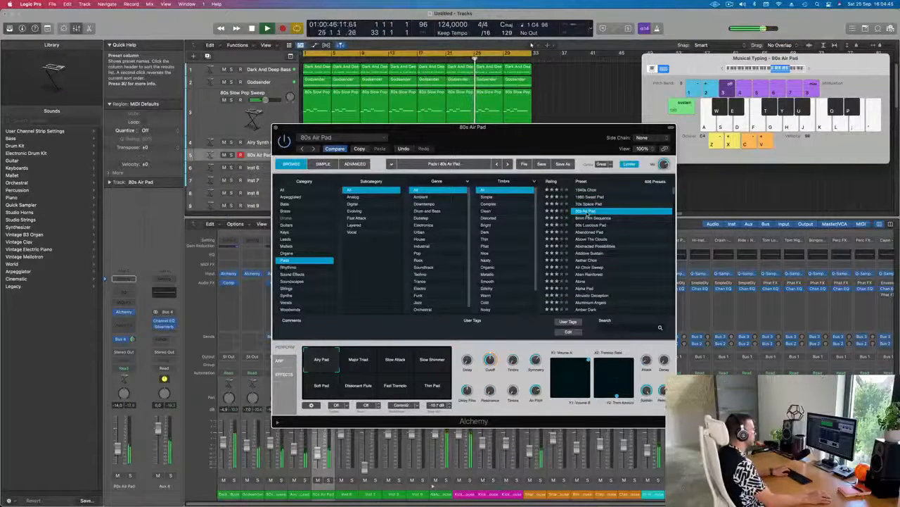
{"action": "key", "text": "d"}
{"action": "key", "text": "f"}
{"action": "key", "text": "d"}
{"action": "key", "text": "s"}
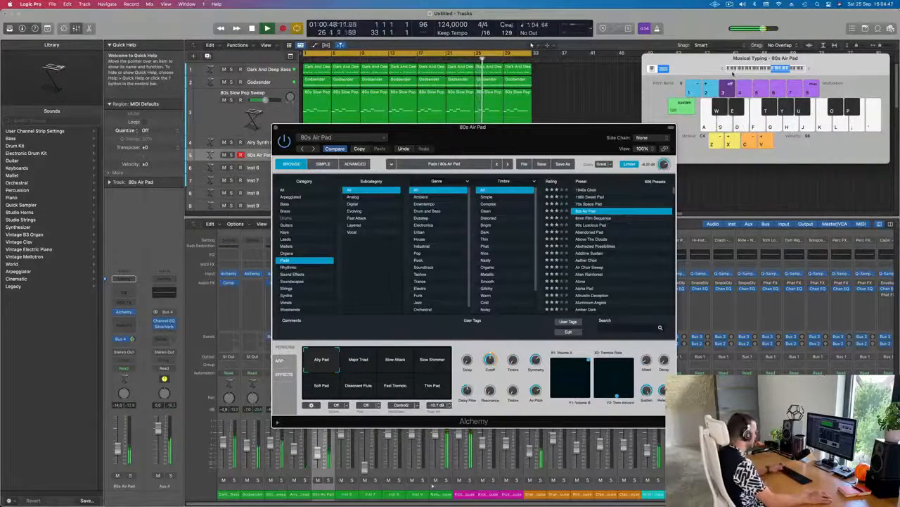
{"action": "key", "text": "s"}
{"action": "key", "text": "d"}
{"action": "key", "text": "a"}
Lower the Musical Typing octave to C3 and play test notes with the 80s Air Pad.
{"action": "left_click", "coordinate": [723, 68]}
{"action": "key", "text": "a"}
{"action": "key", "text": "d"}
{"action": "key", "text": "k"}
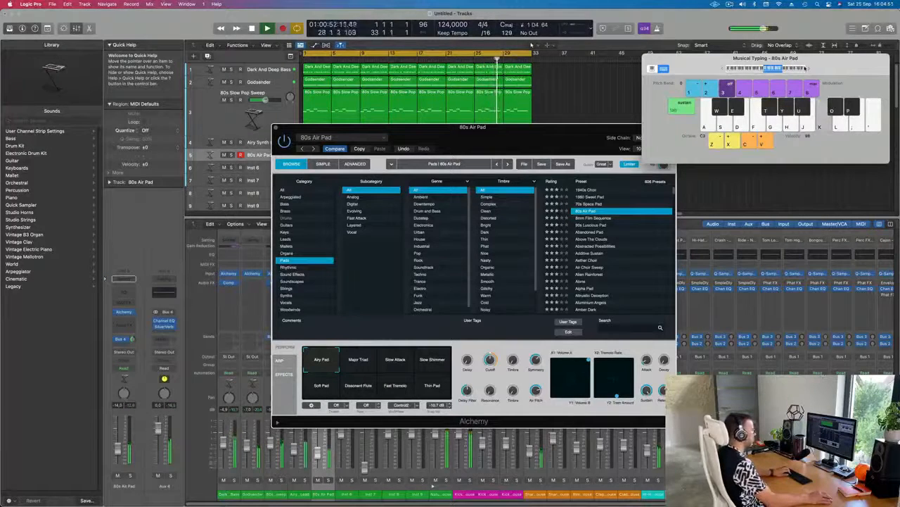
{"action": "key", "text": "j"}
Switch the 80s Air Pad to its Slow Attack variation and raise the track's volume to about -8.8 dB while playing notes.
{"action": "left_click", "coordinate": [401, 362]}
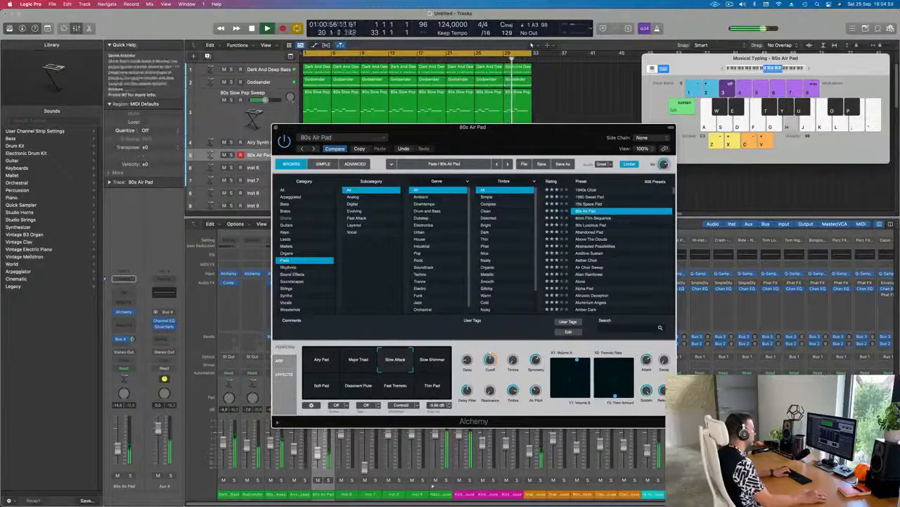
{"action": "key", "text": "h"}
{"action": "left_click_drag", "start_coordinate": [317, 452], "coordinate": [317, 442]}
{"action": "key", "text": "j"}
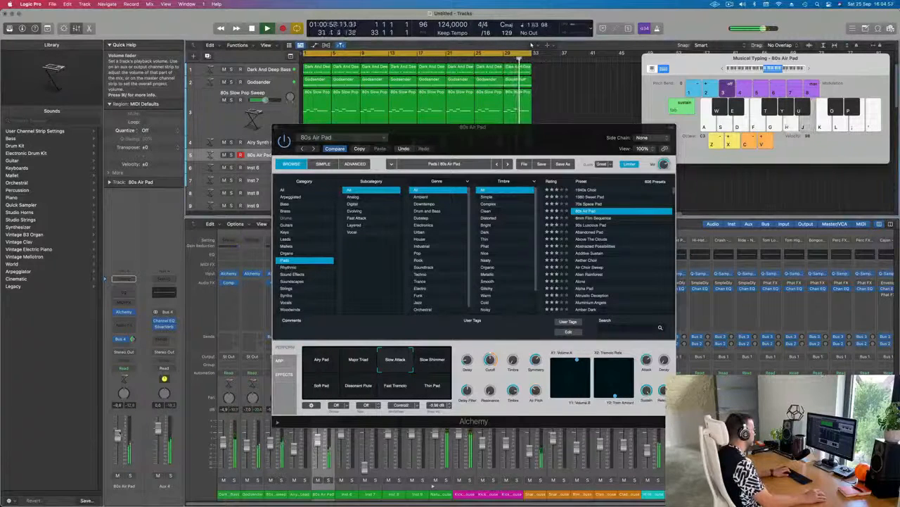
Try the Slow Shimmer, Soft Pad, Dissonant Flute, Fast Tremolo and Thin Pad variations of the 80s Air Pad while playing test notes.
{"action": "left_click", "coordinate": [427, 372]}
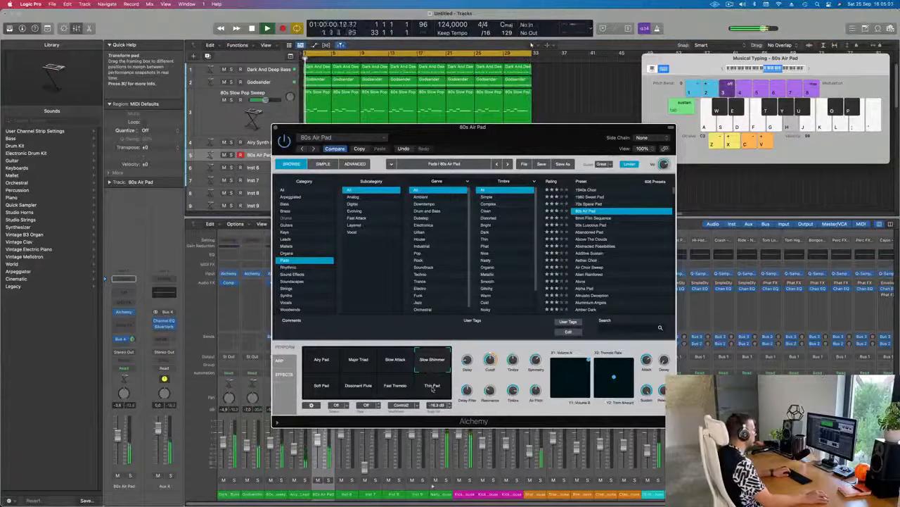
{"action": "key", "text": "h"}
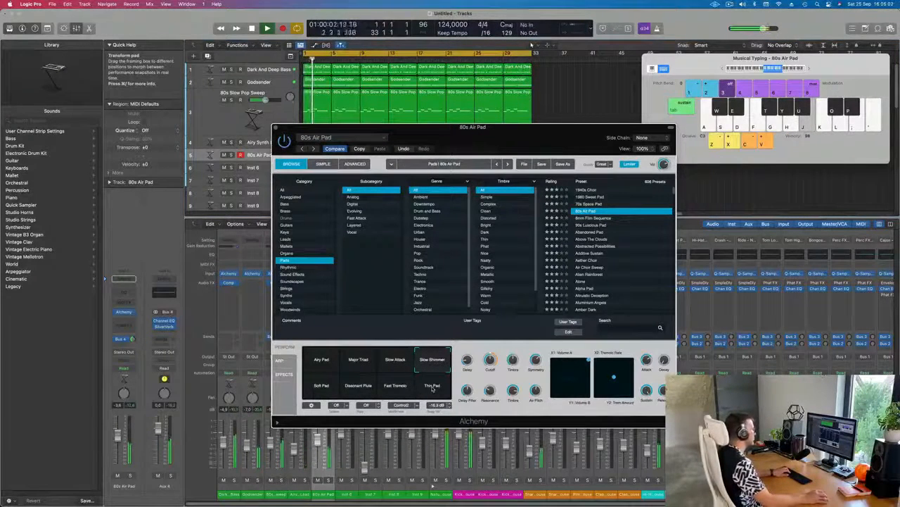
{"action": "key", "text": "j"}
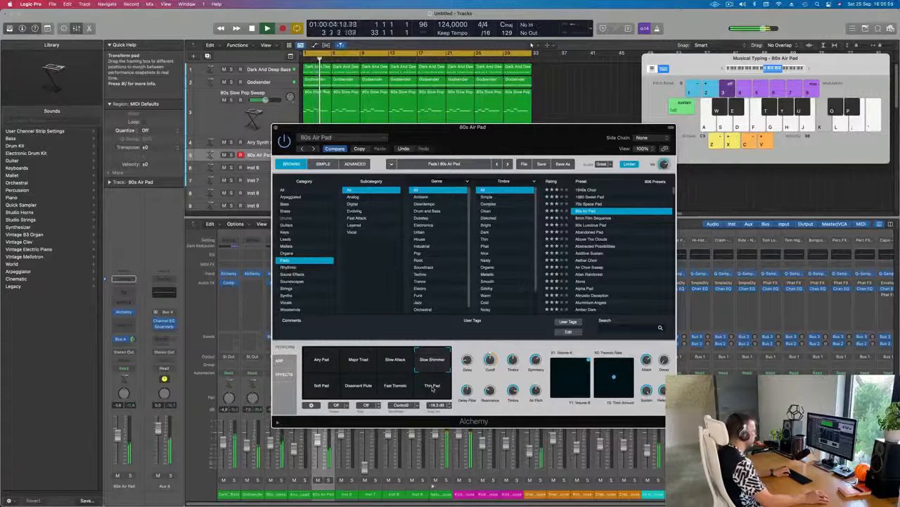
{"action": "key", "text": "l"}
{"action": "left_click", "coordinate": [320, 386]}
{"action": "key", "text": "l"}
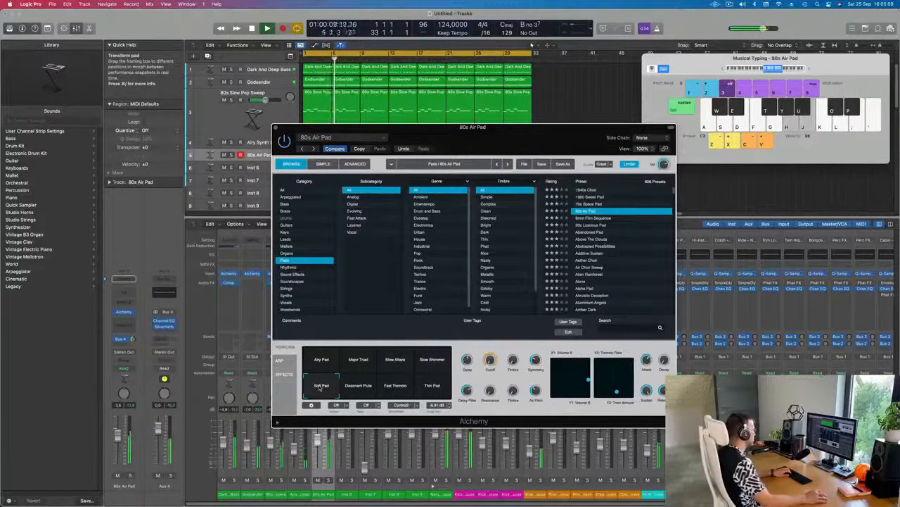
{"action": "left_click", "coordinate": [344, 386]}
{"action": "key", "text": "h"}
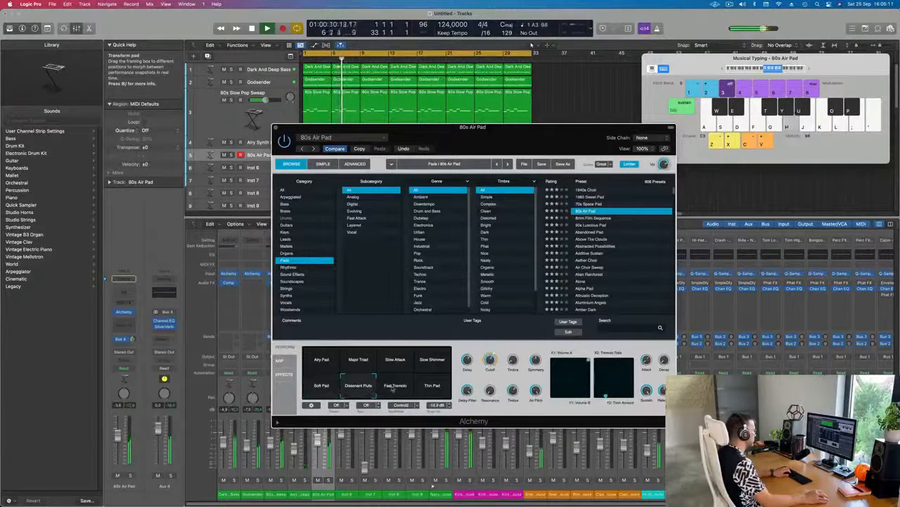
{"action": "left_click", "coordinate": [399, 389]}
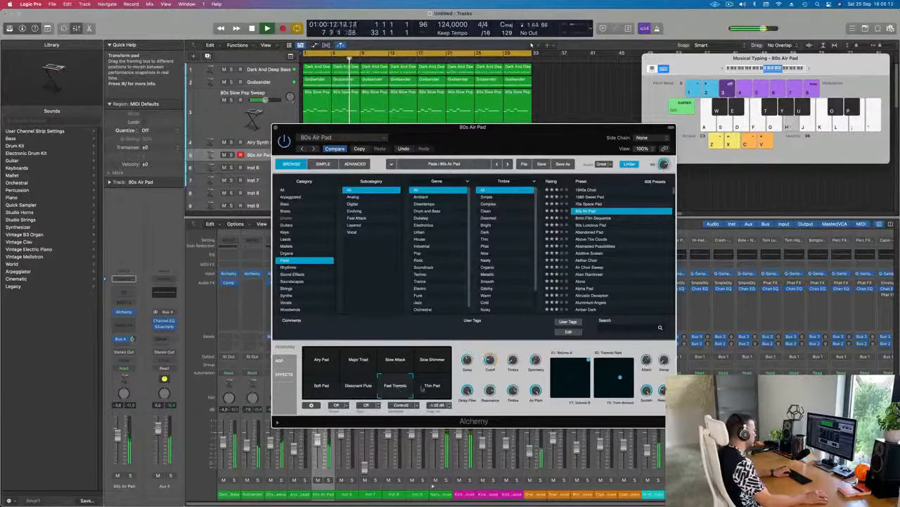
{"action": "left_click", "coordinate": [431, 385]}
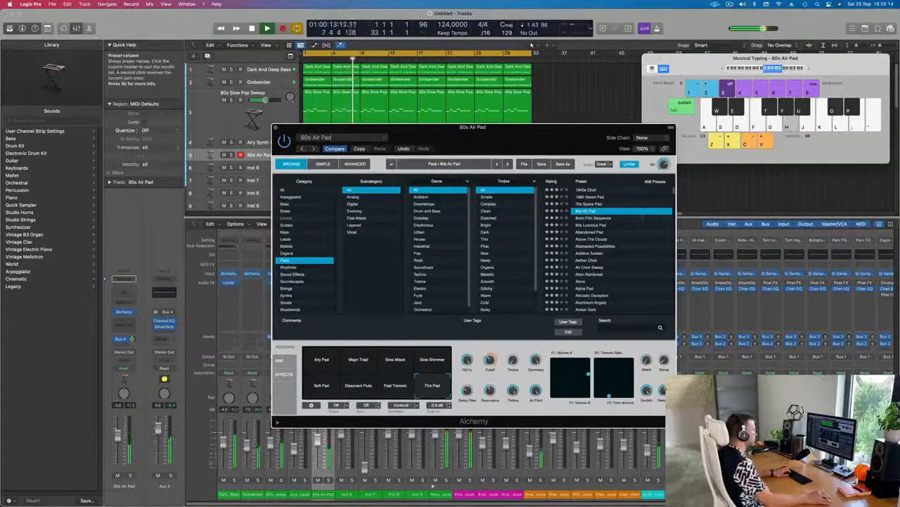
Replace the pad with the 90s Luscious Pad preset and lower its track volume to about -10.6 dB while playing notes.
{"action": "left_click", "coordinate": [600, 226]}
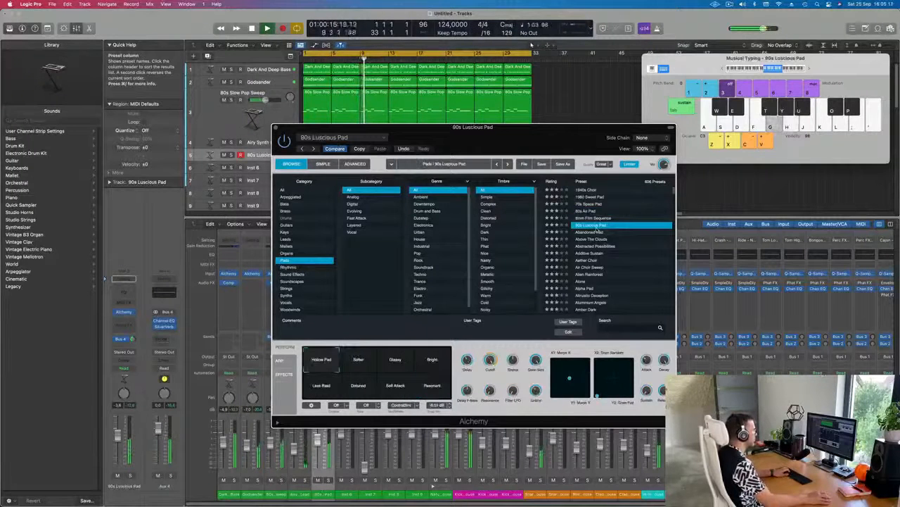
{"action": "key", "text": "d"}
{"action": "key", "text": "g"}
{"action": "key", "text": "h"}
{"action": "key", "text": "g"}
{"action": "left_click_drag", "start_coordinate": [118, 451], "coordinate": [118, 453]}
{"action": "key", "text": ";"}
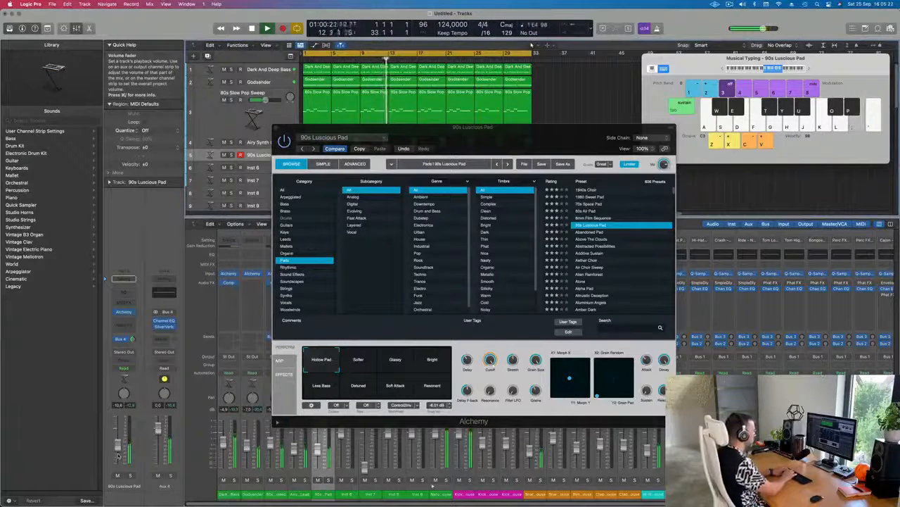
{"action": "key", "text": "'"}
{"action": "key", "text": ";"}
Raise the Musical Typing octave to C4 and rehearse notes with the 90s Luscious Pad over the playing loop.
{"action": "left_click", "coordinate": [808, 68]}
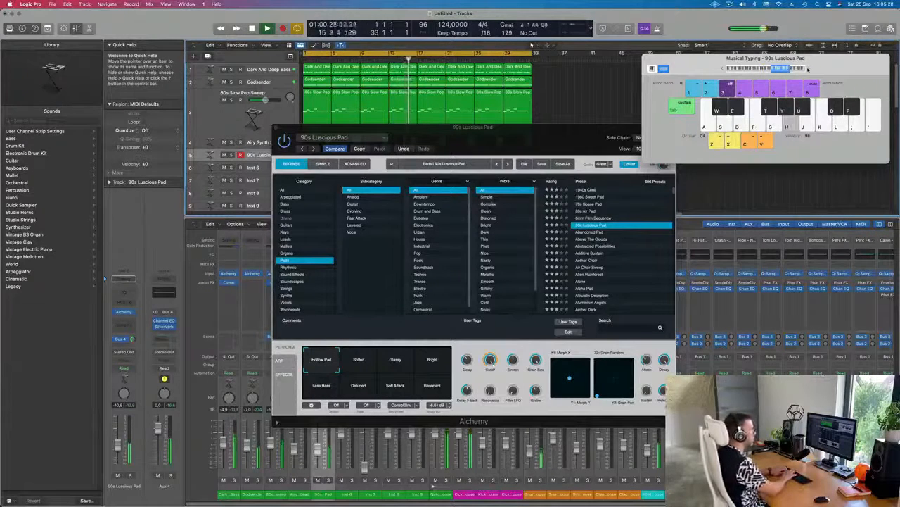
{"action": "key", "text": "f"}
{"action": "key", "text": "h"}
{"action": "key", "text": "g"}
{"action": "key", "text": "semicolon"}
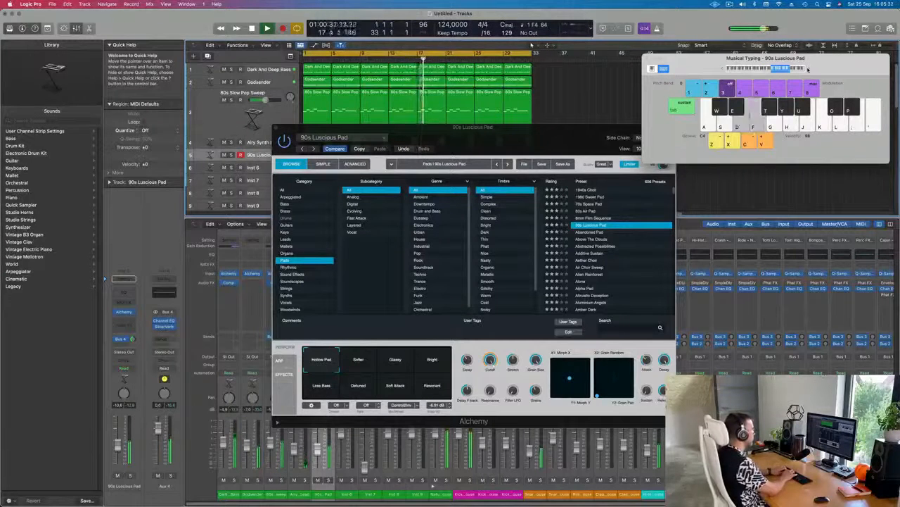
{"action": "key", "text": "g"}
{"action": "key", "text": "l"}
{"action": "key", "text": "k"}
{"action": "key", "text": "g"}
{"action": "key", "text": "d"}
{"action": "key", "text": "s"}
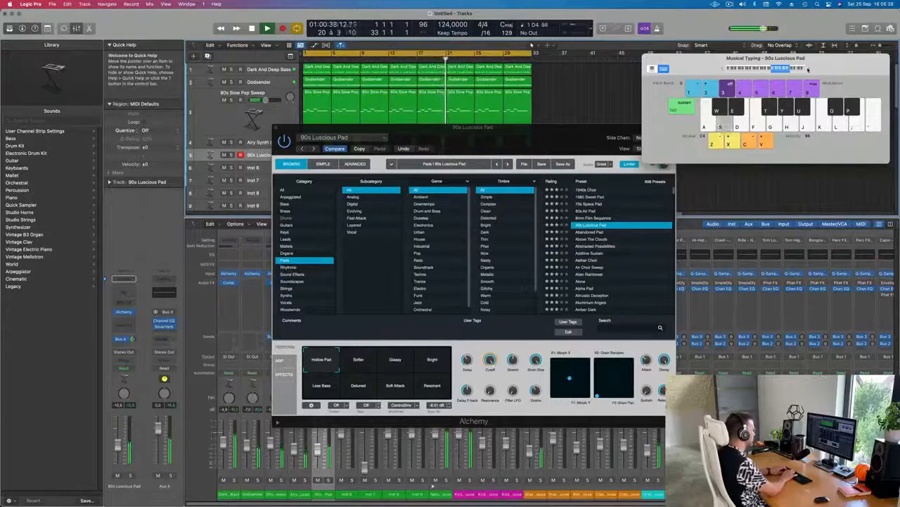
{"action": "key", "text": "s"}
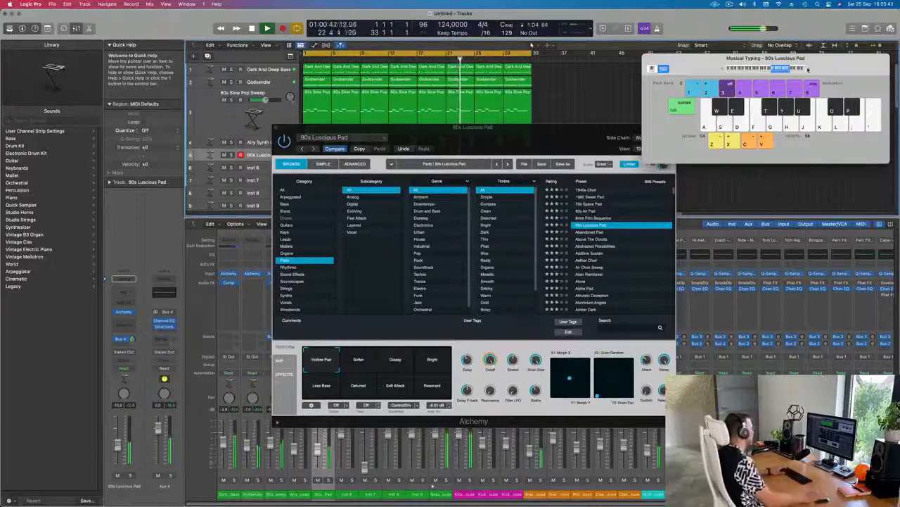
Move the synth window off the tracks and record a repeated D4 part on the 90s Luscious Pad track from bar 25 to 29.
{"action": "left_click_drag", "start_coordinate": [441, 142], "coordinate": [688, 164]}
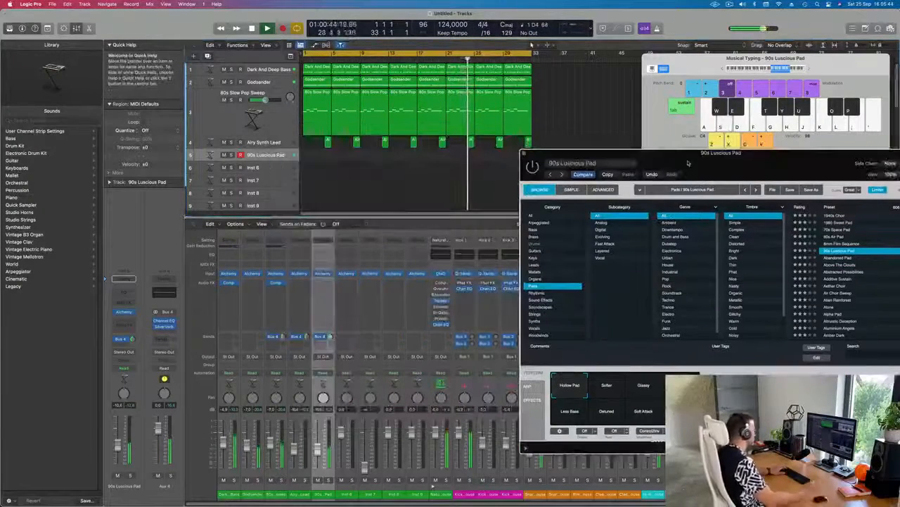
{"action": "key", "text": "r"}
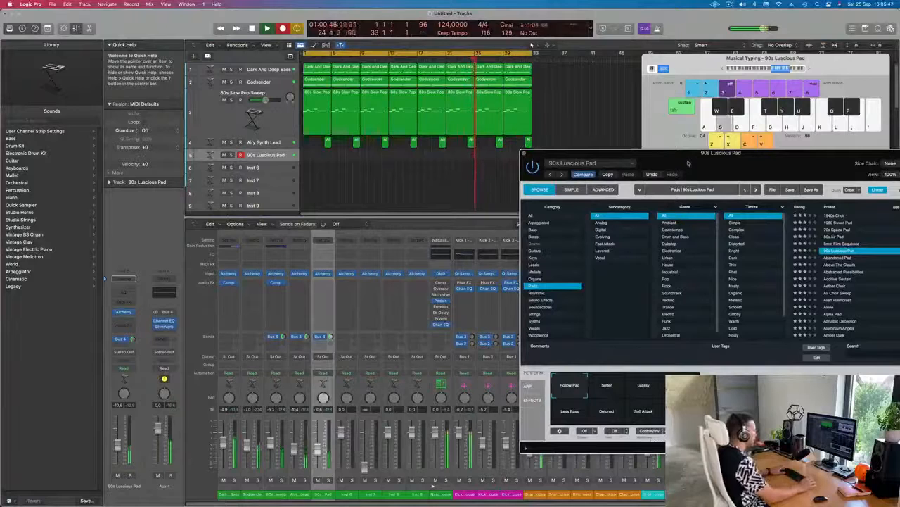
{"action": "key", "text": "s"}
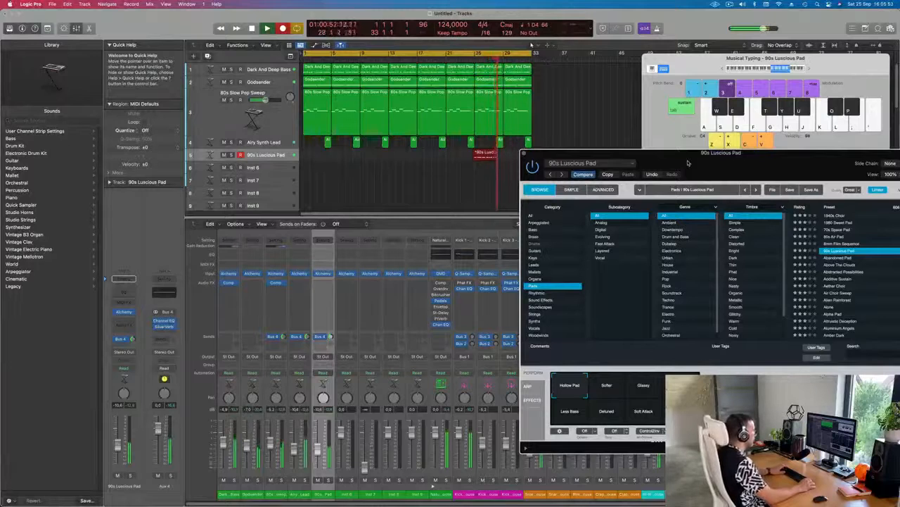
{"action": "key", "text": "space"}
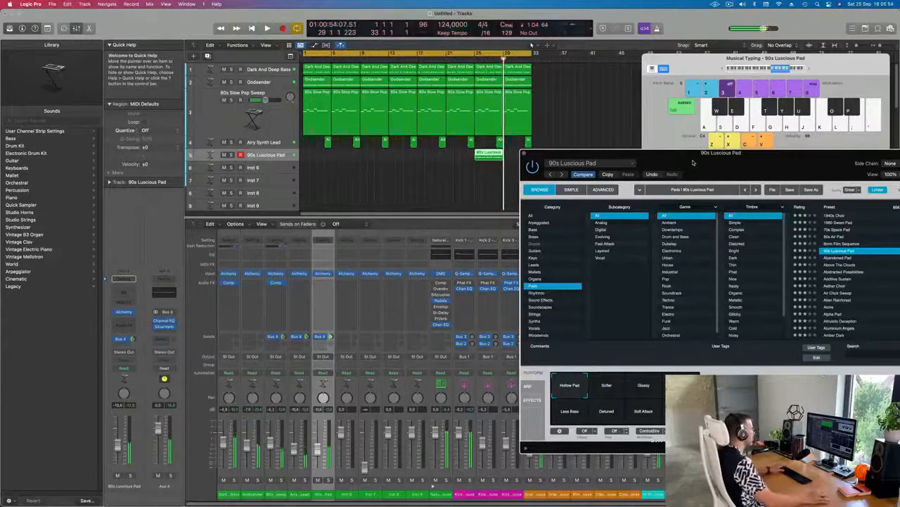
Move the recorded 90s Luscious Pad region to bar 1, open it in the Piano Roll and play it back.
{"action": "left_click_drag", "start_coordinate": [489, 153], "coordinate": [317, 155]}
{"action": "double_click", "coordinate": [317, 153]}
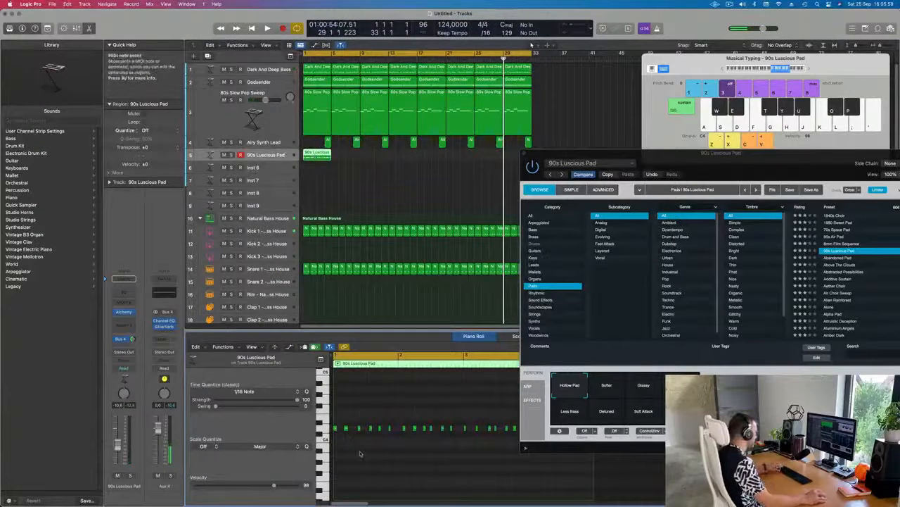
{"action": "key", "text": "space"}
Try the Less Bass variation of the 90s Luscious Pad and switch back to Hollow Pad during playback.
{"action": "left_click_drag", "start_coordinate": [735, 170], "coordinate": [515, 148]}
{"action": "left_click_drag", "start_coordinate": [349, 362], "coordinate": [353, 404]}
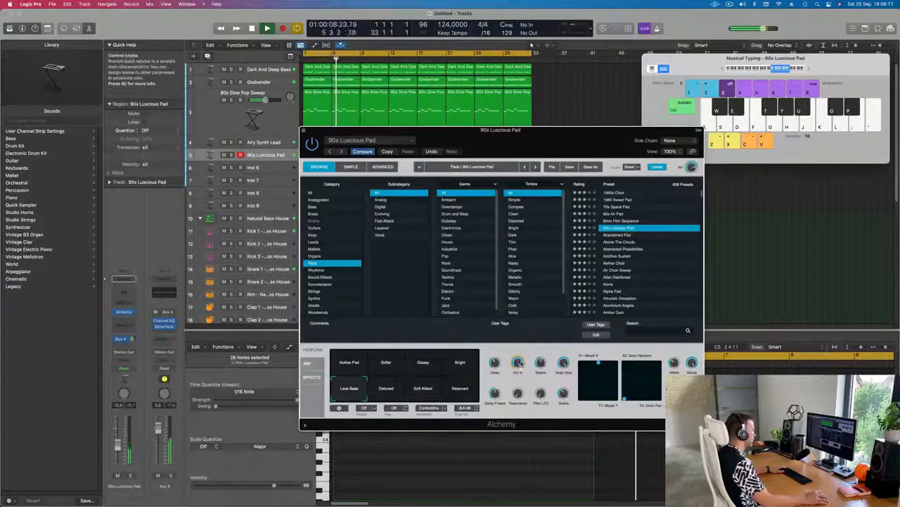
{"action": "key", "text": "Return"}
{"action": "left_click", "coordinate": [350, 363]}
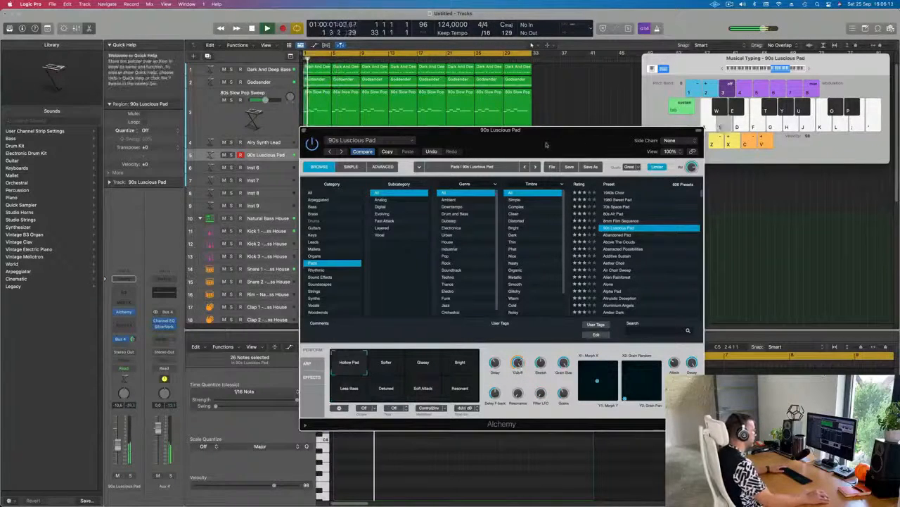
Adjust the 90s Luscious Pad's Cutoff and lower its track volume while listening to the mix.
{"action": "left_click_drag", "start_coordinate": [493, 130], "coordinate": [608, 73]}
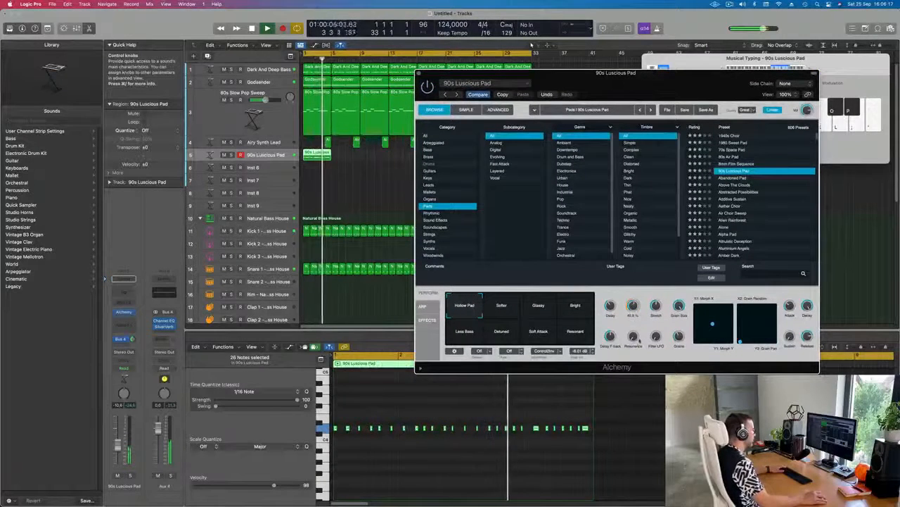
{"action": "left_click_drag", "start_coordinate": [641, 336], "coordinate": [636, 313]}
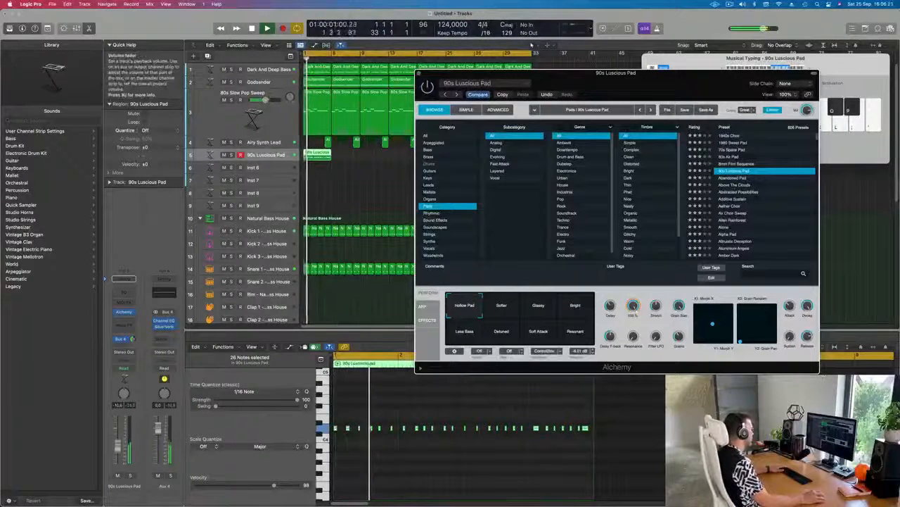
{"action": "left_click_drag", "start_coordinate": [118, 444], "coordinate": [119, 456]}
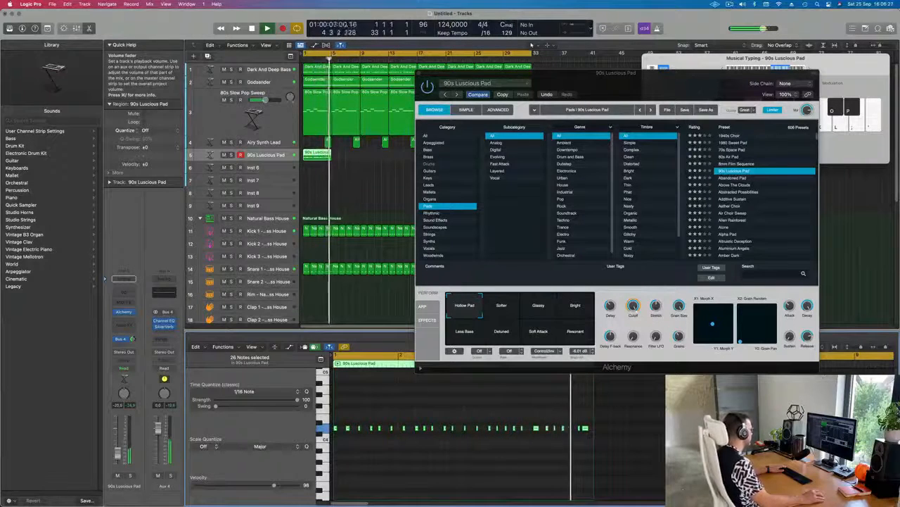
{"action": "left_click_drag", "start_coordinate": [118, 456], "coordinate": [118, 466]}
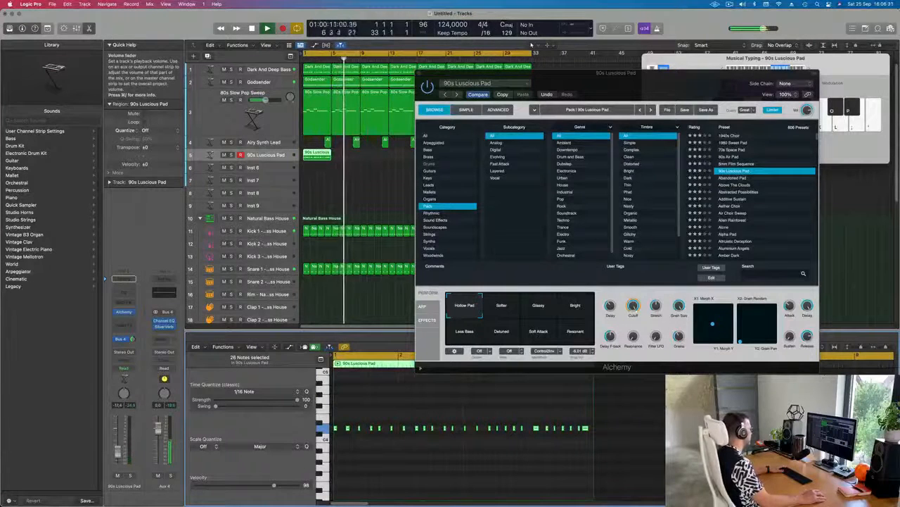
Repeat the 90s Luscious Pad region seven times so the part runs from bar 1 to bar 33.
{"action": "key", "text": "super+r"}
{"action": "key", "text": "super+r"}
{"action": "key", "text": "super+r"}
{"action": "key", "text": "super+r"}
{"action": "left_click_drag", "start_coordinate": [580, 75], "coordinate": [723, 135]}
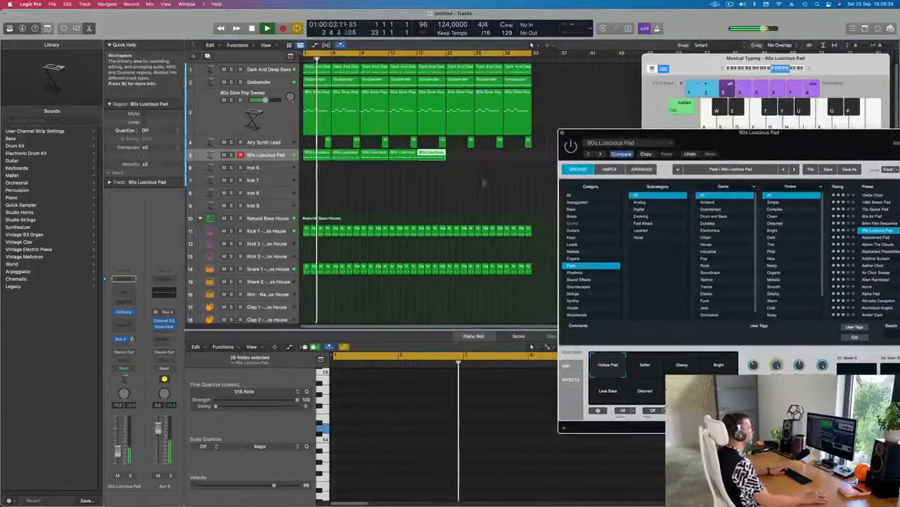
{"action": "key", "text": "super+r"}
{"action": "key", "text": "super+r"}
{"action": "key", "text": "super+r"}
{"action": "left_click", "coordinate": [498, 183]}
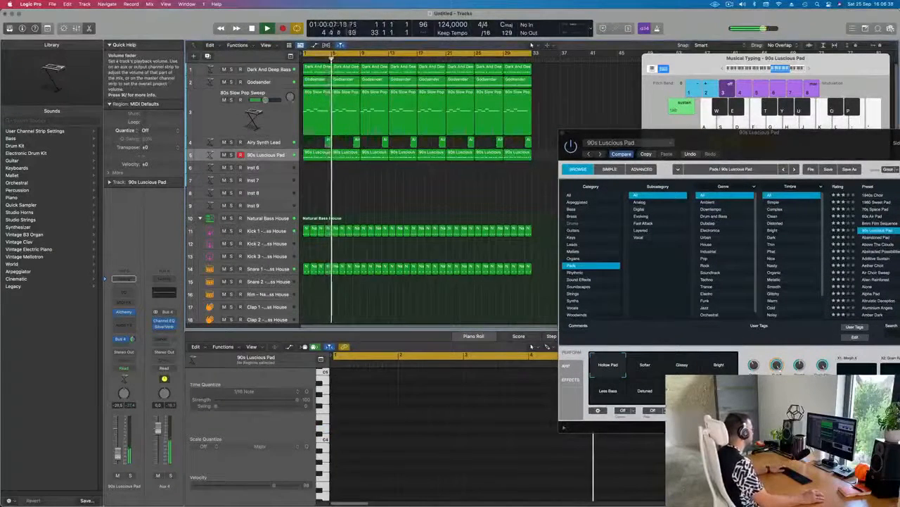
Lower the 90s Luscious Pad track's volume slightly further and close its Alchemy window.
{"action": "left_click_drag", "start_coordinate": [118, 454], "coordinate": [119, 457]}
{"action": "left_click_drag", "start_coordinate": [779, 149], "coordinate": [568, 166]}
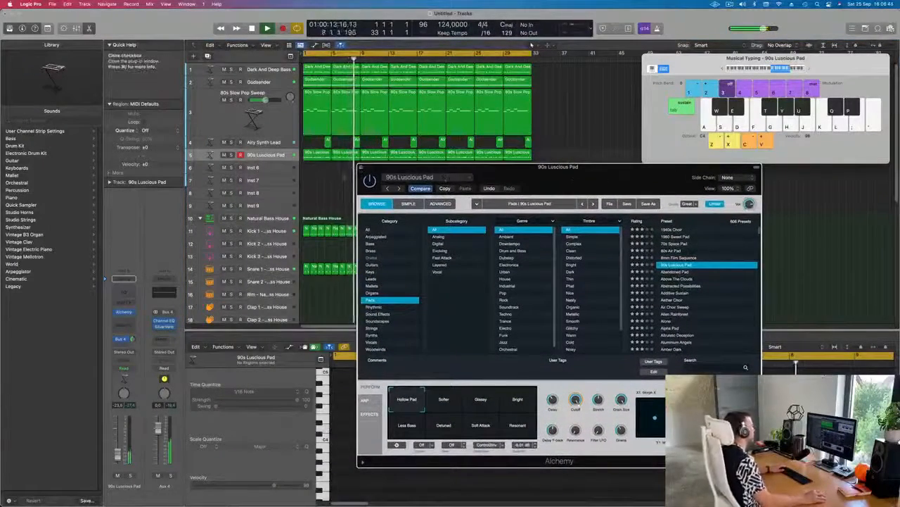
{"action": "left_click", "coordinate": [362, 164]}
Duplicate the Dark And Deep Bass track with its settings and copy its first region to bar 1 of the new track.
{"action": "left_click", "coordinate": [276, 70]}
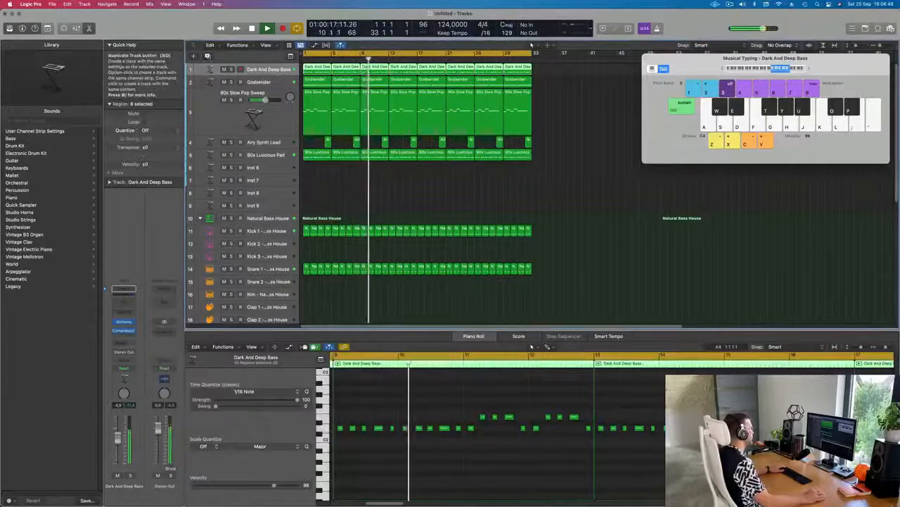
{"action": "key", "text": "super+d"}
{"action": "left_click", "coordinate": [319, 70]}
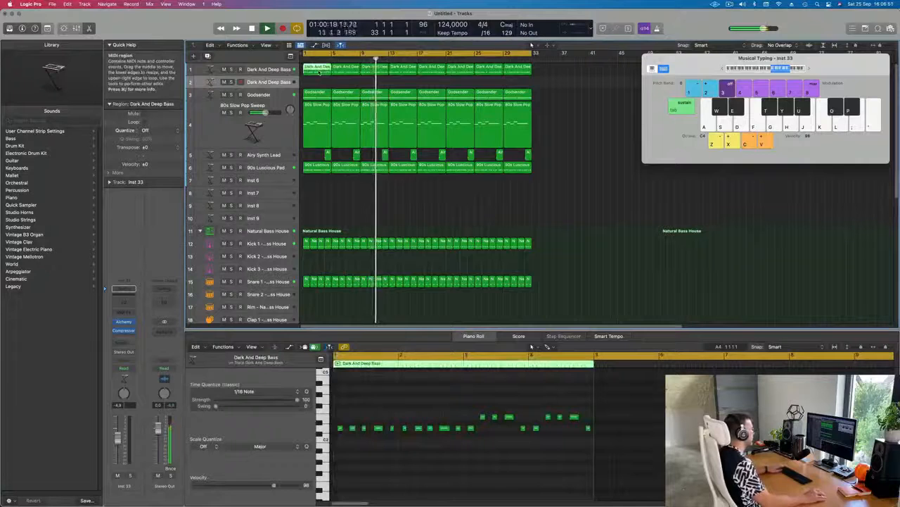
{"action": "key", "text": "space"}
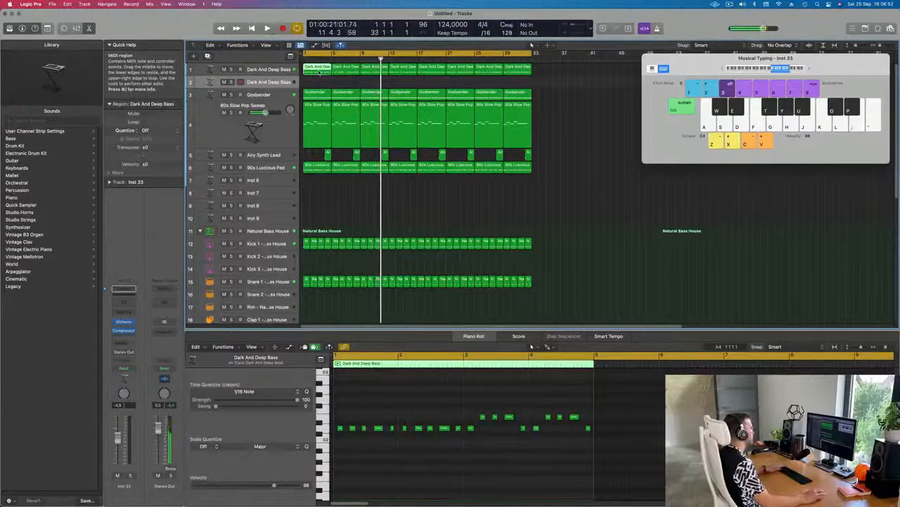
{"action": "left_click_drag", "start_coordinate": [319, 71], "coordinate": [319, 82]}
Repeat the copied Dark And Deep Bass region on the duplicate track until it fills the track to bar 33.
{"action": "key", "text": "super+r"}
{"action": "key", "text": "super+r"}
{"action": "key", "text": "super+r"}
{"action": "key", "text": "super+r"}
{"action": "key", "text": "super+r"}
{"action": "key", "text": "super+r"}
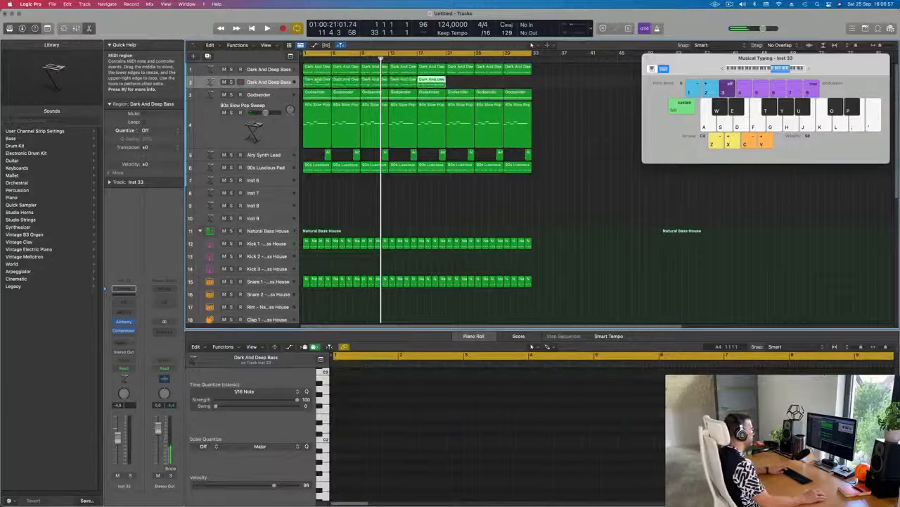
Open Alchemy on the duplicate Dark And Deep Bass track during playback and filter the presets to all categories with the Plucked subcategory.
{"action": "key", "text": "space"}
{"action": "left_click", "coordinate": [273, 82]}
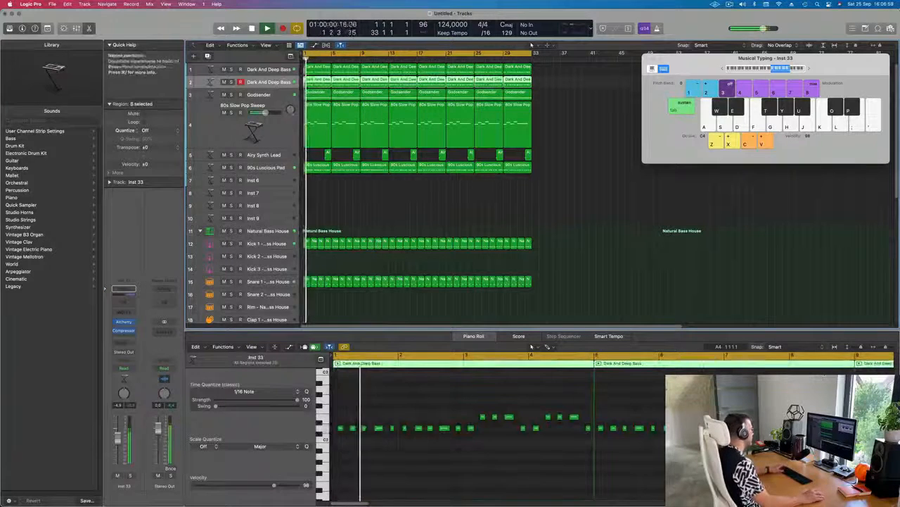
{"action": "left_click", "coordinate": [124, 321]}
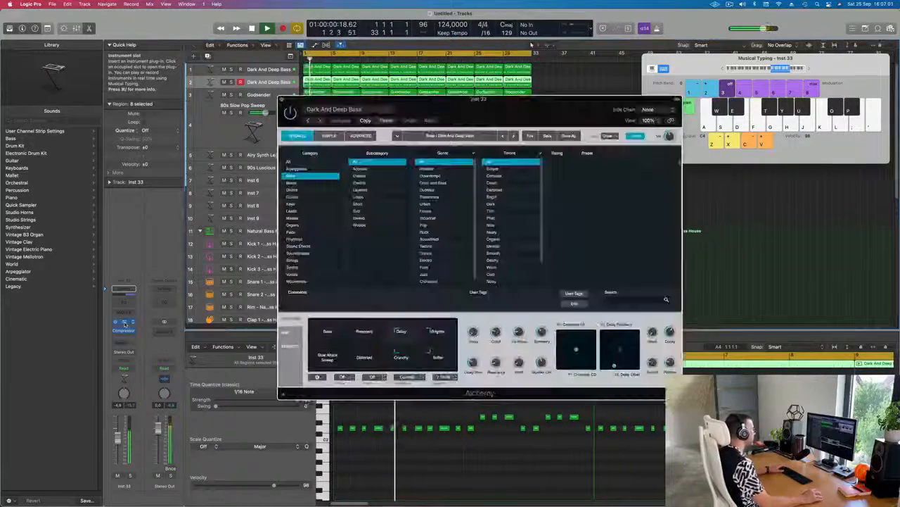
{"action": "key", "text": "space"}
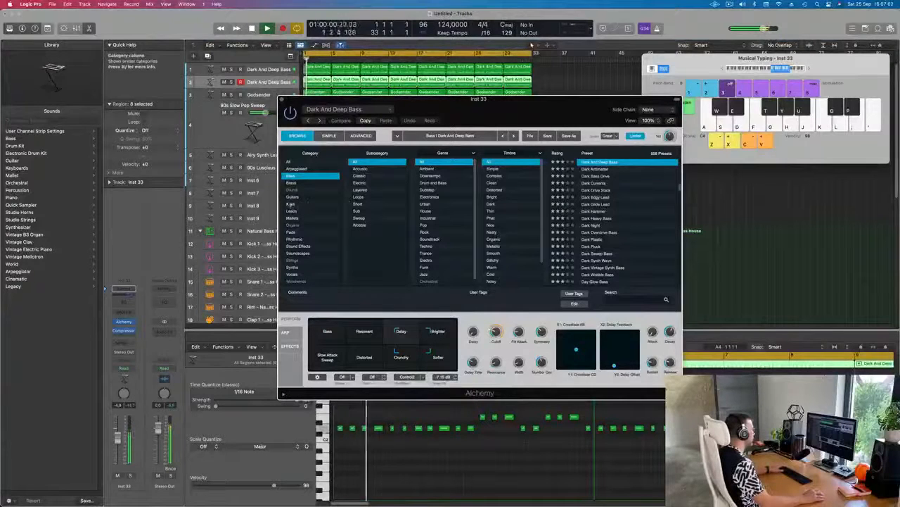
{"action": "left_click", "coordinate": [289, 161]}
{"action": "scroll", "coordinate": [387, 240], "scroll_direction": "down", "scroll_amount": 3}
{"action": "scroll", "coordinate": [387, 240], "scroll_direction": "down", "scroll_amount": 3}
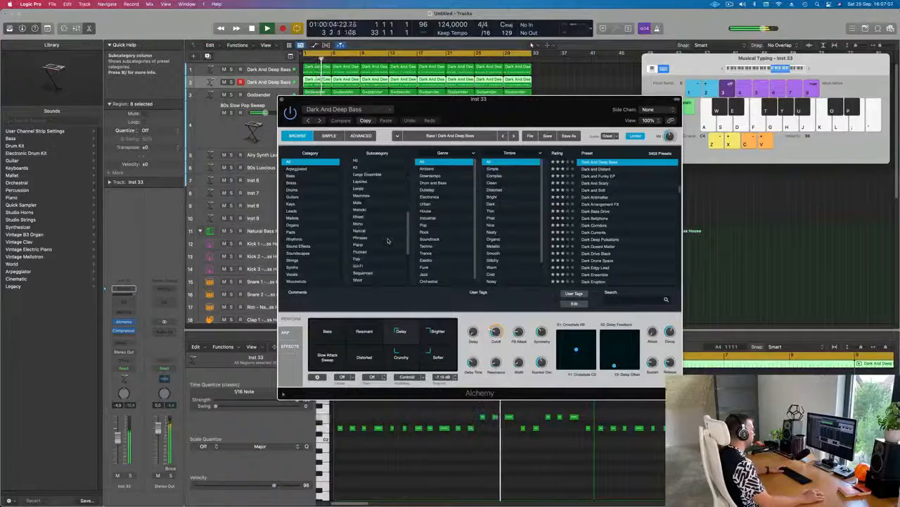
{"action": "left_click", "coordinate": [359, 252]}
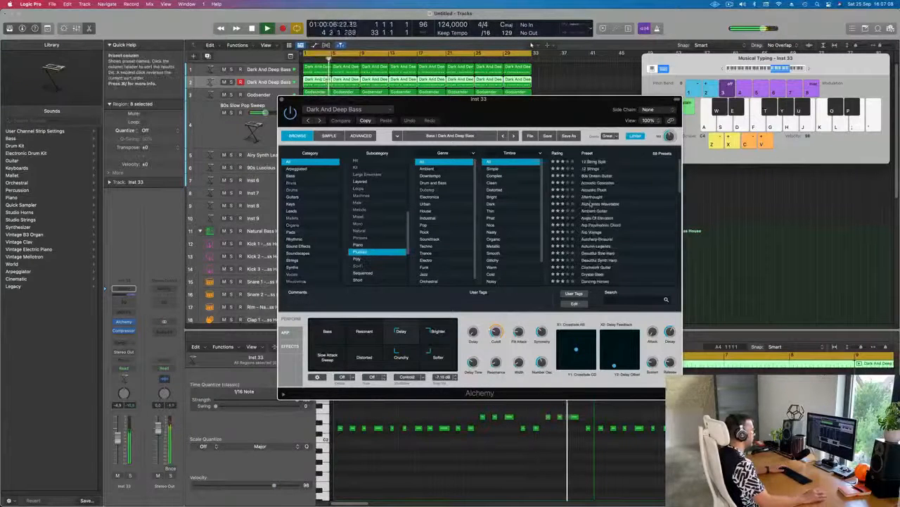
Try the Alchemists Wavetable preset on the duplicate bass track during playback.
{"action": "left_click", "coordinate": [593, 203]}
{"action": "left_click_drag", "start_coordinate": [565, 99], "coordinate": [695, 103]}
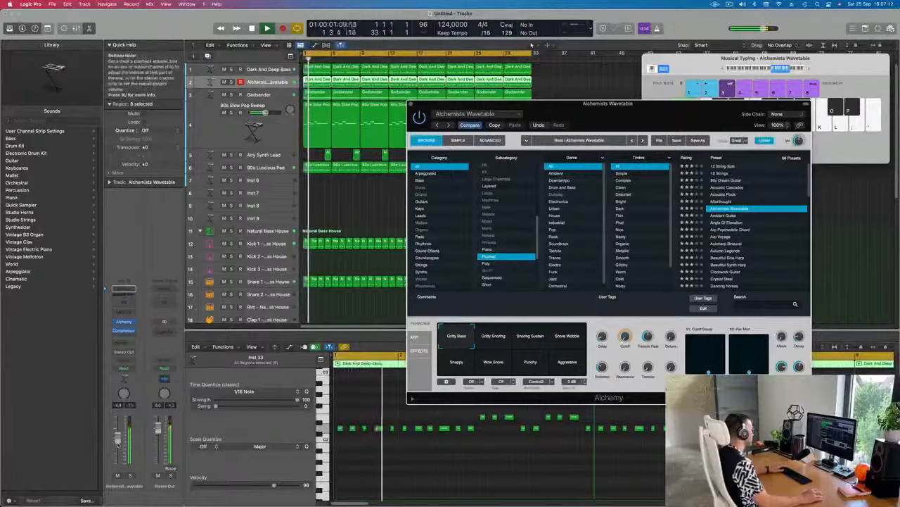
{"action": "key", "text": "space"}
{"action": "key", "text": "space"}
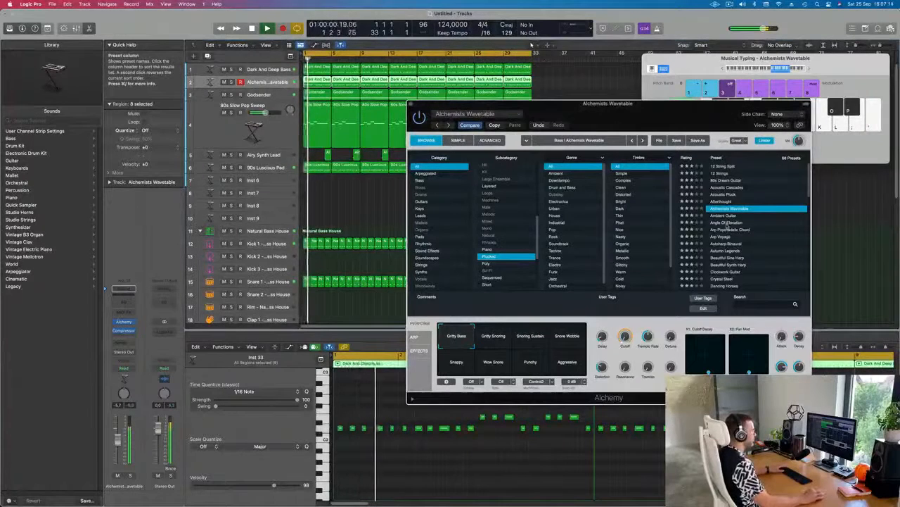
Load the Angle Of Elevation preset and set the track's volume to about -4.5 dB, checking it in solo and in the mix.
{"action": "left_click", "coordinate": [726, 223]}
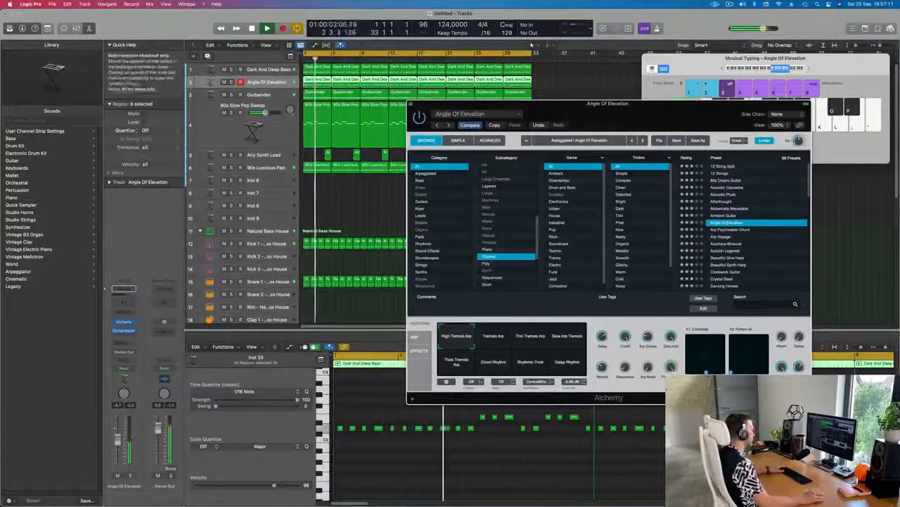
{"action": "left_click_drag", "start_coordinate": [118, 442], "coordinate": [118, 449]}
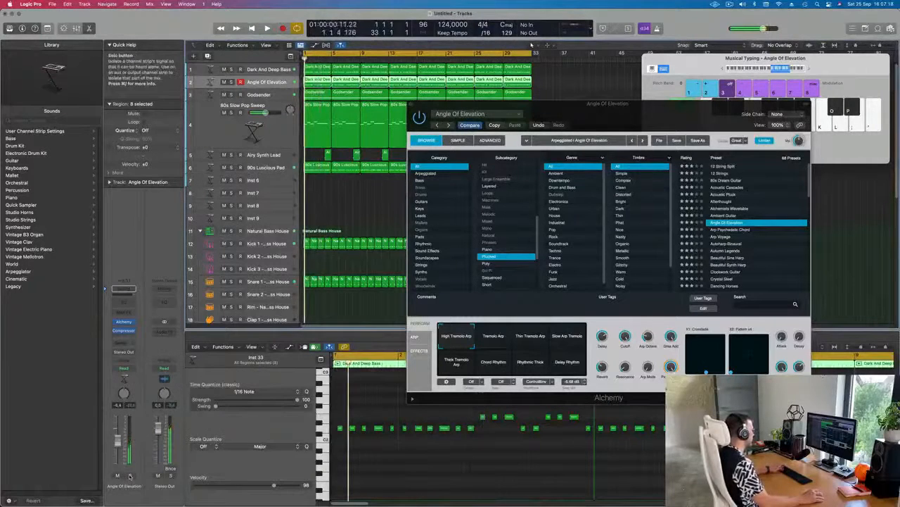
{"action": "left_click", "coordinate": [130, 475]}
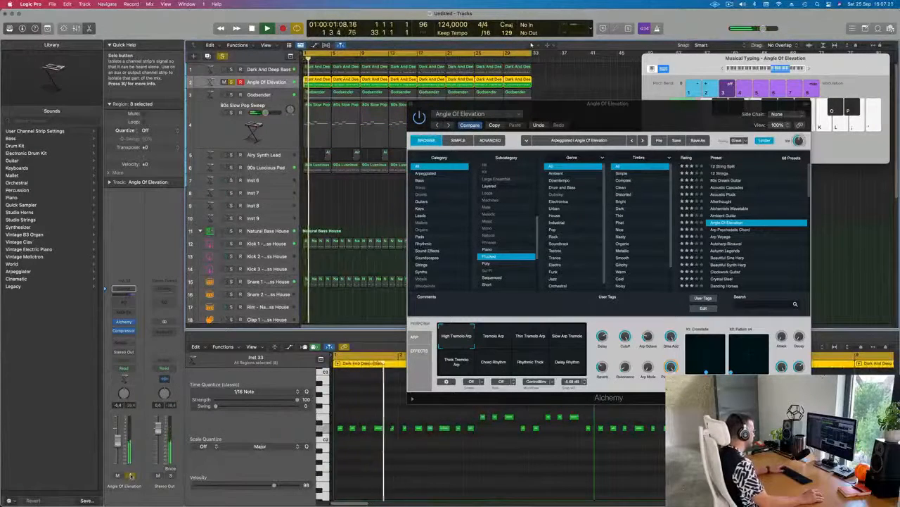
{"action": "left_click", "coordinate": [130, 476]}
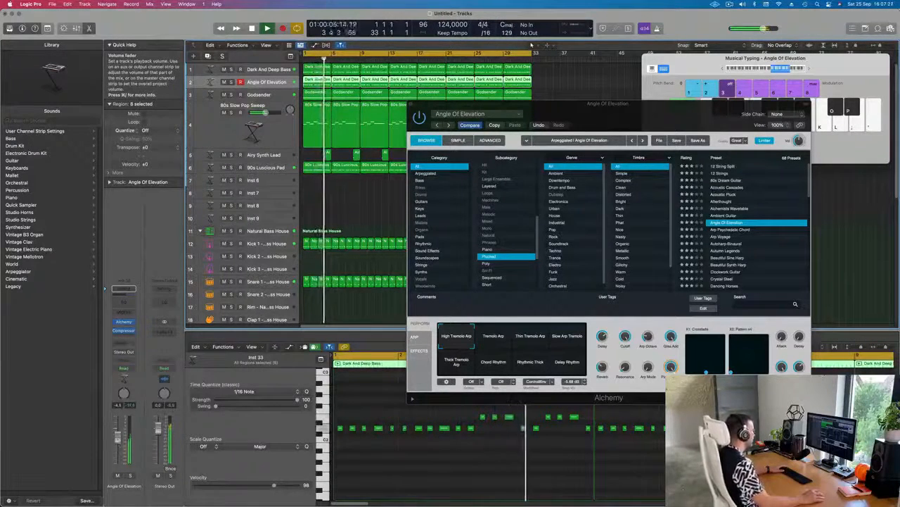
{"action": "left_click", "coordinate": [130, 475]}
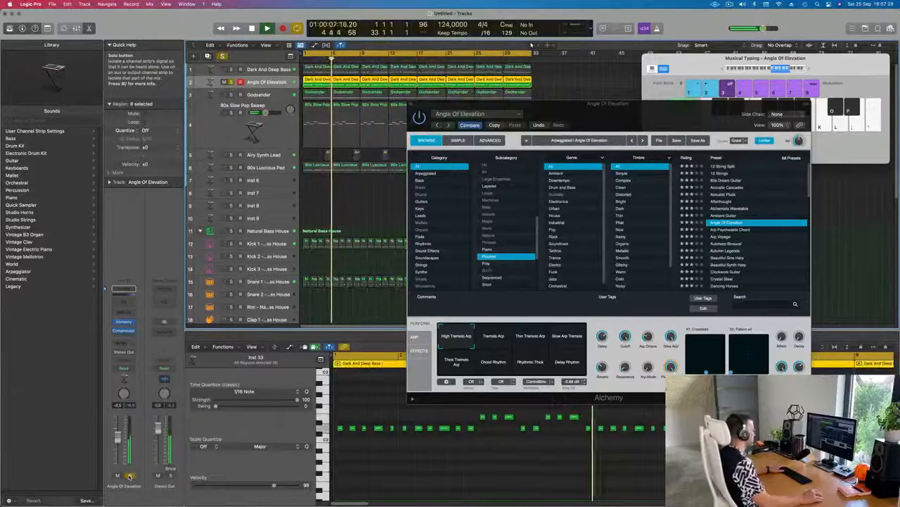
{"action": "left_click", "coordinate": [130, 476]}
Audition the Tremolo Arp and Delay Rhythm variations, return to High Tremolo Arp, and close the Alchemy window.
{"action": "left_click", "coordinate": [500, 336]}
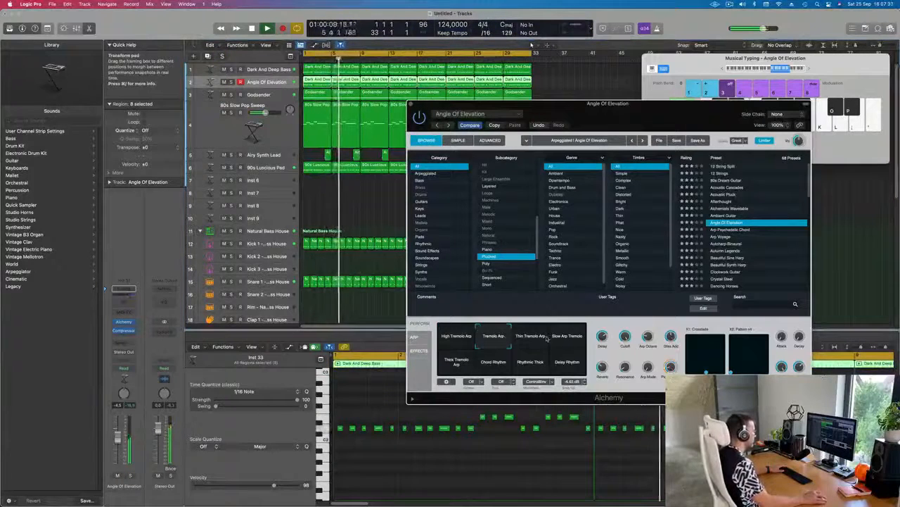
{"action": "left_click", "coordinate": [566, 364]}
{"action": "left_click", "coordinate": [440, 347]}
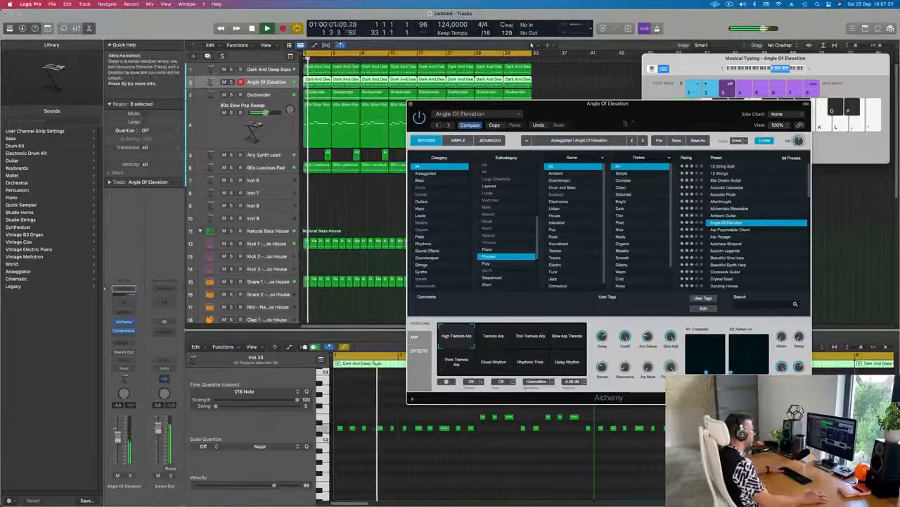
{"action": "left_click_drag", "start_coordinate": [414, 104], "coordinate": [343, 156]}
{"action": "left_click", "coordinate": [341, 156]}
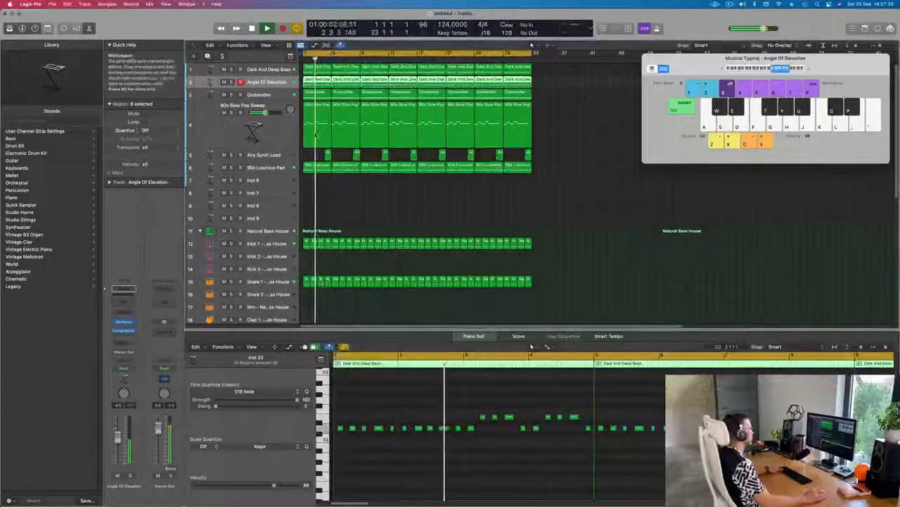
Mute the 80s Slow Pop Sweep track to hear the mix without it.
{"action": "left_click", "coordinate": [224, 82]}
{"action": "left_click", "coordinate": [224, 112]}
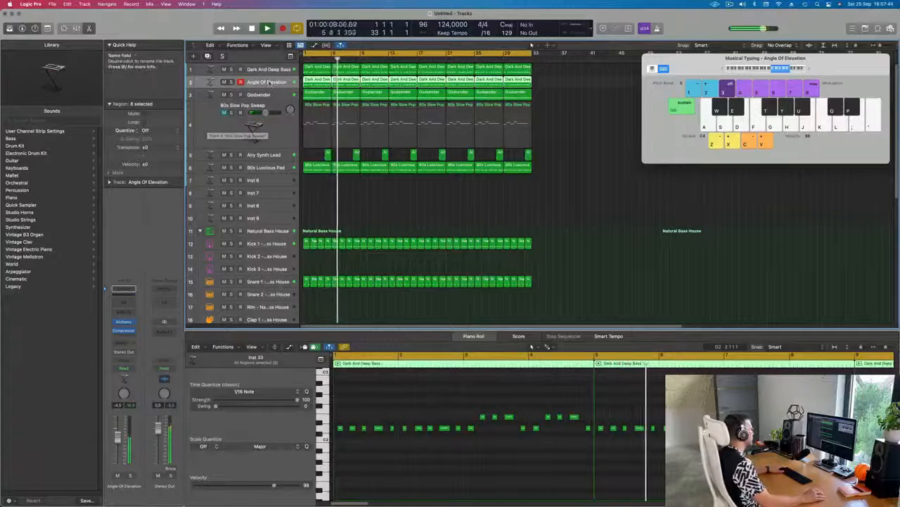
{"action": "left_click", "coordinate": [217, 137]}
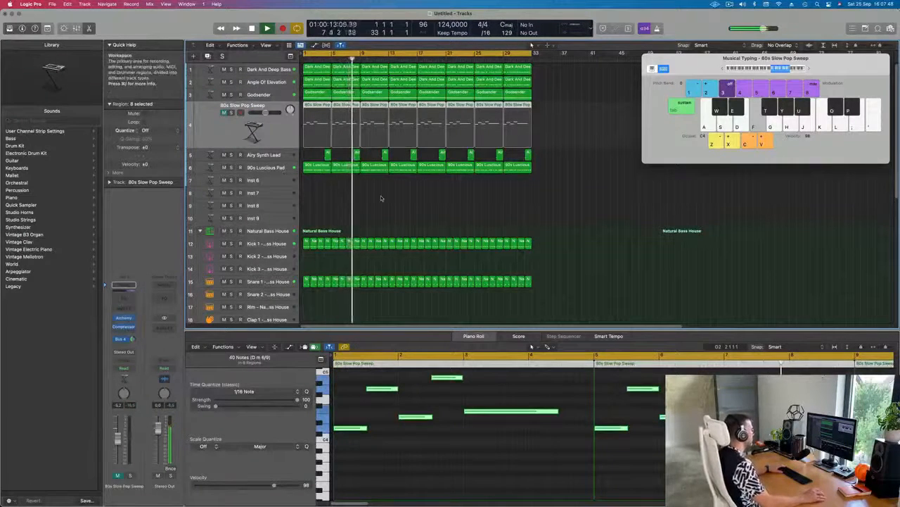
{"action": "key", "text": "super+Left"}
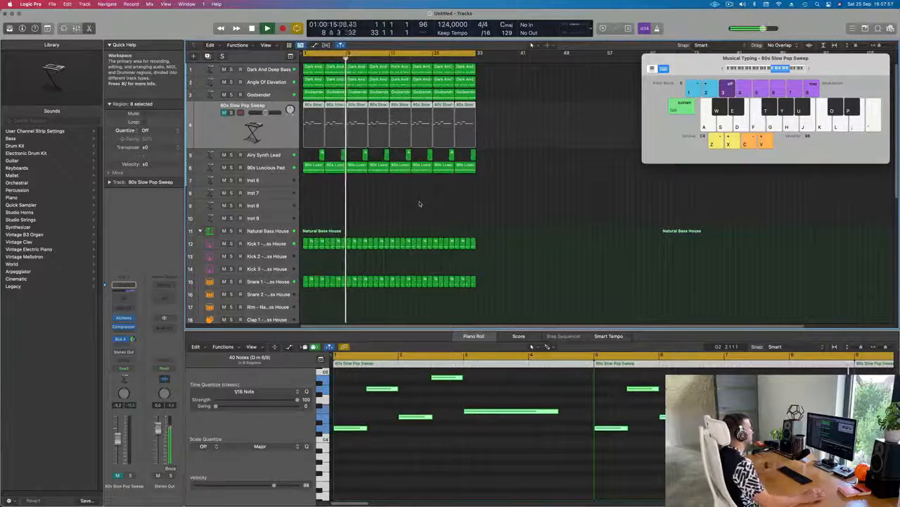
{"action": "left_click", "coordinate": [413, 206]}
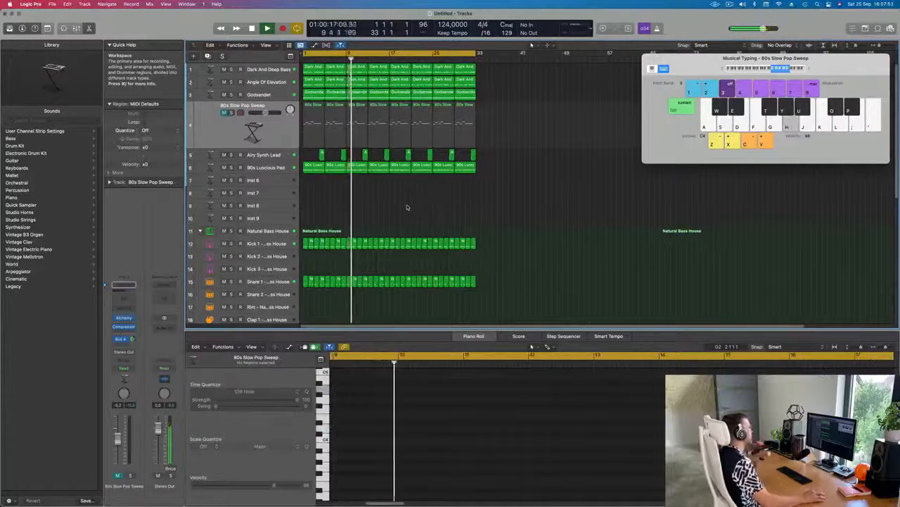
Check the open hi-hat track and set the Shaker track's Bus 2 delay send to about -31.2 dB during playback.
{"action": "scroll", "coordinate": [407, 207], "scroll_direction": "down", "scroll_amount": 5}
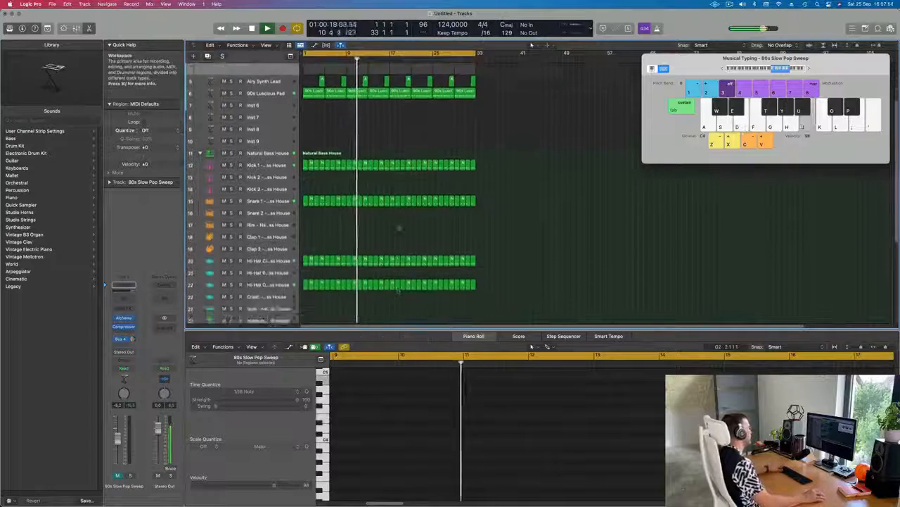
{"action": "scroll", "coordinate": [399, 227], "scroll_direction": "down", "scroll_amount": 10}
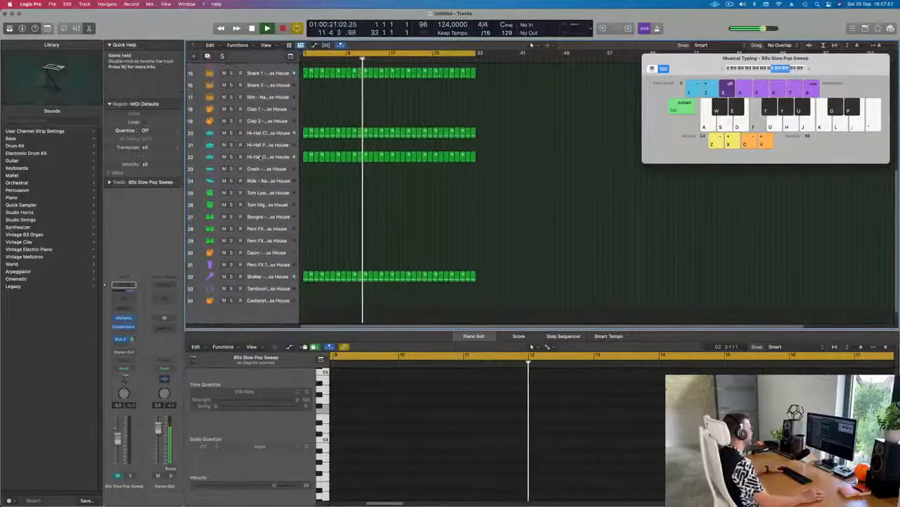
{"action": "left_click", "coordinate": [260, 156]}
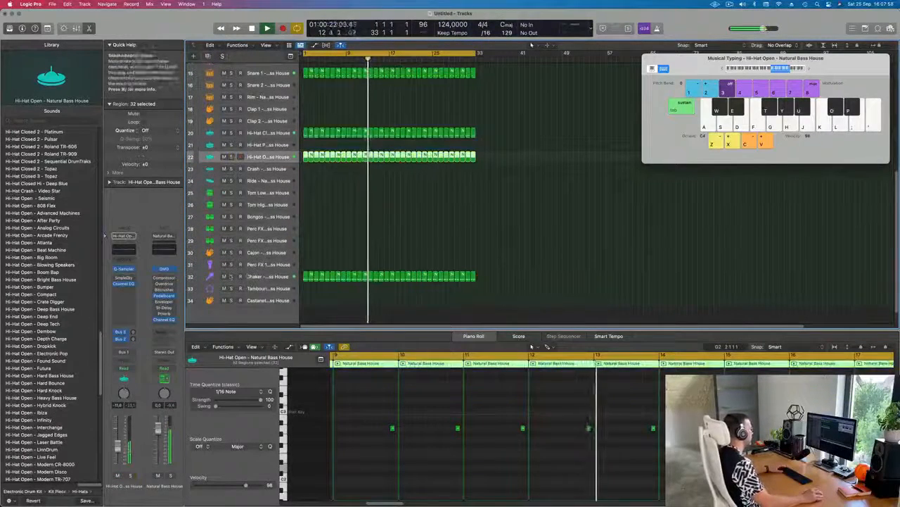
{"action": "left_click", "coordinate": [241, 277]}
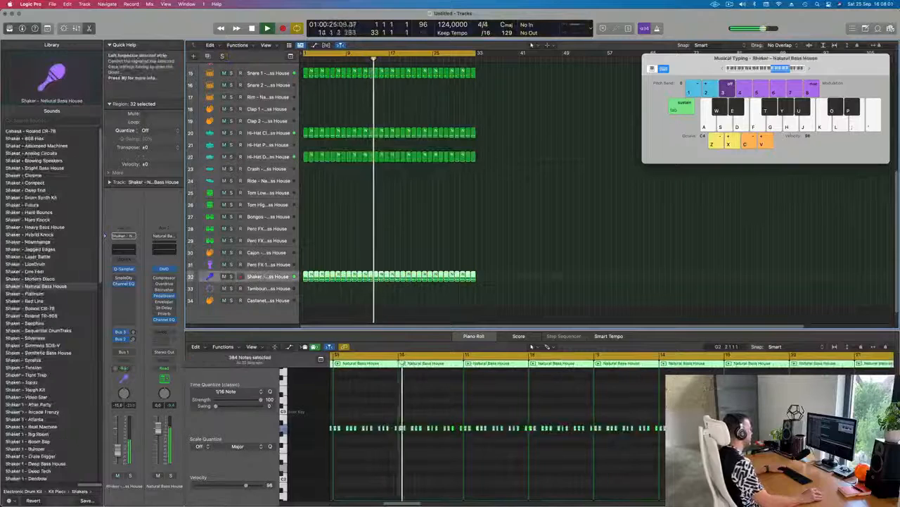
{"action": "key", "text": "Return"}
{"action": "mouse_move", "coordinate": [133, 339]}
{"action": "left_mouse_down"}
{"action": "mouse_move", "coordinate": [133, 328]}
{"action": "mouse_move", "coordinate": [133, 343]}
{"action": "left_mouse_up"}
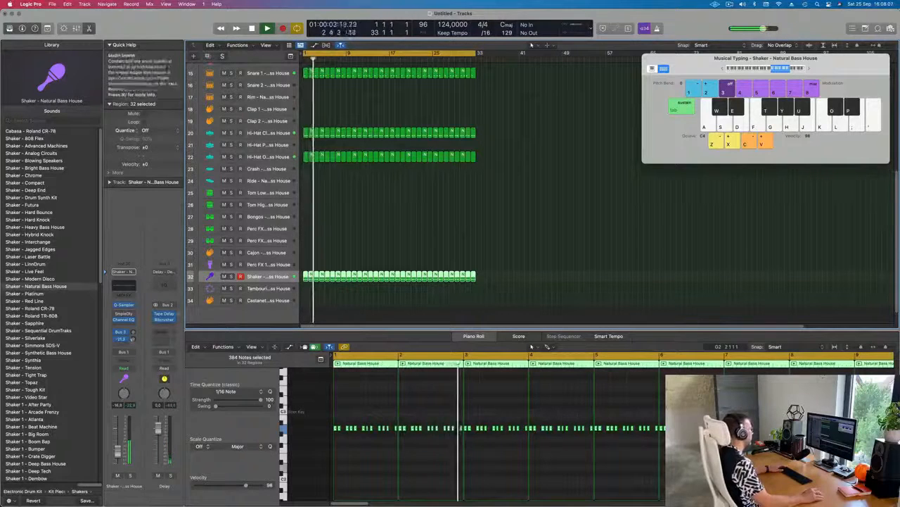
Unmute the 80s Slow Pop Sweep track and lower its volume slightly.
{"action": "scroll", "coordinate": [565, 159], "scroll_direction": "up", "scroll_amount": 10}
{"action": "left_click", "coordinate": [565, 159]}
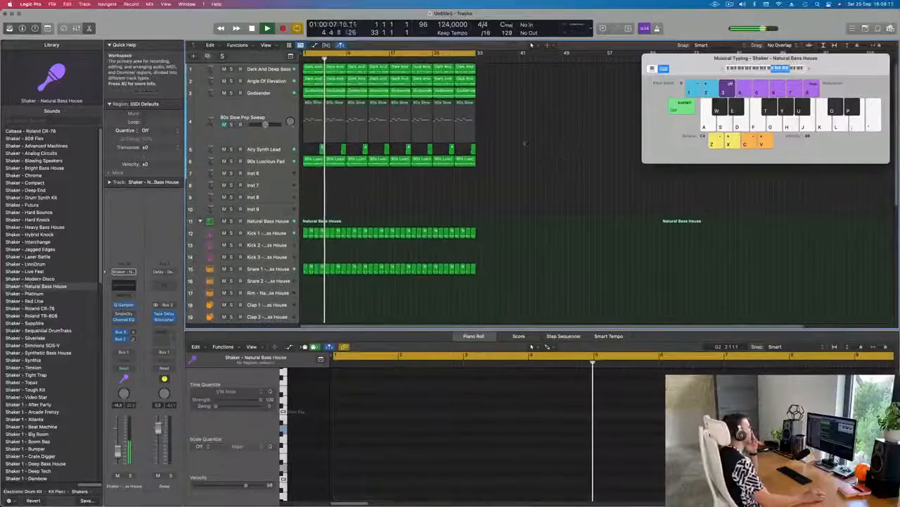
{"action": "left_click", "coordinate": [265, 104]}
{"action": "left_click", "coordinate": [223, 125]}
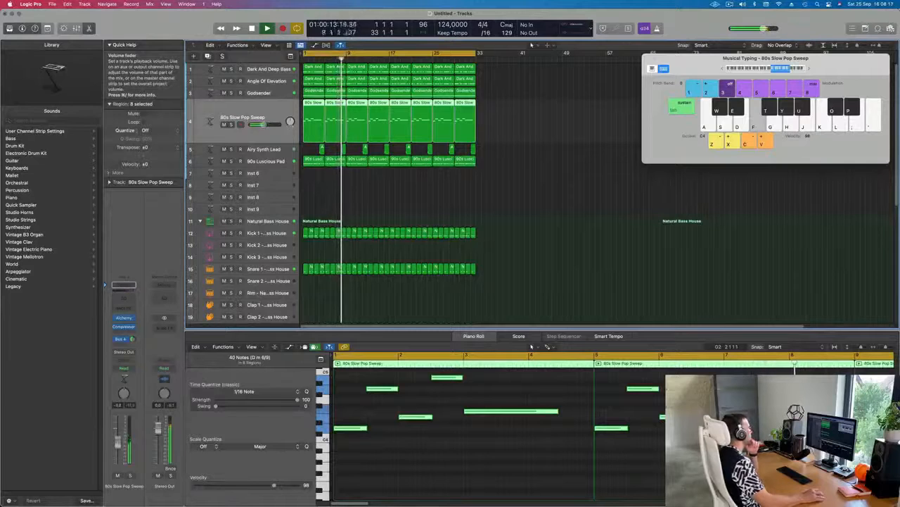
Repeat all regions of the arrangement once so every part continues from bar 33 to bar 65.
{"action": "left_click", "coordinate": [506, 258]}
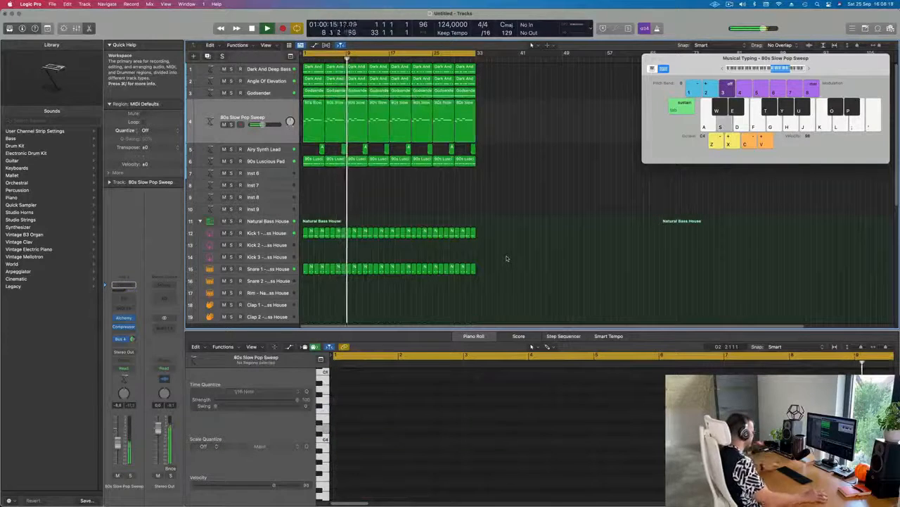
{"action": "key", "text": "super+a"}
{"action": "key", "text": "super+r"}
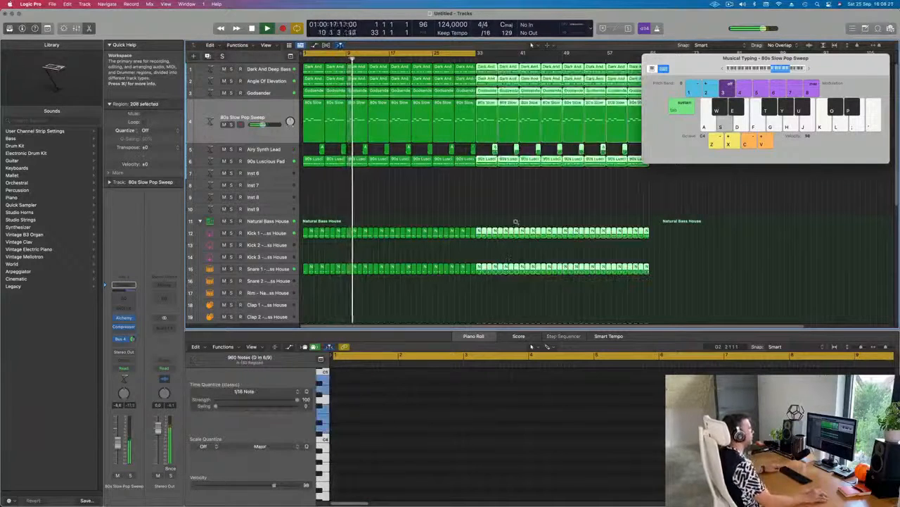
{"action": "scroll", "coordinate": [515, 221], "scroll_direction": "down", "scroll_amount": 2}
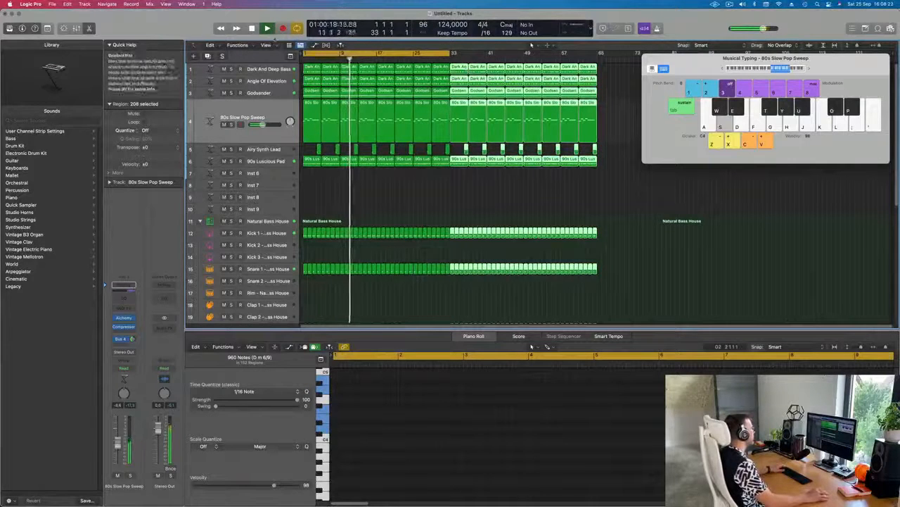
Show the secondary ruler, extend the cycle range to bar 65, and play the arrangement from the start.
{"action": "left_click", "coordinate": [266, 45]}
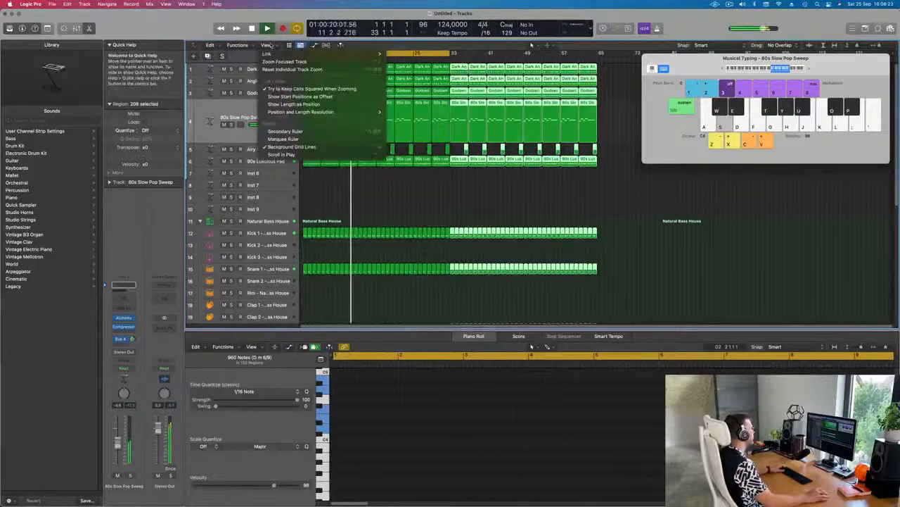
{"action": "left_click", "coordinate": [285, 139]}
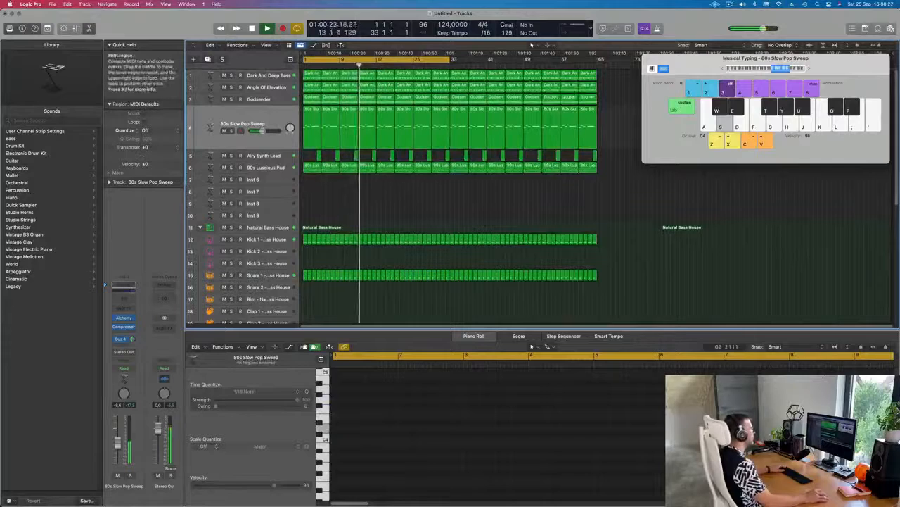
{"action": "left_click_drag", "start_coordinate": [451, 59], "coordinate": [600, 77]}
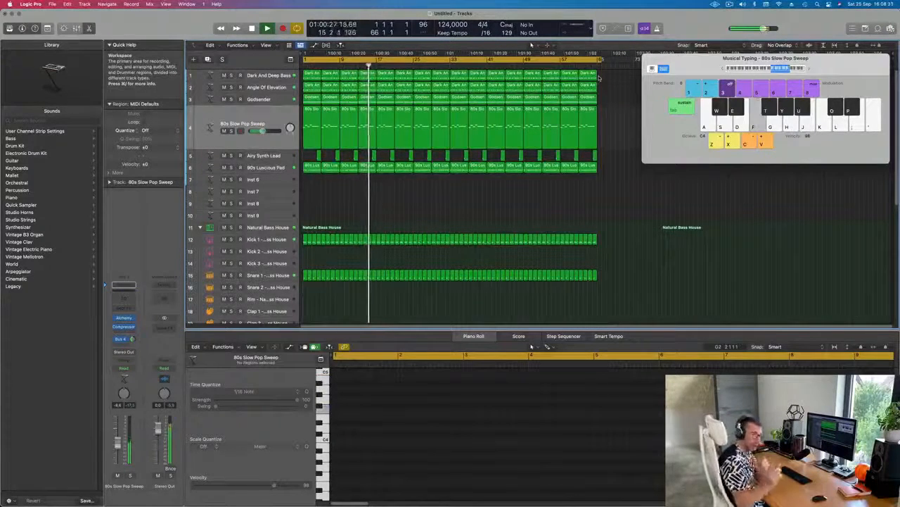
{"action": "left_click_drag", "start_coordinate": [597, 62], "coordinate": [600, 61]}
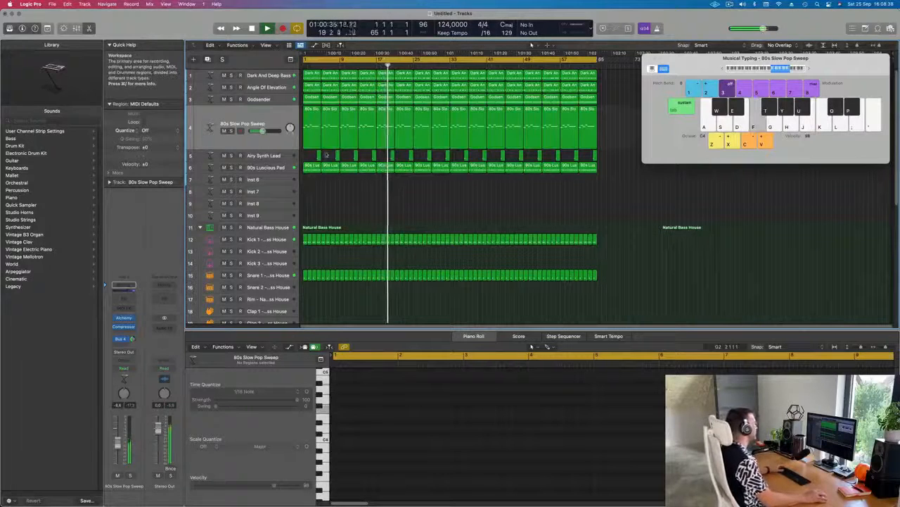
{"action": "key", "text": "Return"}
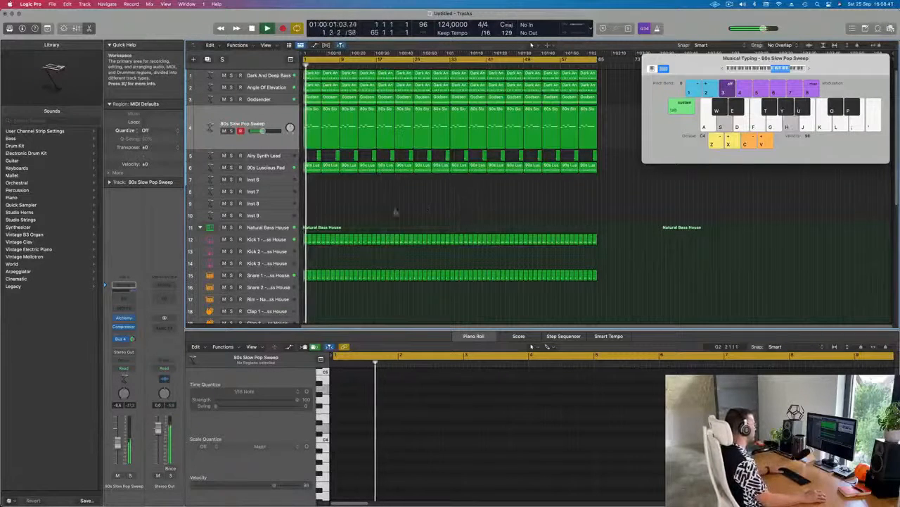
{"action": "key", "text": "Return"}
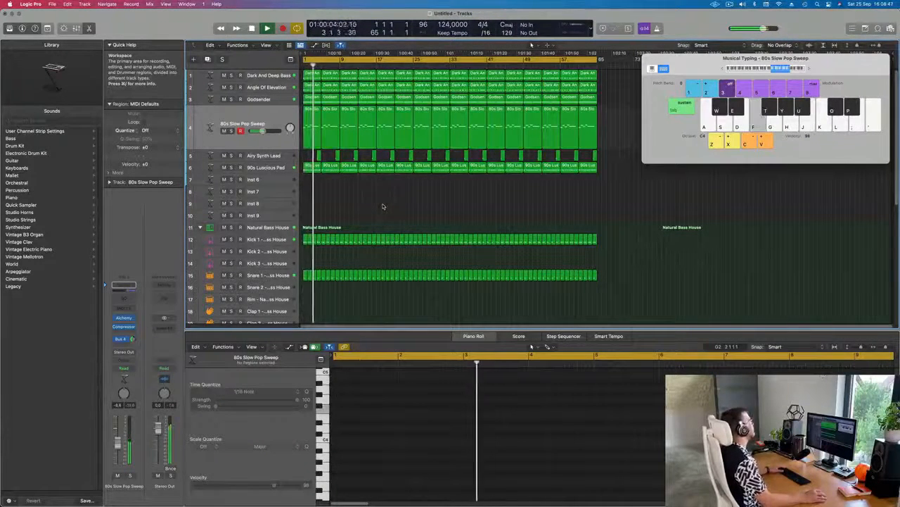
Mute the 80s Slow Pop Sweep, Airy Synth Lead and 90s Luscious Pad tracks, and briefly check the Godsender part by soloing and muting it.
{"action": "left_click", "coordinate": [223, 131]}
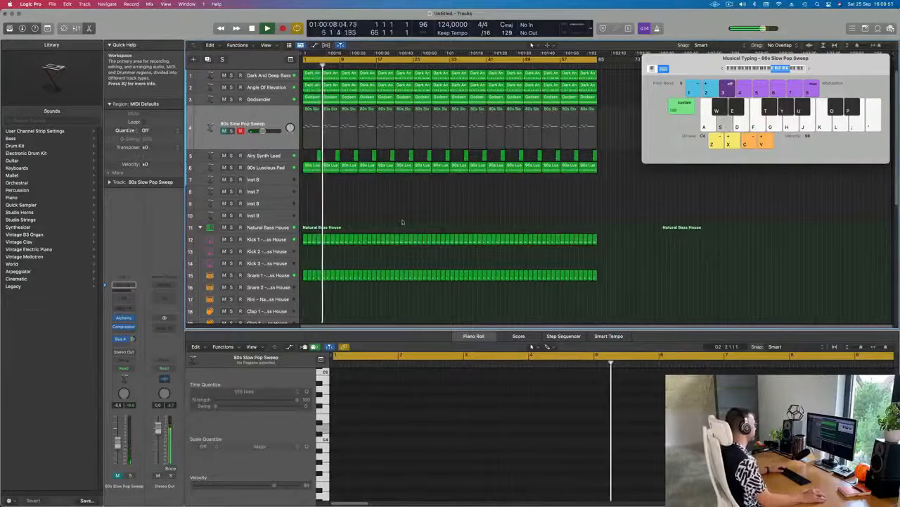
{"action": "left_click", "coordinate": [231, 100]}
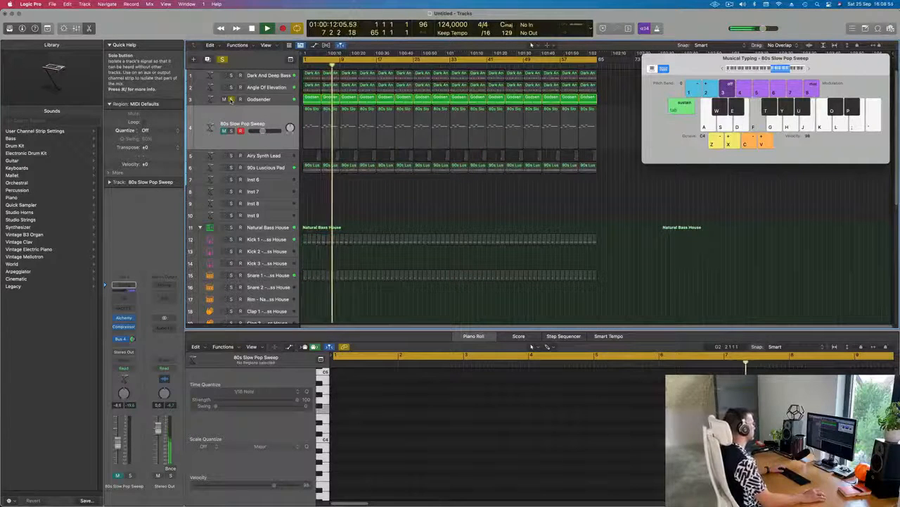
{"action": "left_click", "coordinate": [232, 100]}
{"action": "left_click", "coordinate": [282, 100]}
{"action": "left_click", "coordinate": [224, 99]}
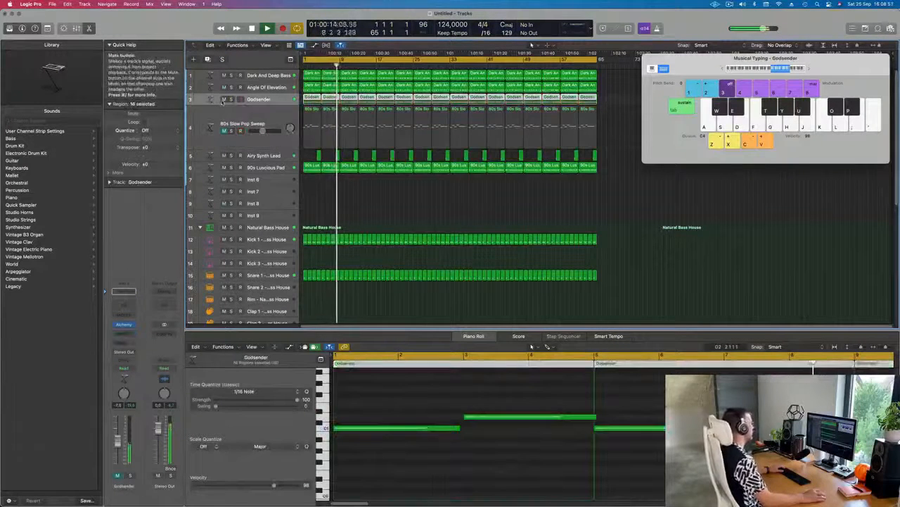
{"action": "left_click", "coordinate": [223, 99]}
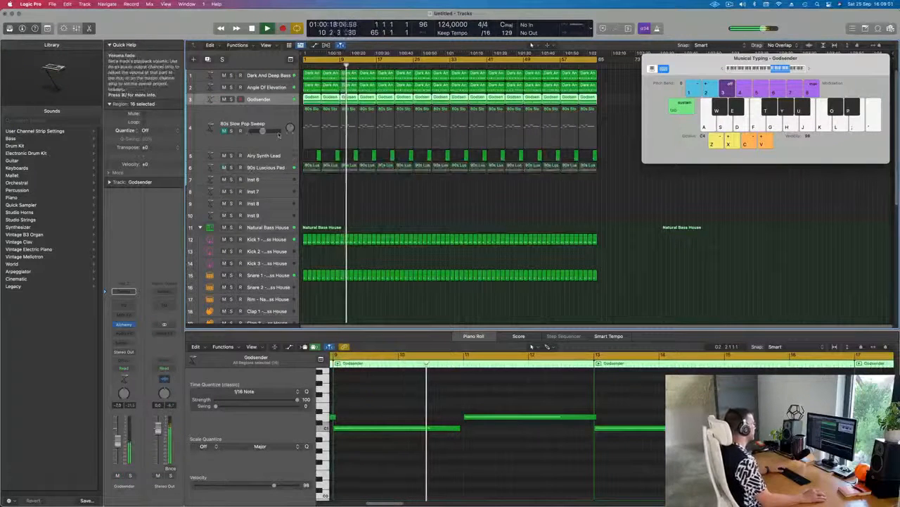
{"action": "left_click", "coordinate": [278, 156]}
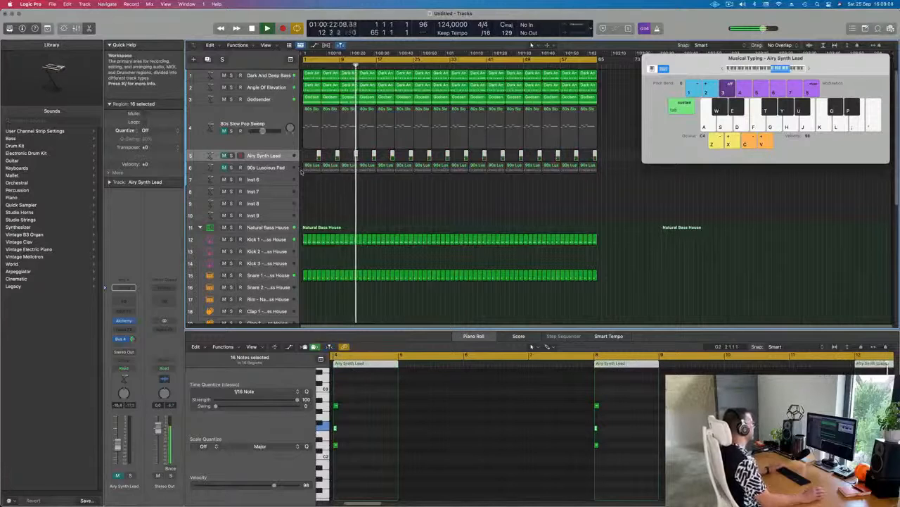
Create a duplicate of the Godsender track with the same settings and move the first Godsender region onto it at bar 1.
{"action": "left_click", "coordinate": [275, 100]}
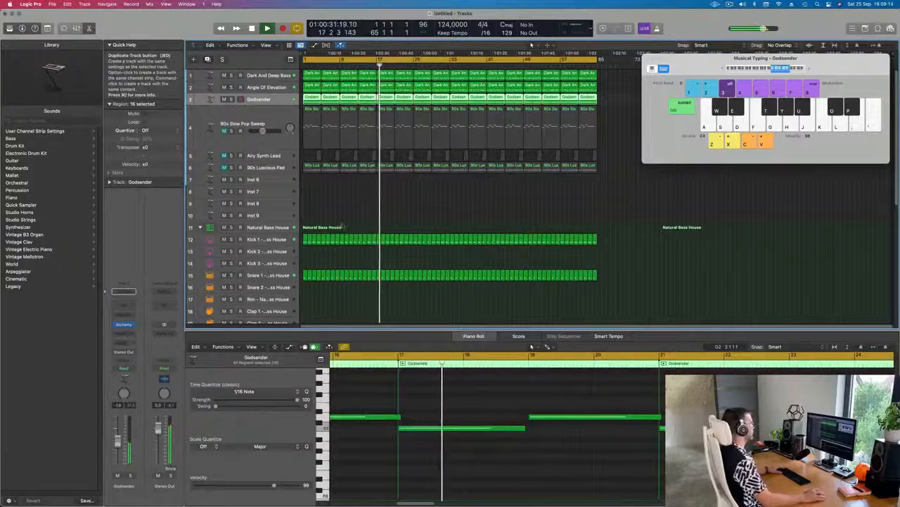
{"action": "key", "text": "super+d"}
{"action": "left_click", "coordinate": [313, 99]}
{"action": "left_click_drag", "start_coordinate": [311, 115], "coordinate": [311, 112]}
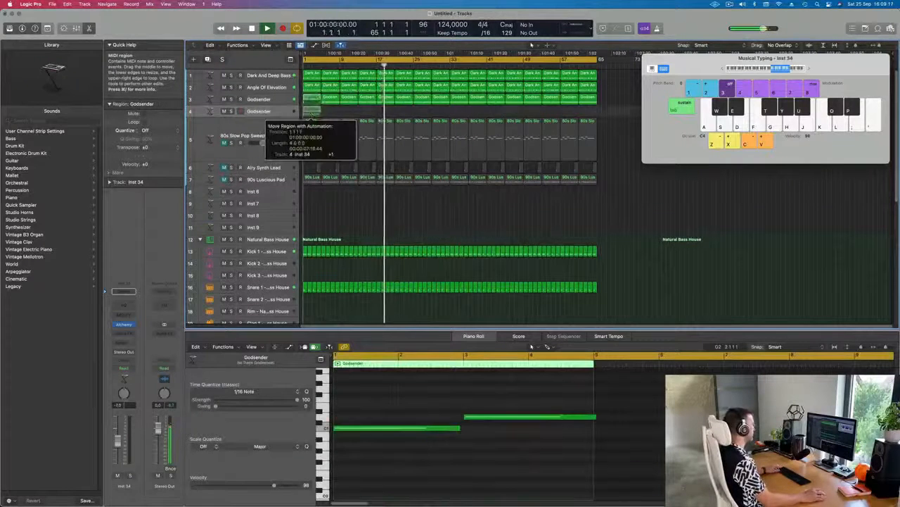
Adjust the two notes in the new track's region to meet end to end and duplicate them one octave higher.
{"action": "left_click_drag", "start_coordinate": [460, 427], "coordinate": [462, 427]}
{"action": "left_click", "coordinate": [571, 418]}
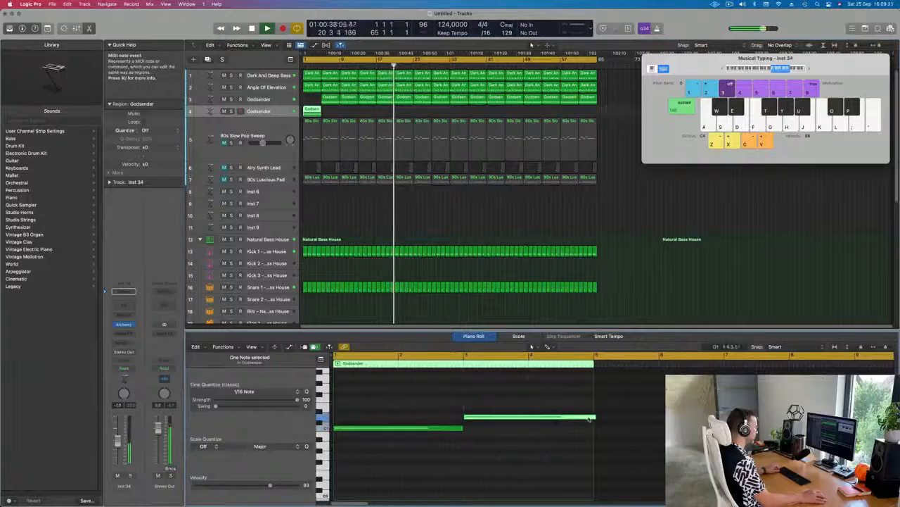
{"action": "scroll", "coordinate": [427, 446], "scroll_direction": "up", "scroll_amount": 2}
{"action": "left_click_drag", "start_coordinate": [402, 433], "coordinate": [494, 480]}
{"action": "left_click_drag", "start_coordinate": [442, 442], "coordinate": [442, 387]}
{"action": "key", "text": "space"}
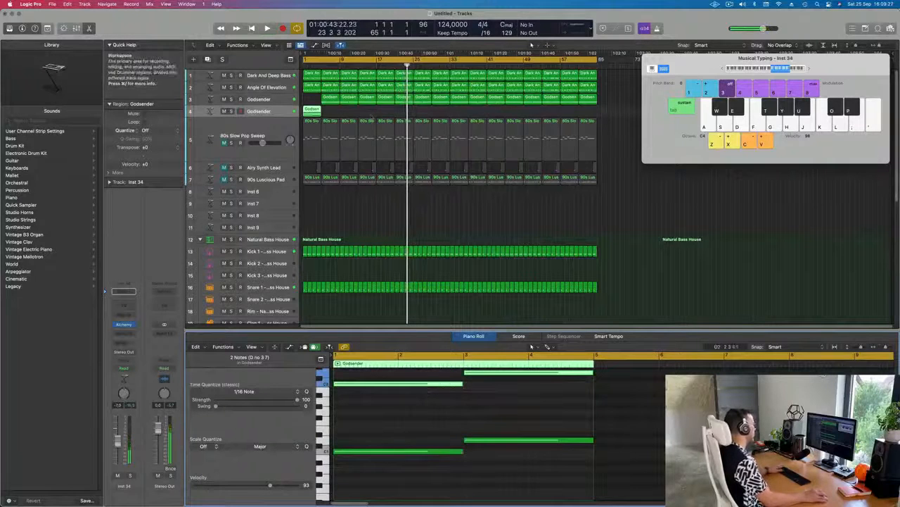
Copy a Godsender region into the gap at bar 1 of the original track and insert an Arpeggiator on the duplicate track.
{"action": "left_click_drag", "start_coordinate": [332, 99], "coordinate": [315, 111]}
{"action": "key", "text": "space"}
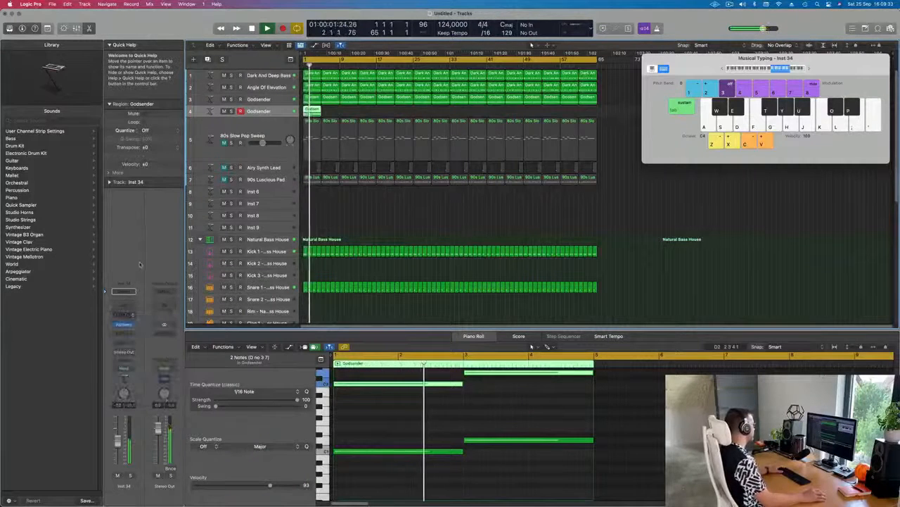
{"action": "left_click", "coordinate": [124, 312]}
{"action": "left_click_drag", "start_coordinate": [462, 106], "coordinate": [716, 105]}
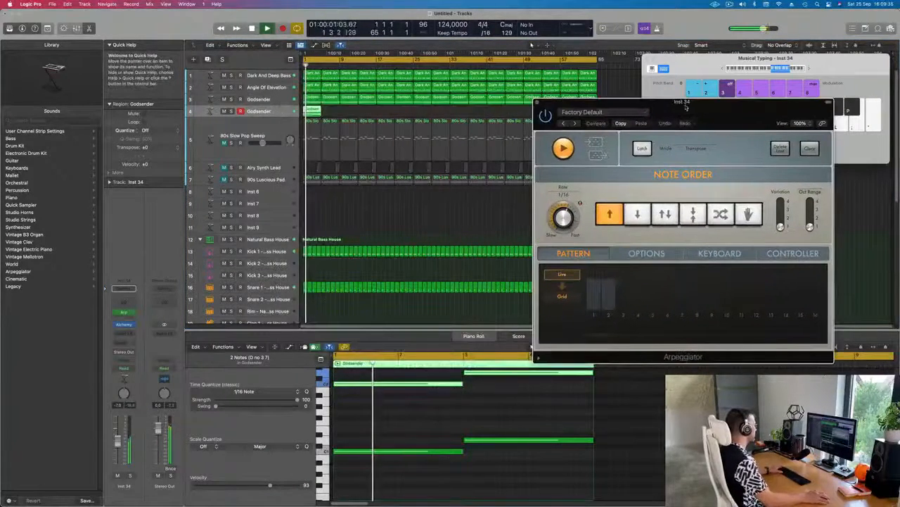
Load the Flute Step preset from Alchemy's Keys category on the duplicate track and play it.
{"action": "left_click", "coordinate": [124, 324]}
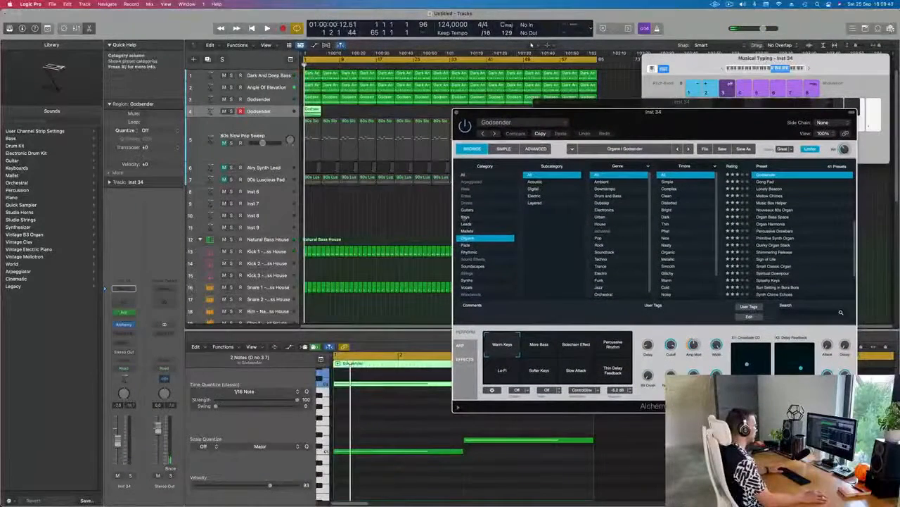
{"action": "scroll", "coordinate": [775, 273], "scroll_direction": "down", "scroll_amount": 5}
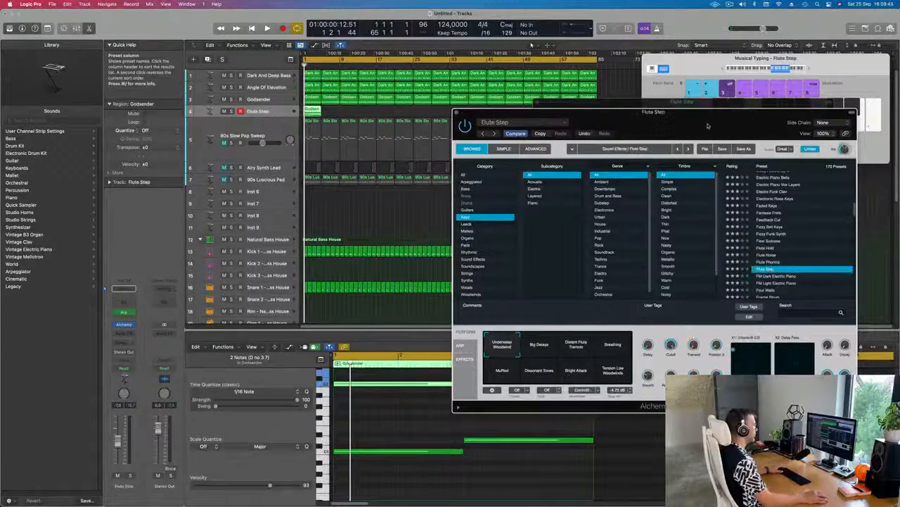
{"action": "left_click_drag", "start_coordinate": [710, 128], "coordinate": [715, 128]}
{"action": "key", "text": "space"}
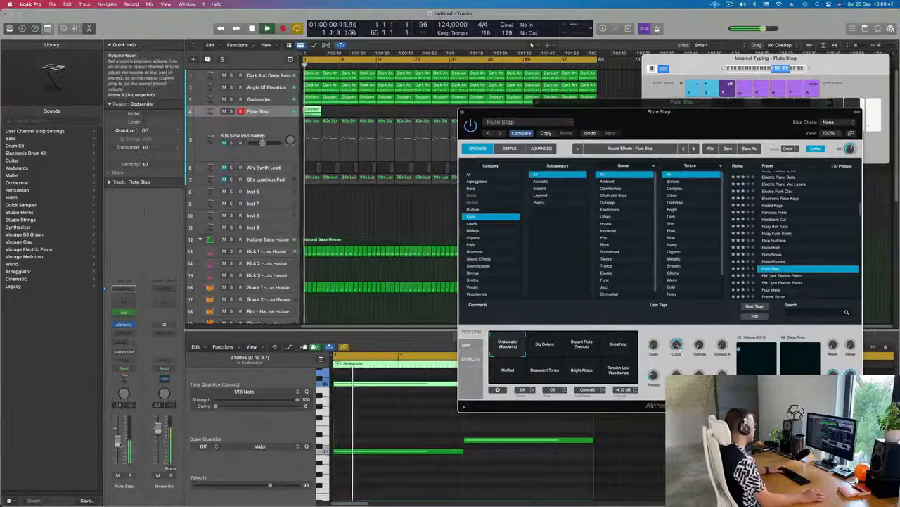
{"action": "key", "text": "space"}
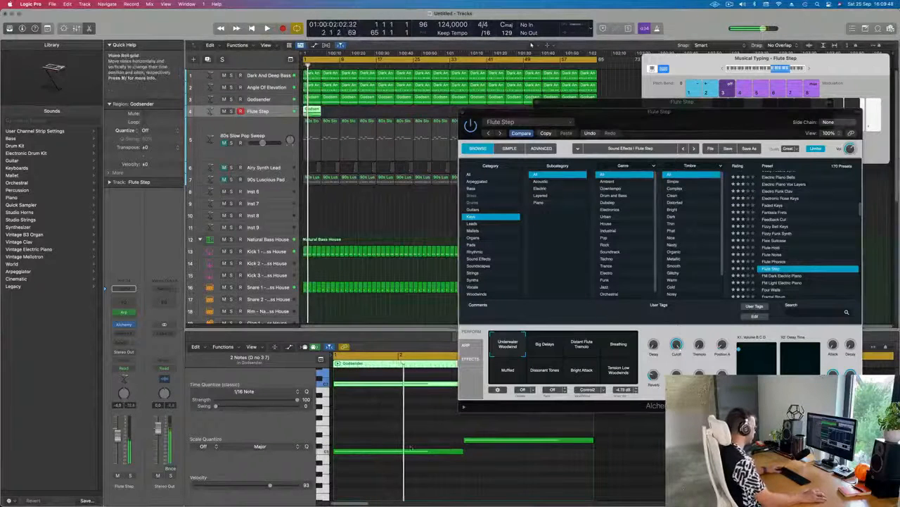
Transpose all notes in the duplicate track's region up one octave and play the result.
{"action": "left_click", "coordinate": [412, 447]}
{"action": "key", "text": "super+a"}
{"action": "key", "text": "Delete"}
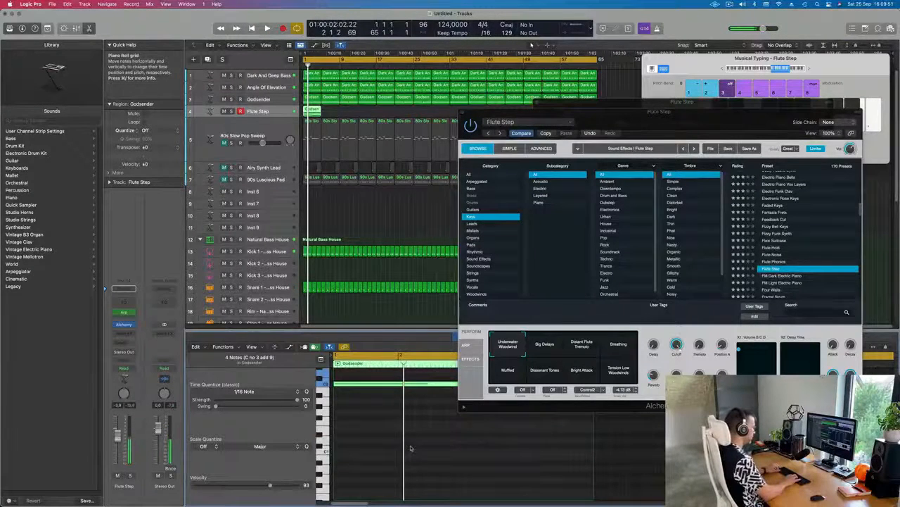
{"action": "key", "text": "space"}
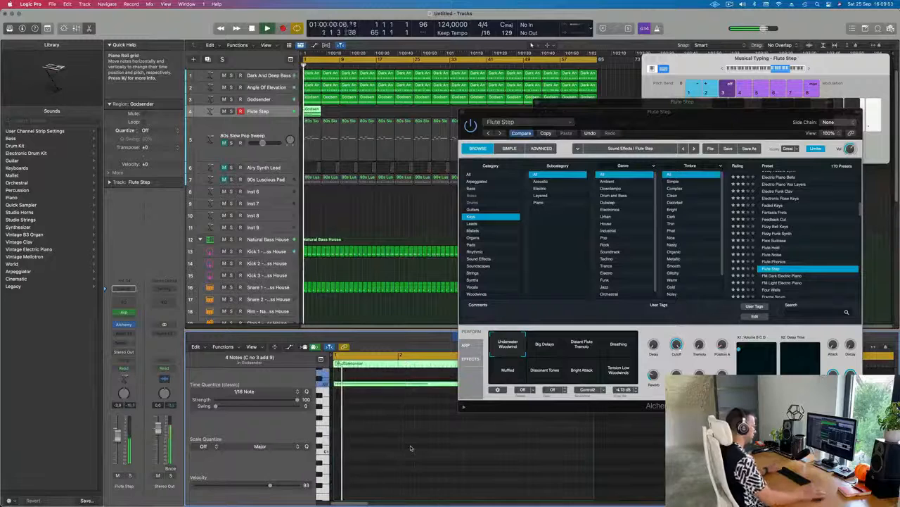
Audition Alchemy's FM Dark Electric Piano, Gentle Sine Bells and Hammered Mallets presets on the arpeggiated track.
{"action": "left_click", "coordinate": [794, 279]}
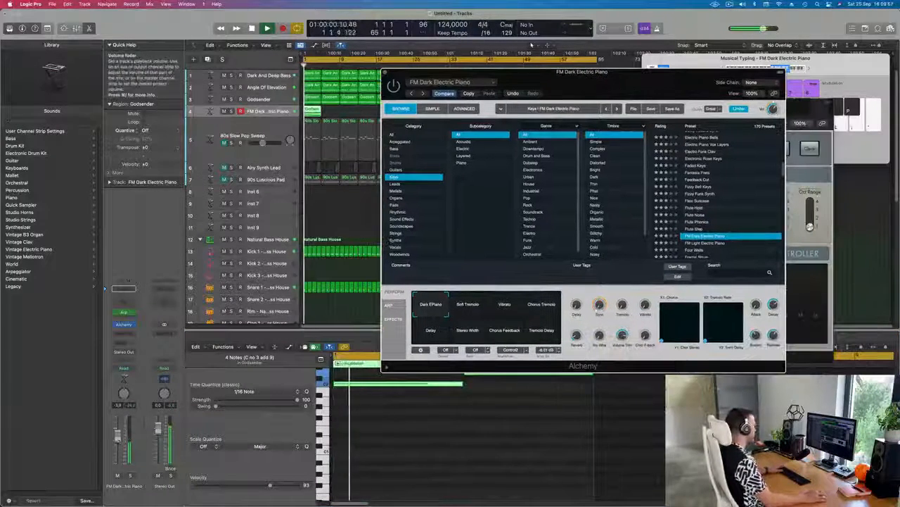
{"action": "left_click", "coordinate": [130, 476]}
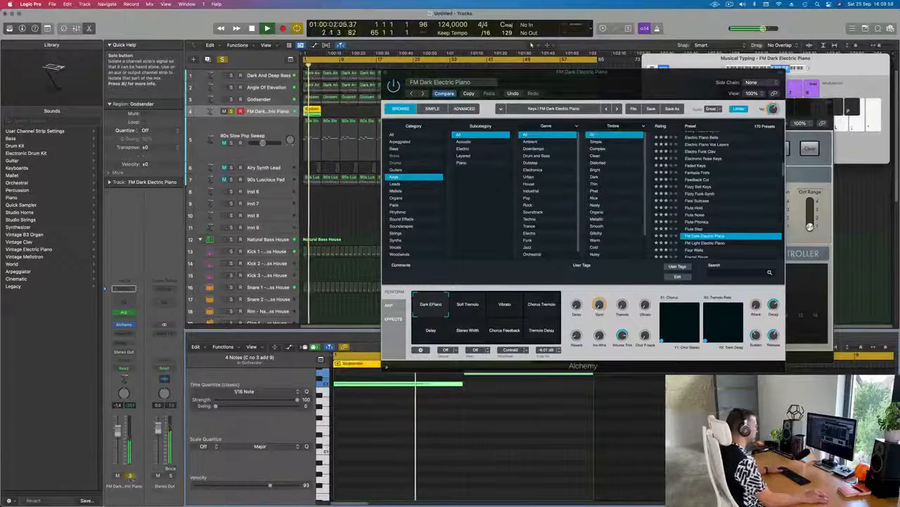
{"action": "left_click", "coordinate": [129, 475]}
{"action": "scroll", "coordinate": [699, 257], "scroll_direction": "down", "scroll_amount": 5}
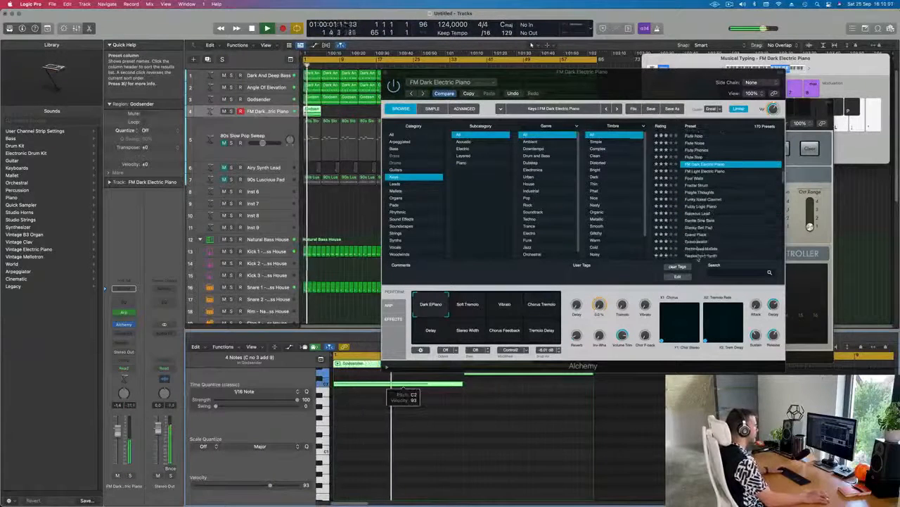
{"action": "left_click", "coordinate": [704, 212]}
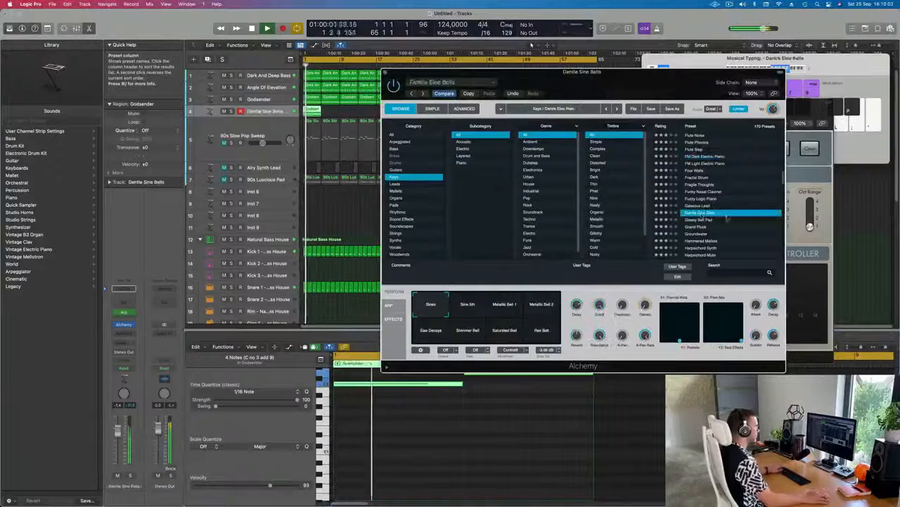
{"action": "scroll", "coordinate": [719, 219], "scroll_direction": "down", "scroll_amount": 2}
{"action": "left_click", "coordinate": [701, 219]}
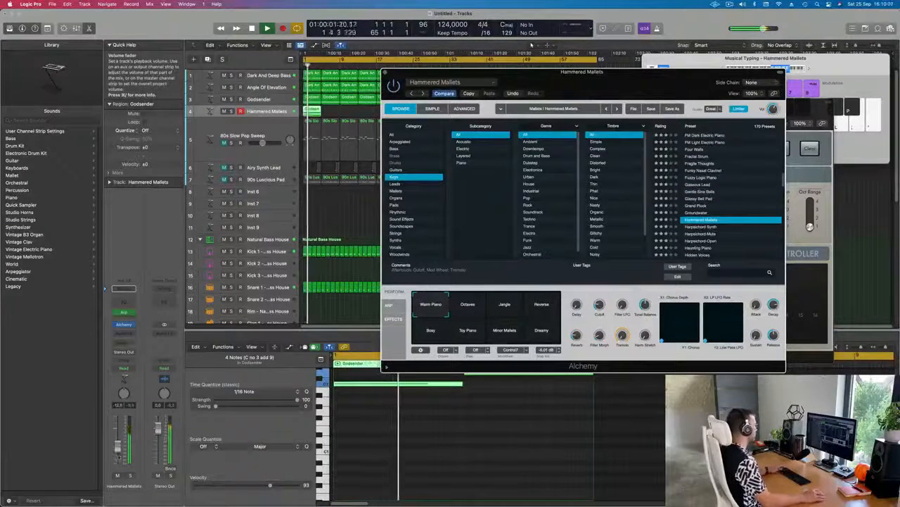
Replace Alchemy on the arpeggiated track with a stereo Retro Synth, adjust its oscillator shapes, and lower the filter envelope's sustain to about 0.
{"action": "left_click", "coordinate": [129, 323]}
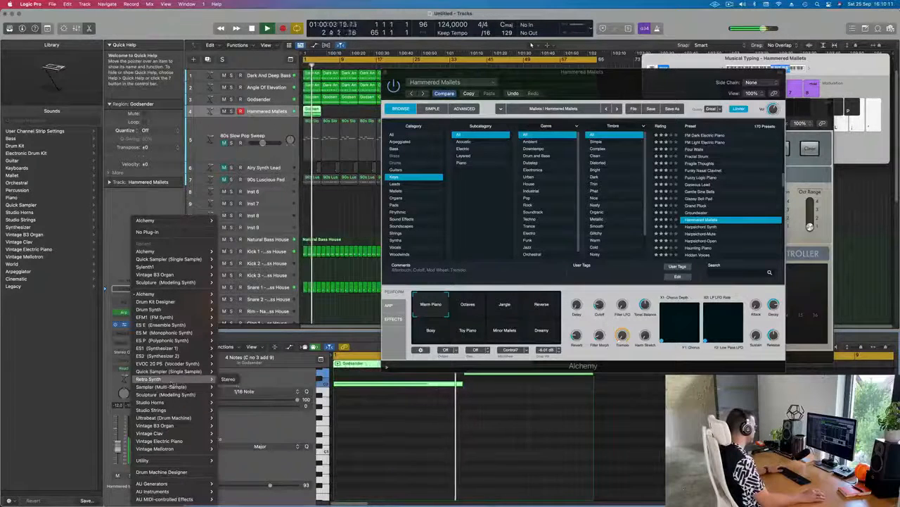
{"action": "left_click", "coordinate": [228, 379]}
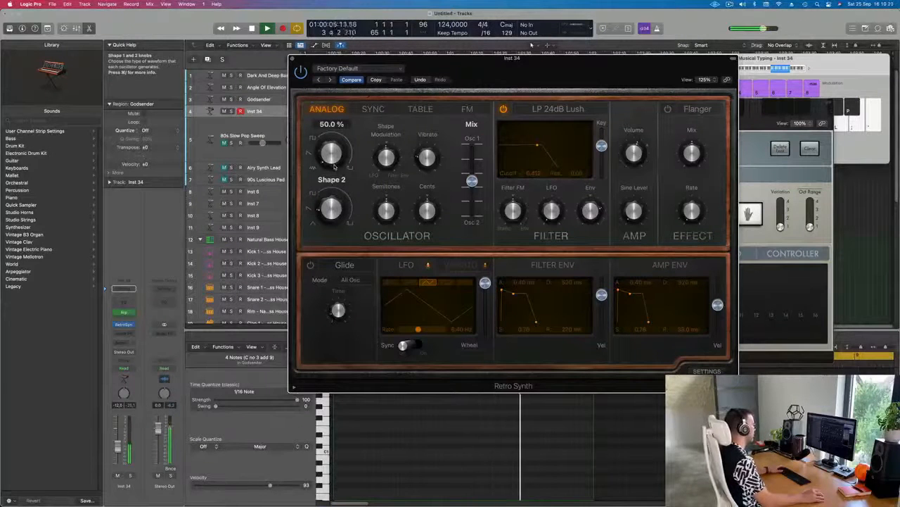
{"action": "left_click_drag", "start_coordinate": [498, 77], "coordinate": [446, 58]}
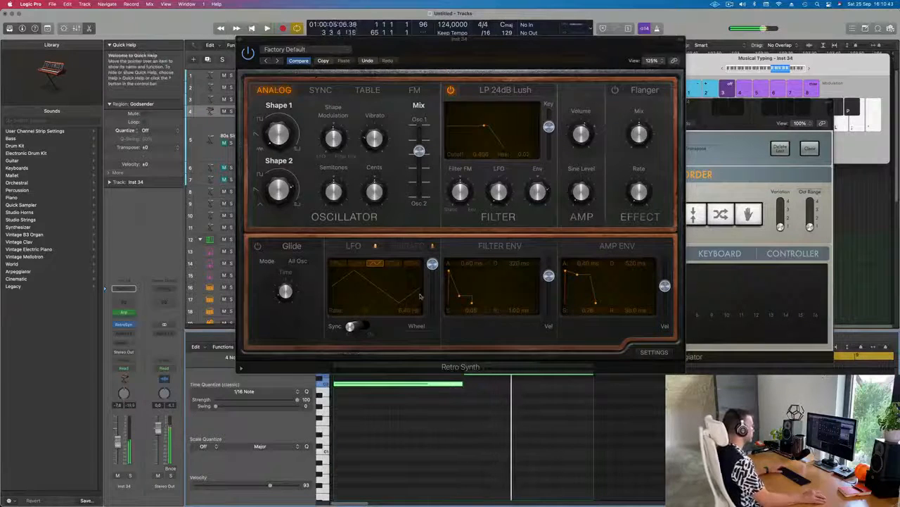
{"action": "mouse_move", "coordinate": [460, 297]}
{"action": "left_mouse_down"}
{"action": "mouse_move", "coordinate": [460, 308]}
{"action": "mouse_move", "coordinate": [474, 305]}
{"action": "mouse_move", "coordinate": [456, 304]}
{"action": "left_mouse_up"}
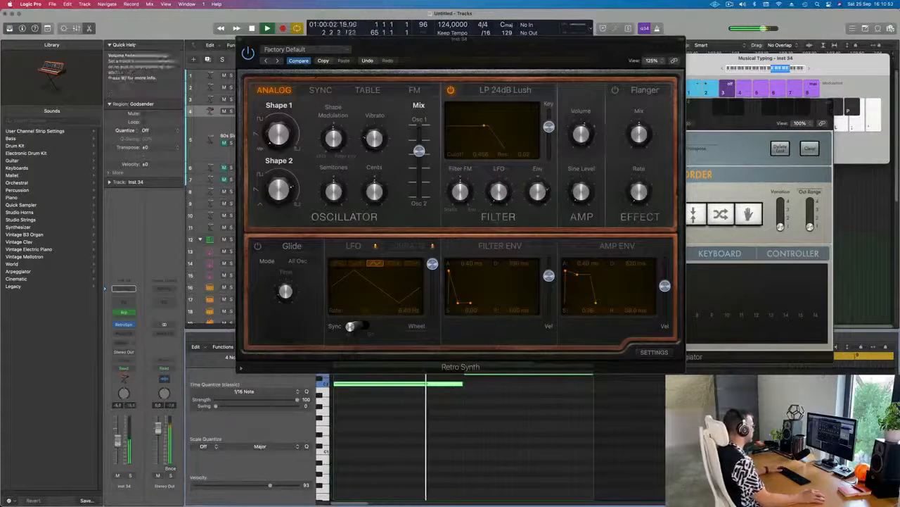
{"action": "left_click_drag", "start_coordinate": [434, 36], "coordinate": [533, 46]}
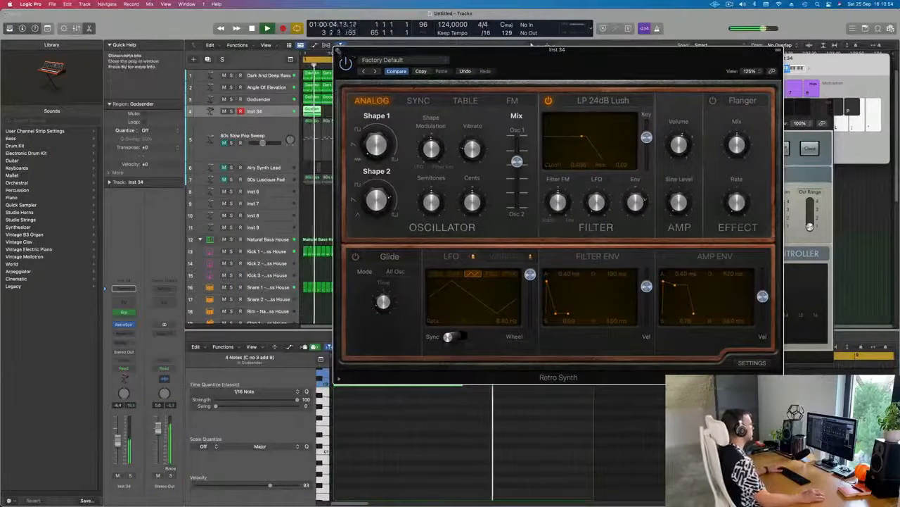
{"action": "key", "text": "super+w"}
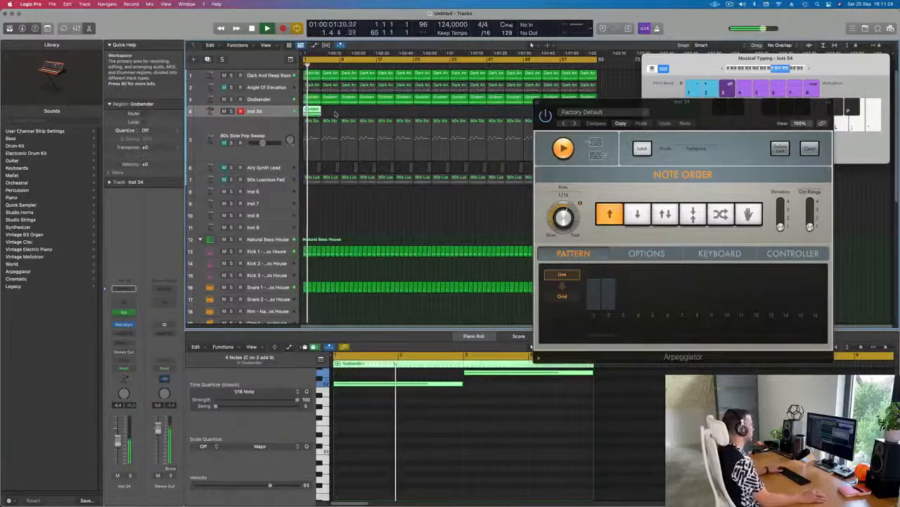
Mute the Angle Of Elevation and Dark And Deep Bass tracks.
{"action": "left_click", "coordinate": [251, 75]}
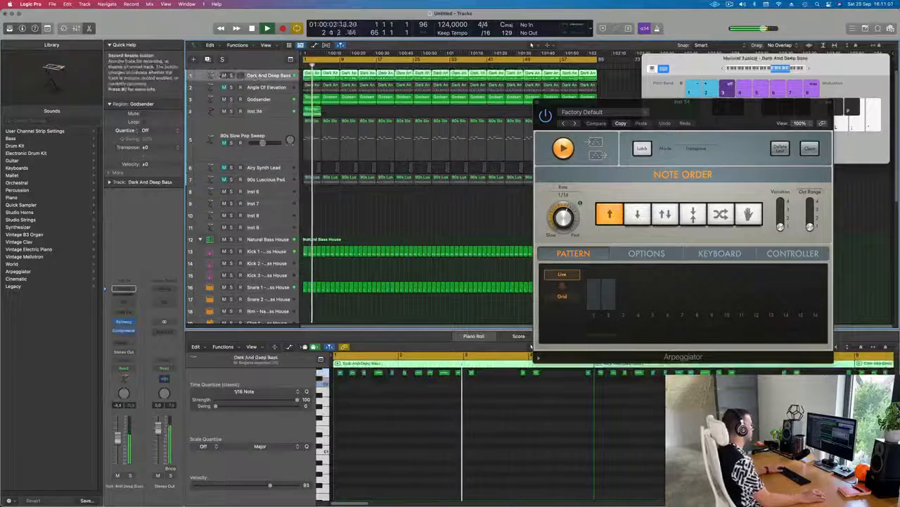
{"action": "left_click", "coordinate": [224, 75]}
{"action": "left_click", "coordinate": [352, 209]}
Repeat the arpeggiated Inst 34 region along its track until it fills the arrangement to bar 65.
{"action": "left_click", "coordinate": [305, 111]}
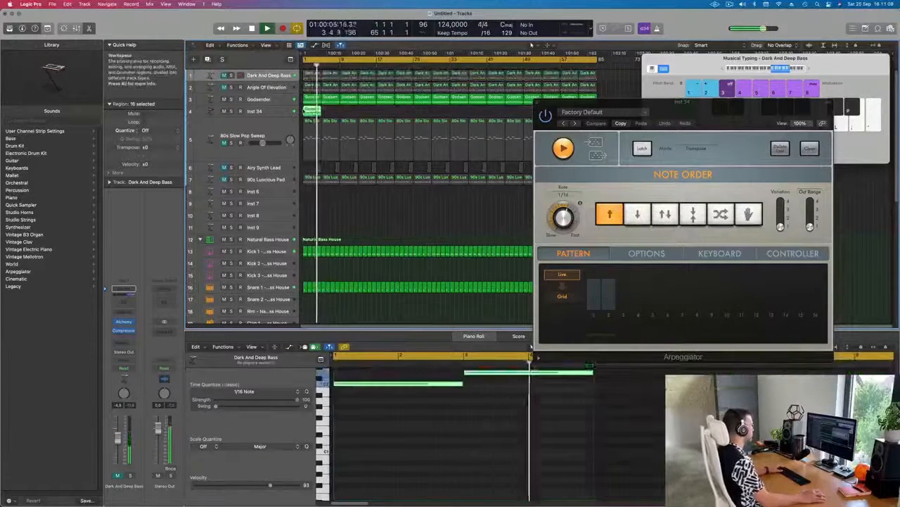
{"action": "key", "text": "Return"}
{"action": "key", "text": "super+r"}
{"action": "key", "text": "super+r"}
{"action": "key", "text": "super+r"}
{"action": "key", "text": "super+r"}
{"action": "key", "text": "super+r"}
{"action": "left_click_drag", "start_coordinate": [591, 102], "coordinate": [638, 189]}
{"action": "left_click_drag", "start_coordinate": [445, 112], "coordinate": [309, 111]}
{"action": "key", "text": "super+r"}
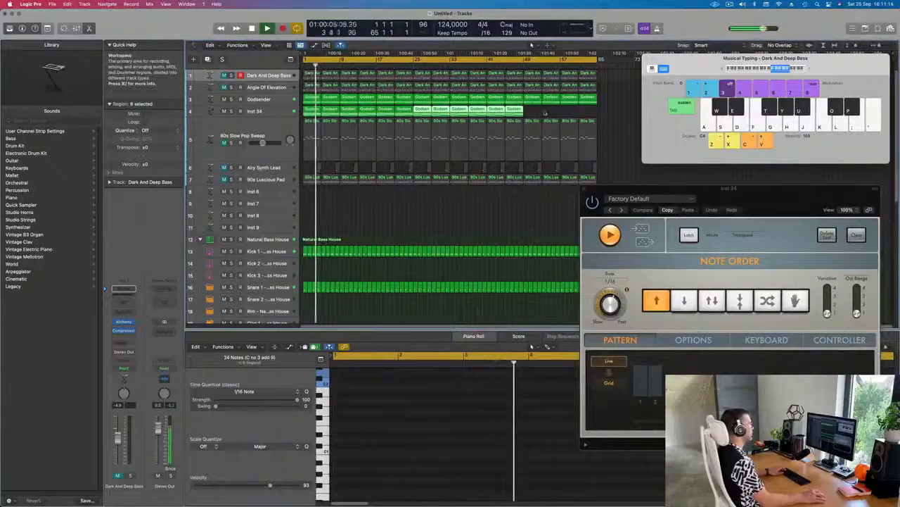
{"action": "left_click_drag", "start_coordinate": [545, 112], "coordinate": [457, 113]}
{"action": "key", "text": "super+r"}
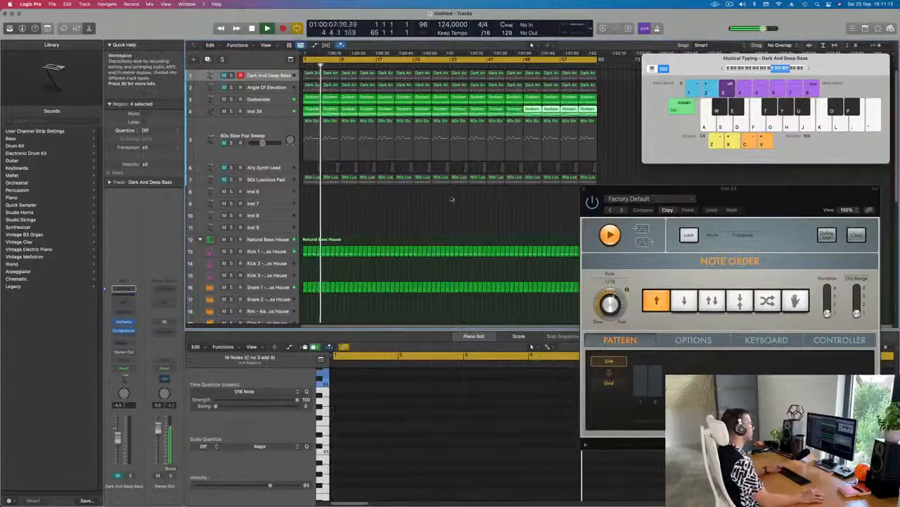
Name all regions in the arrangement after their tracks and color them by track color.
{"action": "key", "text": "super+a"}
{"action": "right_click", "coordinate": [459, 121]}
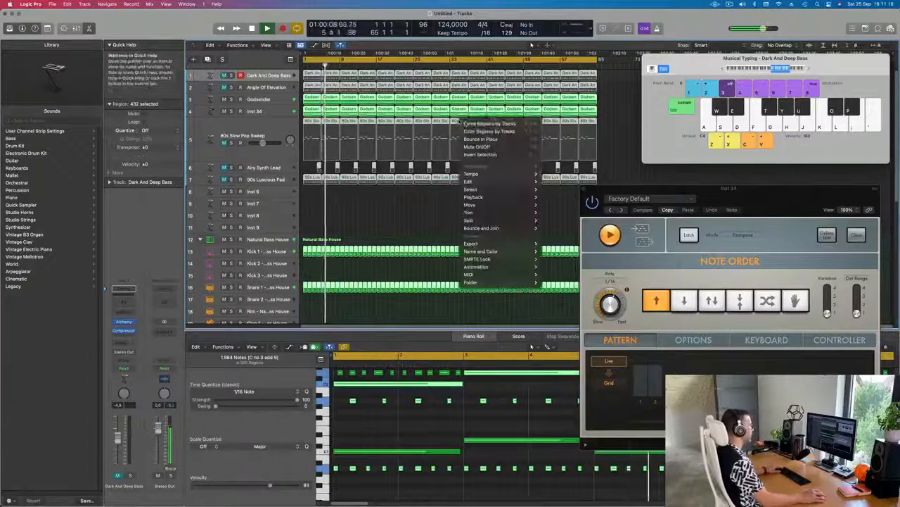
{"action": "left_click", "coordinate": [486, 124]}
{"action": "right_click", "coordinate": [459, 121]}
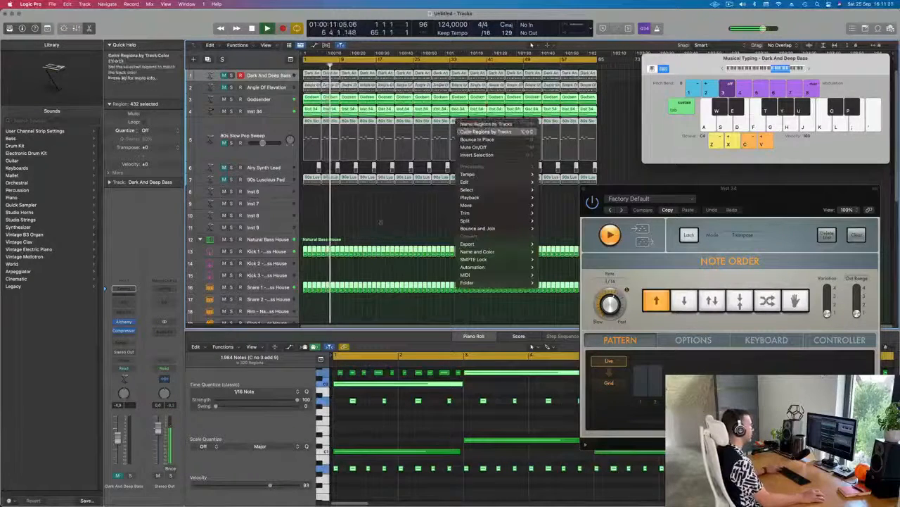
{"action": "left_click", "coordinate": [485, 132]}
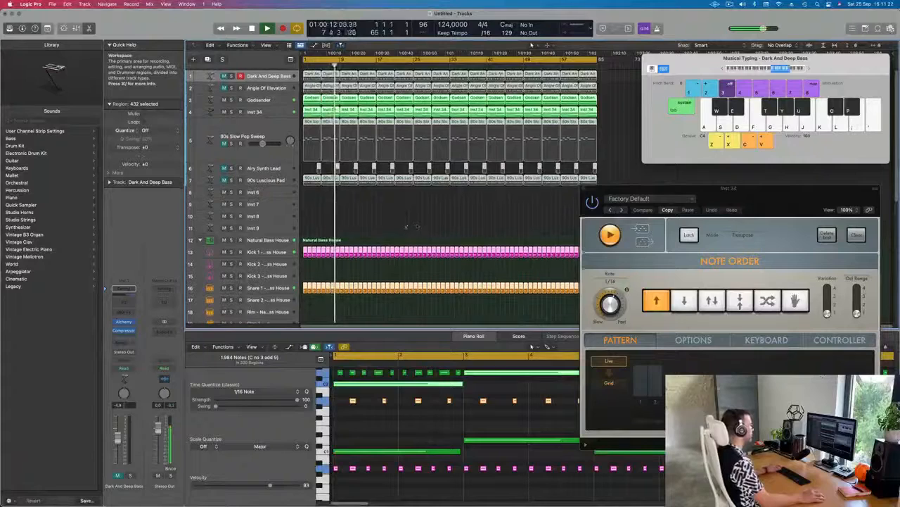
Solo the Inst 34 track to audition it alone, and restore the full mix.
{"action": "left_click", "coordinate": [416, 227]}
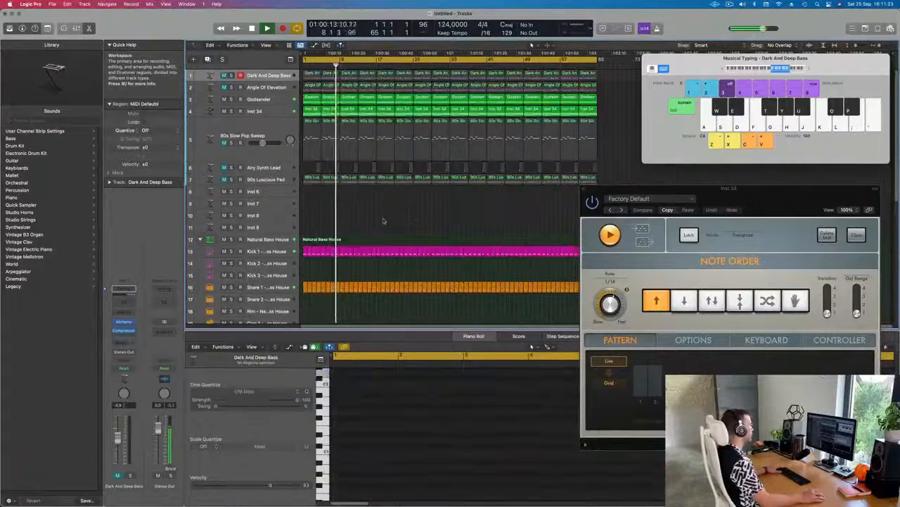
{"action": "left_click", "coordinate": [276, 112]}
{"action": "left_click", "coordinate": [231, 111]}
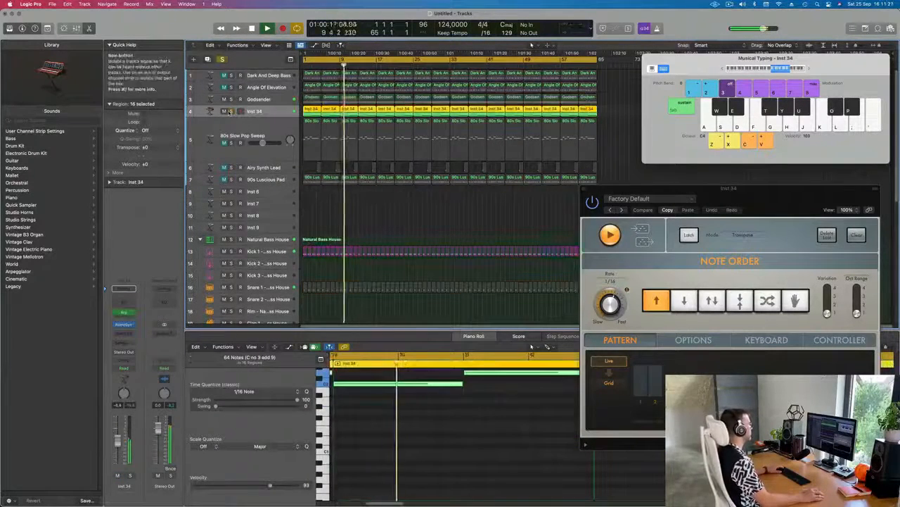
{"action": "left_click", "coordinate": [230, 111]}
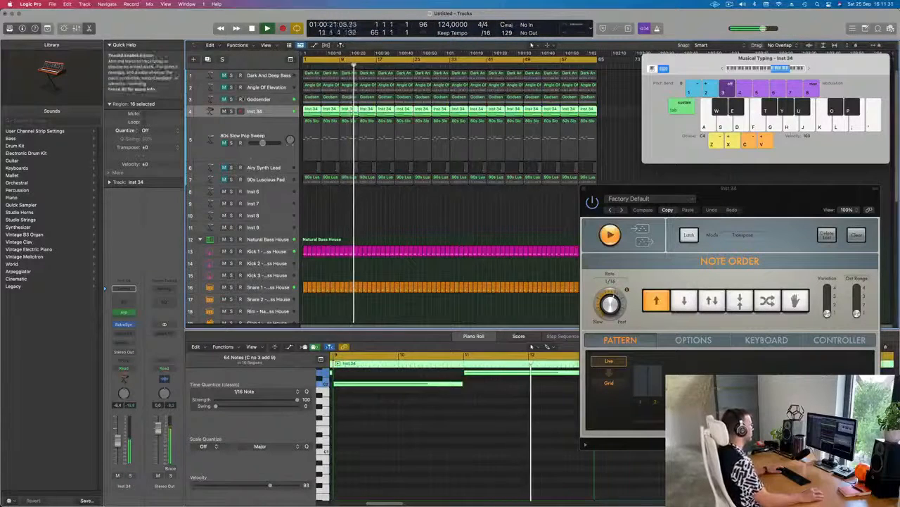
In Inst 34's Retro Synth, set the filter cutoff to about 0.296 and resonance to about 0.24, and lower the filter key follow.
{"action": "left_click", "coordinate": [124, 325]}
{"action": "left_click_drag", "start_coordinate": [533, 44], "coordinate": [486, 37]}
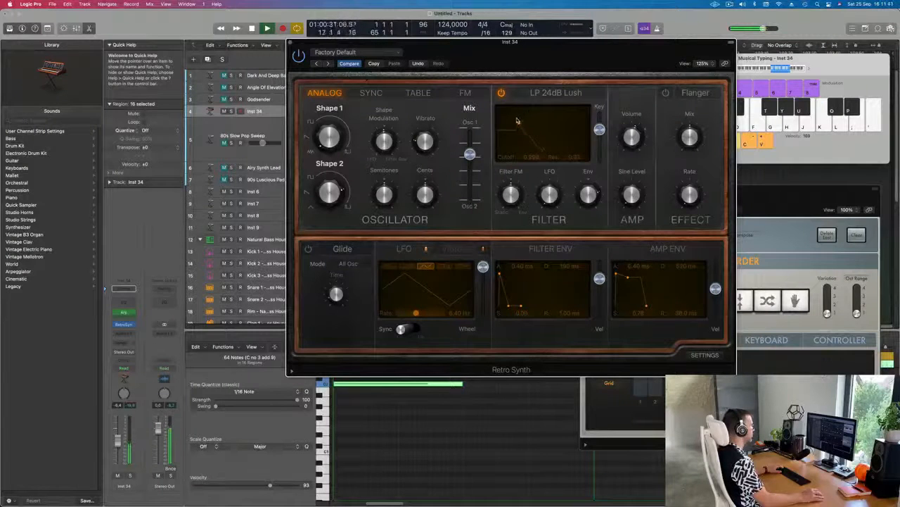
{"action": "left_click_drag", "start_coordinate": [536, 121], "coordinate": [552, 120]}
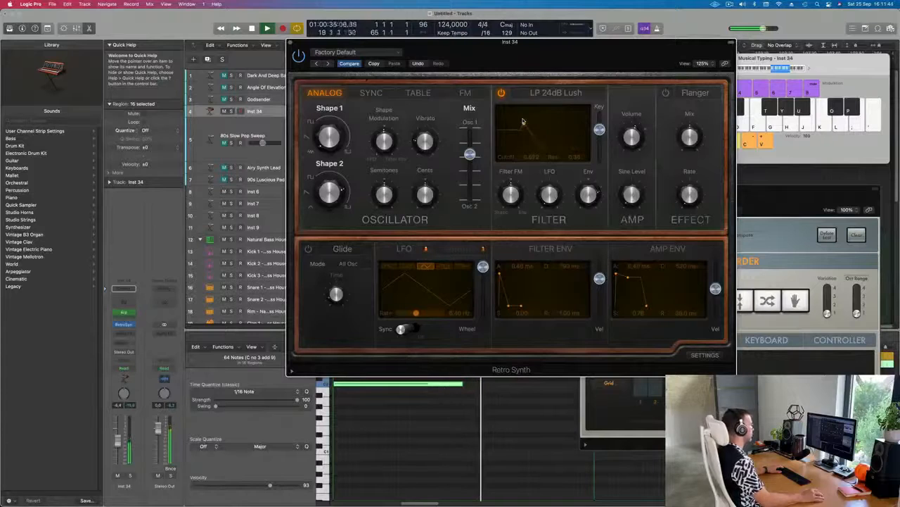
{"action": "mouse_move", "coordinate": [598, 129]}
{"action": "left_mouse_down"}
{"action": "mouse_move", "coordinate": [600, 157]}
{"action": "mouse_move", "coordinate": [599, 137]}
{"action": "left_mouse_up"}
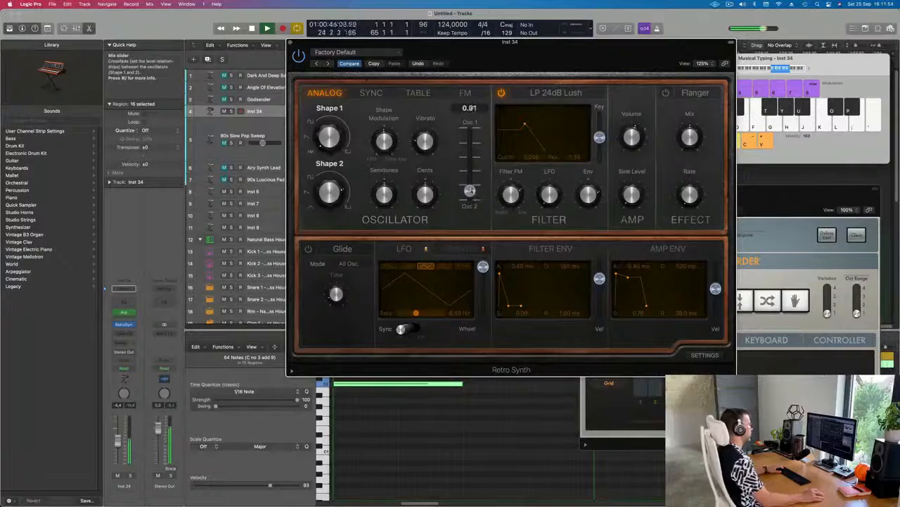
Set the Retro Synth oscillator mix to about 0.38, and adjust Shape 1 in Analog mode after trying the FM oscillator.
{"action": "left_click_drag", "start_coordinate": [470, 173], "coordinate": [470, 156]}
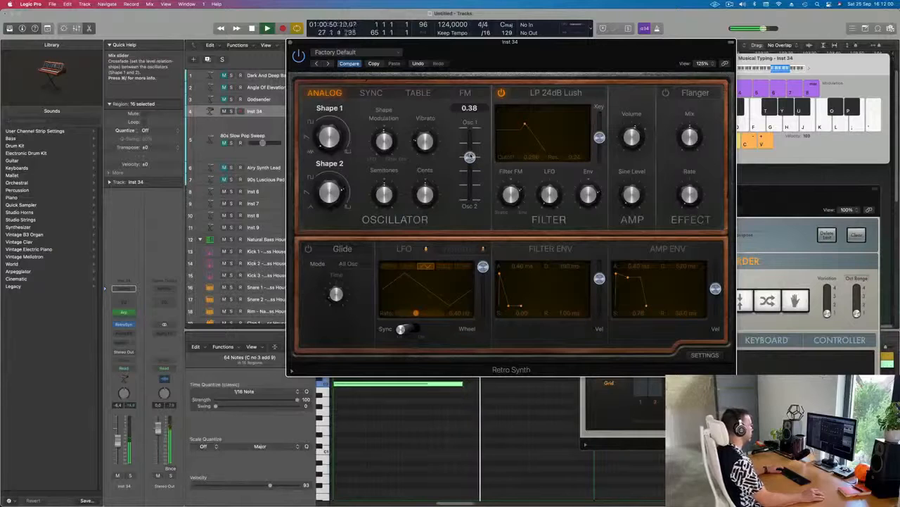
{"action": "left_click", "coordinate": [465, 93]}
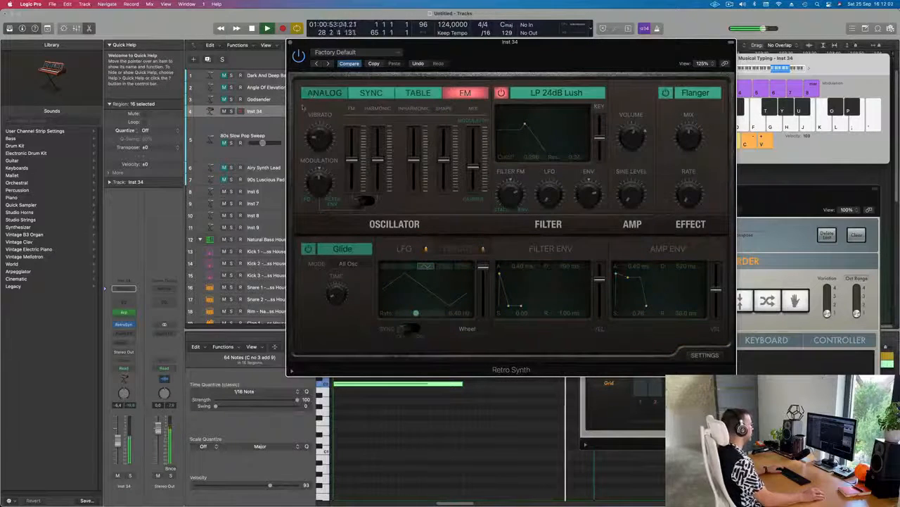
{"action": "left_click", "coordinate": [324, 93]}
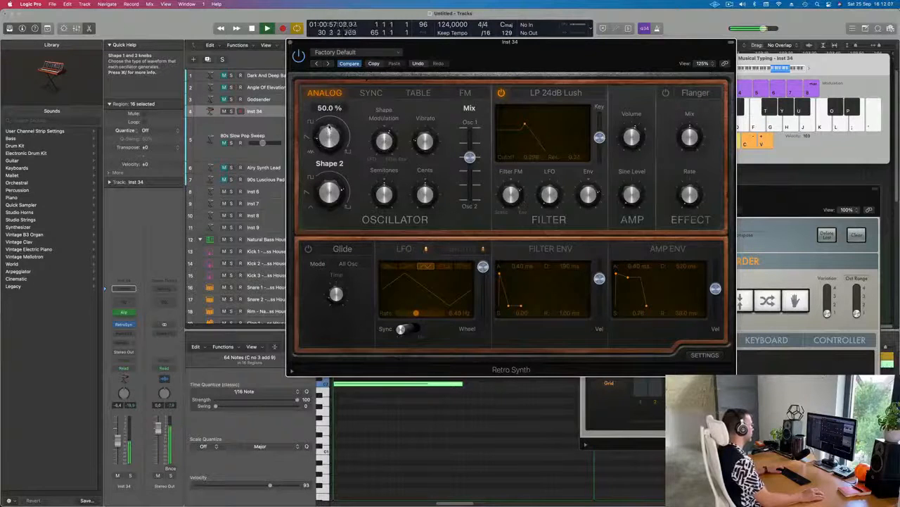
{"action": "left_click_drag", "start_coordinate": [328, 137], "coordinate": [337, 94]}
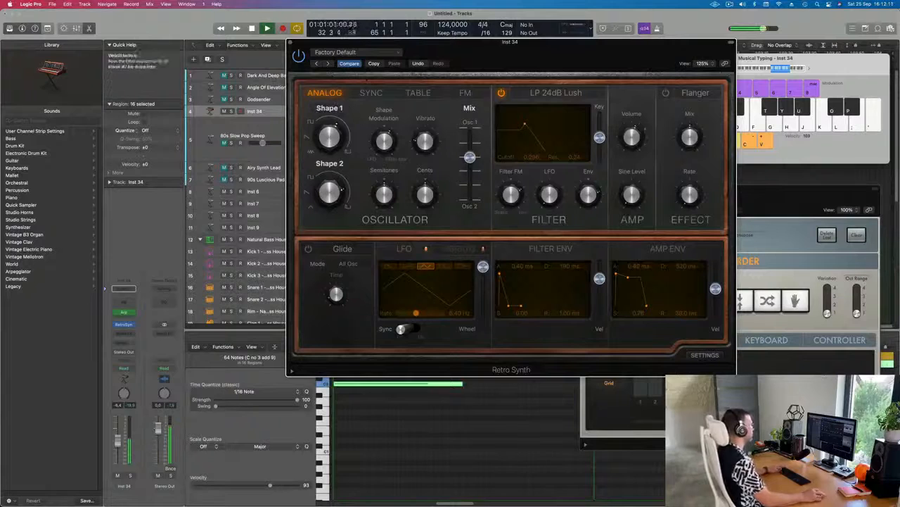
Adjust the second oscillator's semitones and shift the oscillator mix fully to Osc 2 at 1.00.
{"action": "left_click_drag", "start_coordinate": [534, 54], "coordinate": [596, 42]}
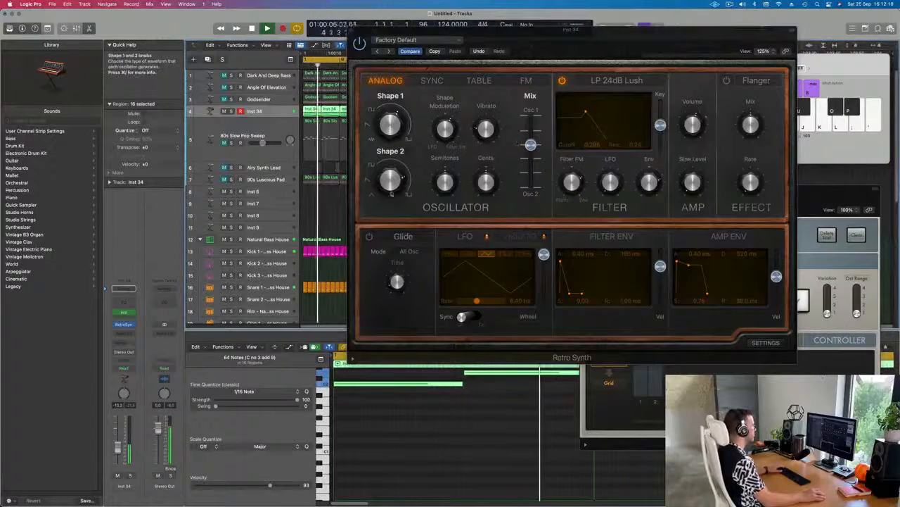
{"action": "mouse_move", "coordinate": [445, 182]}
{"action": "left_click_drag", "start_coordinate": [445, 182], "coordinate": [442, 204]}
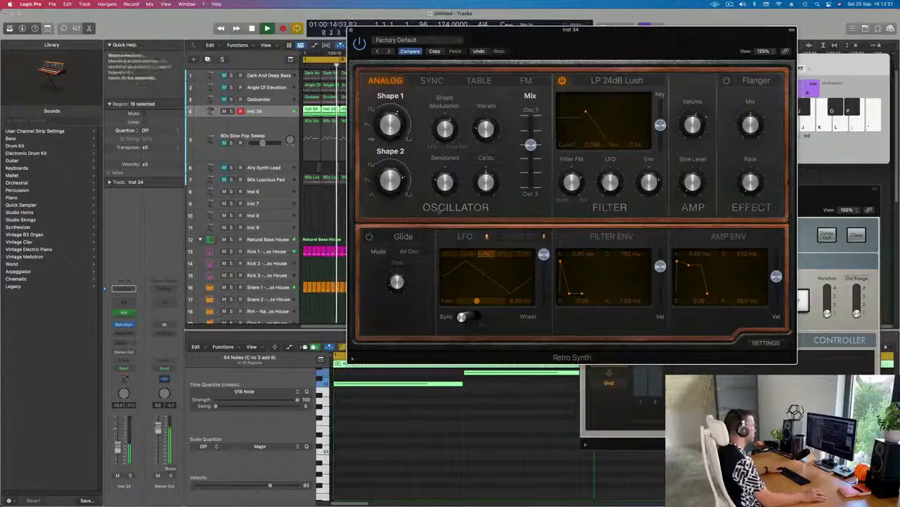
{"action": "left_click_drag", "start_coordinate": [530, 145], "coordinate": [527, 197]}
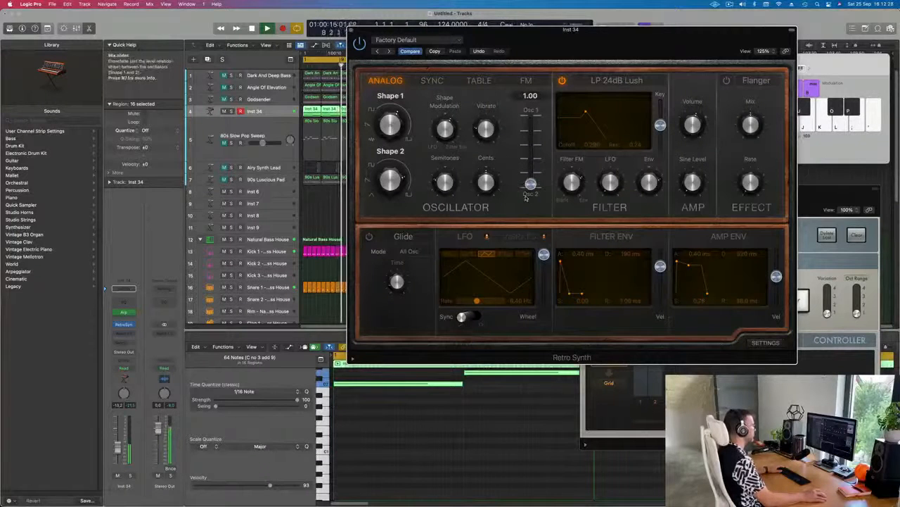
Set the filter cutoff to about 0.234 and resonance to about 0.26, and rebalance the Inst 34 track volume and oscillator mix.
{"action": "left_click_drag", "start_coordinate": [624, 38], "coordinate": [536, 33]}
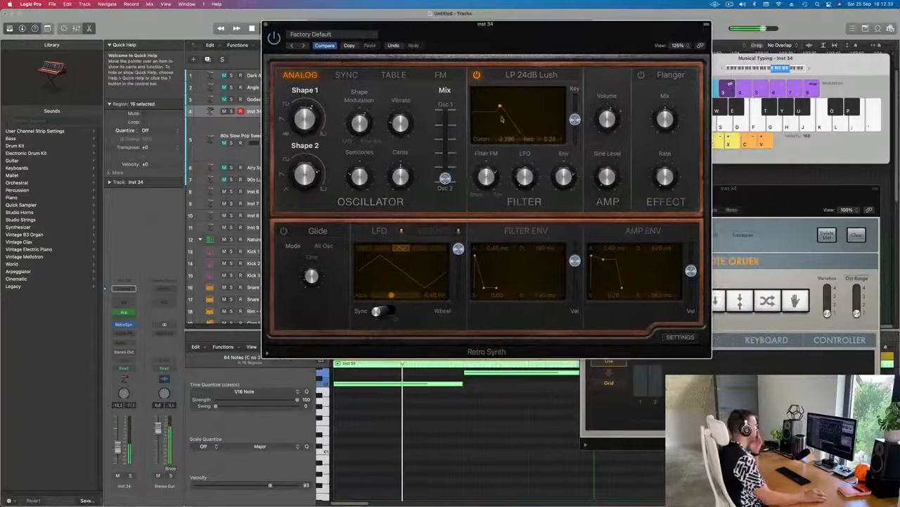
{"action": "left_click_drag", "start_coordinate": [507, 106], "coordinate": [494, 106]}
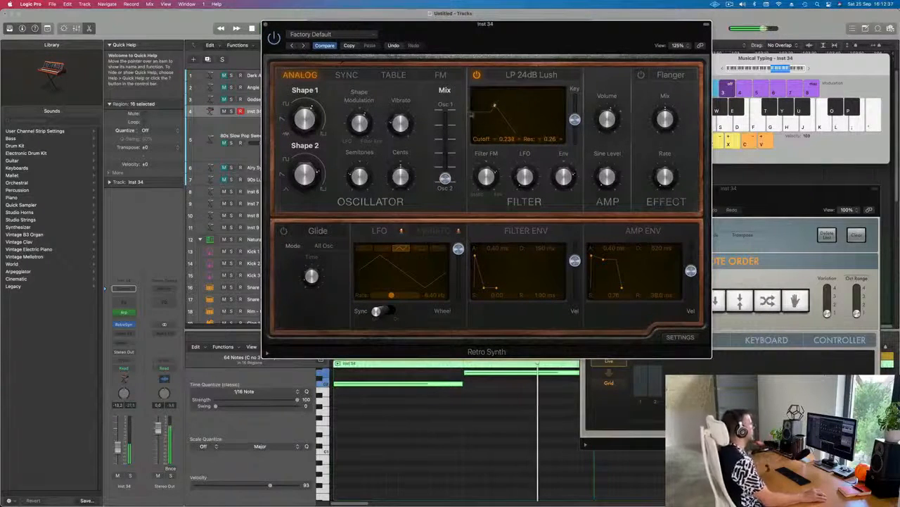
{"action": "left_click_drag", "start_coordinate": [116, 449], "coordinate": [117, 442]}
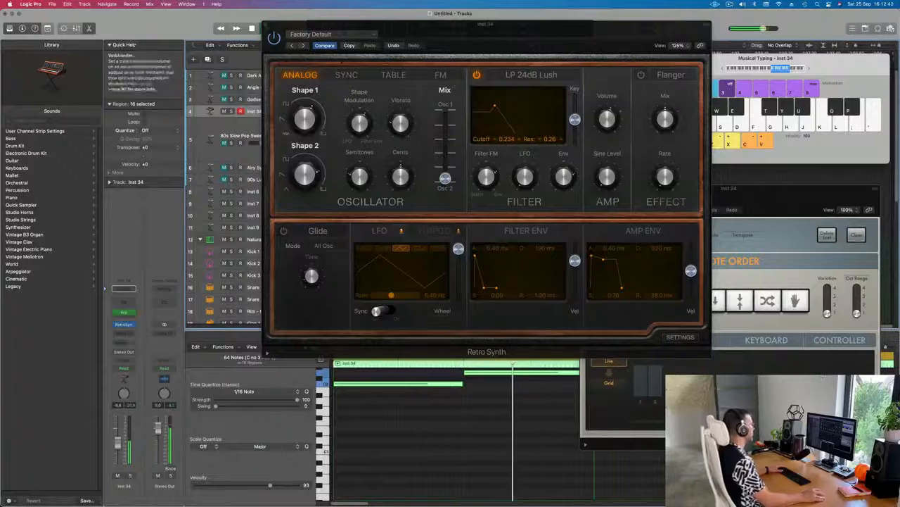
{"action": "left_click_drag", "start_coordinate": [451, 176], "coordinate": [451, 161]}
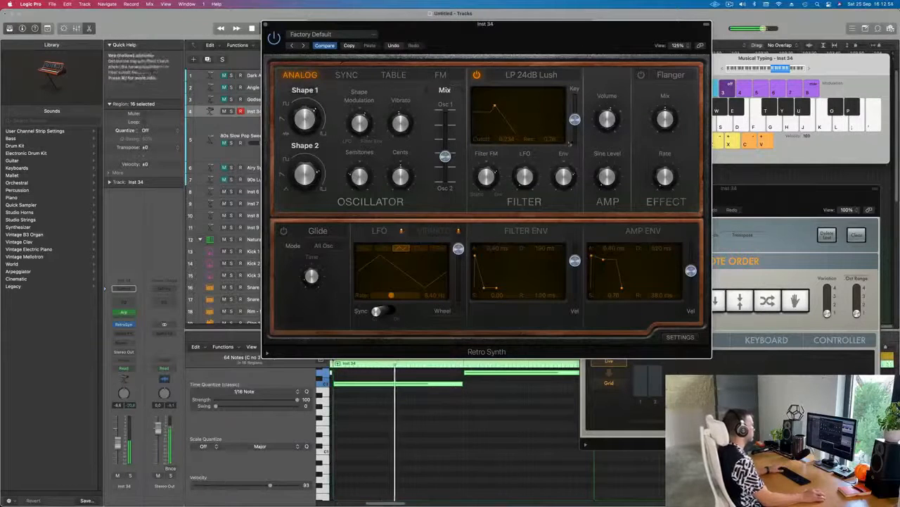
Try the Retro Synth's Flanger effect on Inst 34 with different mix amounts.
{"action": "left_click", "coordinate": [642, 75]}
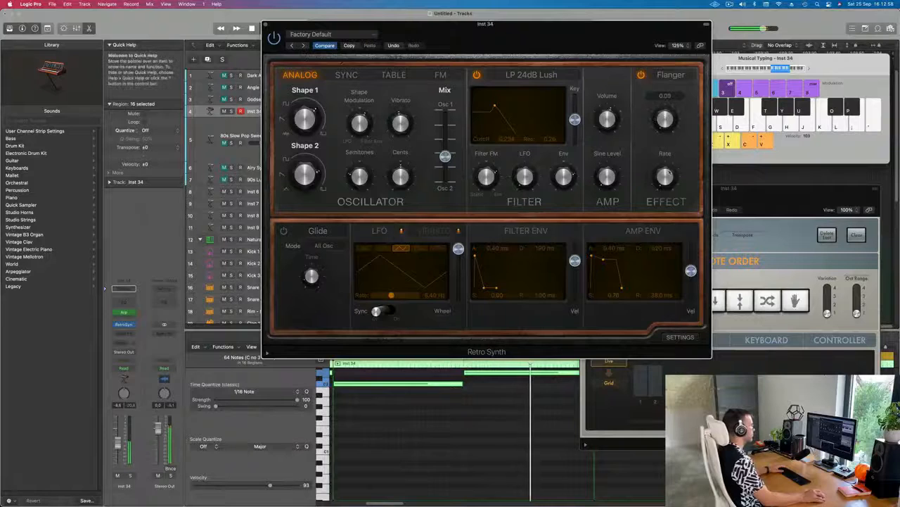
{"action": "left_click_drag", "start_coordinate": [664, 139], "coordinate": [673, 121]}
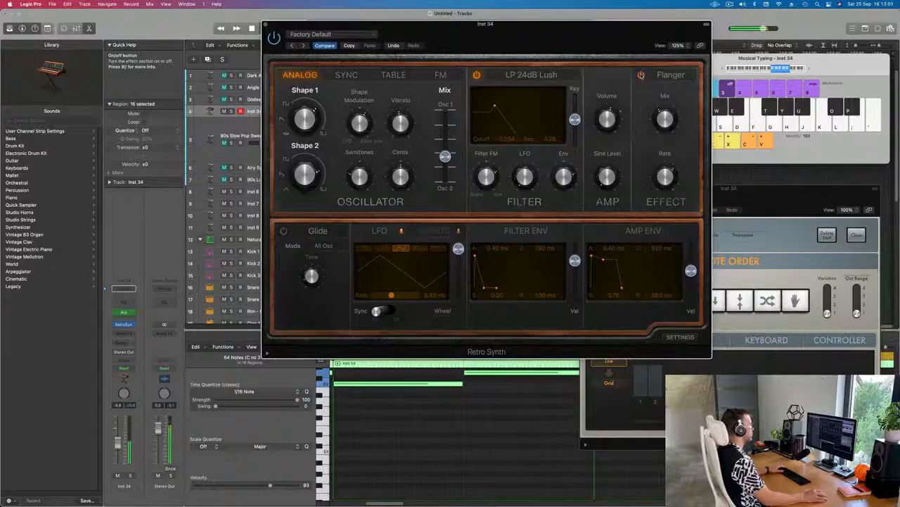
{"action": "left_click", "coordinate": [641, 75]}
{"action": "left_click", "coordinate": [641, 76]}
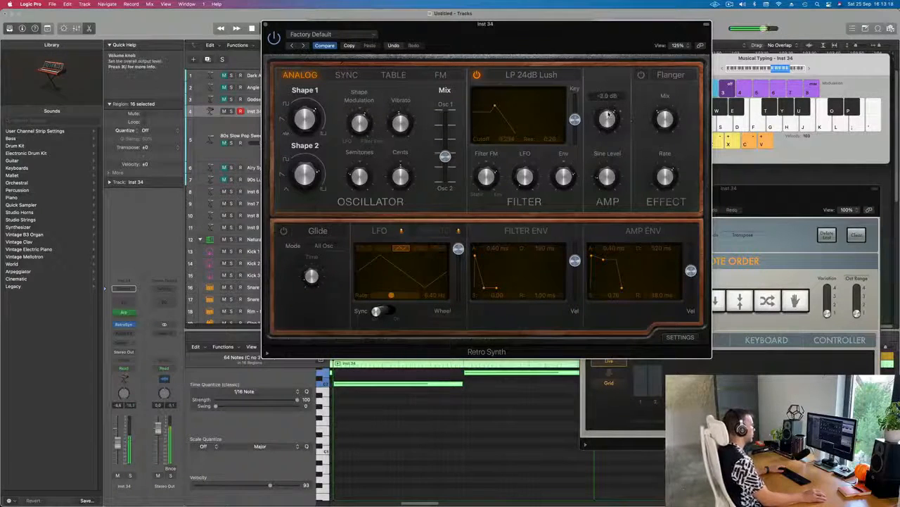
Raise the filter key follow slightly, fine-tune the filter envelope amount and shape, and close the Retro Synth.
{"action": "left_click_drag", "start_coordinate": [577, 120], "coordinate": [577, 110]}
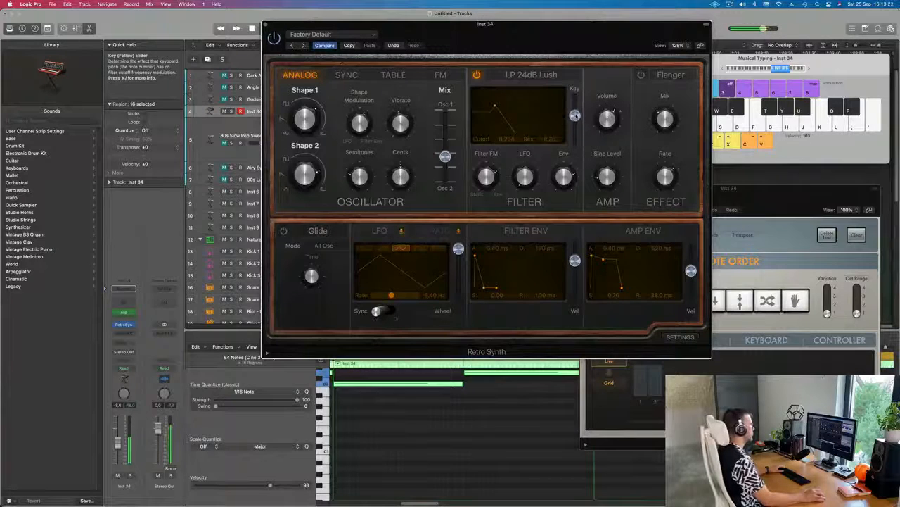
{"action": "left_click_drag", "start_coordinate": [567, 182], "coordinate": [569, 186]}
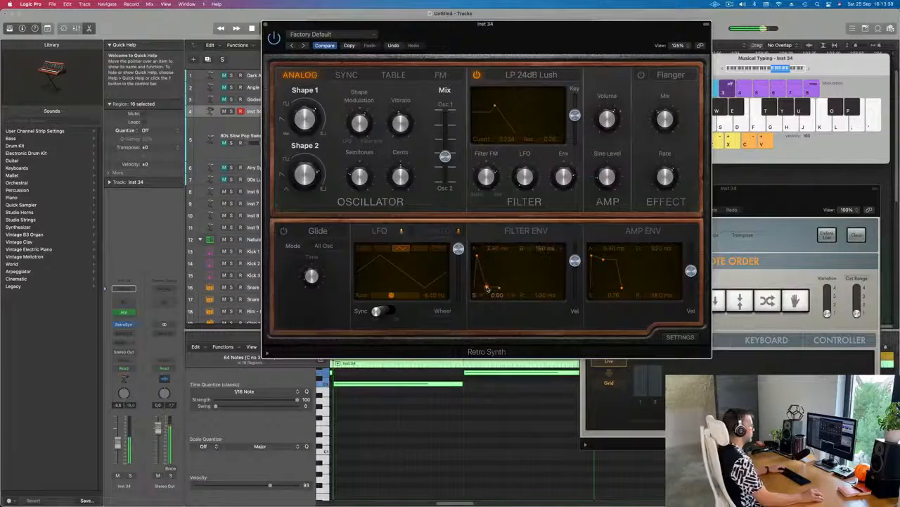
{"action": "left_click_drag", "start_coordinate": [479, 258], "coordinate": [488, 261]}
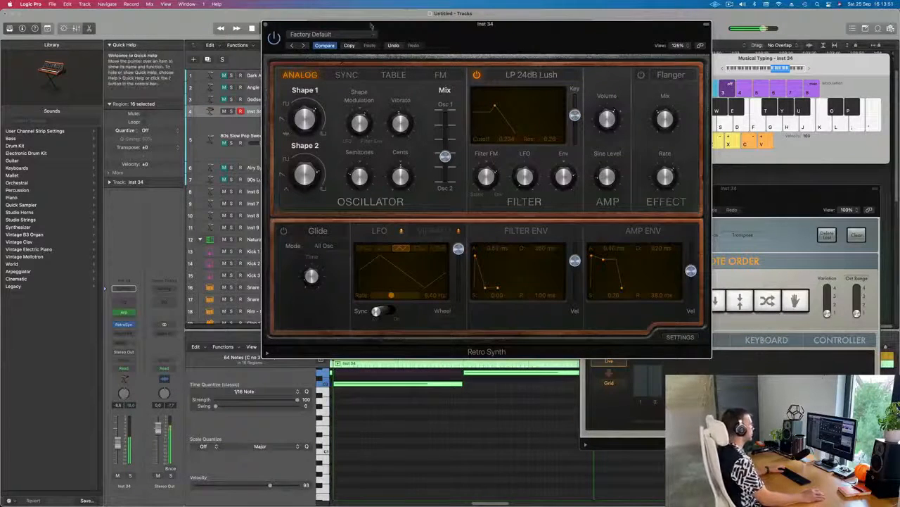
{"action": "left_click", "coordinate": [266, 23]}
Restart playback and unmute the 80s Slow Pop Sweep, Godsender, 90s Luscious Pad and Airy Synth Lead tracks.
{"action": "key", "text": "space"}
{"action": "key", "text": "space"}
{"action": "left_click", "coordinate": [273, 129]}
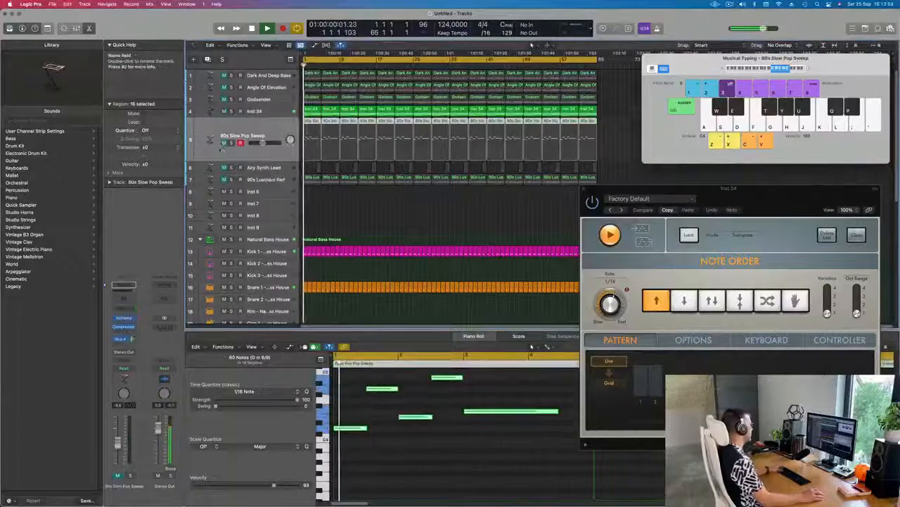
{"action": "left_click", "coordinate": [224, 143]}
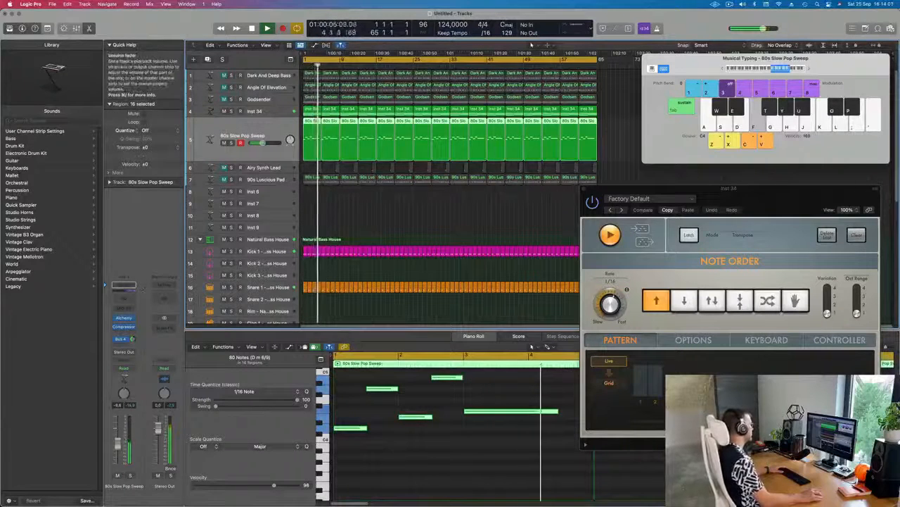
{"action": "left_click", "coordinate": [266, 180]}
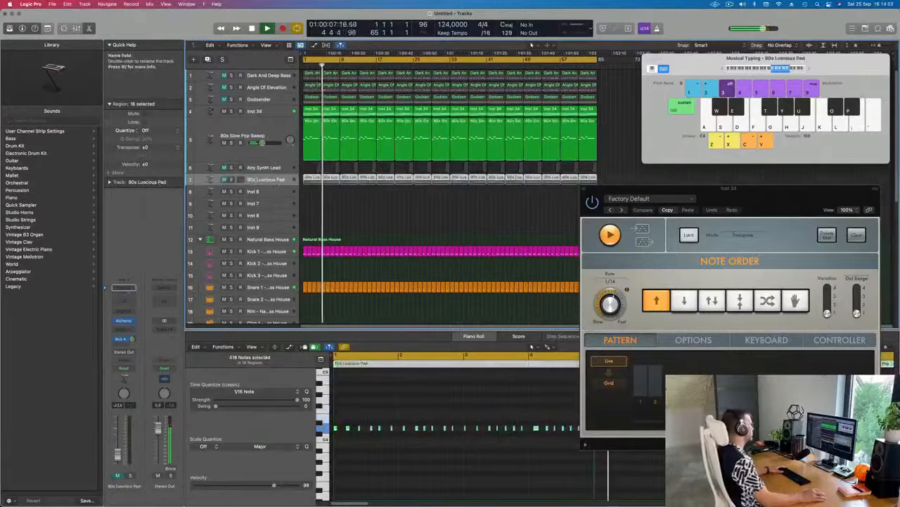
{"action": "left_click", "coordinate": [224, 100]}
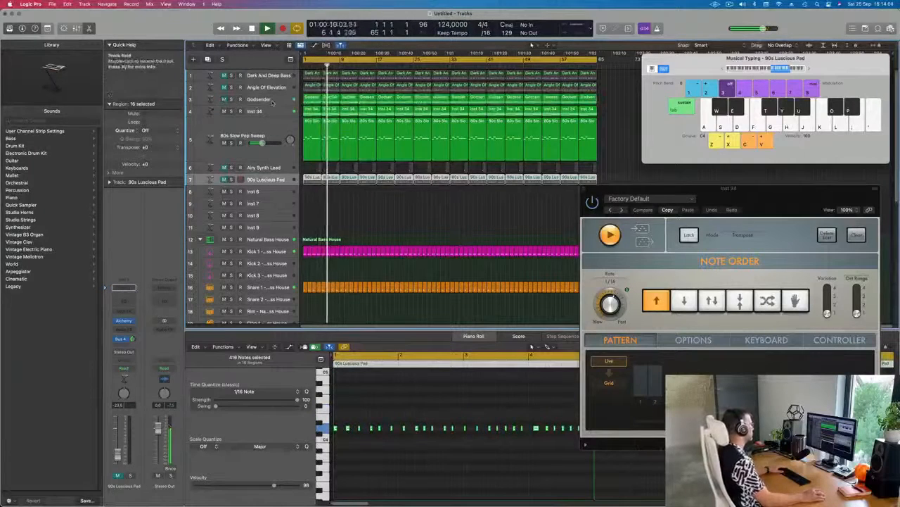
{"action": "left_click", "coordinate": [273, 103]}
{"action": "left_click", "coordinate": [266, 126]}
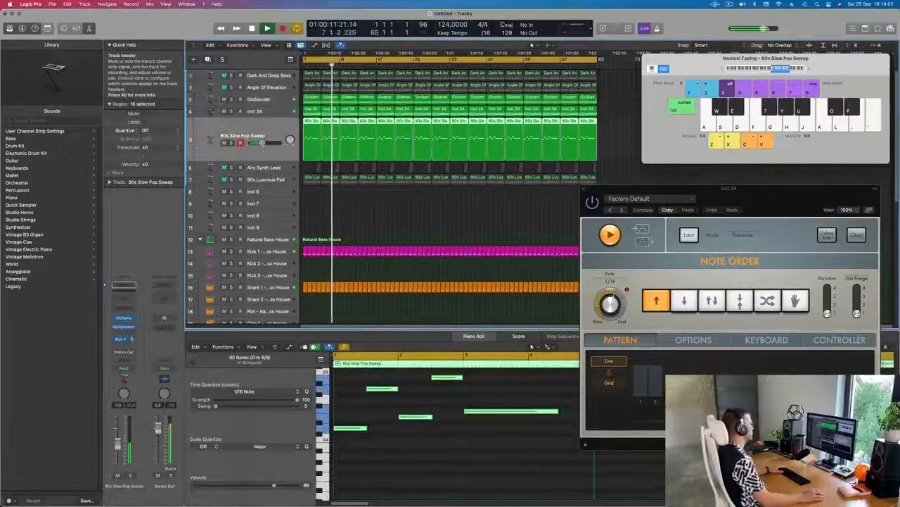
{"action": "left_click", "coordinate": [269, 179]}
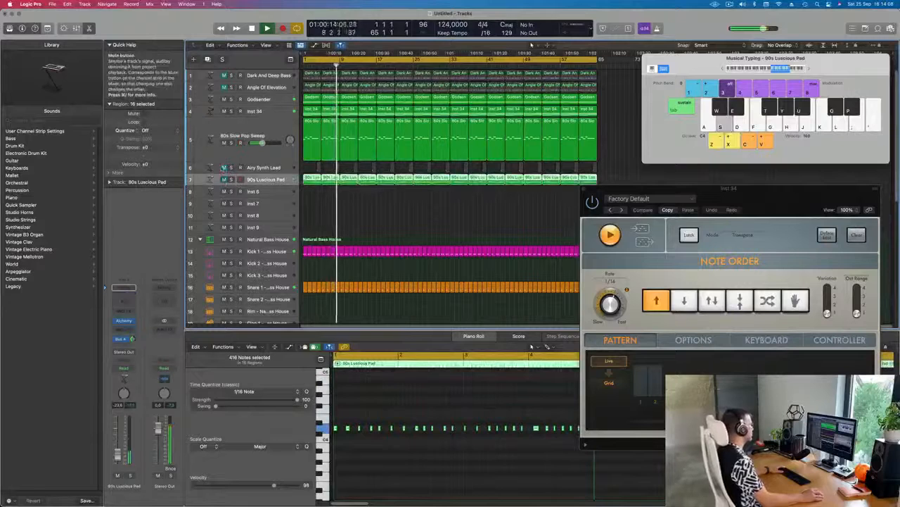
{"action": "left_click", "coordinate": [272, 167]}
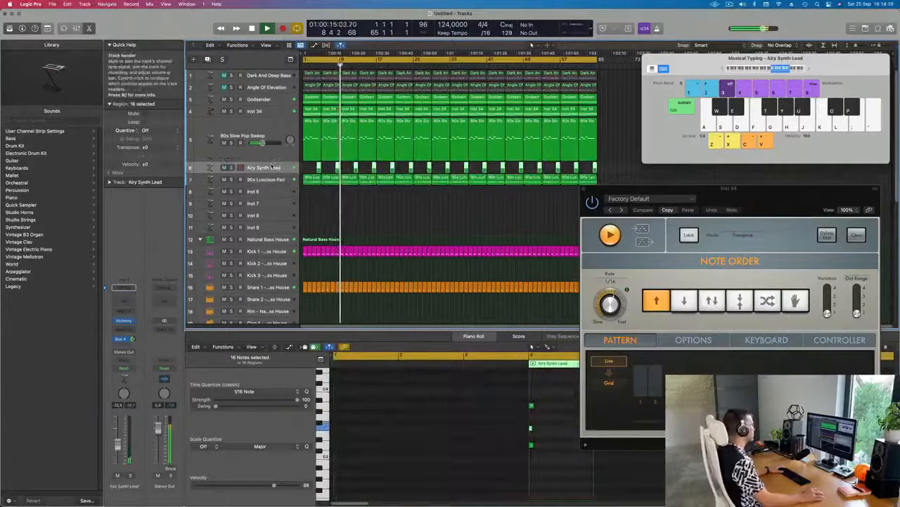
Compare the Angle Of Elevation and Dark And Deep Bass tracks, leaving Angle Of Elevation unmuted and Dark And Deep Bass muted.
{"action": "left_click", "coordinate": [263, 87]}
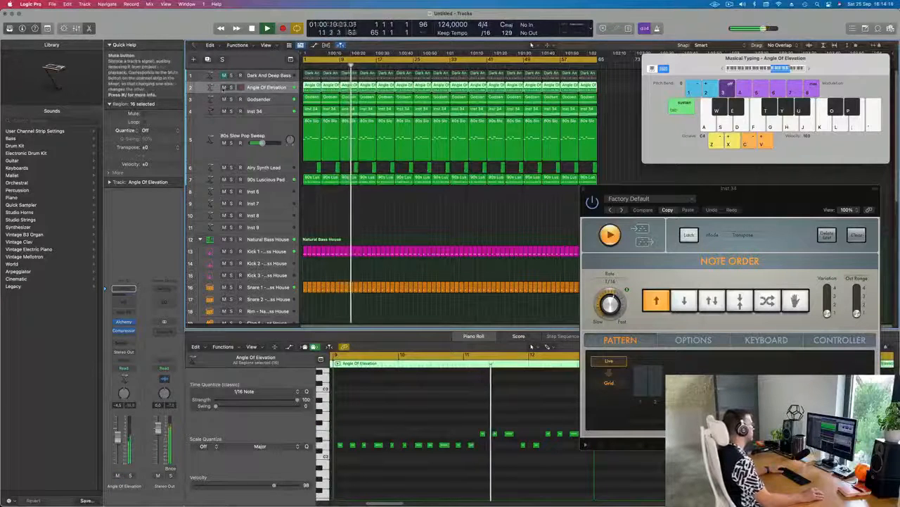
{"action": "left_click", "coordinate": [223, 87]}
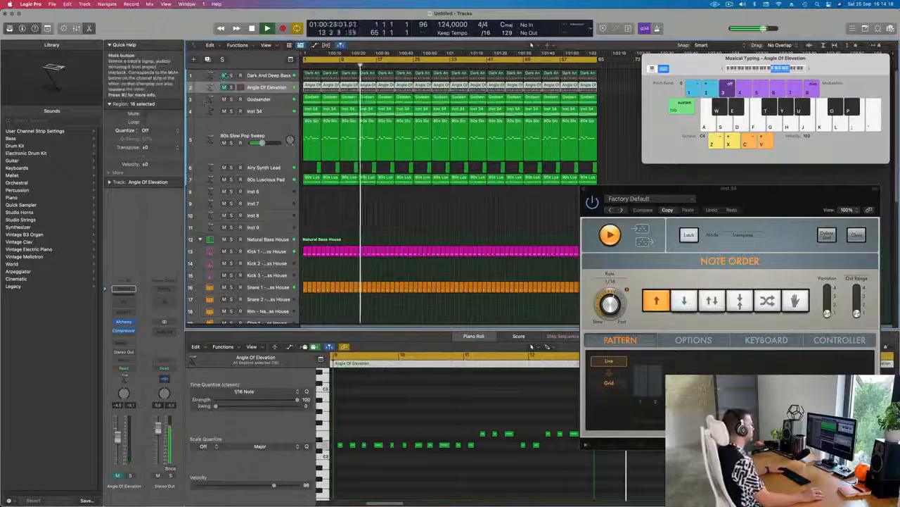
{"action": "left_click", "coordinate": [254, 74]}
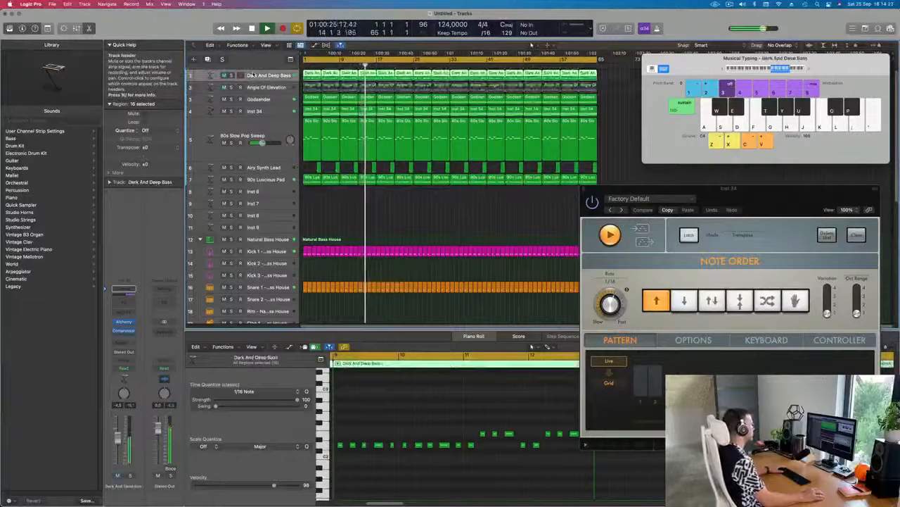
{"action": "left_click", "coordinate": [225, 75]}
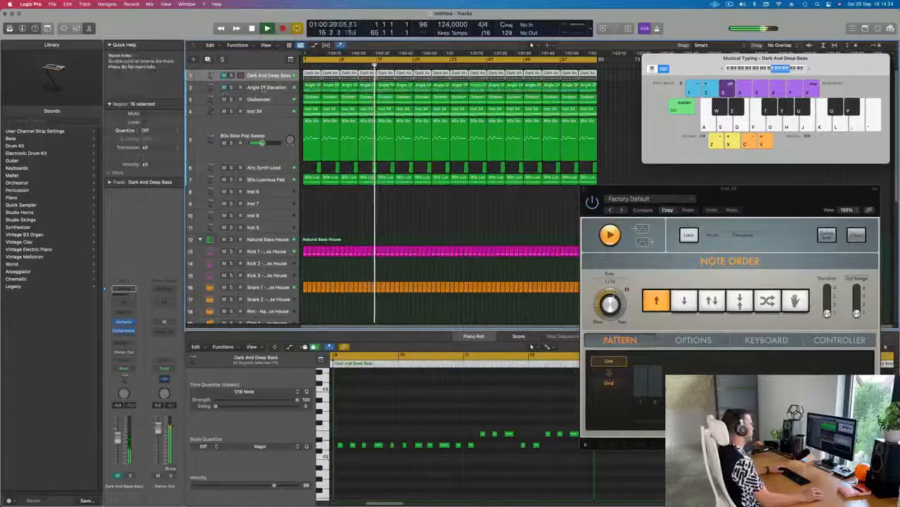
{"action": "left_click", "coordinate": [256, 88]}
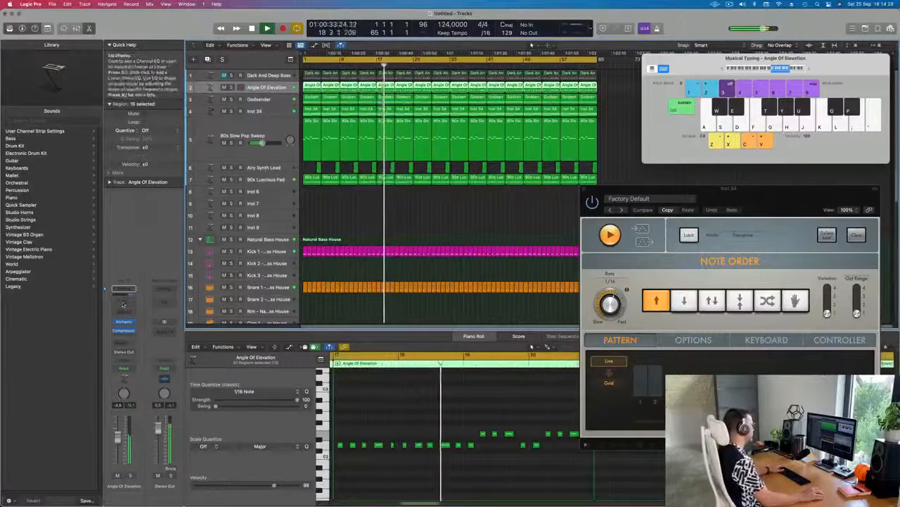
Add a Channel EQ to Angle Of Elevation with a 12 dB/Oct low cut at 625 Hz, and adjust the track volume.
{"action": "left_click", "coordinate": [124, 289]}
{"action": "left_click_drag", "start_coordinate": [425, 230], "coordinate": [491, 231]}
{"action": "left_click_drag", "start_coordinate": [299, 243], "coordinate": [571, 243]}
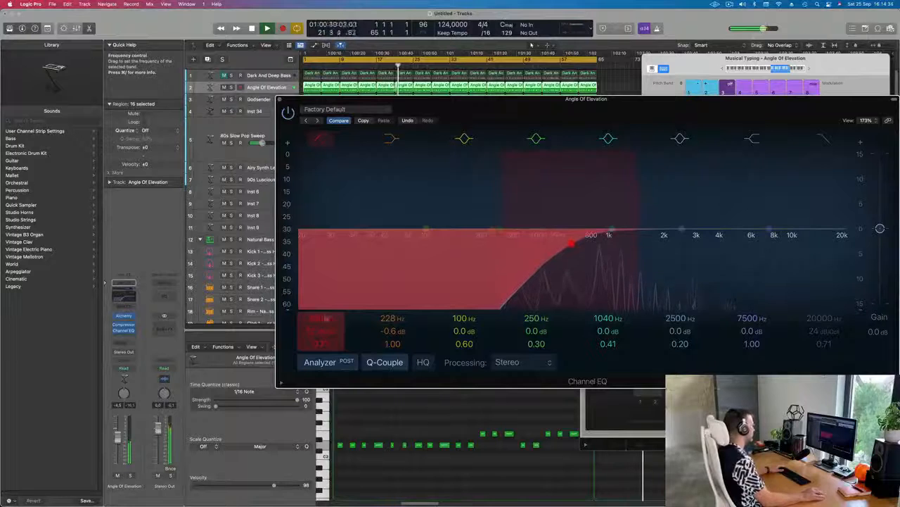
{"action": "left_click", "coordinate": [130, 476]}
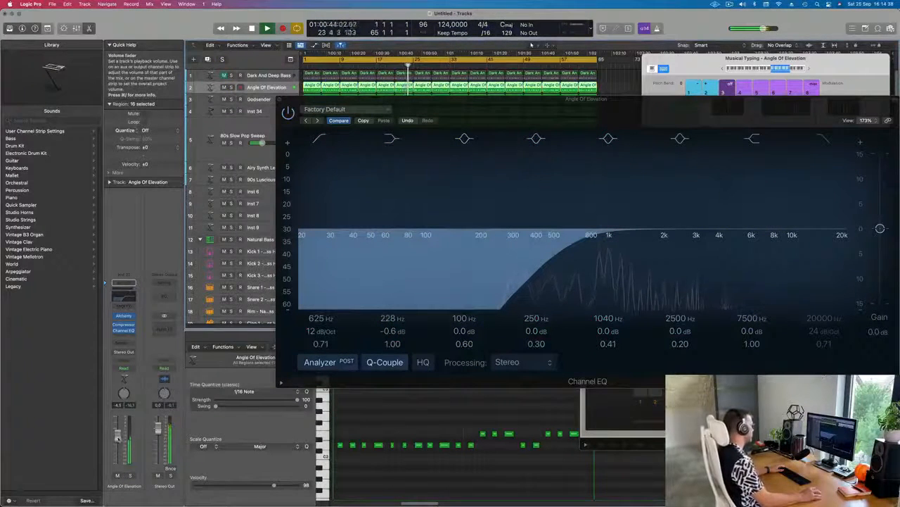
{"action": "left_click_drag", "start_coordinate": [324, 99], "coordinate": [247, 119]}
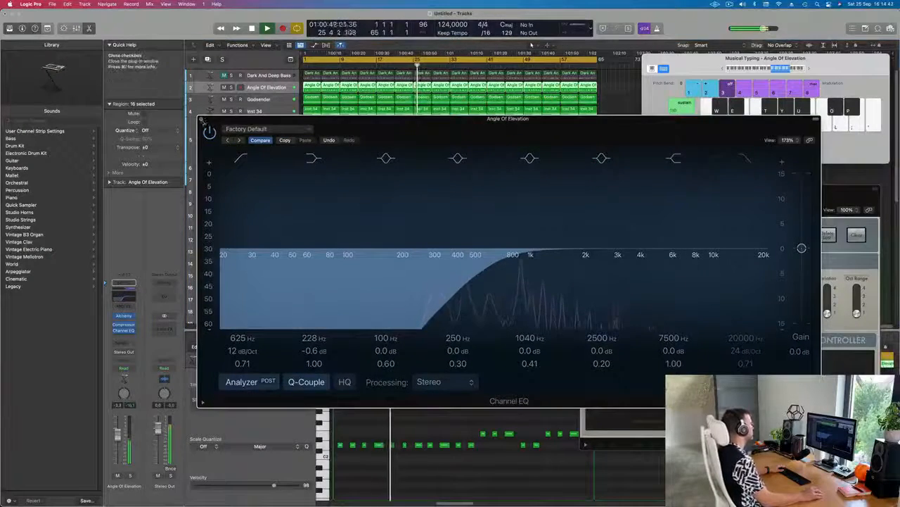
{"action": "left_click", "coordinate": [201, 119]}
{"action": "left_click", "coordinate": [364, 221]}
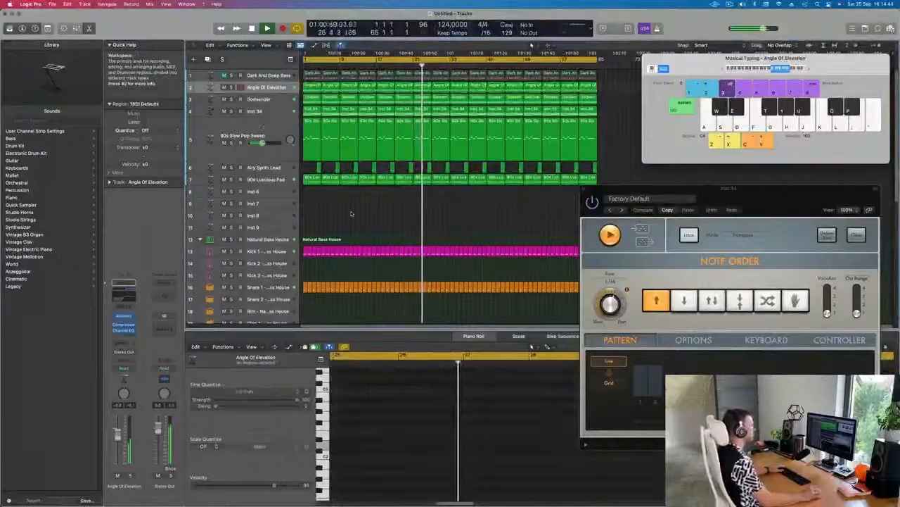